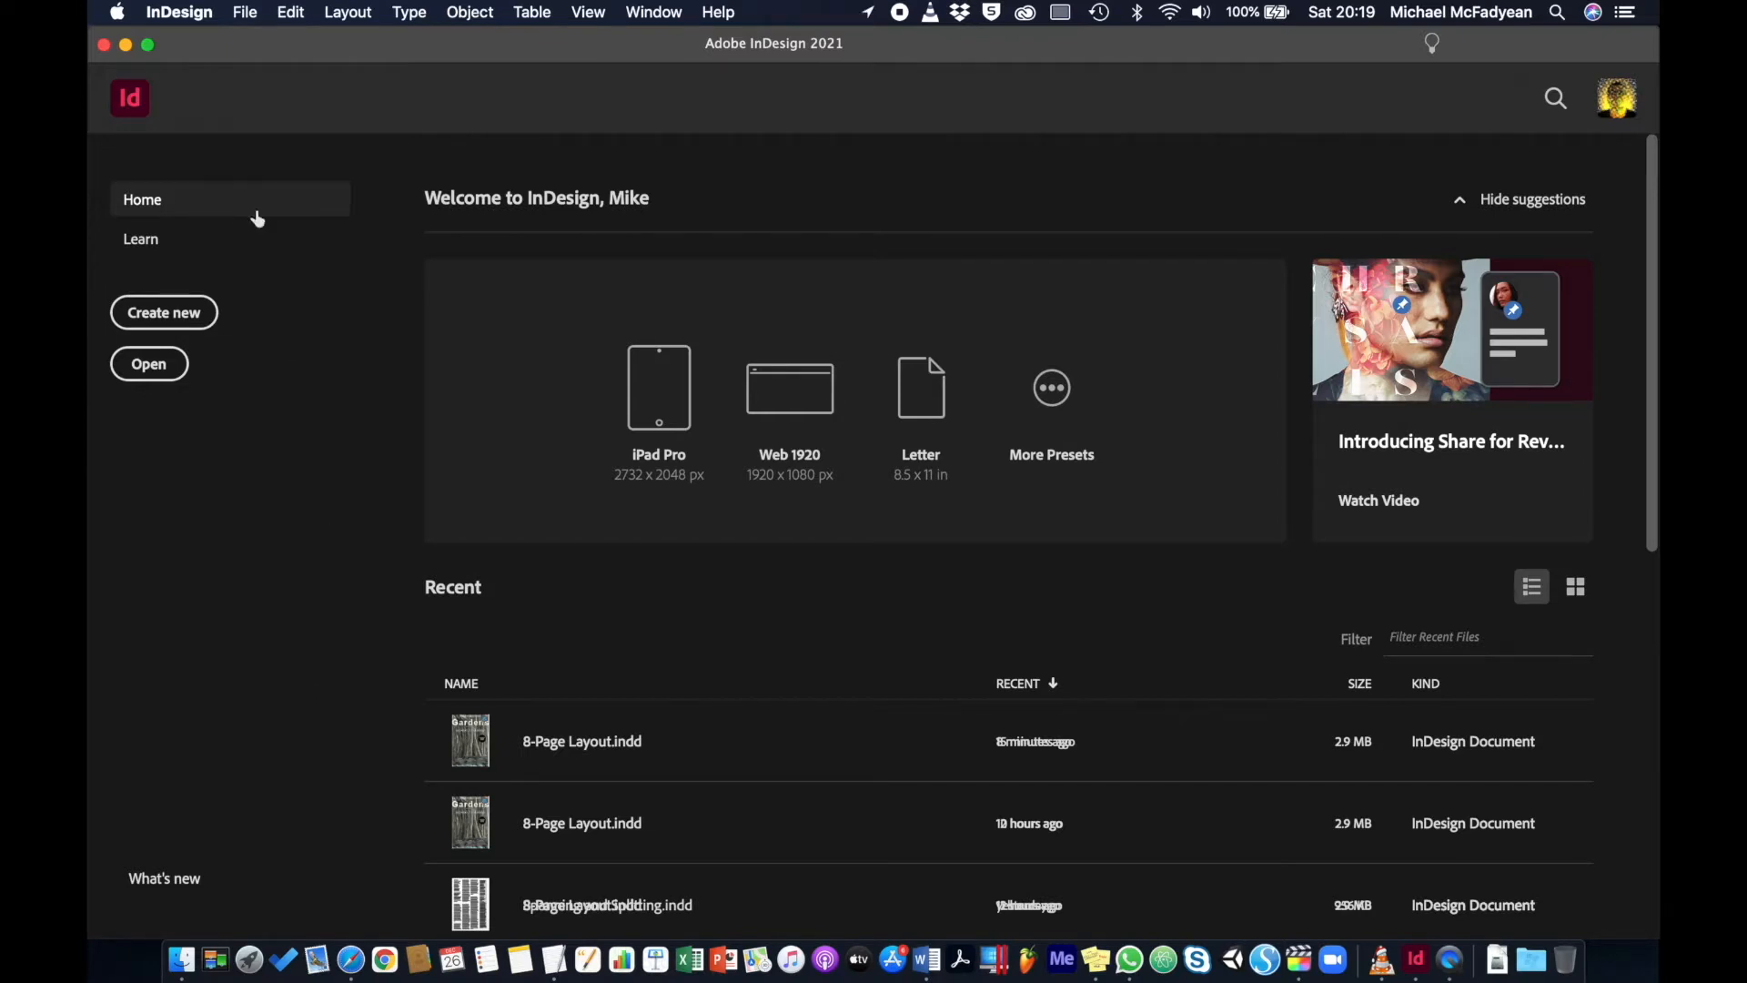
Open the document 8-Page Layout.indd from the 8-Page Layout Folder
click(244, 12)
click(261, 63)
click(1458, 194)
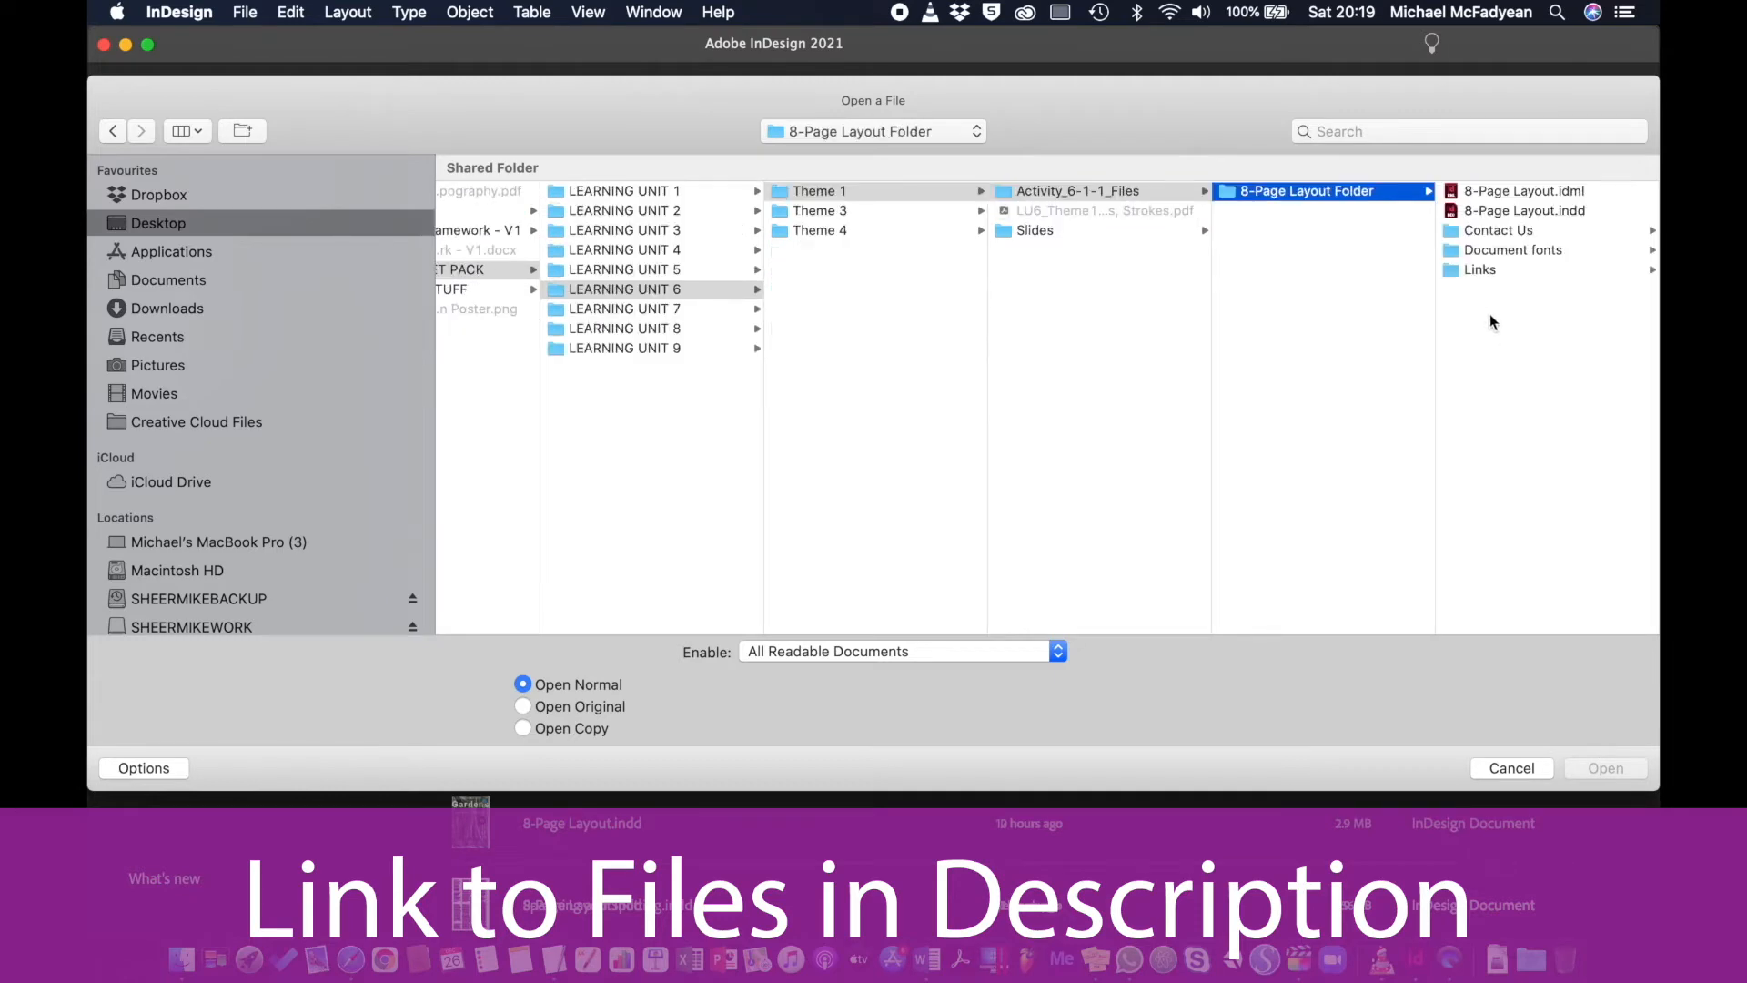
double_click(1473, 205)
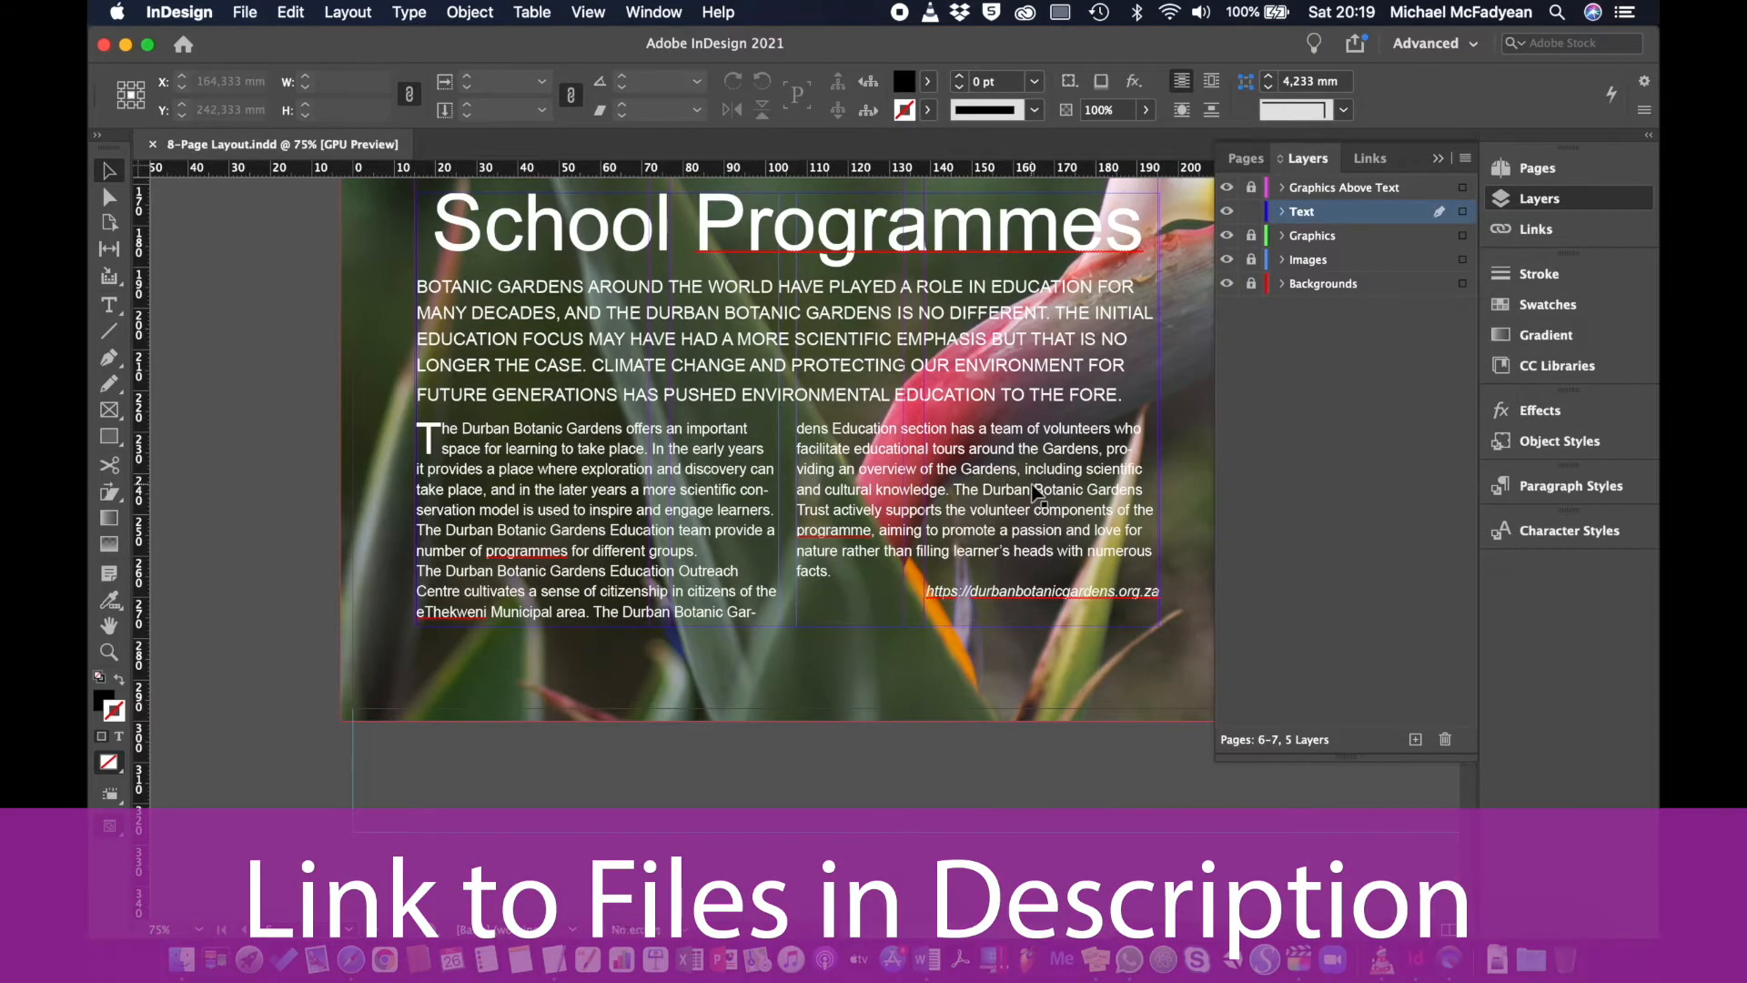
Delete the School Programmes text frame from page 6, the first page of the spread
key(super+alt+0)
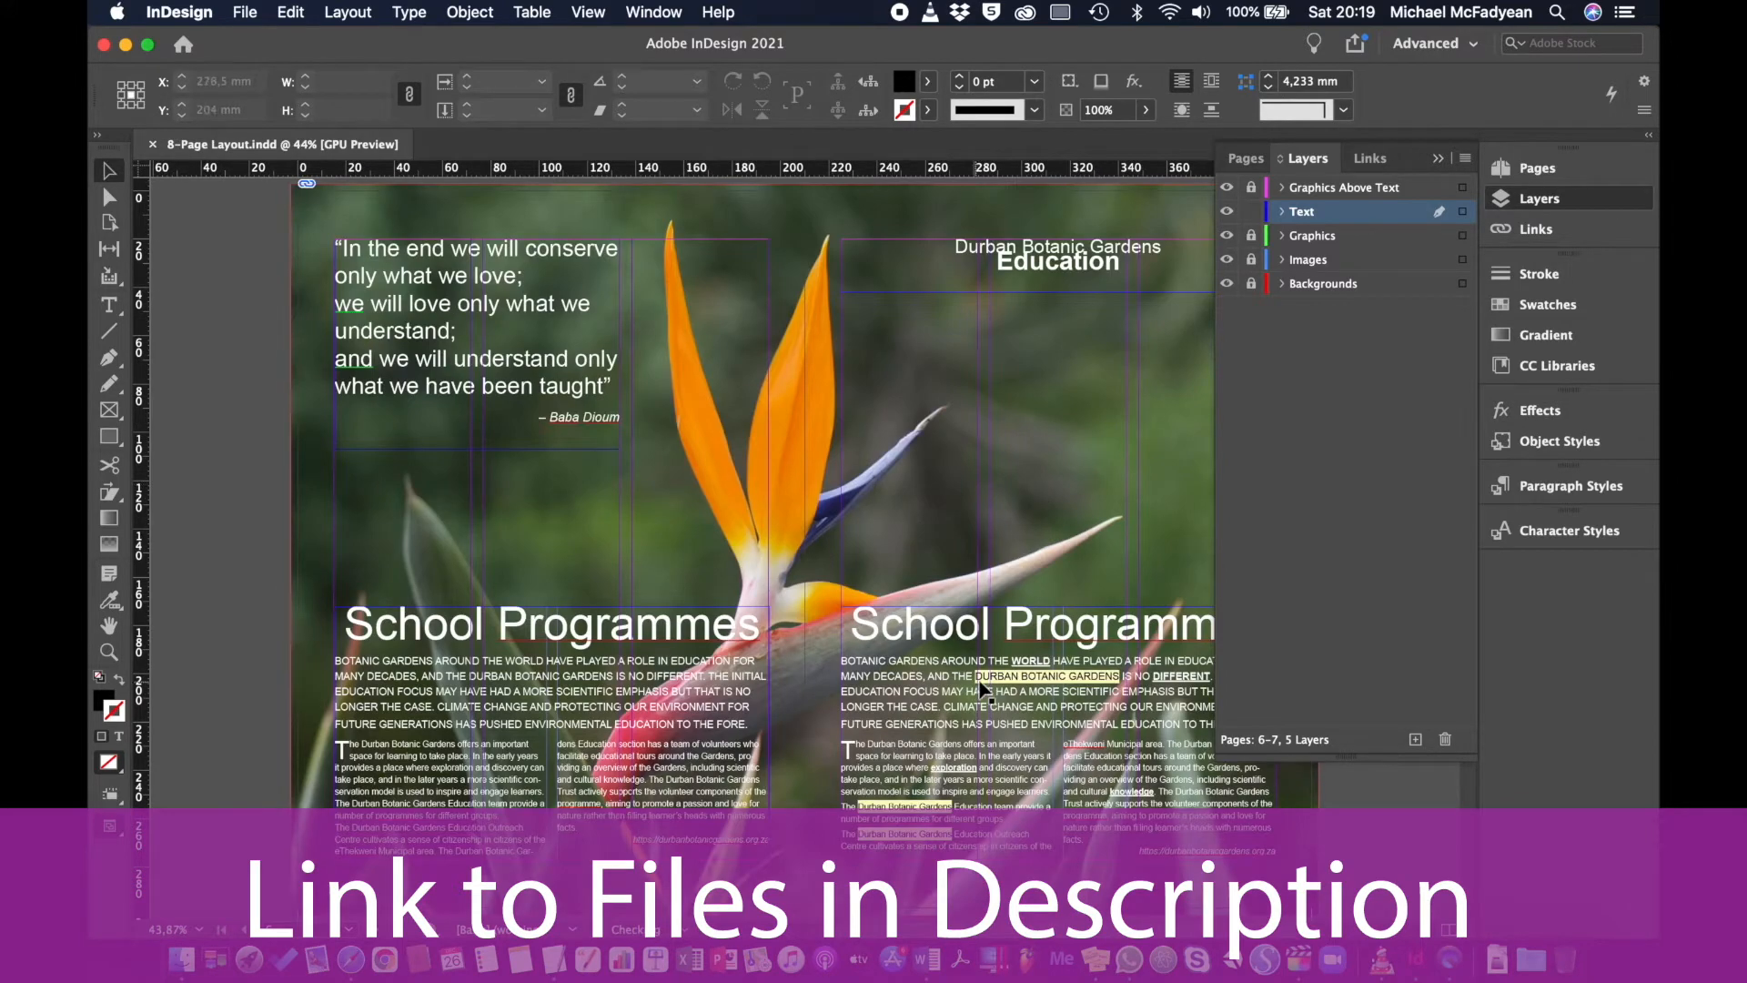
click(590, 637)
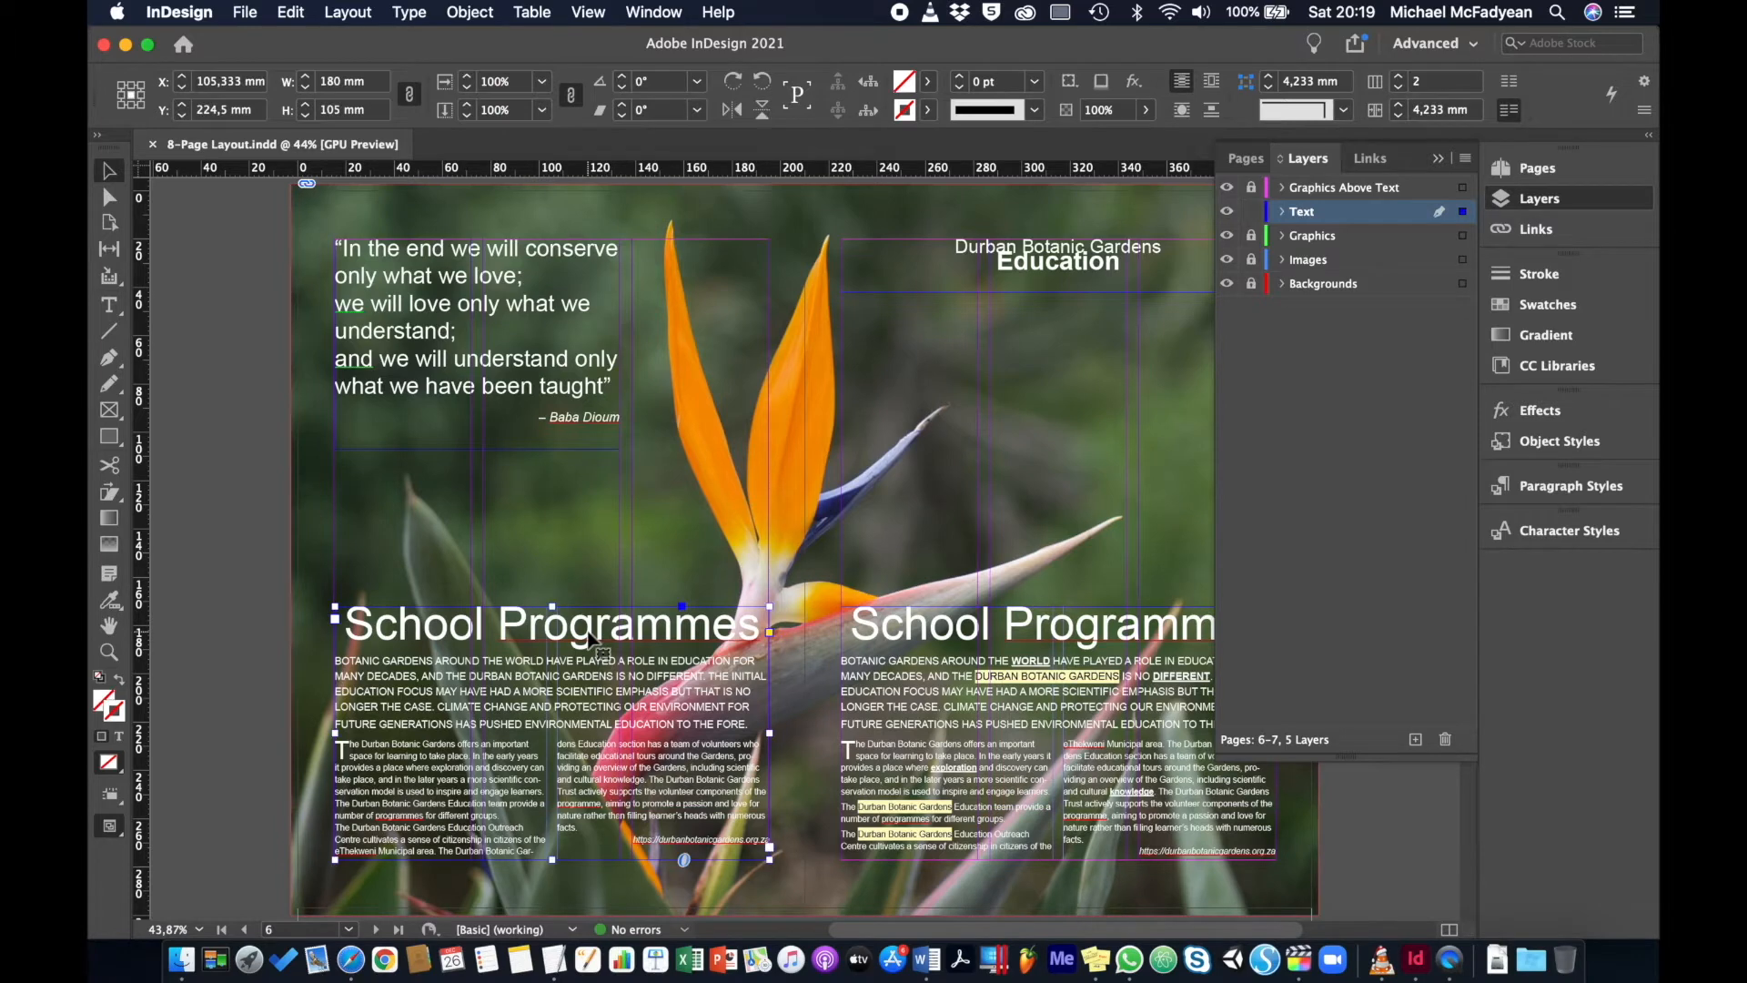
key(Delete)
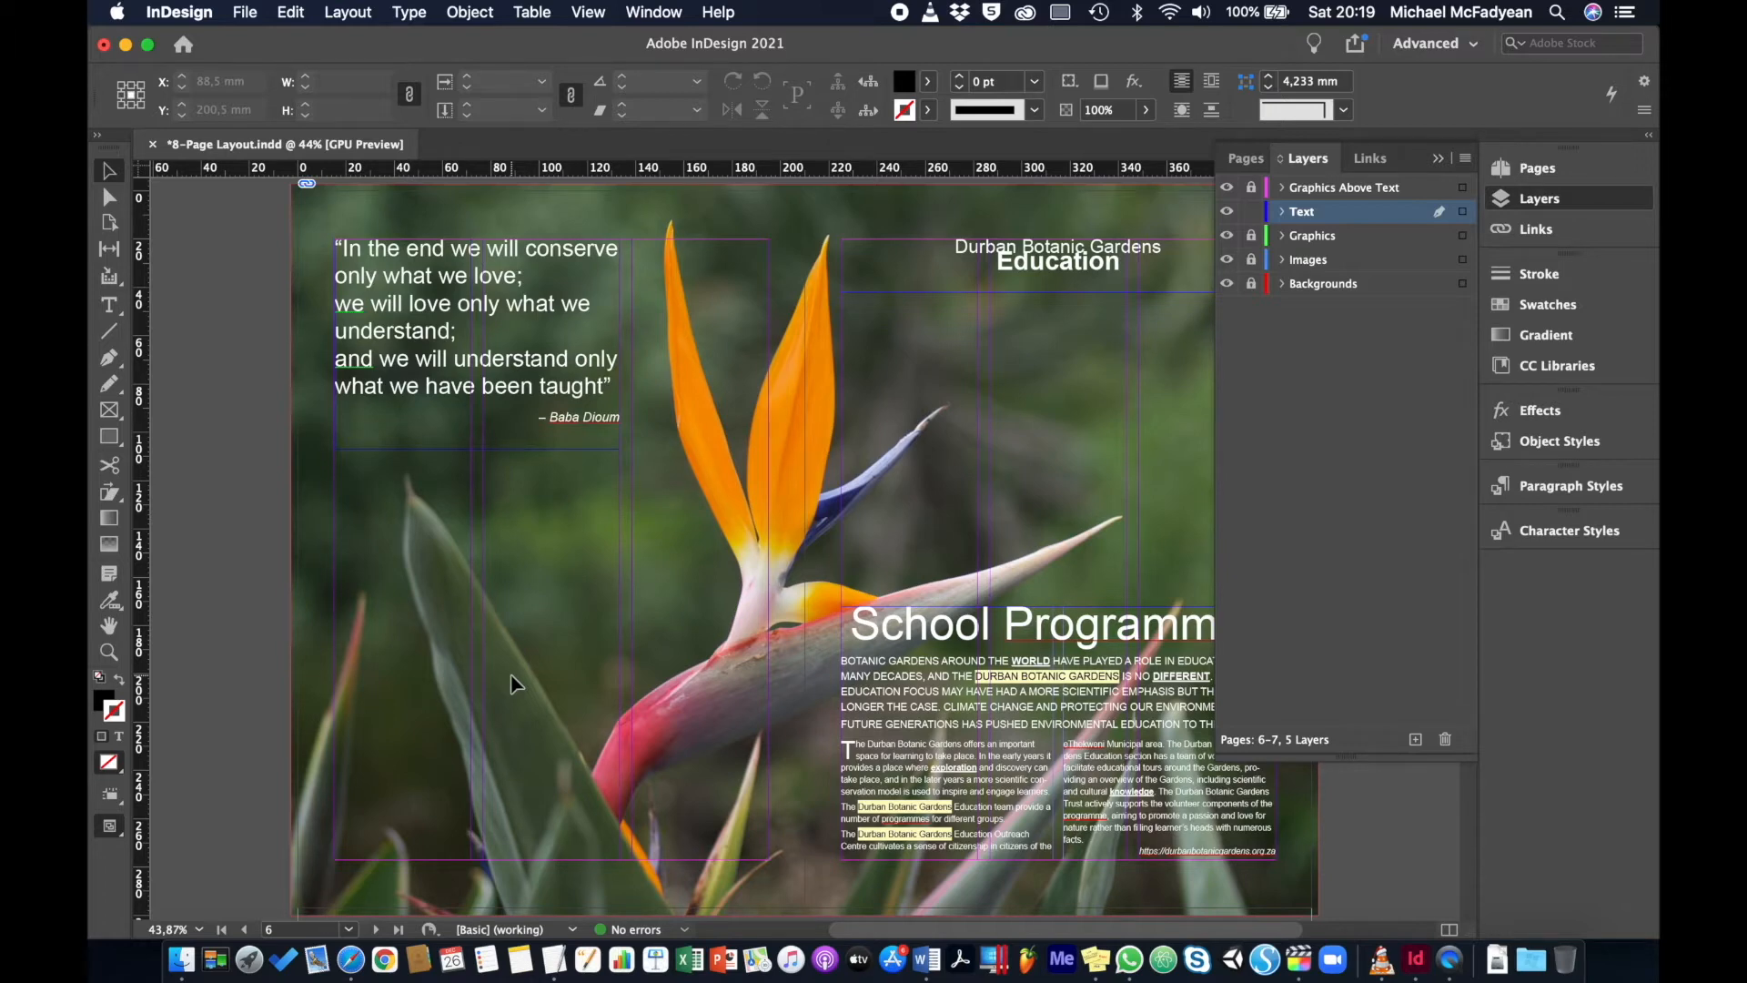
Go back through the spreads to the magazine's front cover on page 1
key(shift+Page_Up)
key(shift+Page_Up)
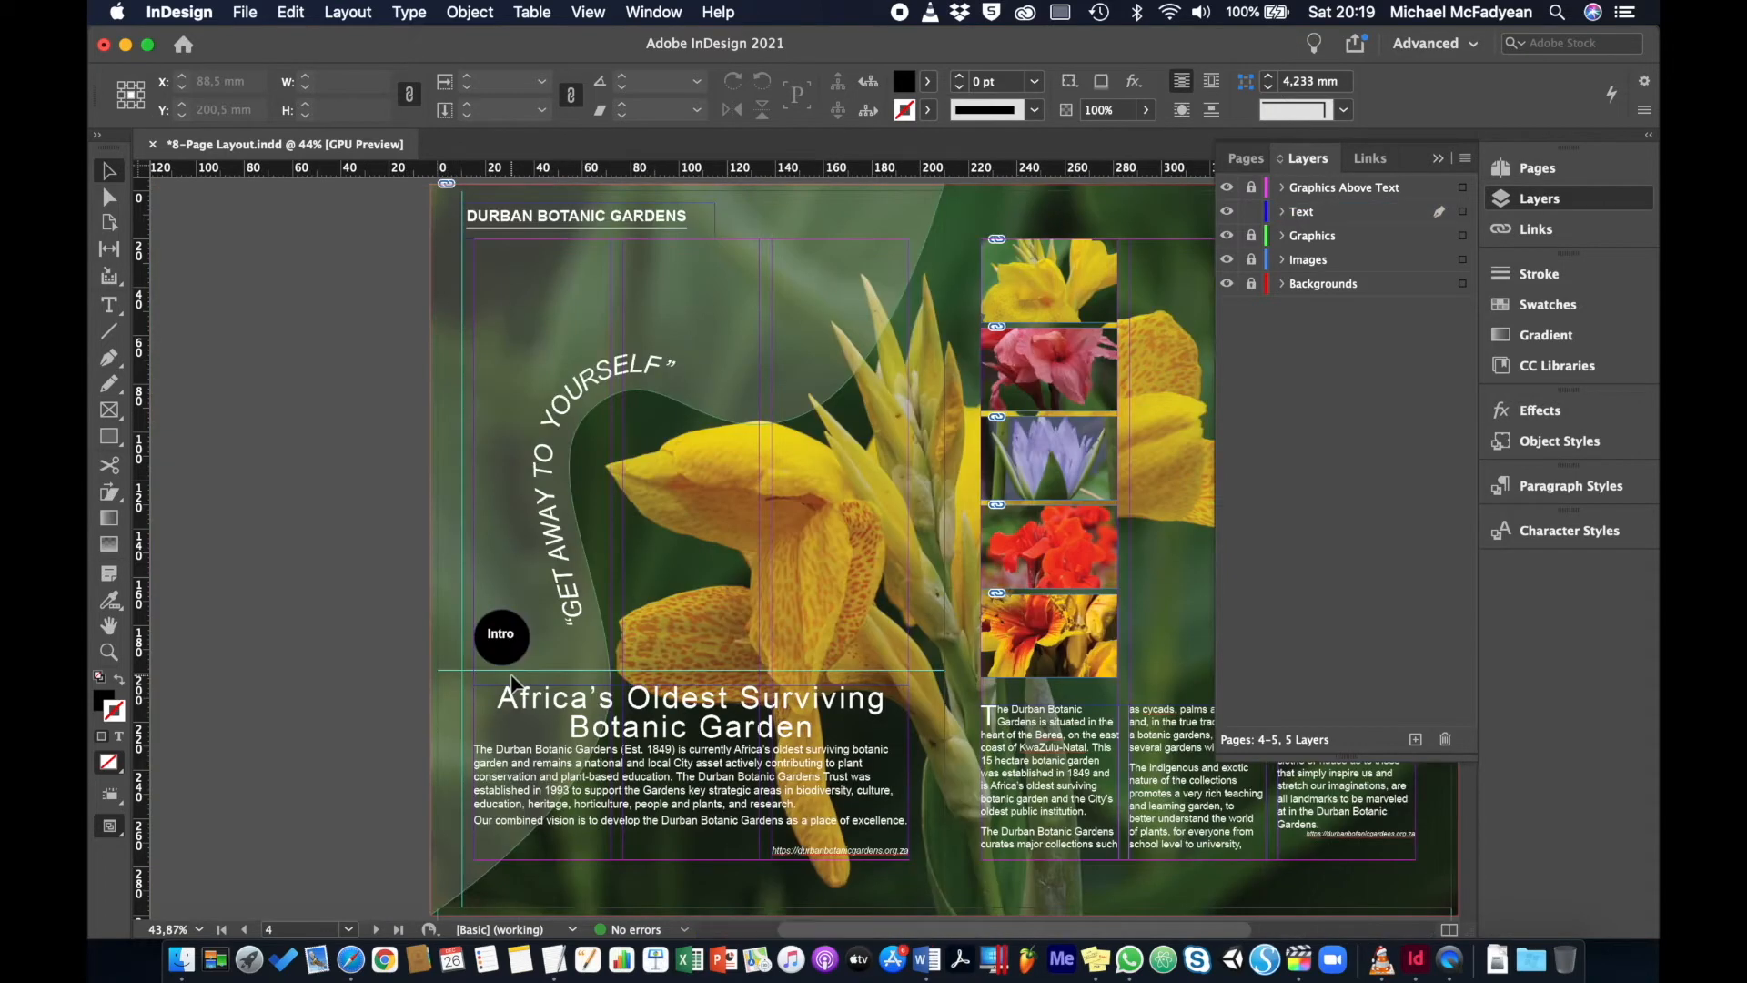
key(shift+Page_Up)
key(shift+Page_Up)
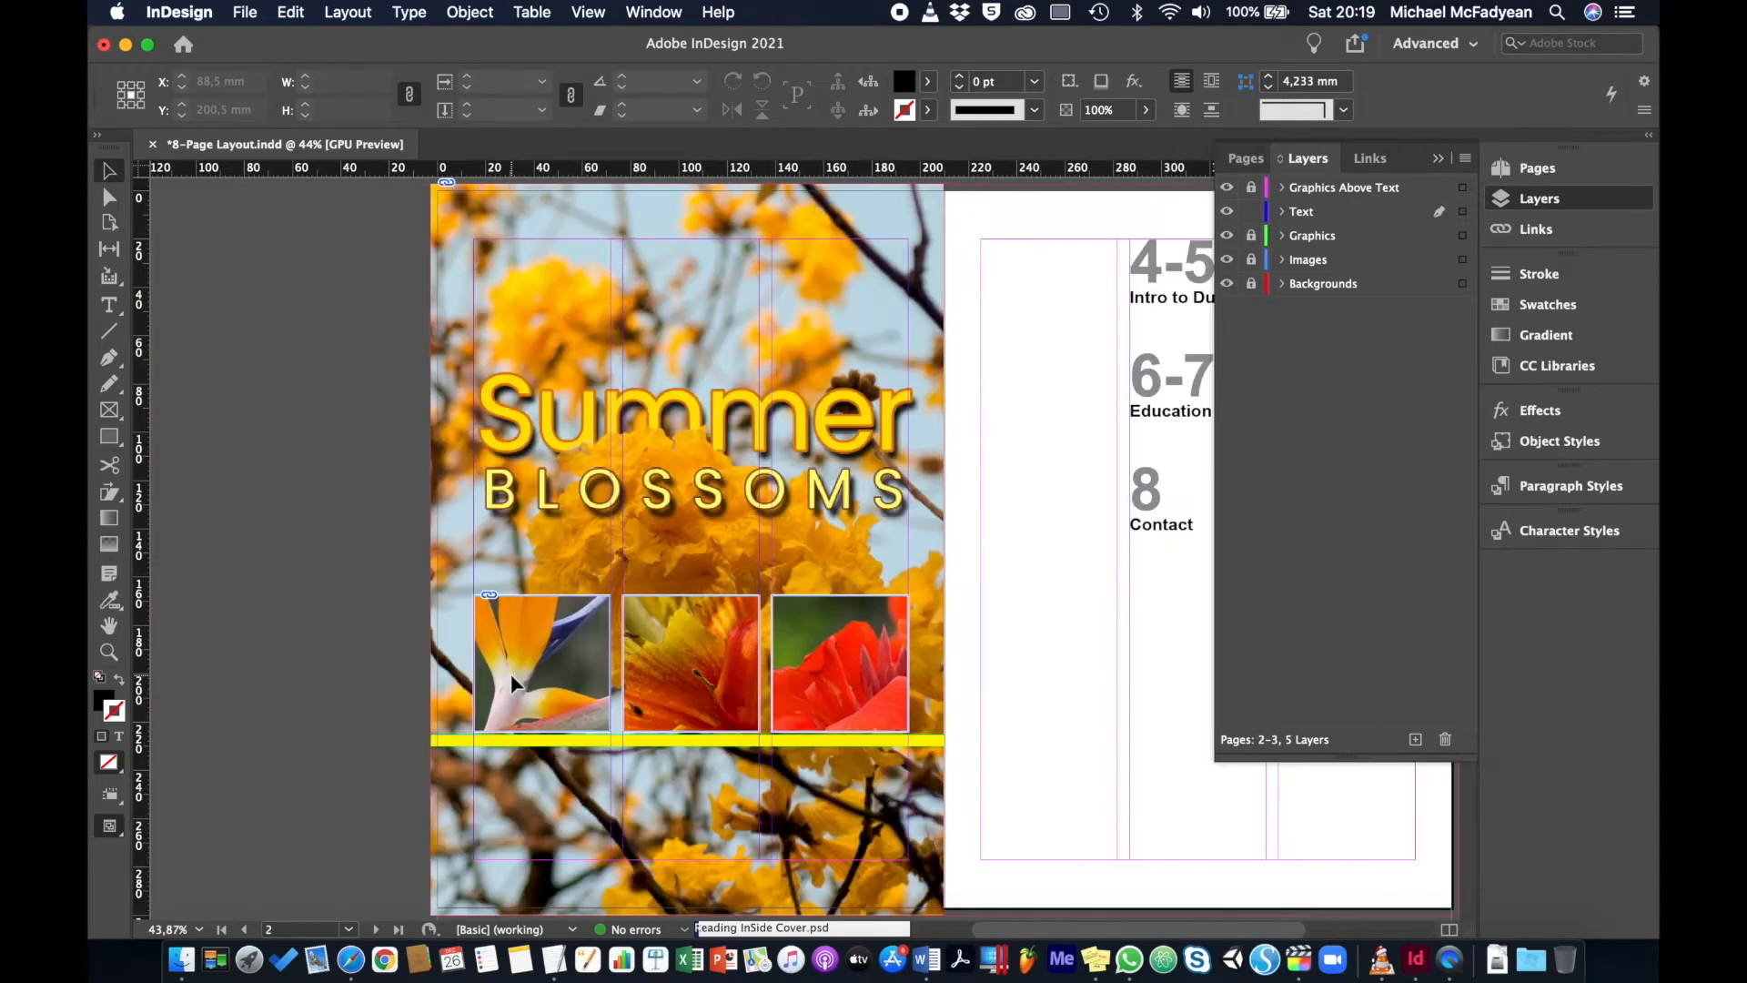
key(shift+Page_Up)
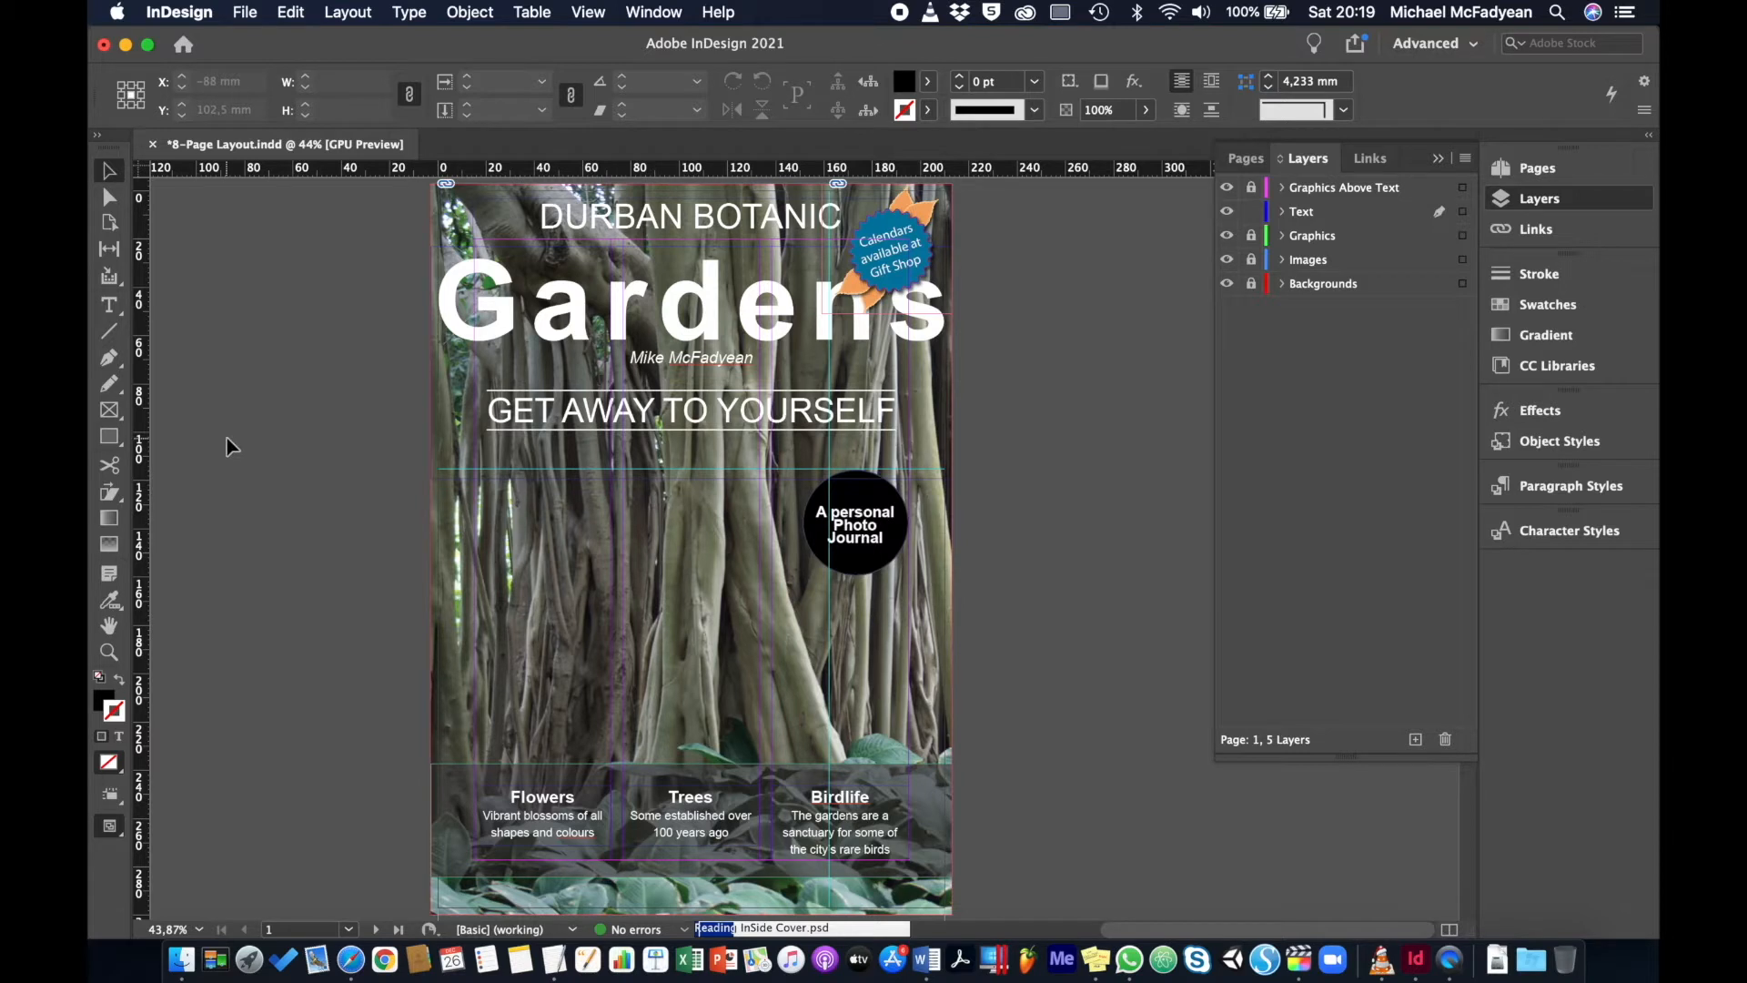
Add a new CMYK process colour swatch with values C=19 M=67 Y=37 K=51
click(1512, 307)
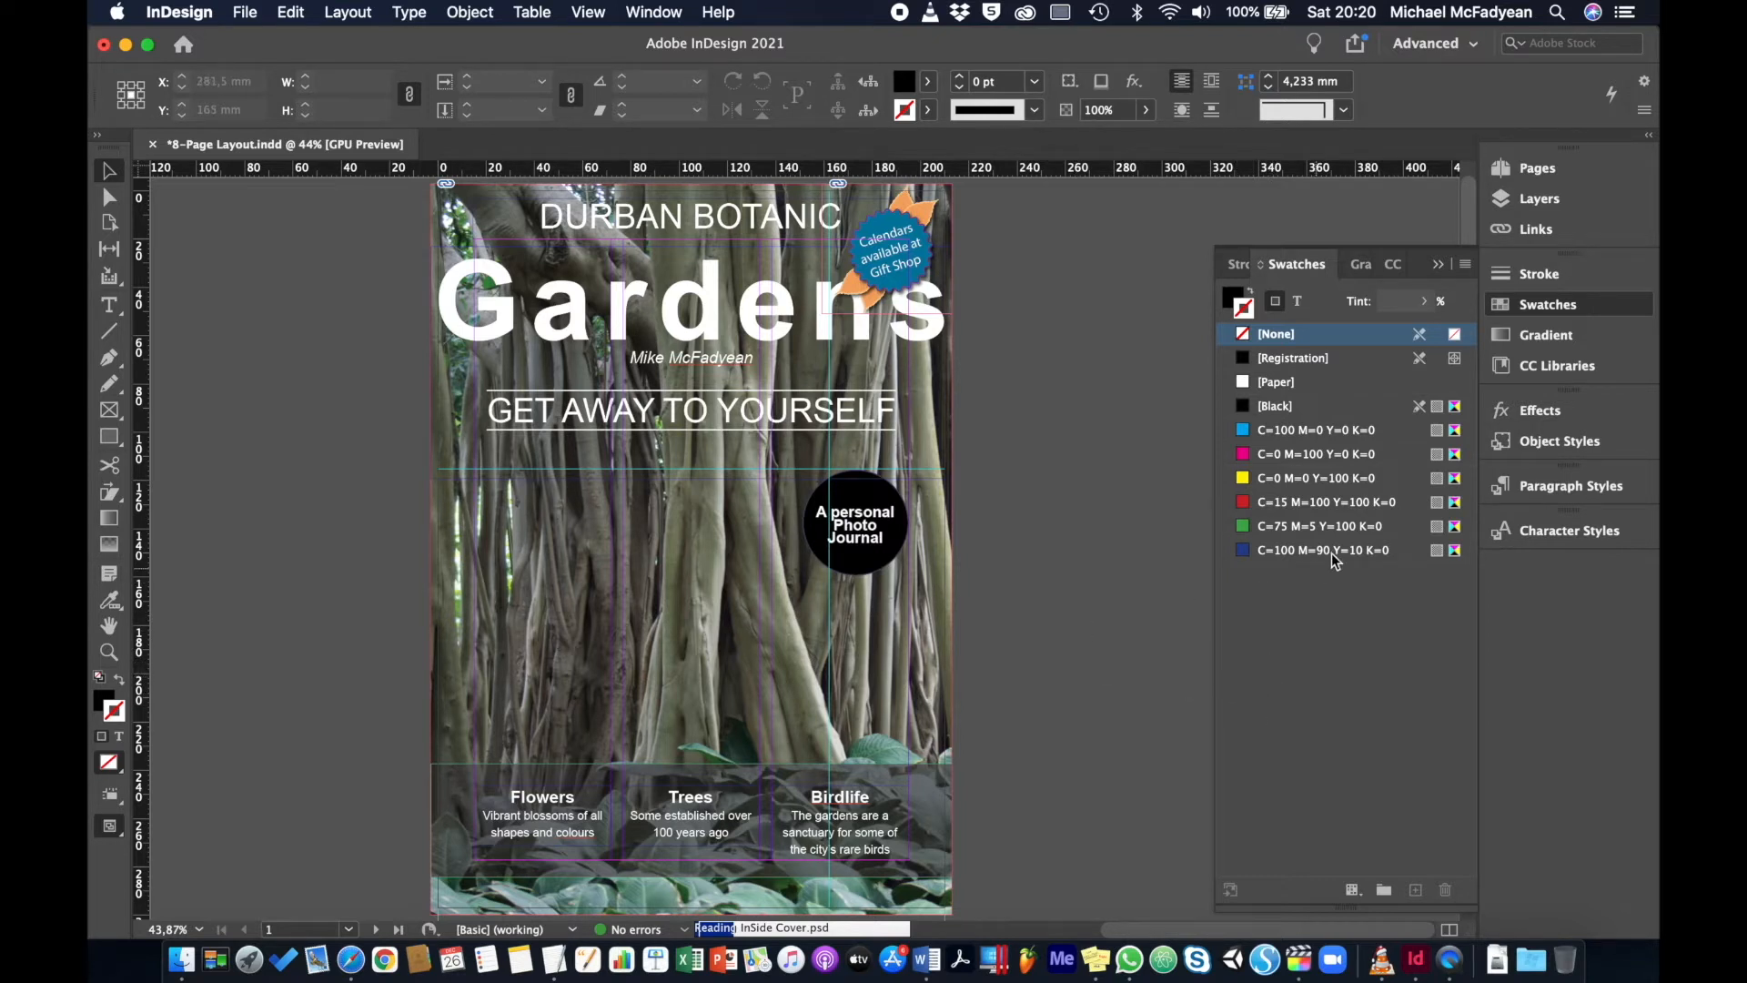
click(1465, 265)
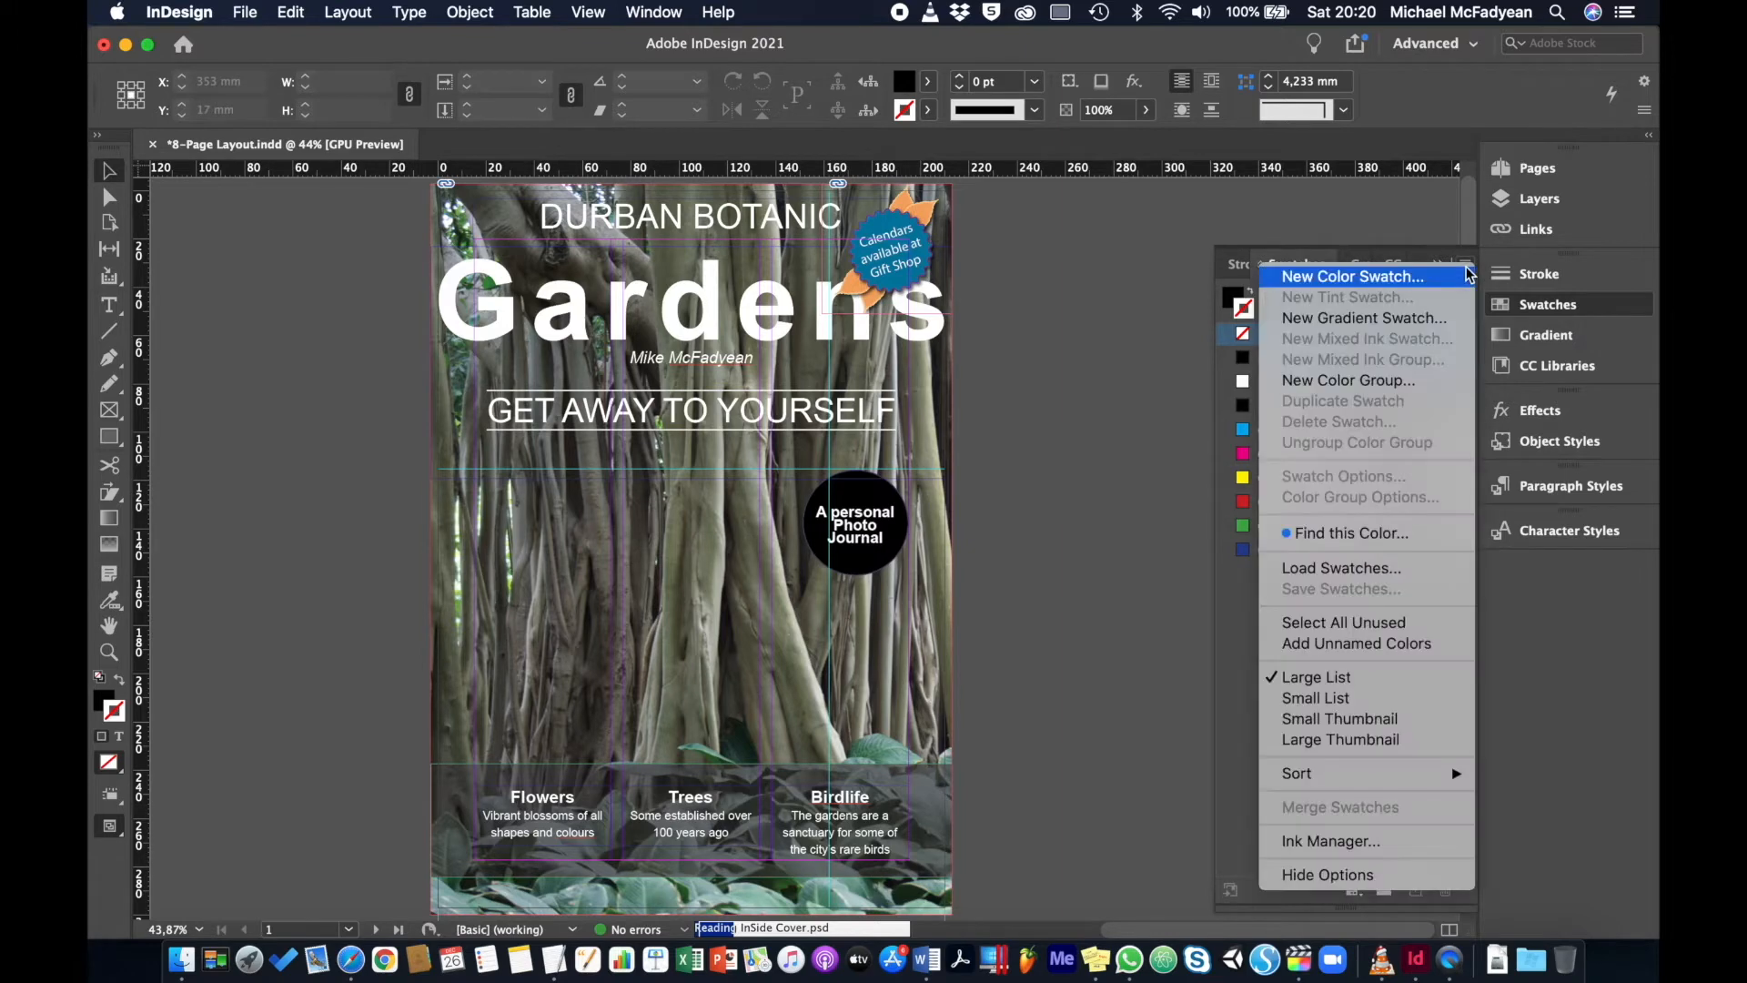
click(1394, 278)
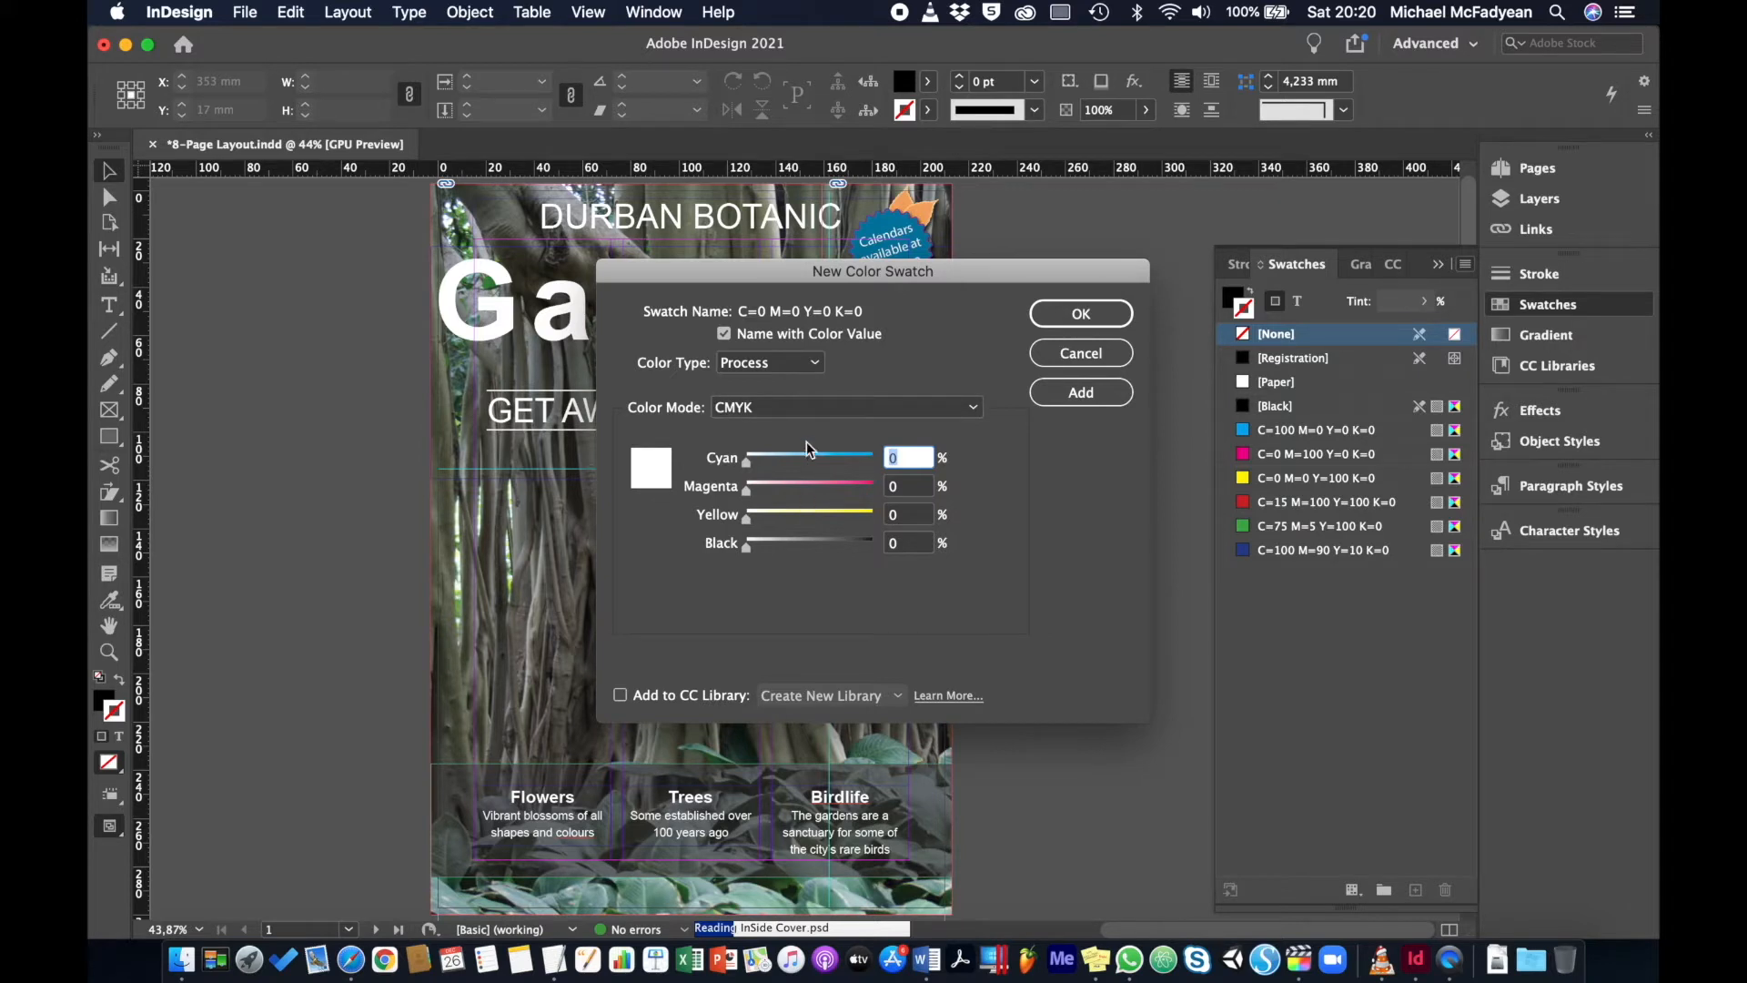
click(815, 364)
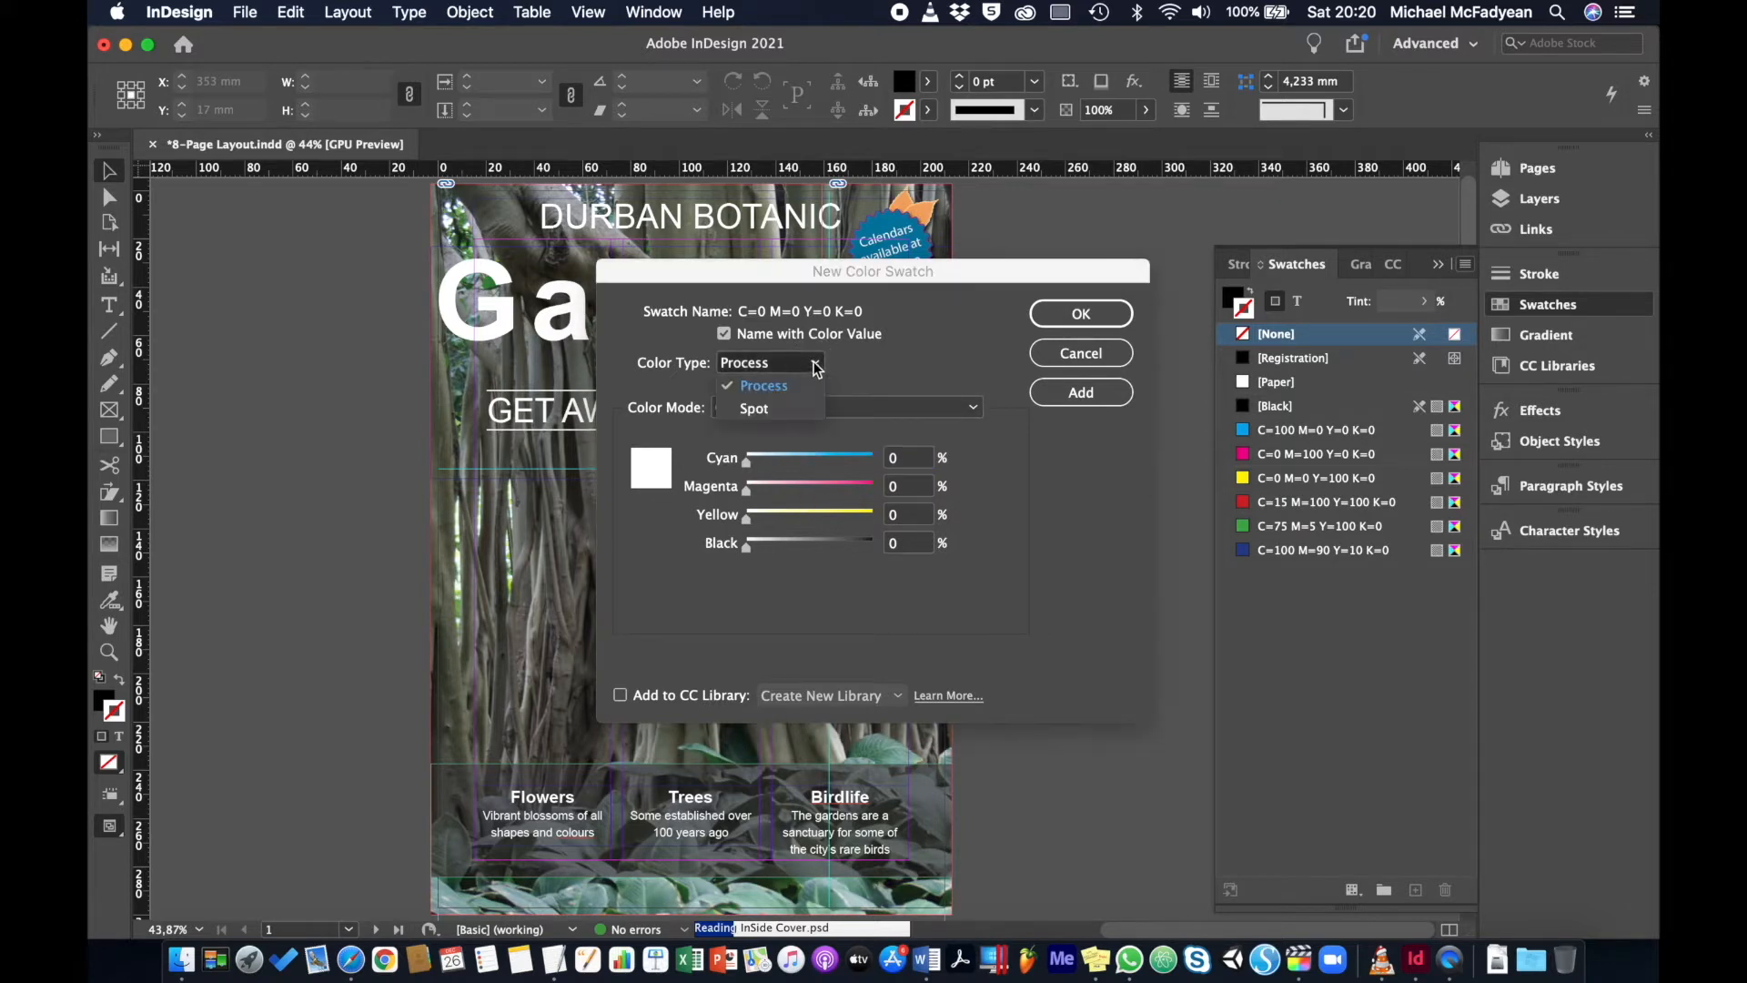
click(806, 382)
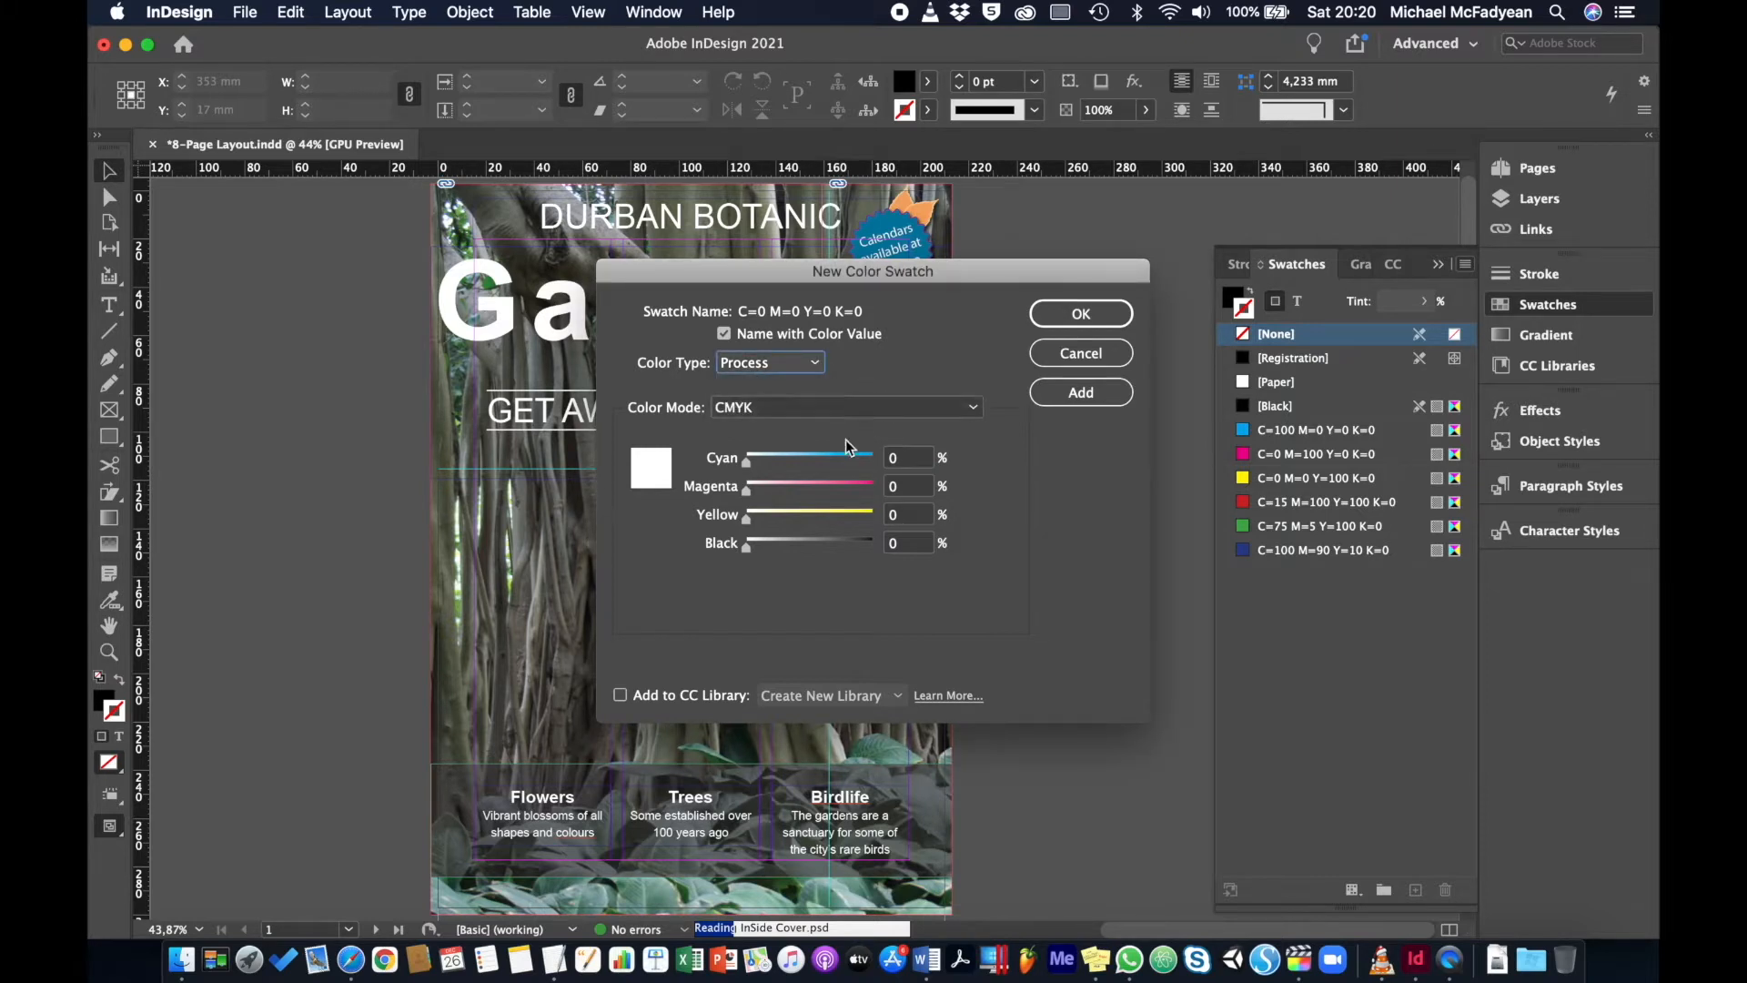
drag(750, 463, 811, 548)
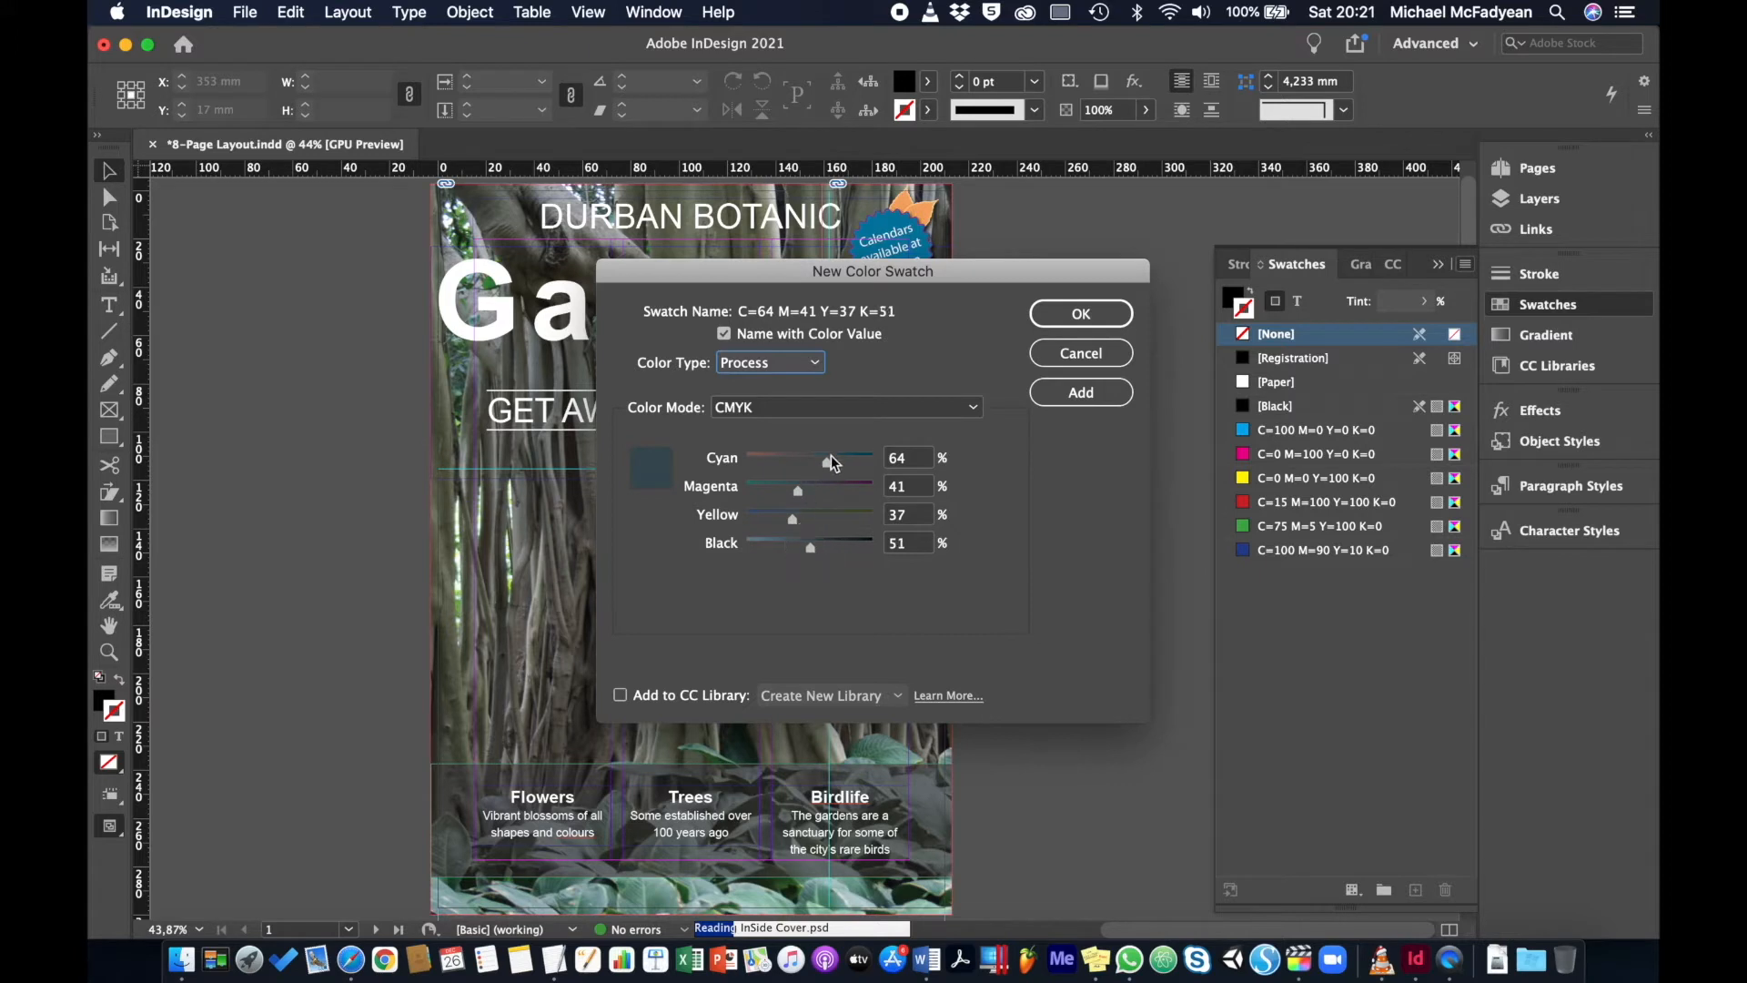
drag(830, 456, 831, 491)
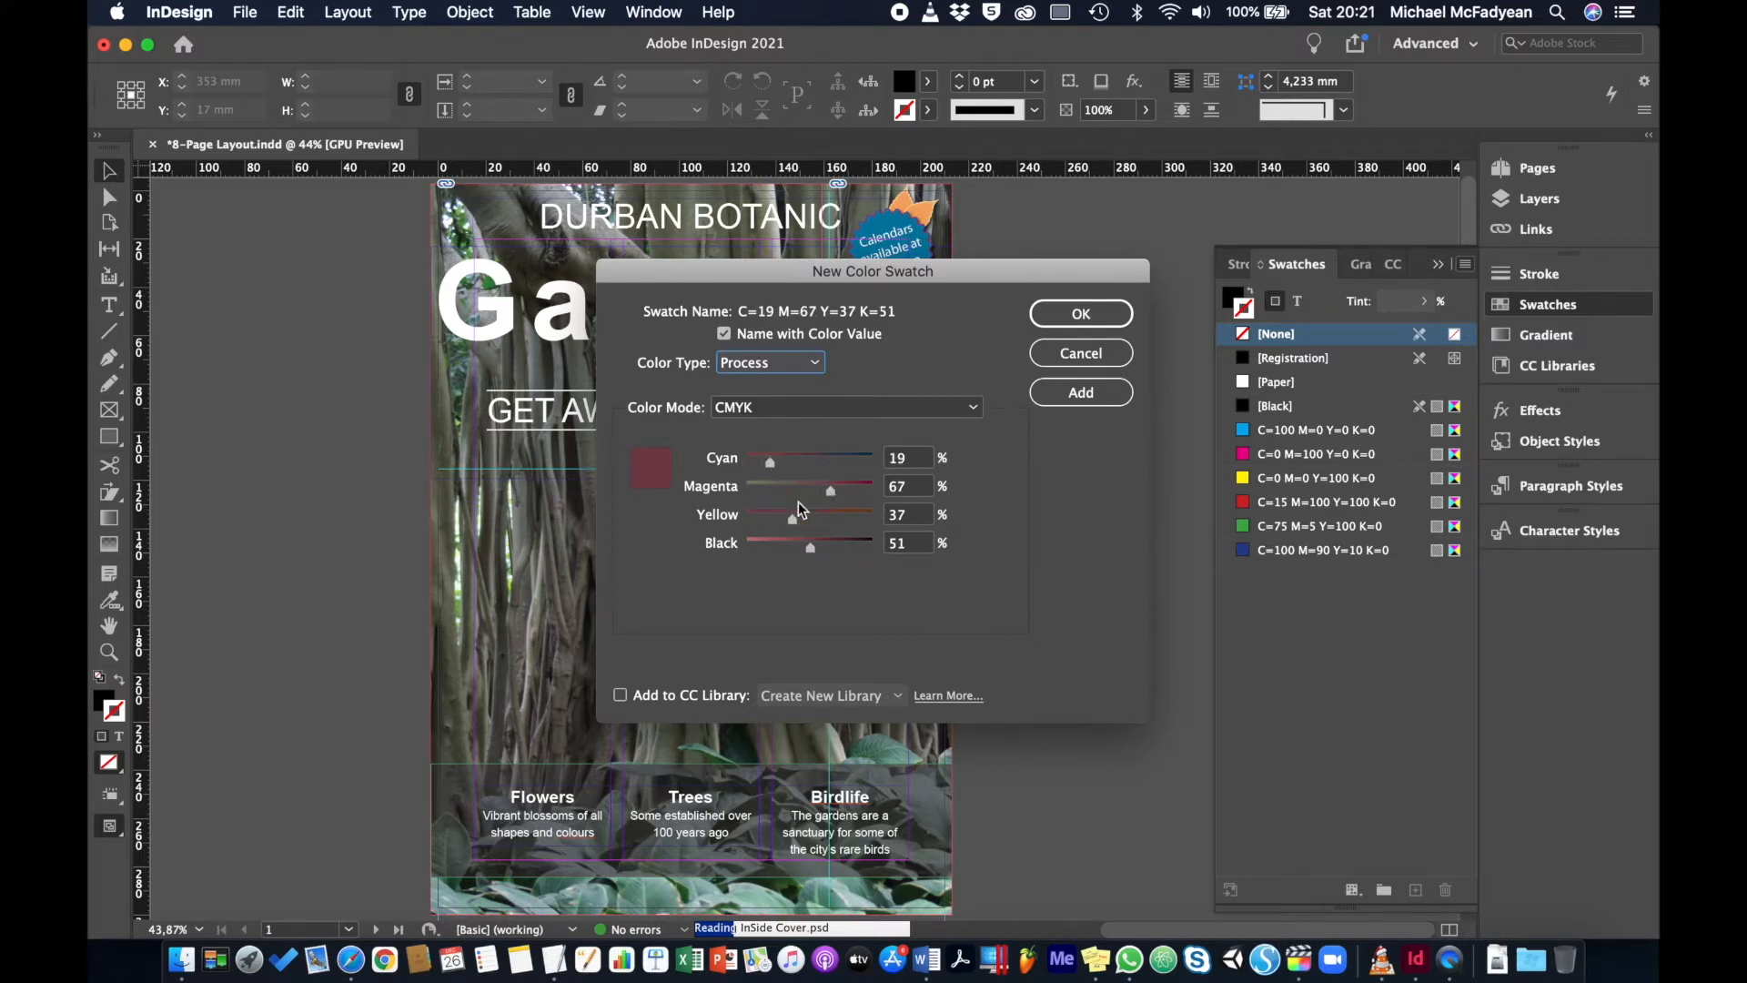
click(1057, 390)
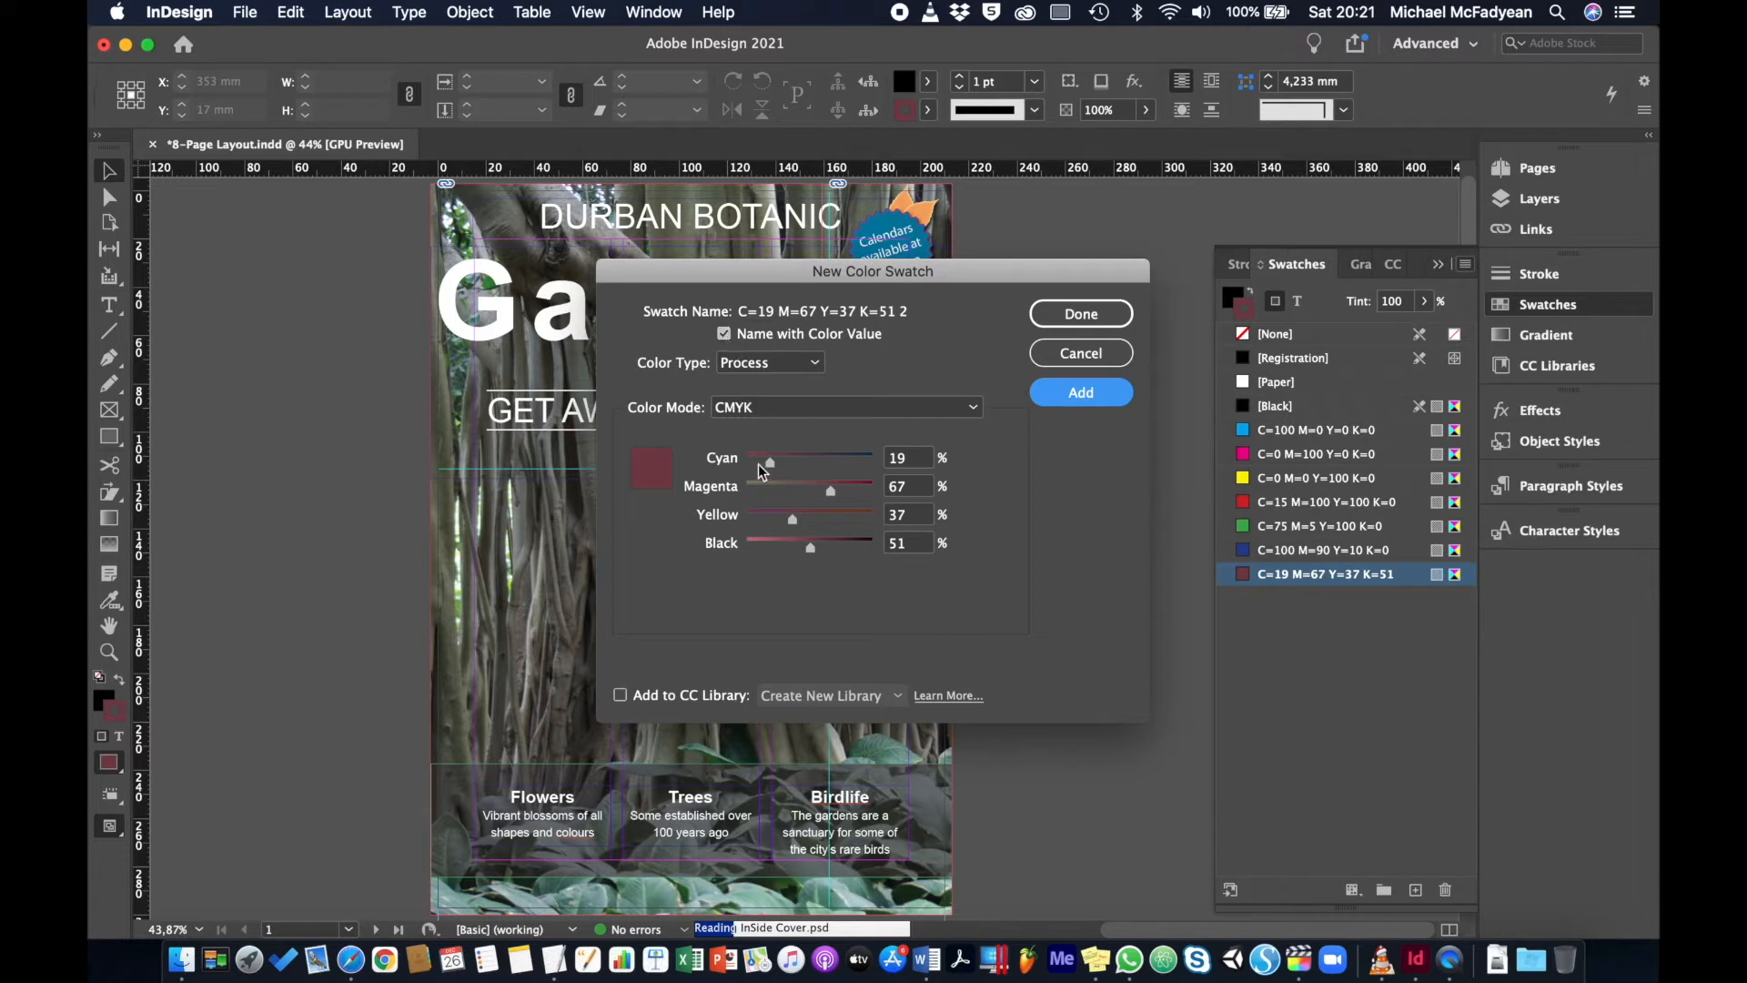
Add a second process swatch with C=36 M=25 Y=100 K=14, name it Grass, and finish creating swatches
drag(791, 518, 793, 464)
drag(811, 547, 764, 546)
click(724, 333)
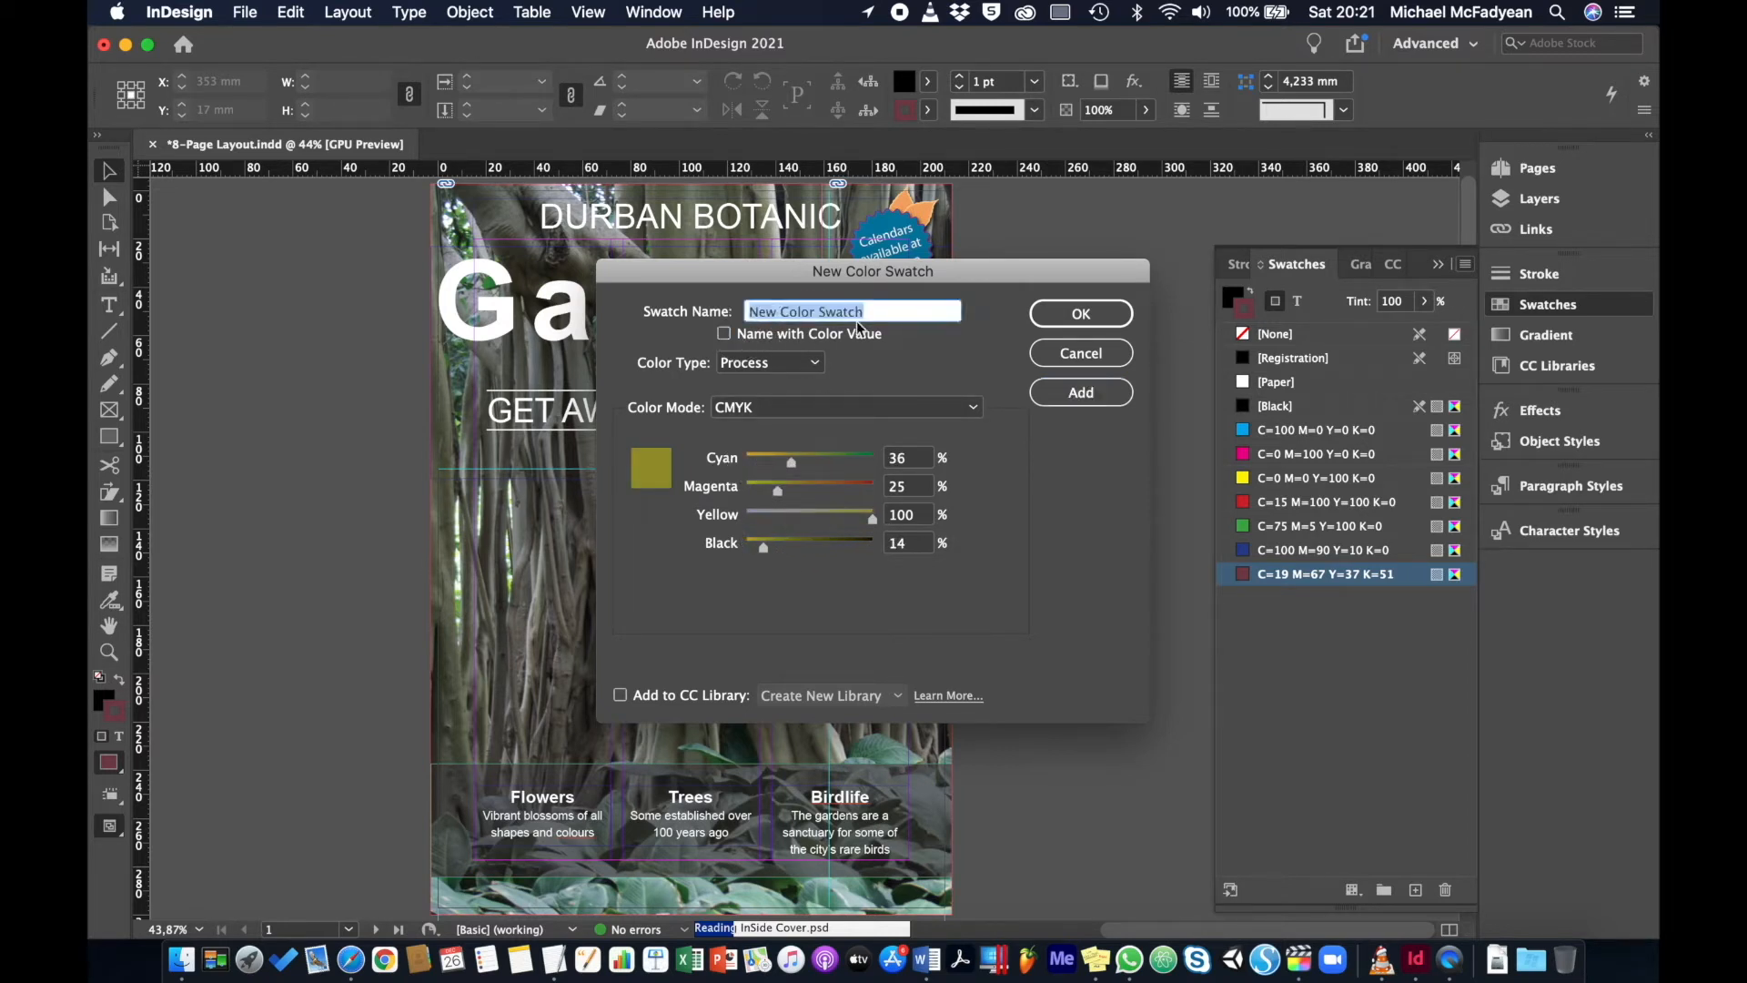
text(Grass)
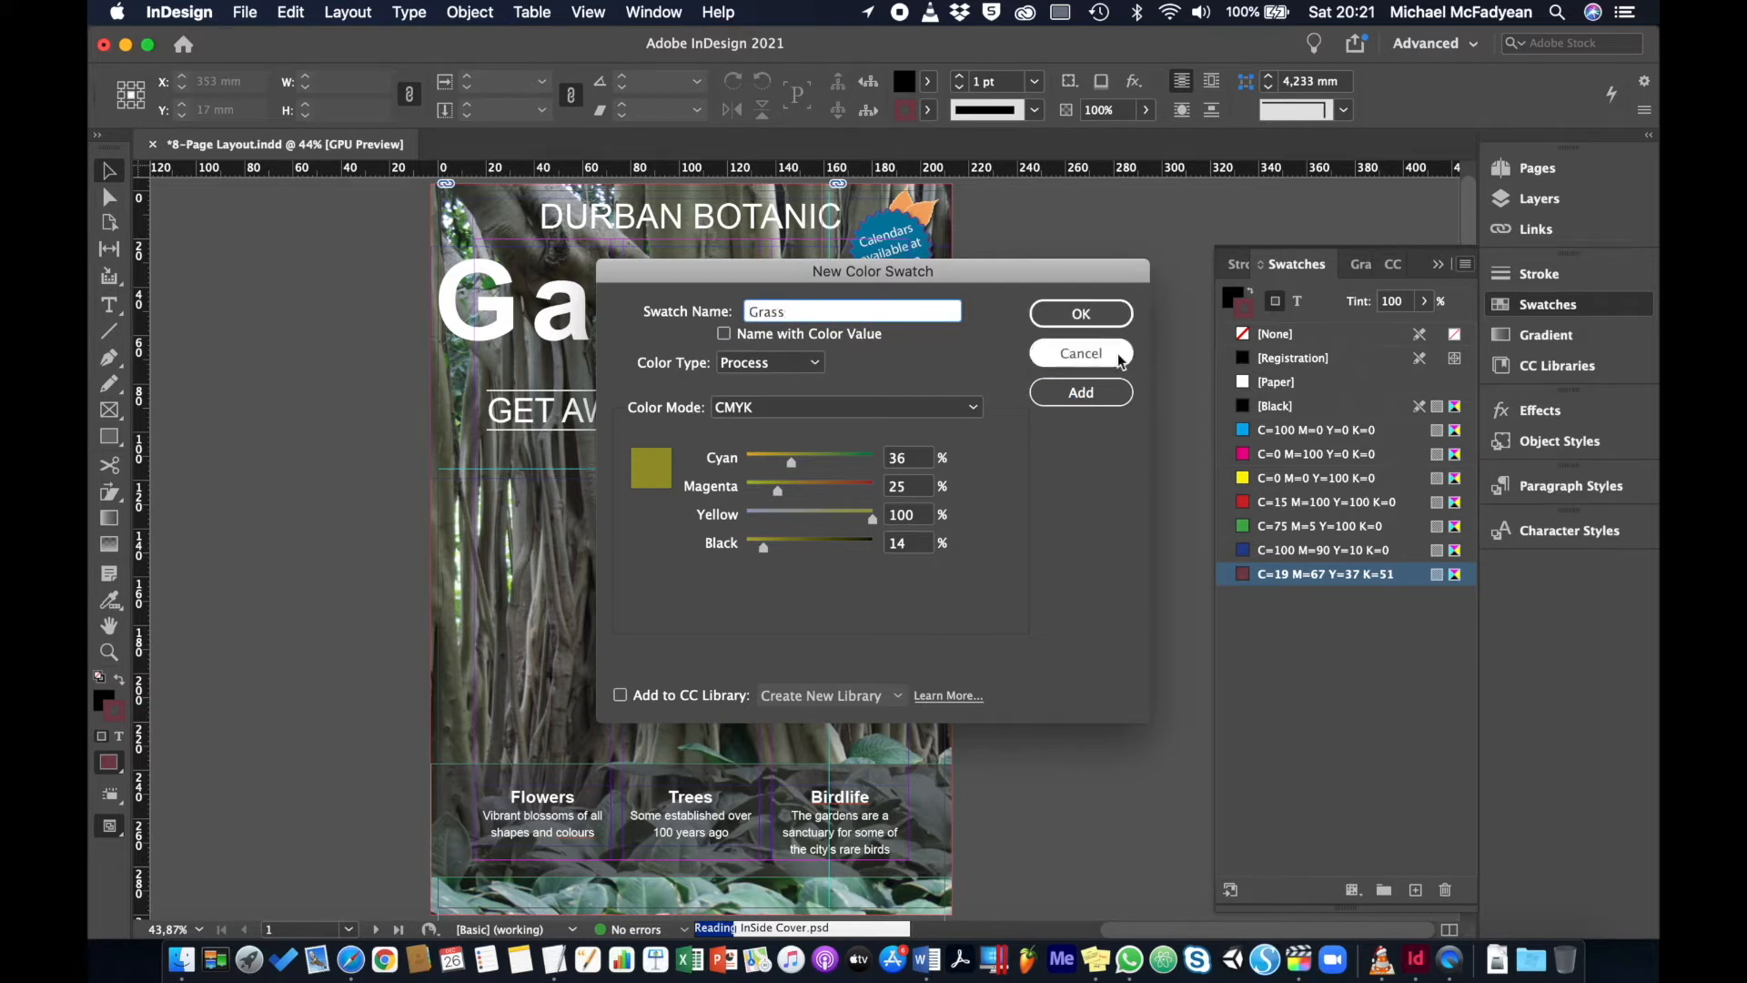
click(1097, 392)
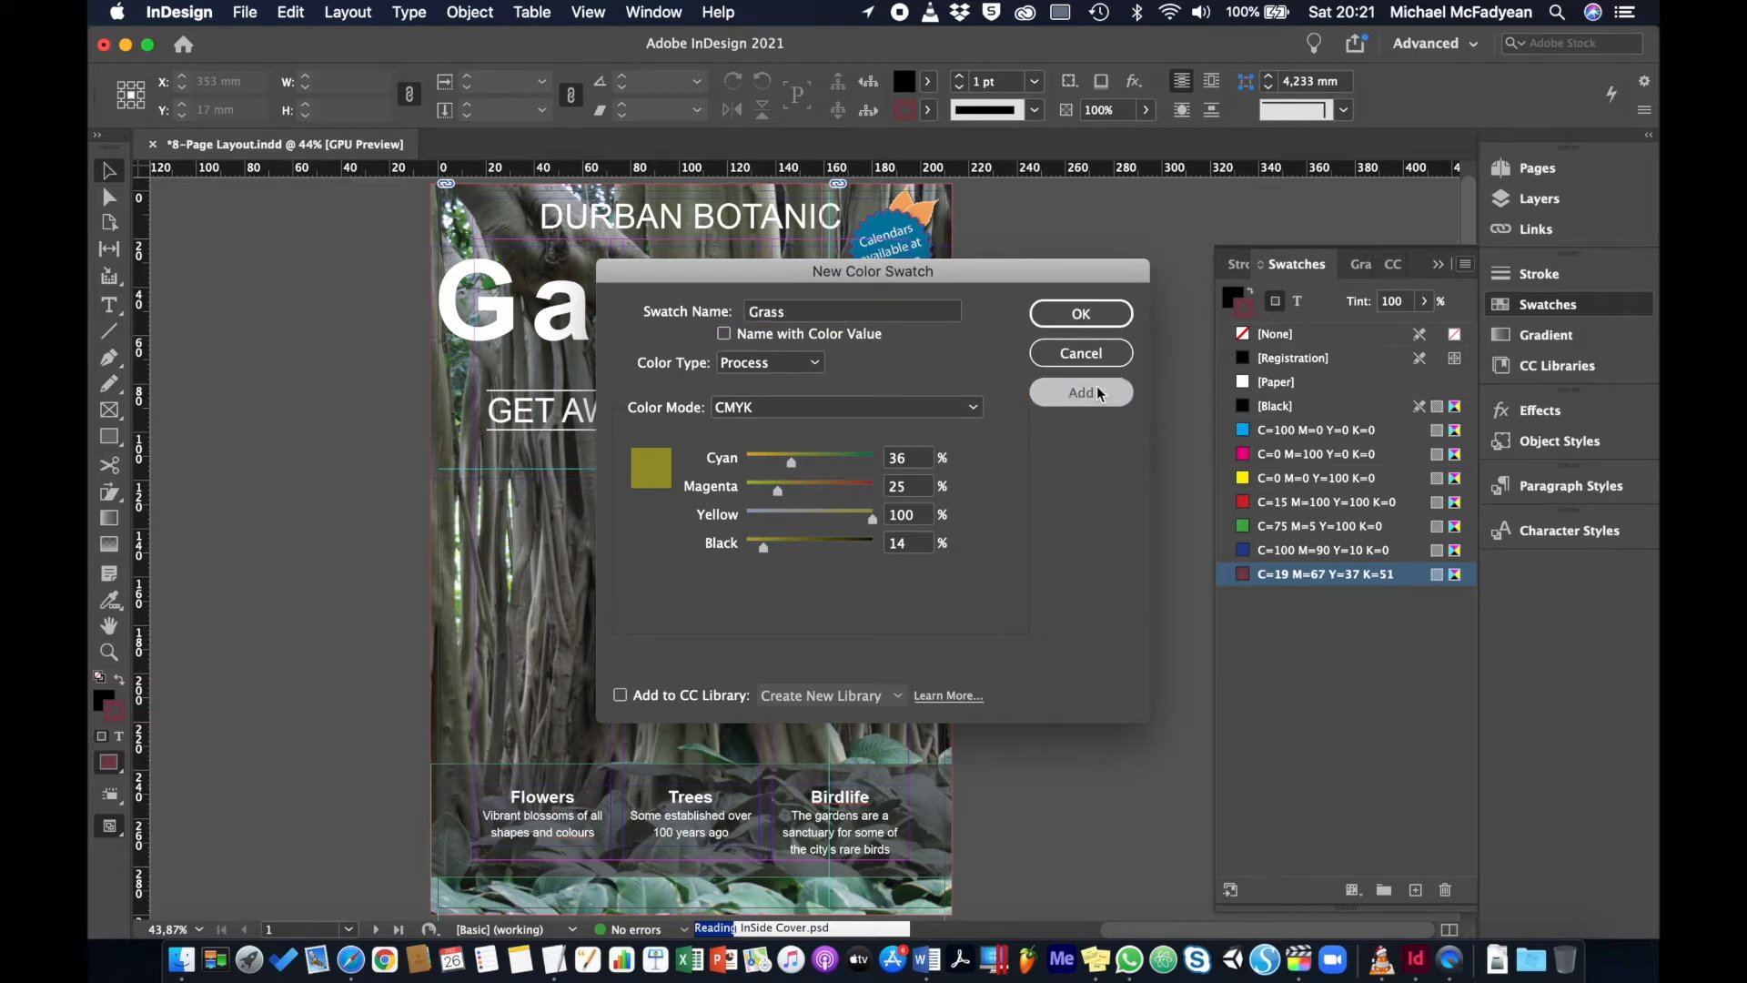
click(1073, 313)
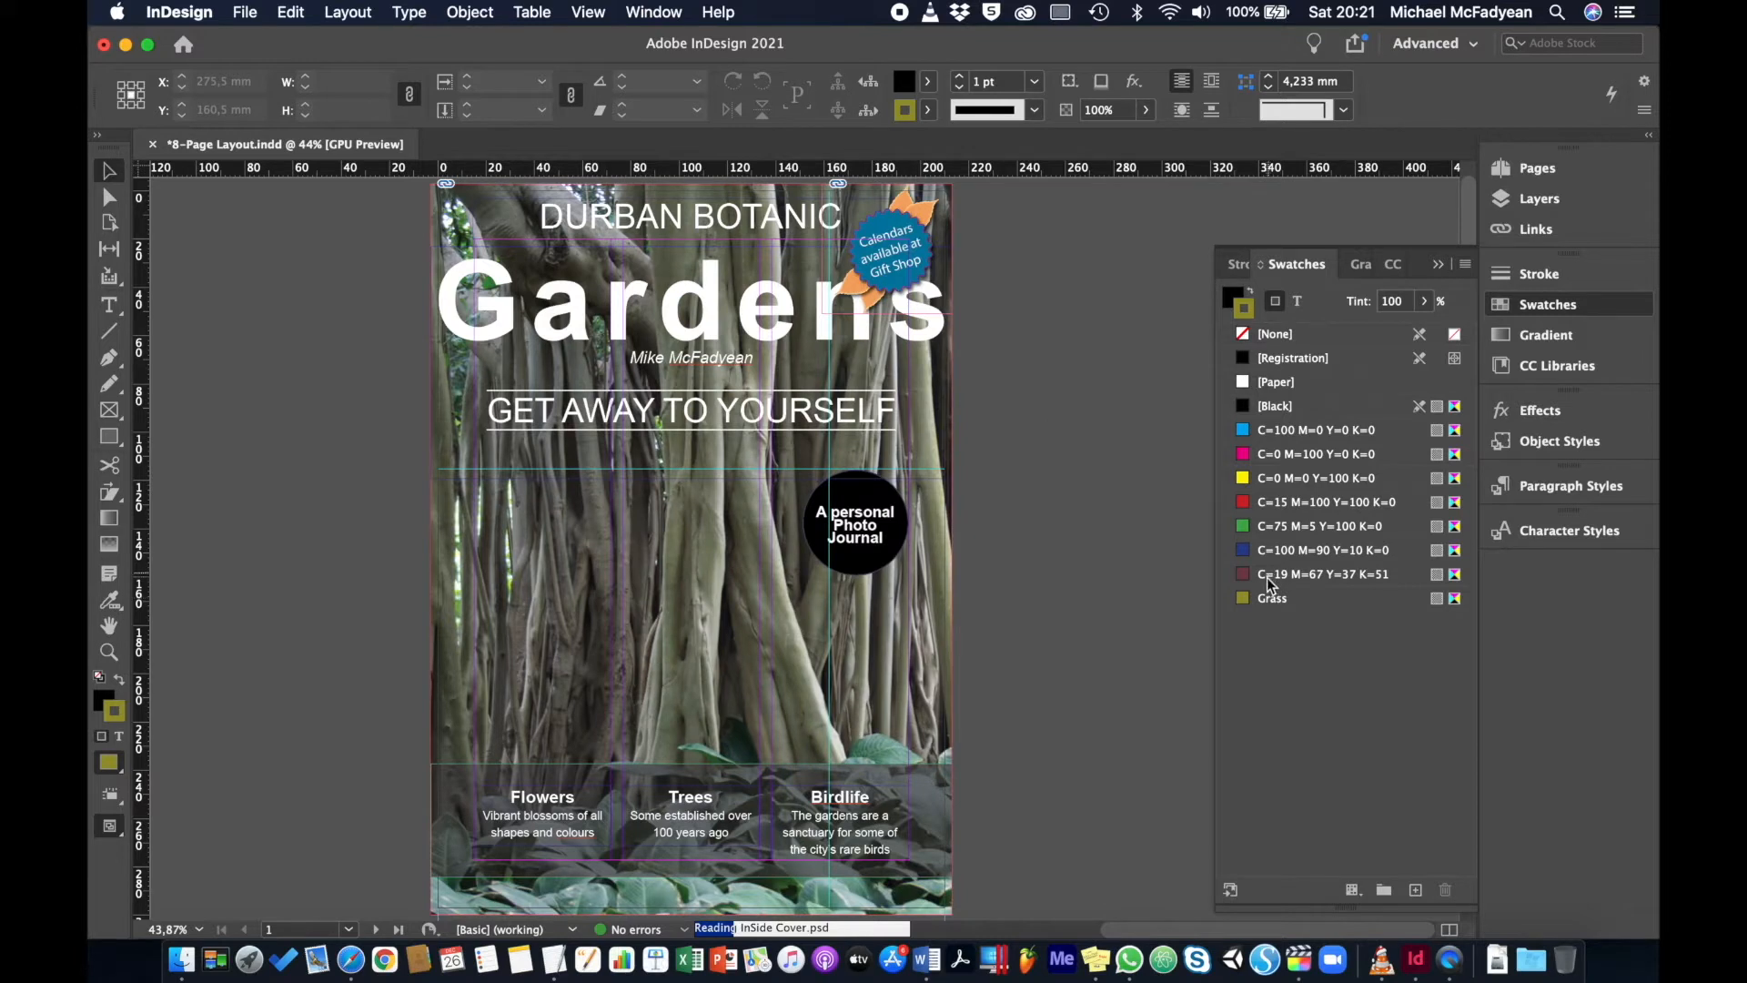
Delete the Grass swatch and the C=19 M=67 Y=37 K=51 swatch together
mouse_move(1286, 598)
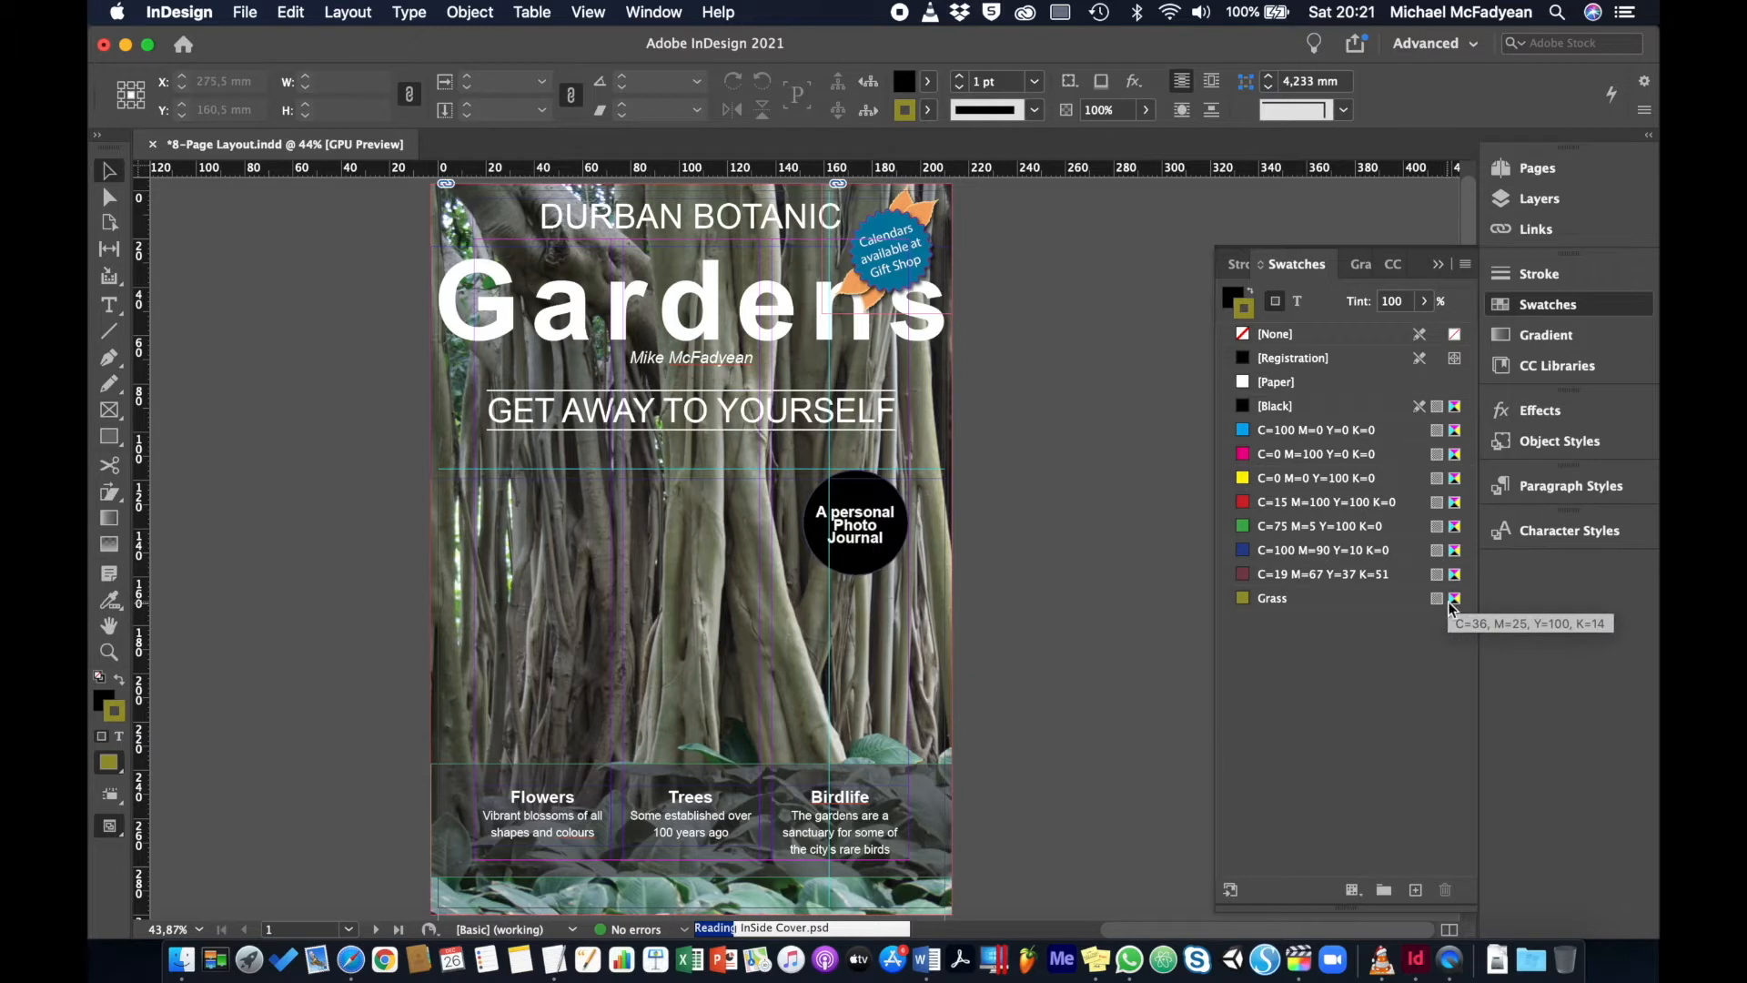
click(1309, 581)
shift+click(1298, 595)
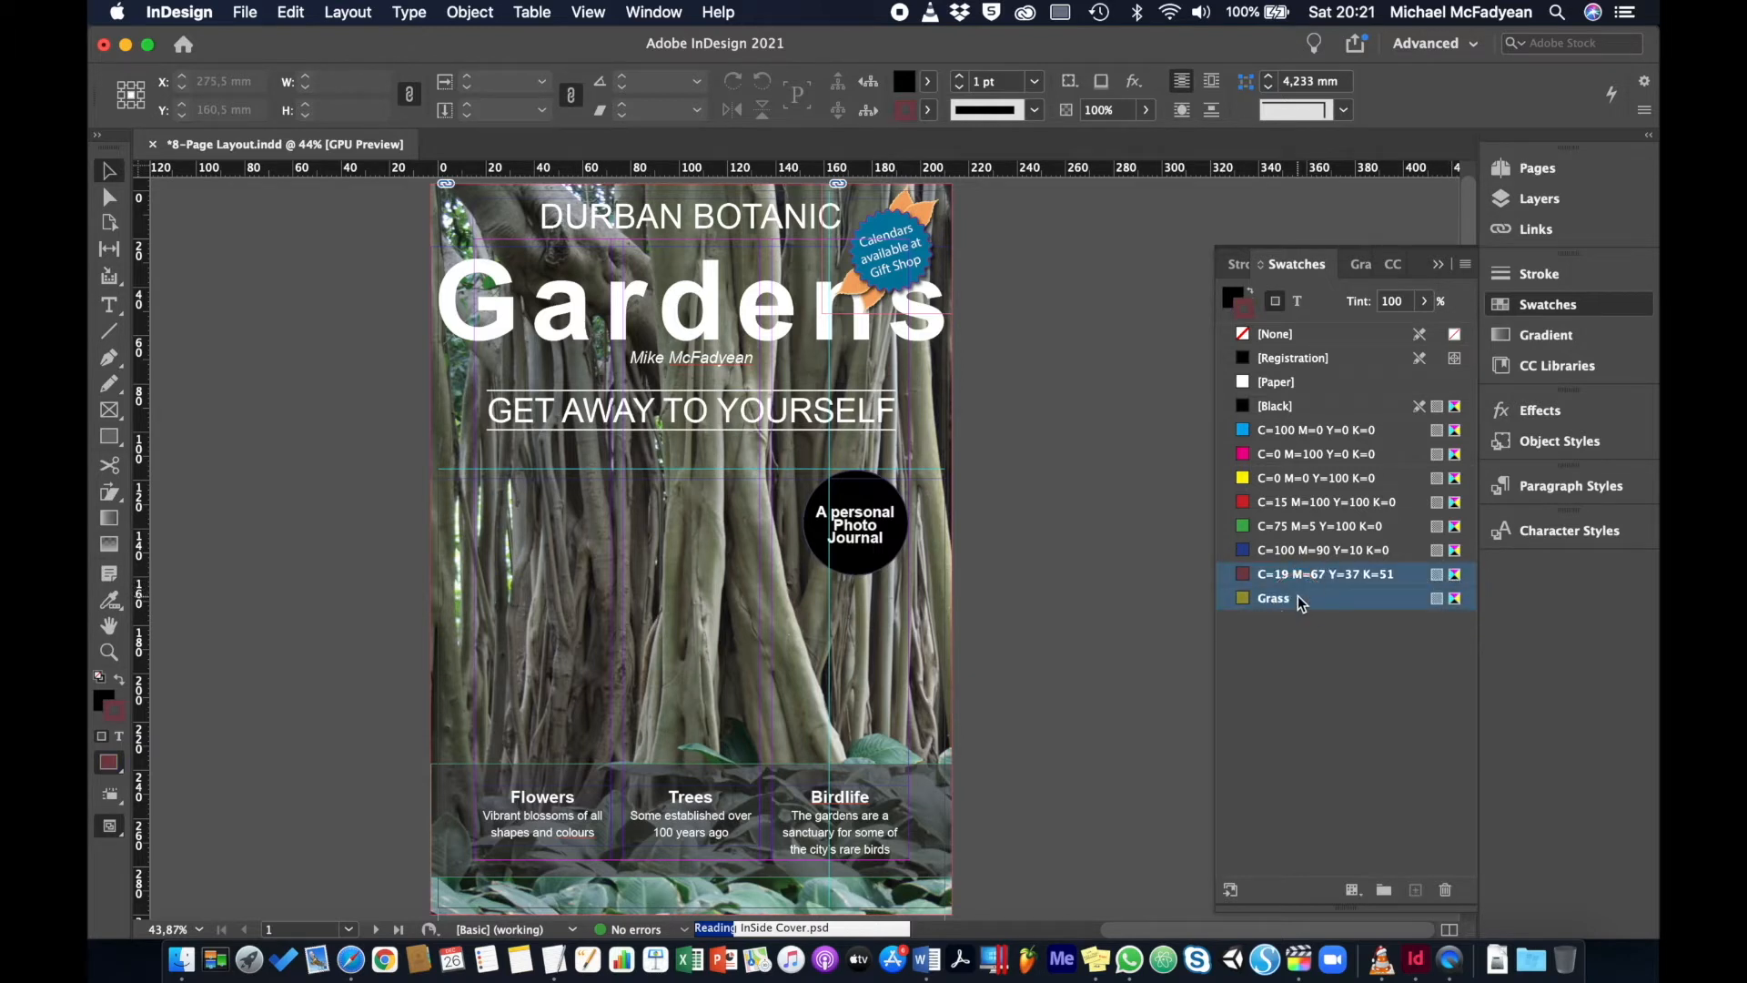
click(1445, 890)
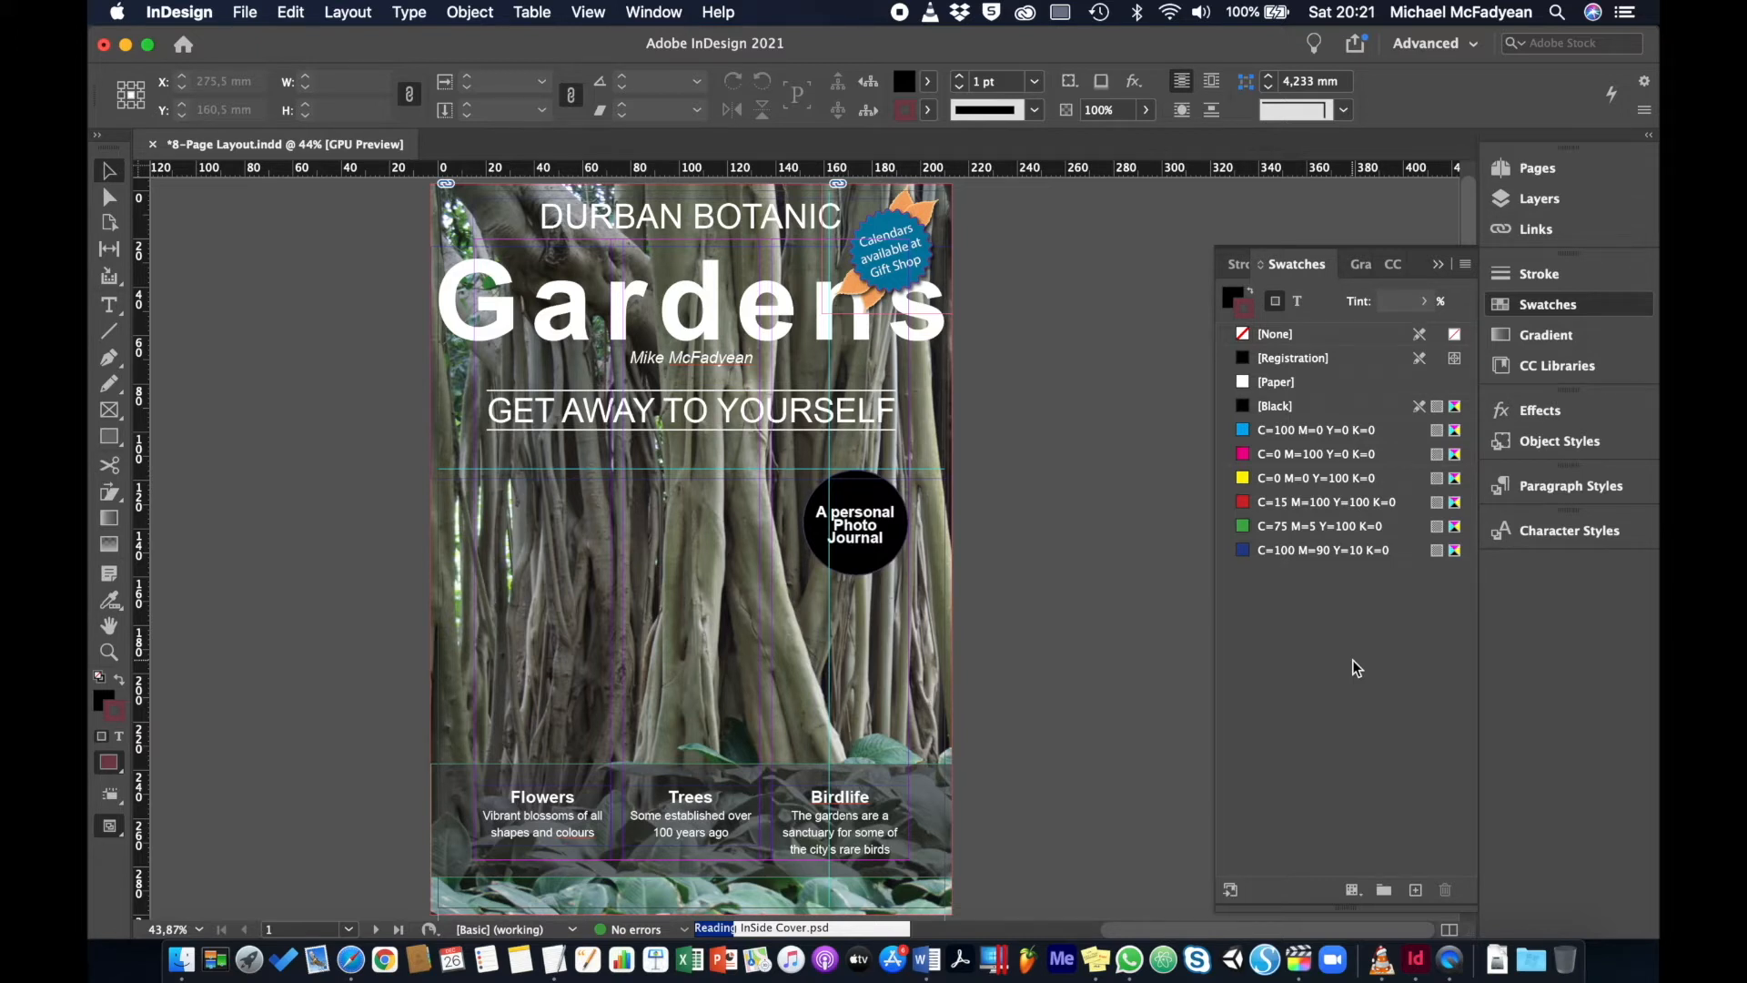
click(653, 12)
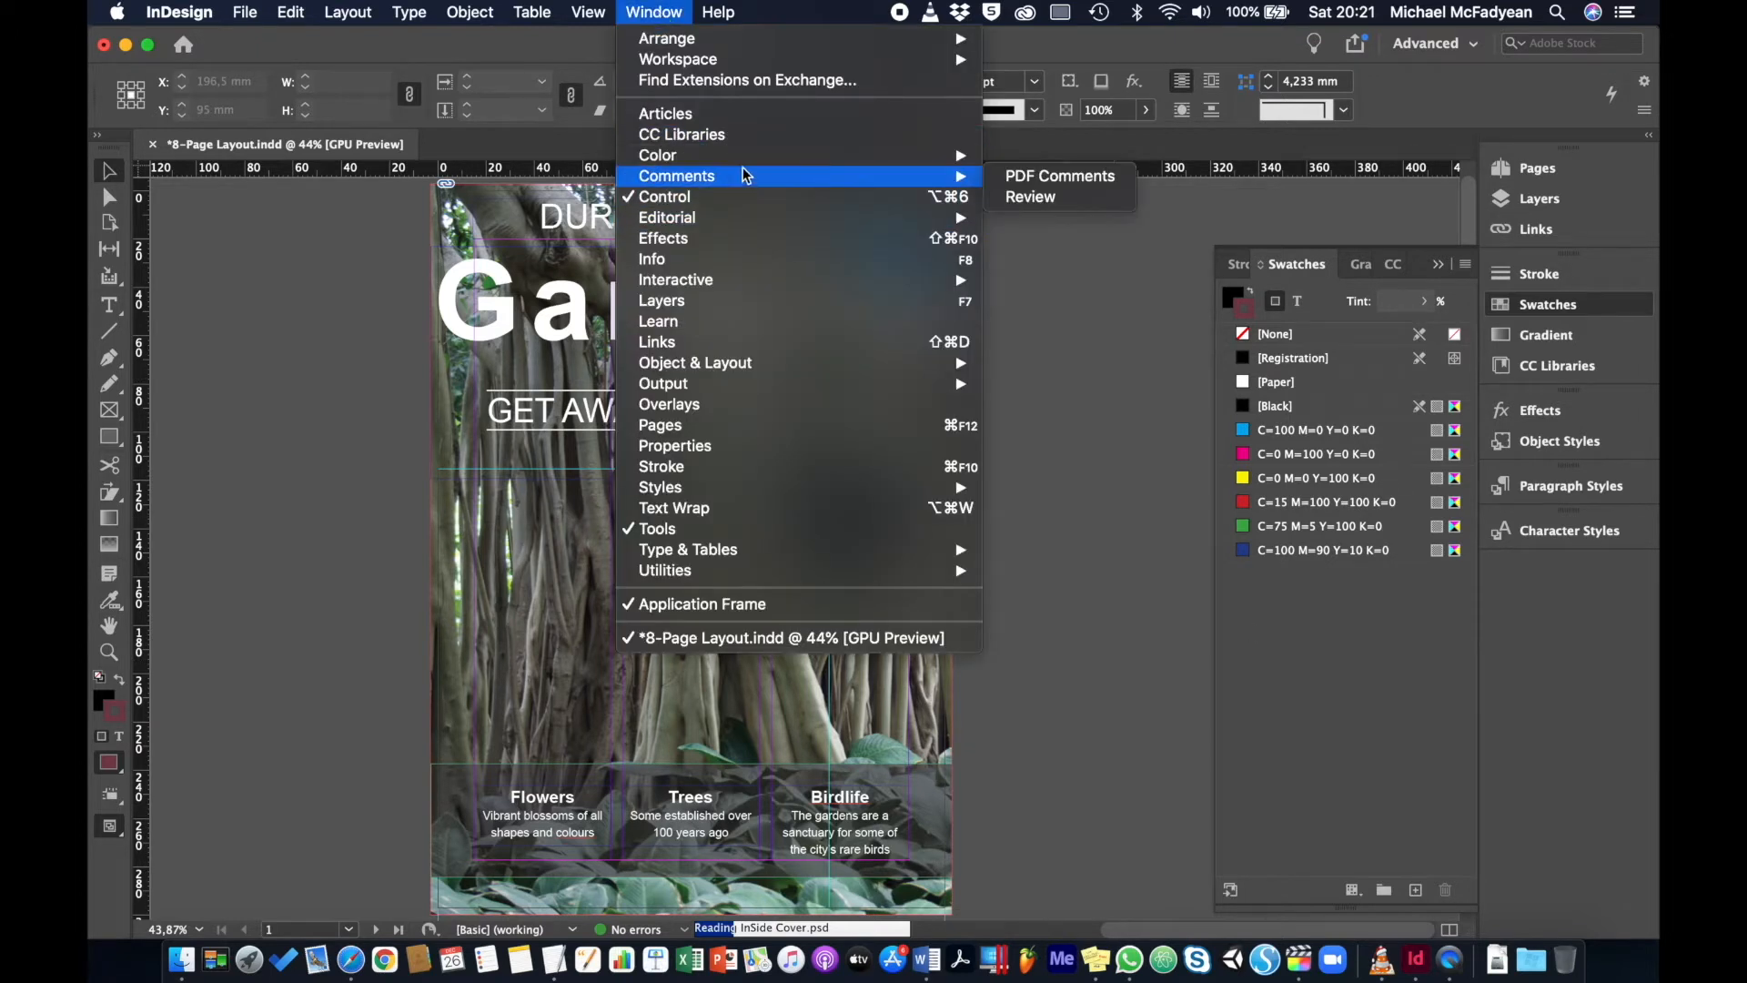
mouse_move(754, 159)
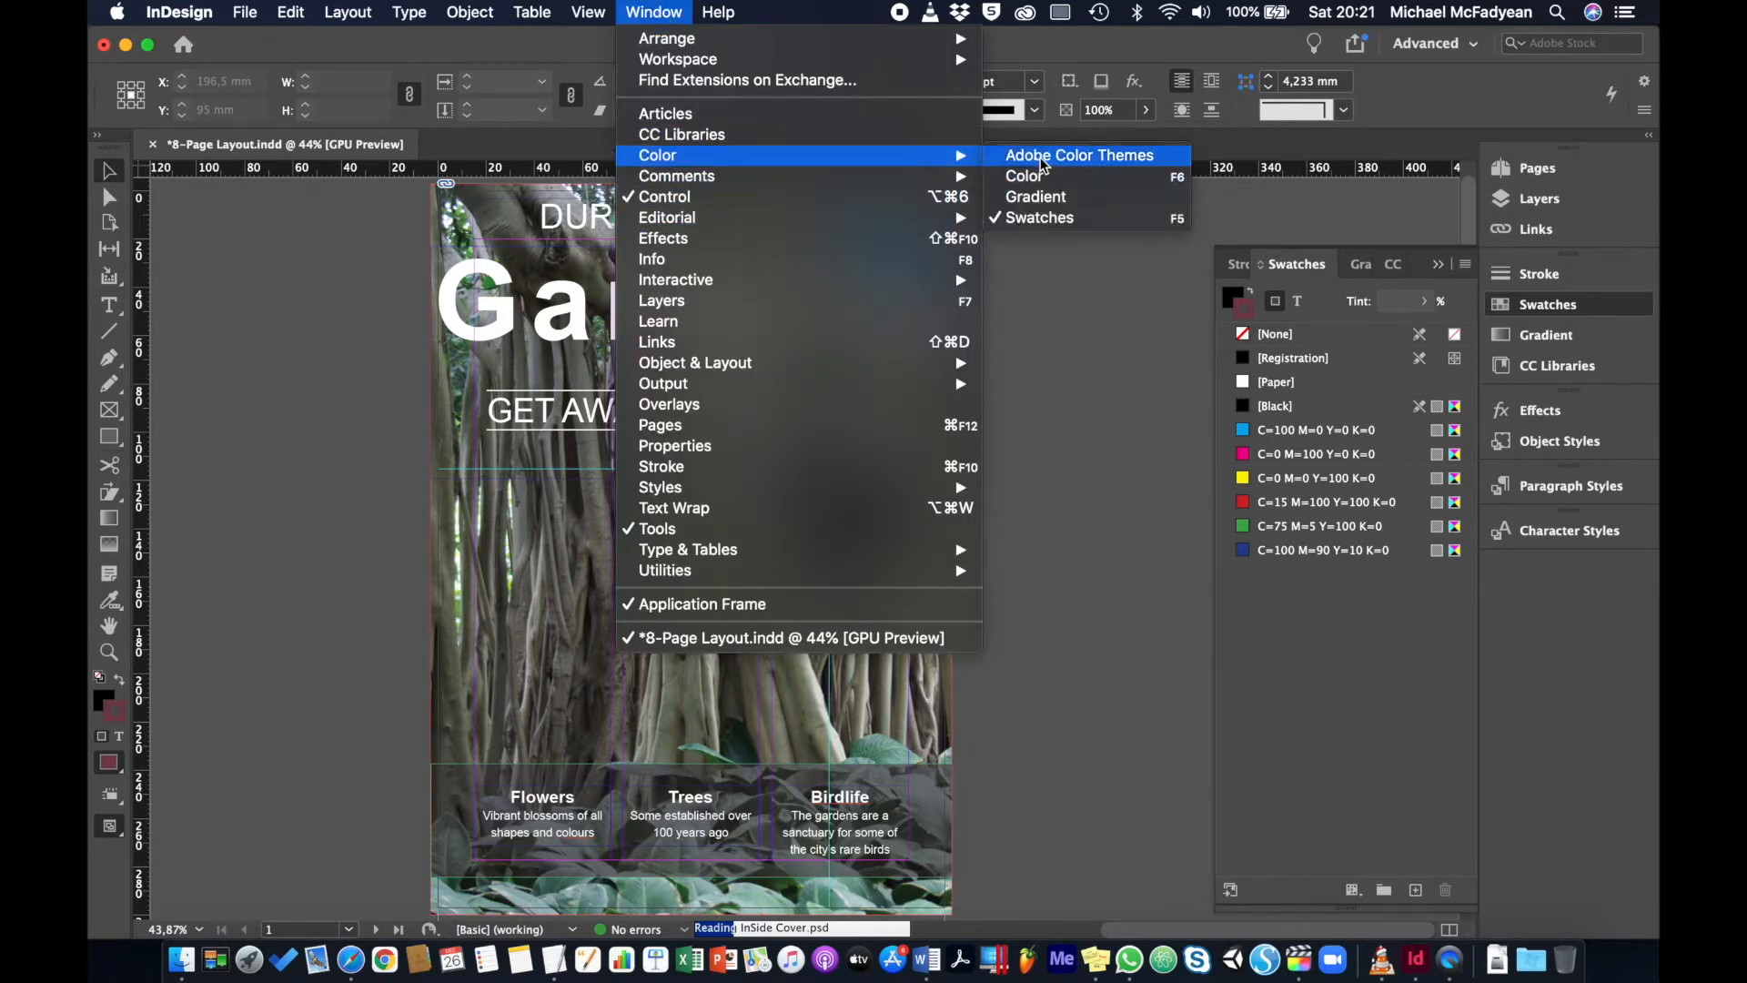
click(653, 11)
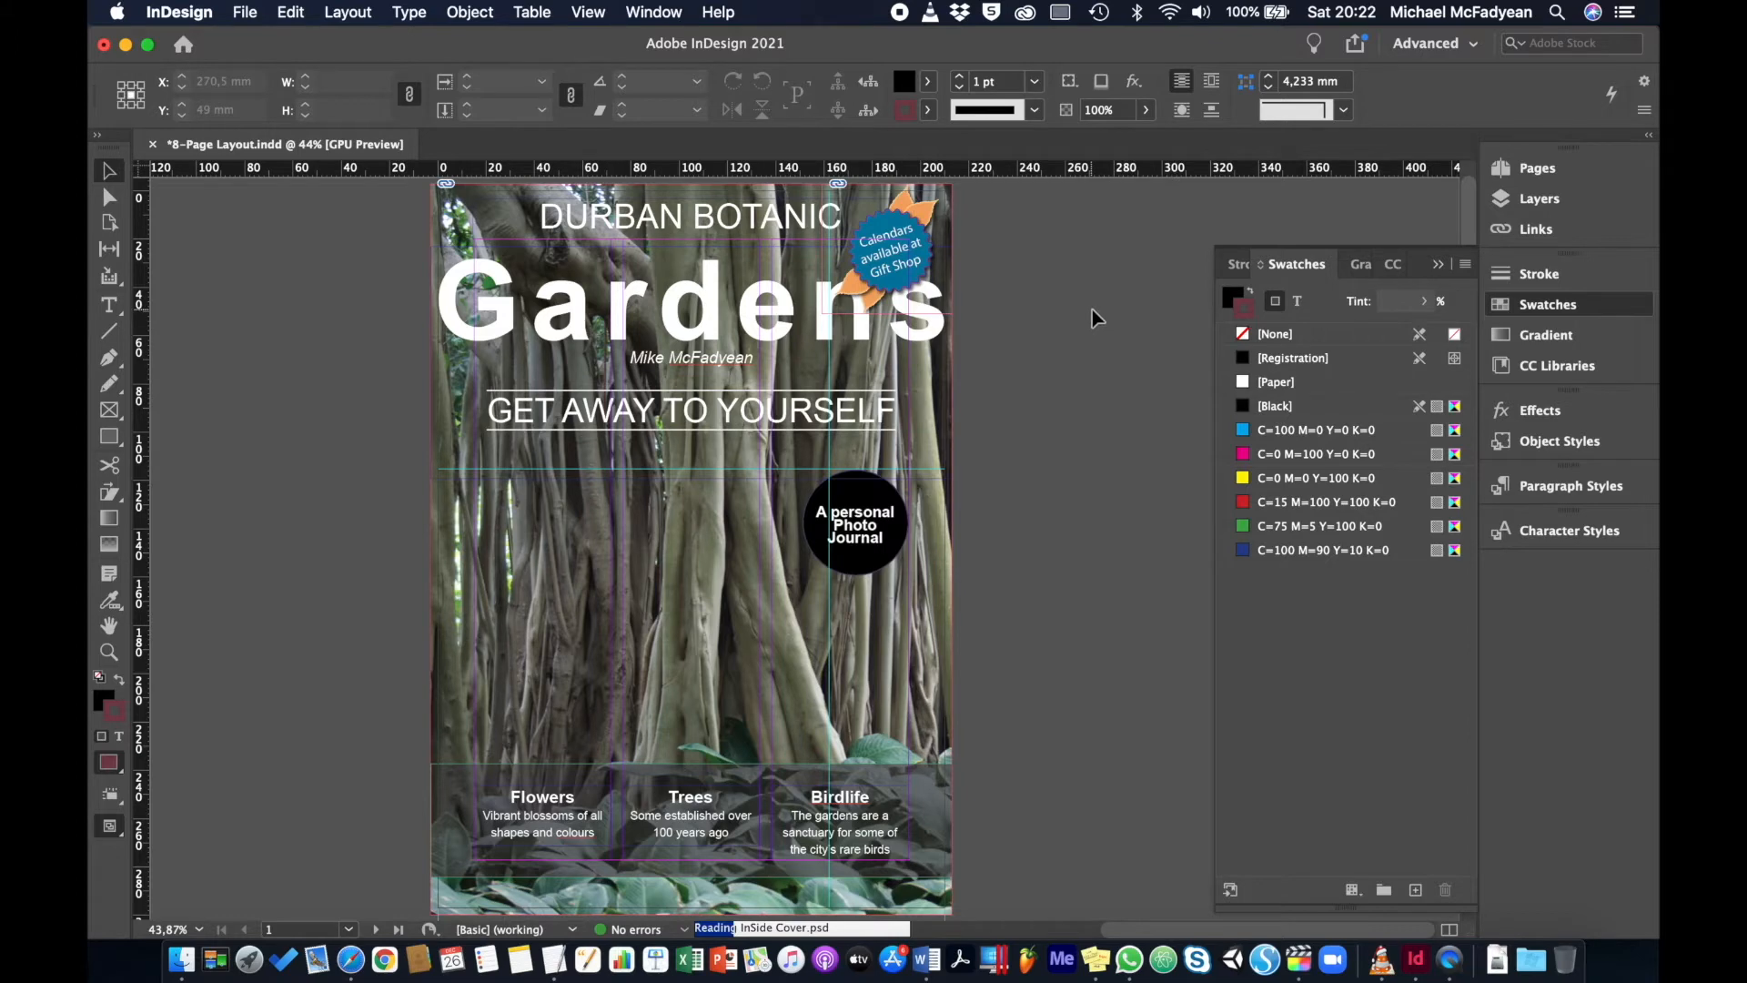
On the pages 2-3 spread, lock the Text layer and hide every layer except Backgrounds
key(shift+Page_Down)
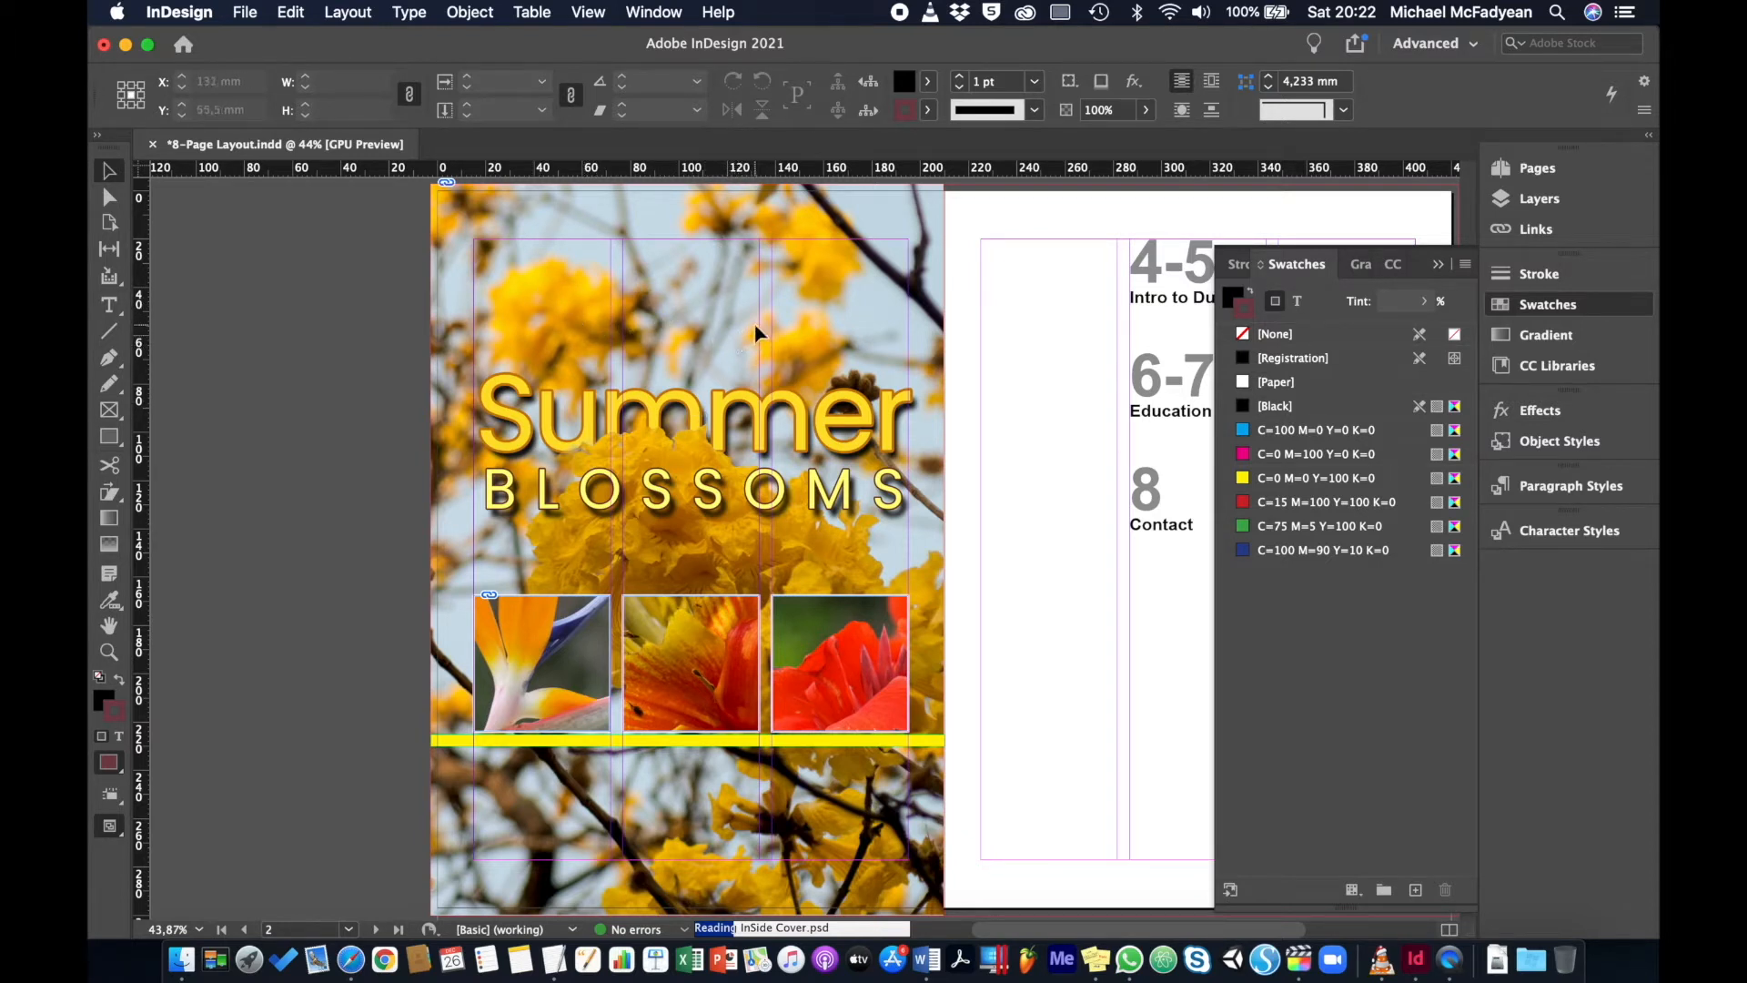
click(1611, 211)
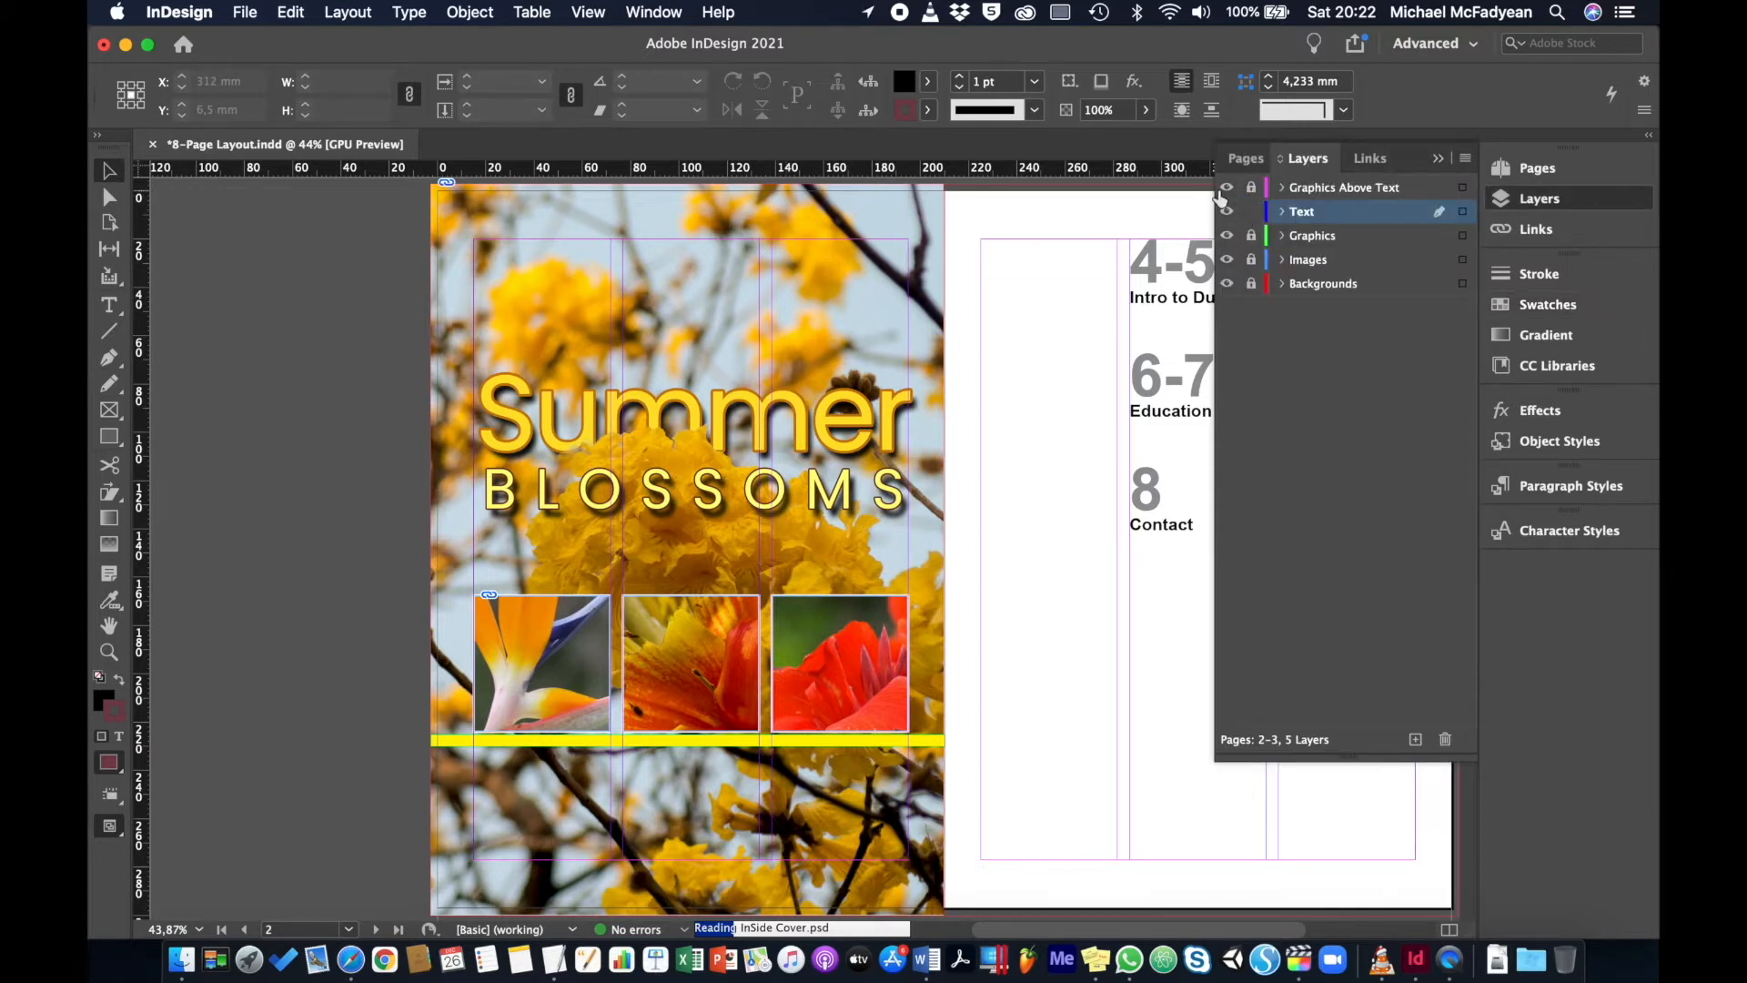
click(1251, 212)
click(1226, 188)
drag(1226, 193, 1227, 265)
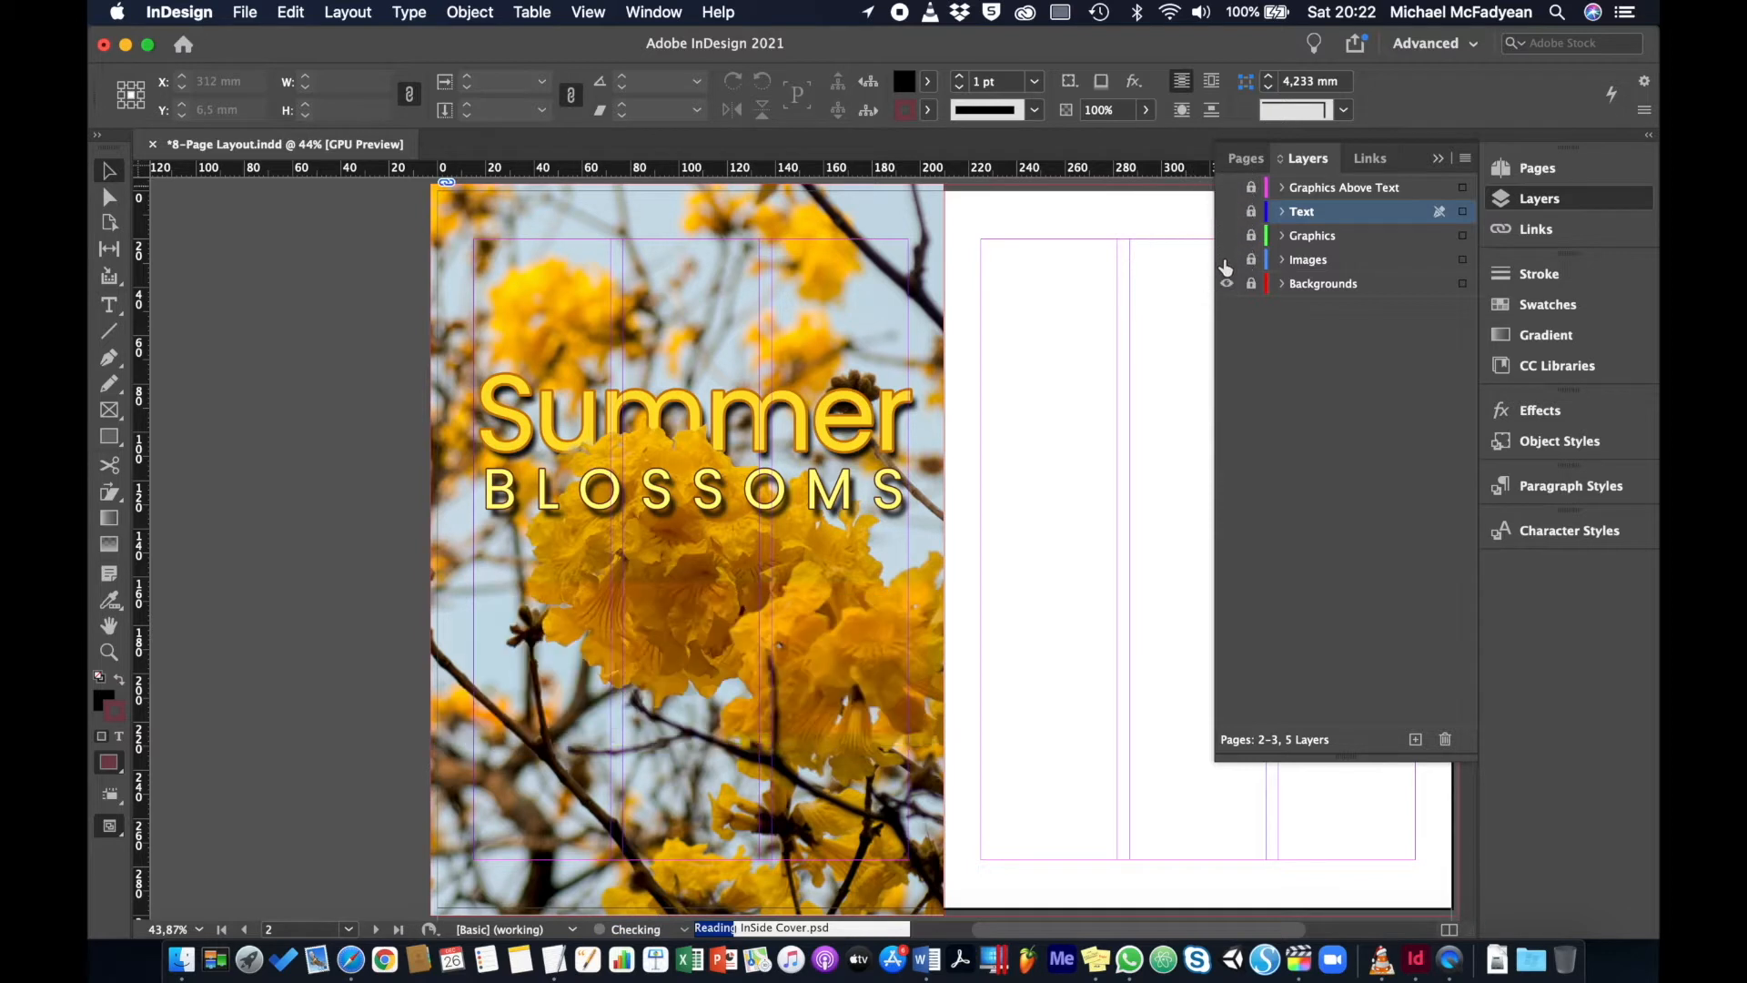
Unlock the Backgrounds layer and select the Summer Blossoms background image on page 2
click(1293, 290)
click(1251, 285)
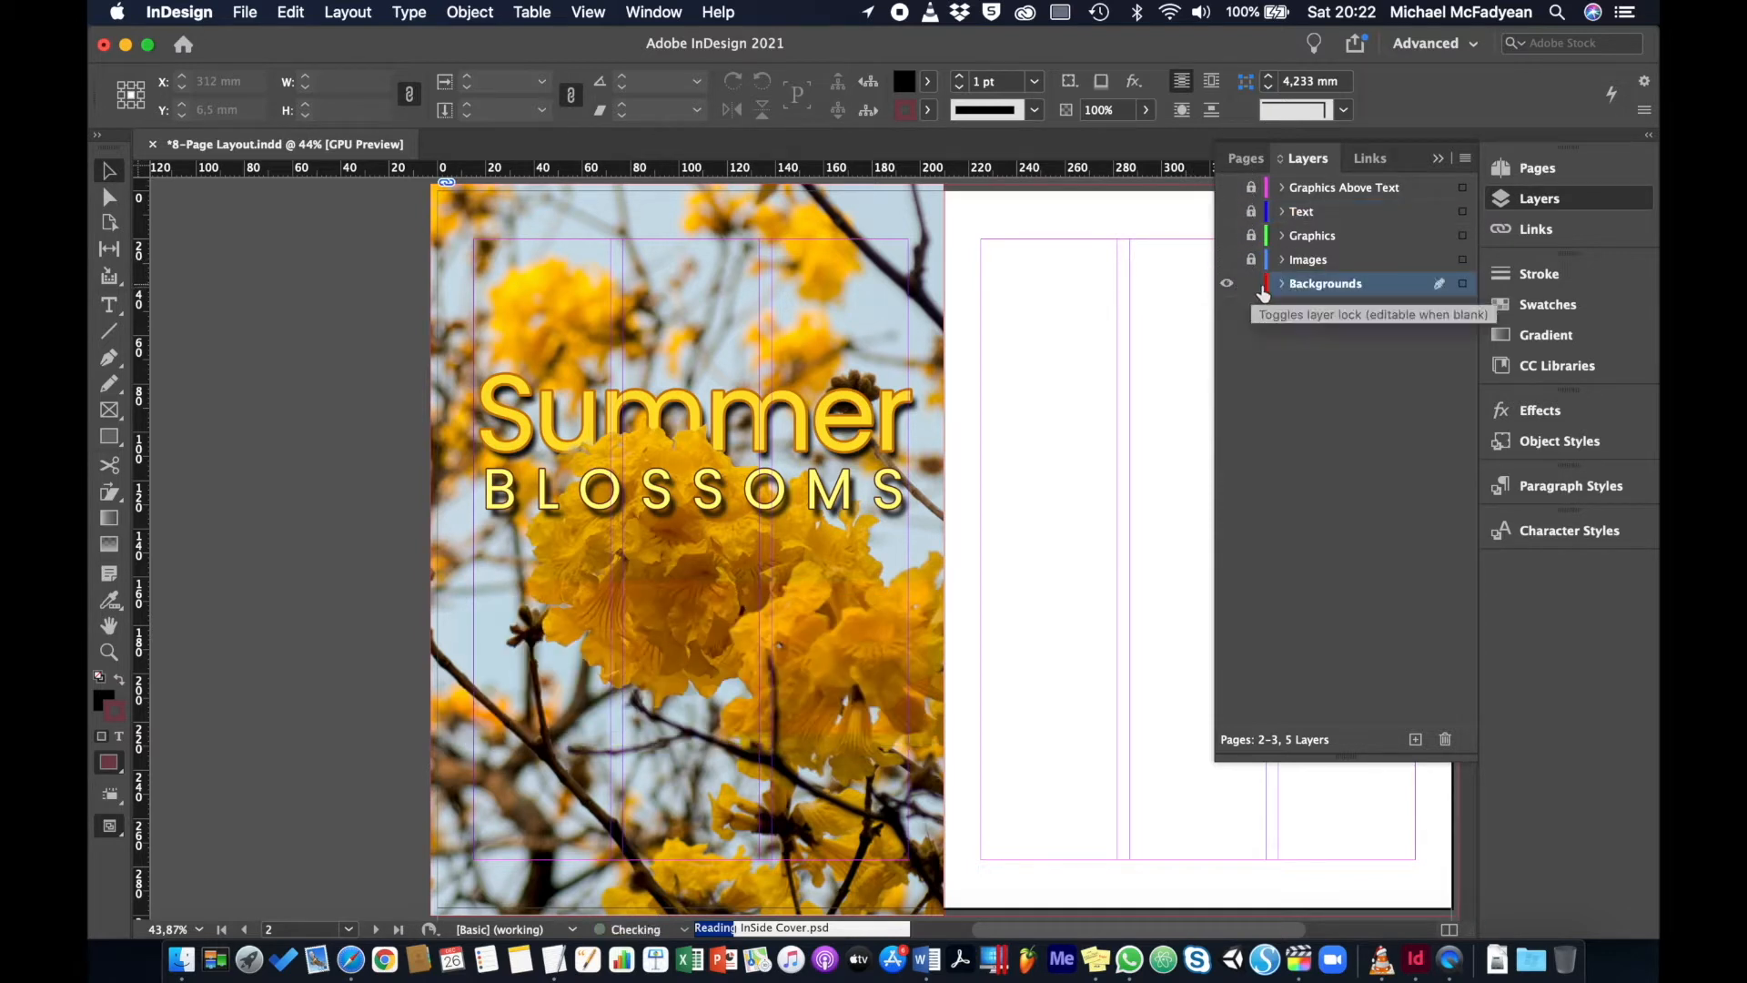
click(690, 262)
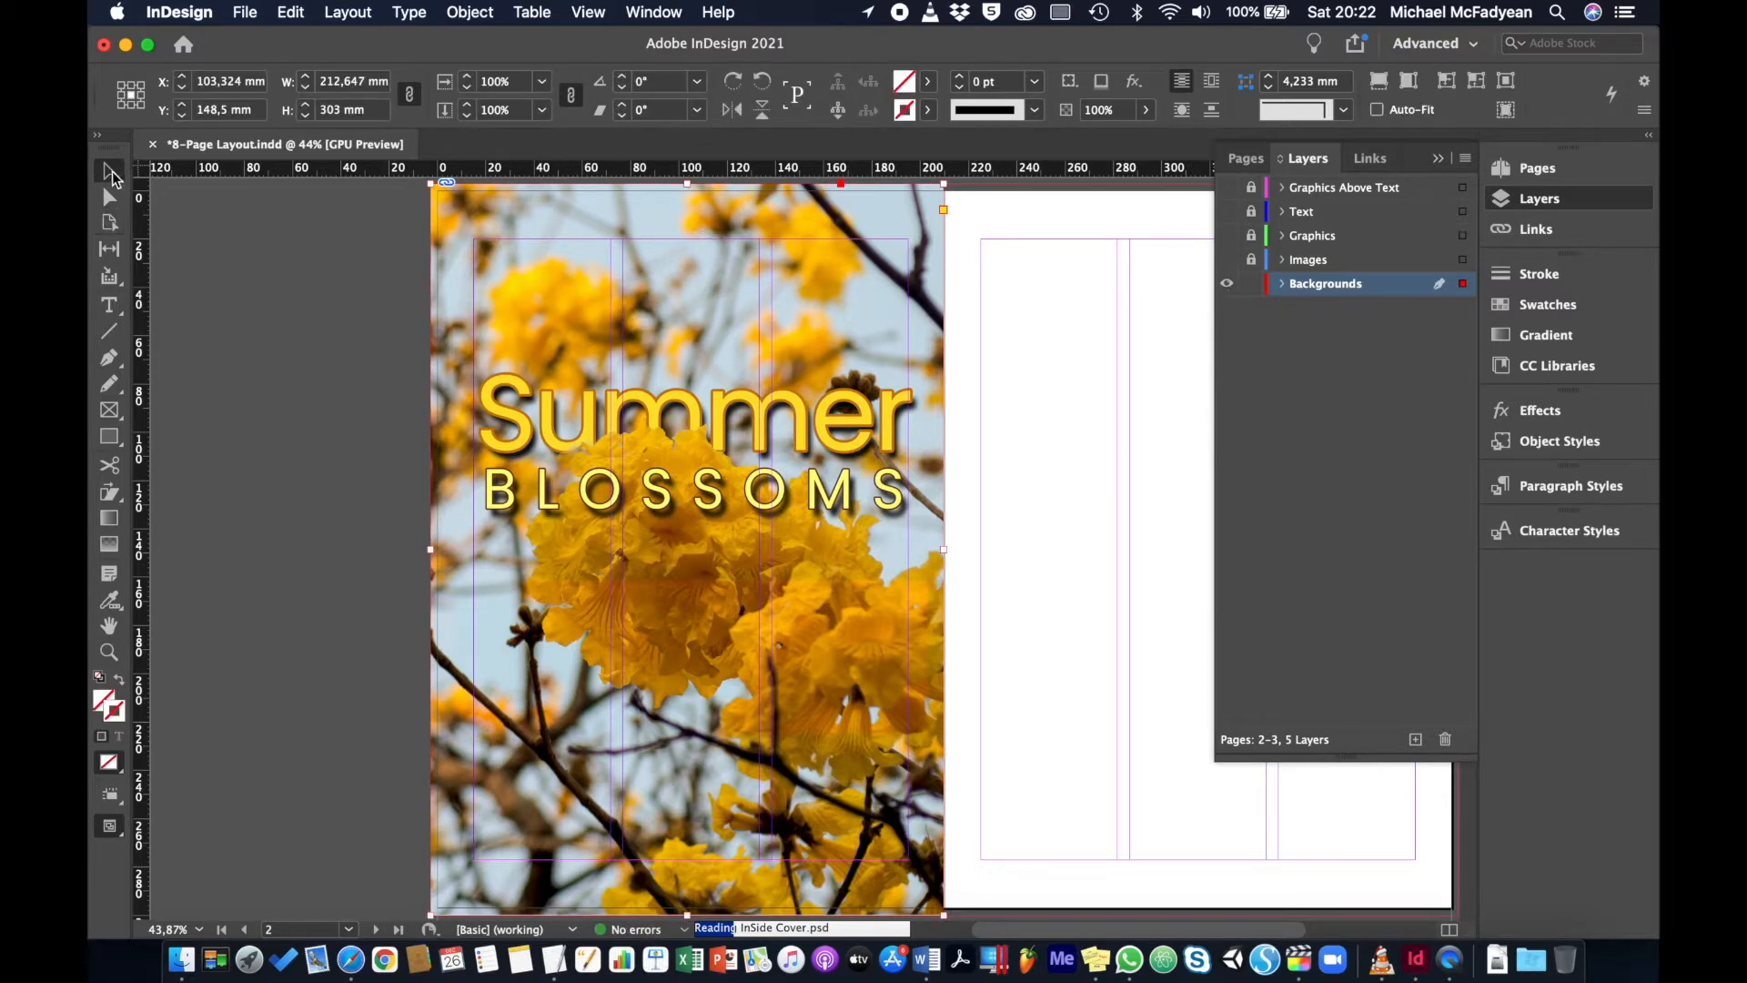
Extract a colour theme from the Summer Blossoms image with the Color Theme tool and move its palette onto the pasteboard beside page 2
click(111, 600)
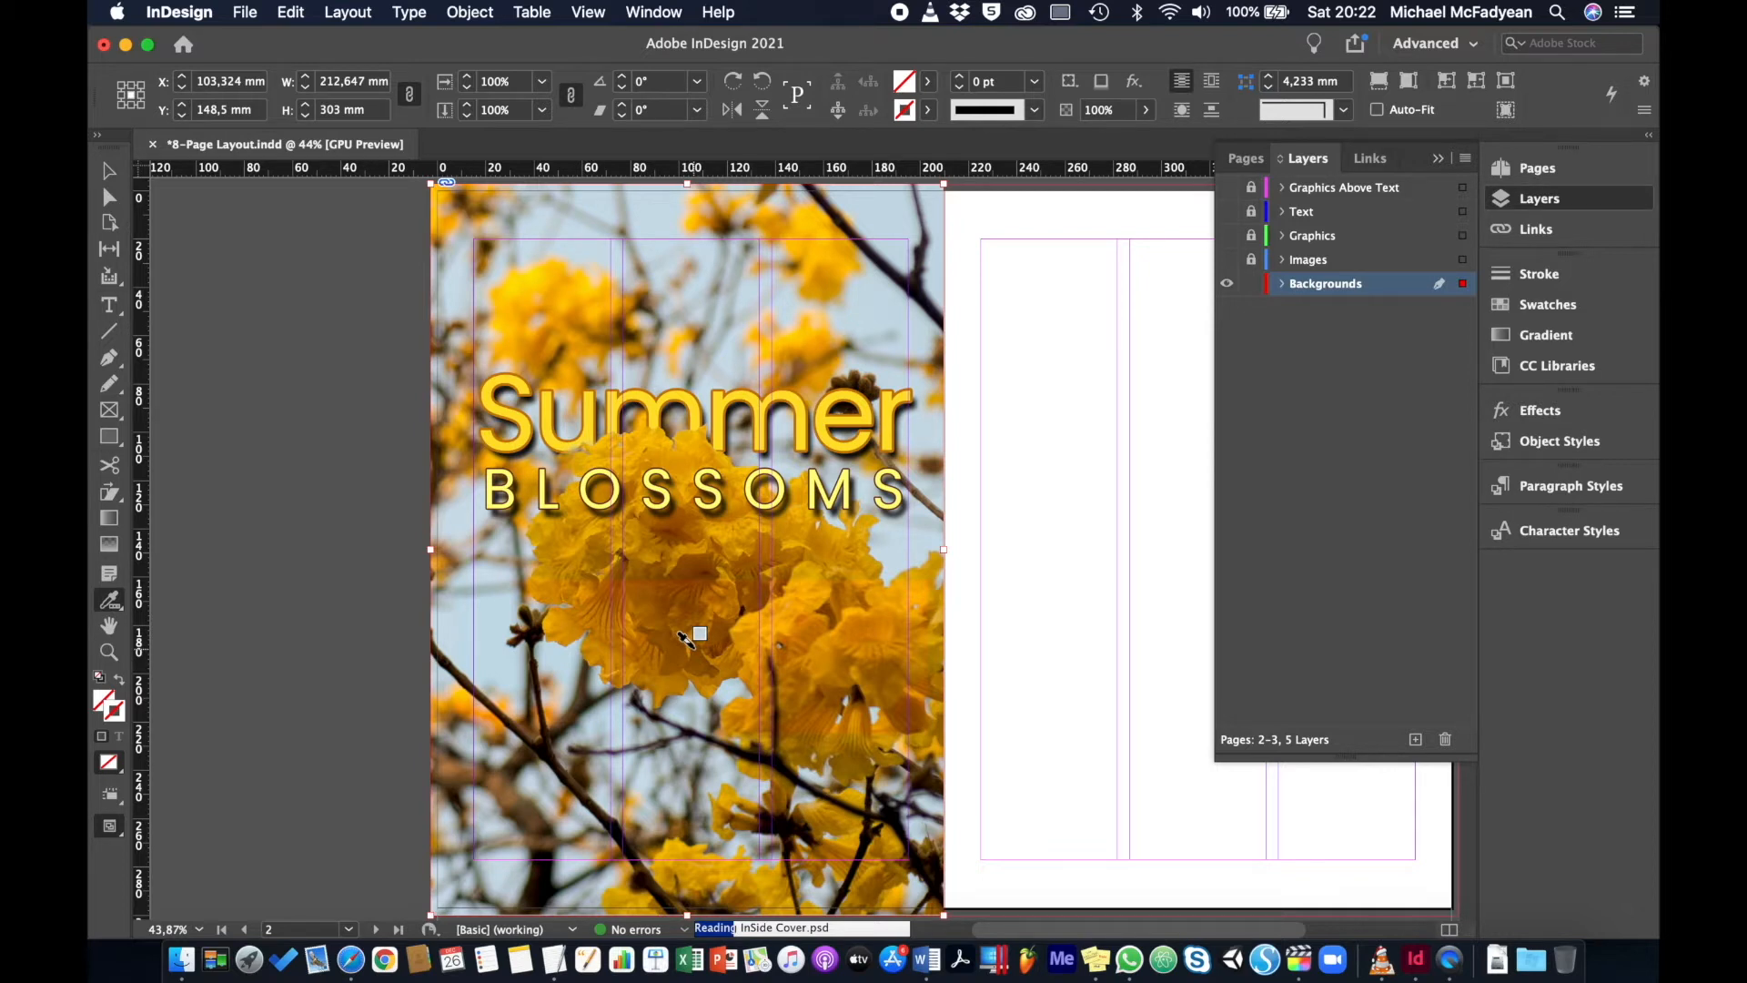
click(111, 602)
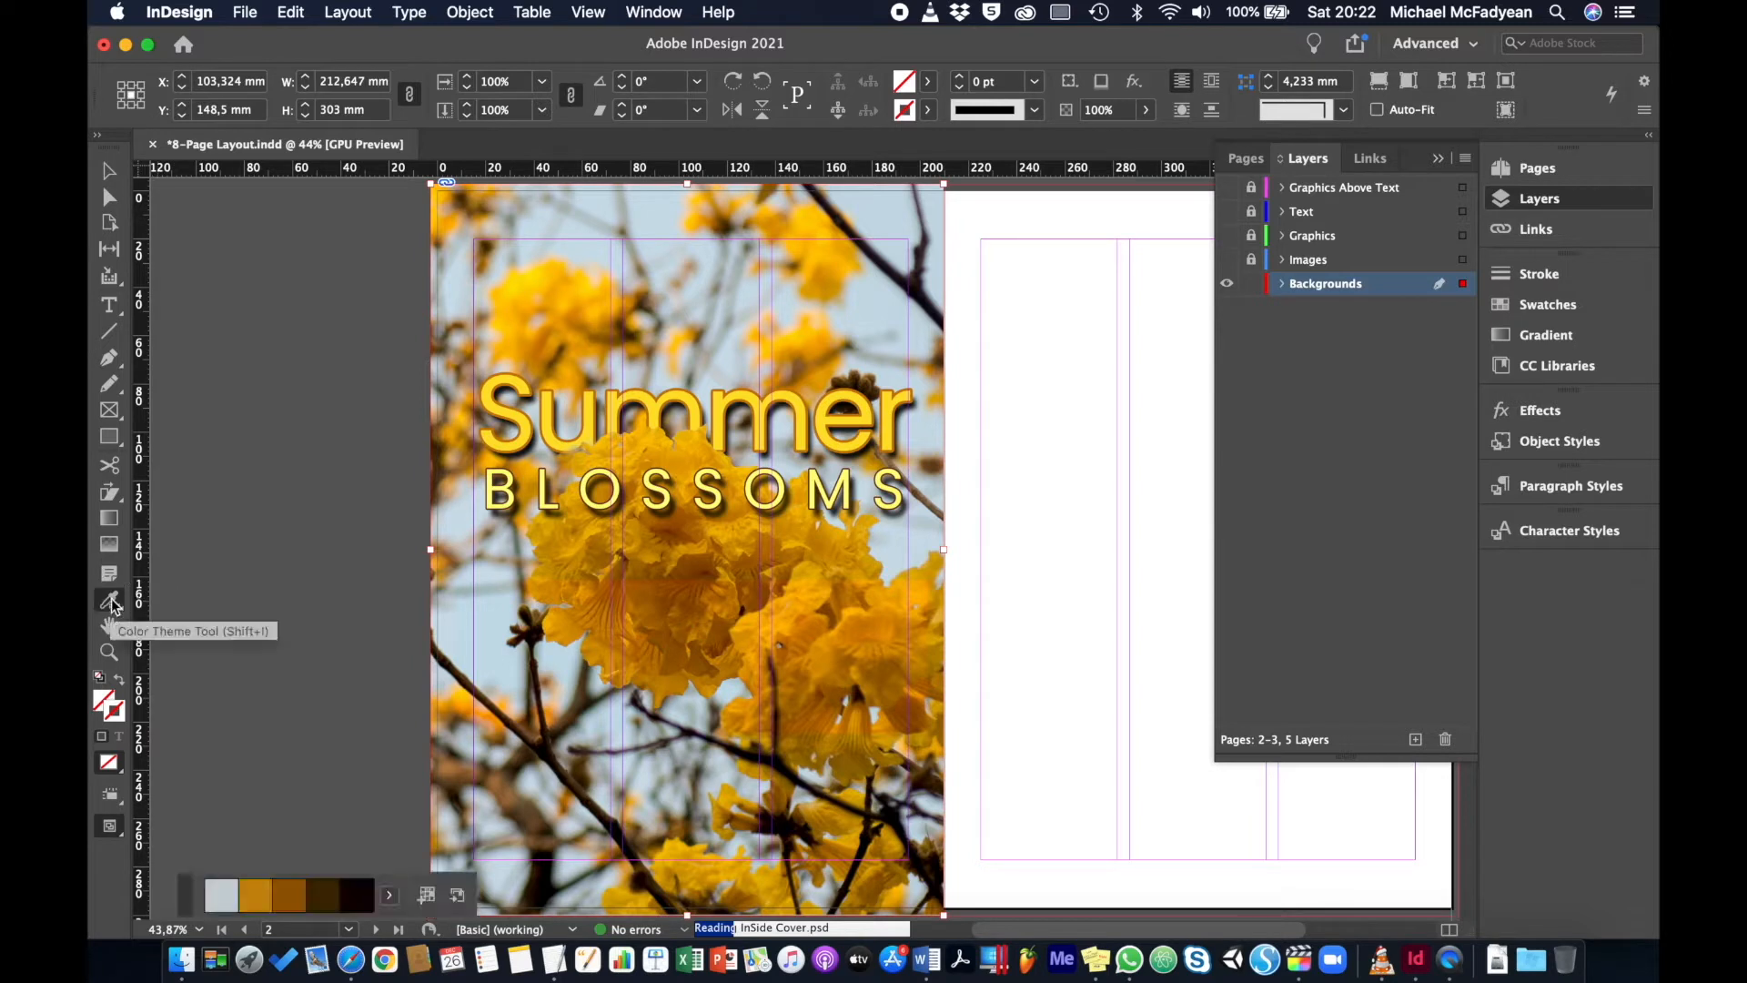
click(192, 893)
drag(192, 894, 228, 625)
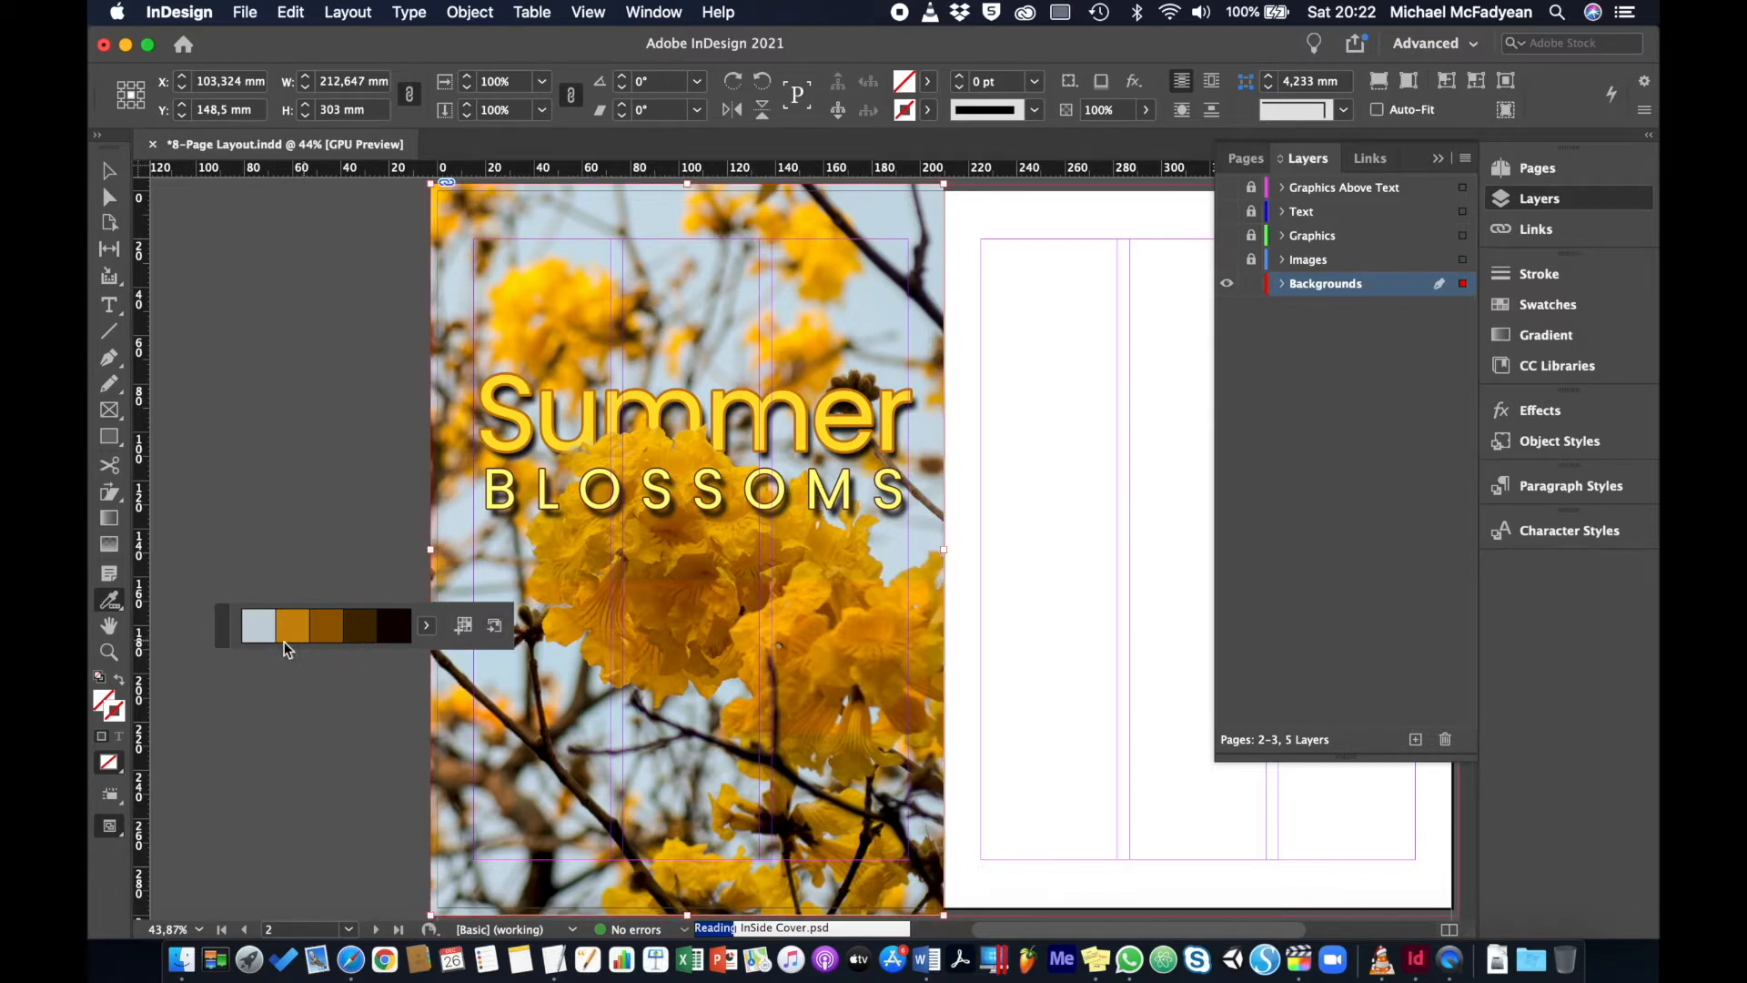
Choose the Muted variant of the extracted theme, add it to the swatches and expand the Muted_Theme swatch group
click(425, 625)
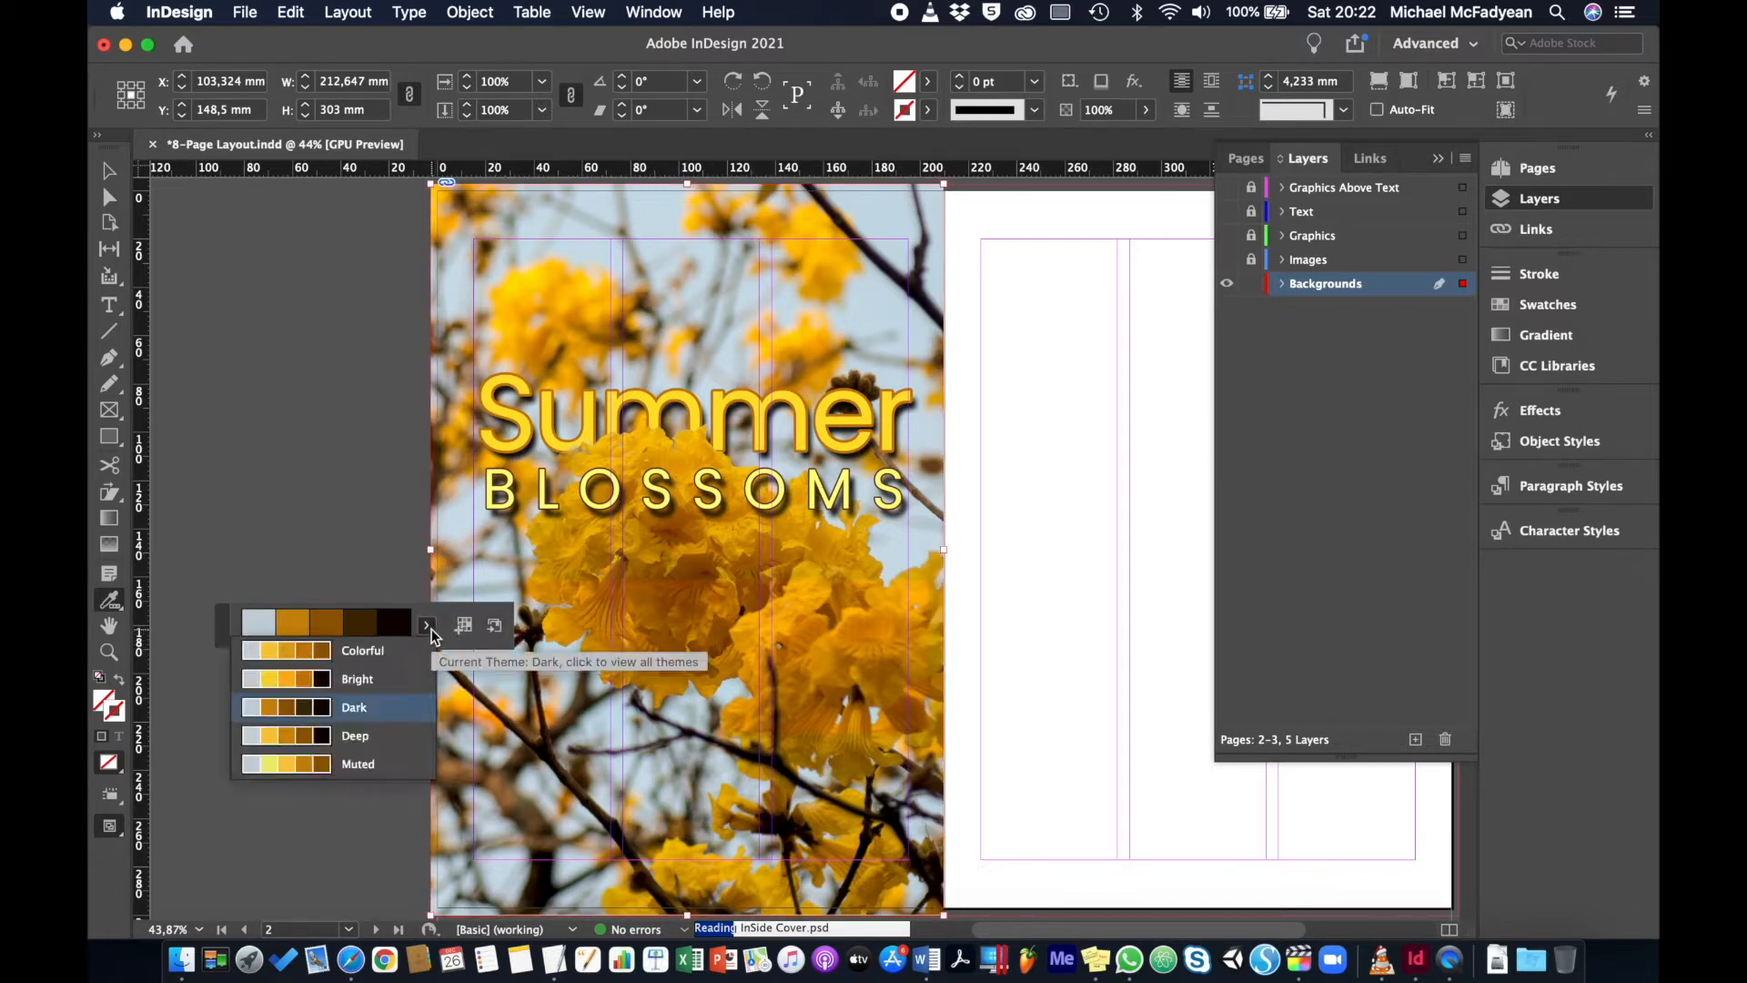
click(375, 765)
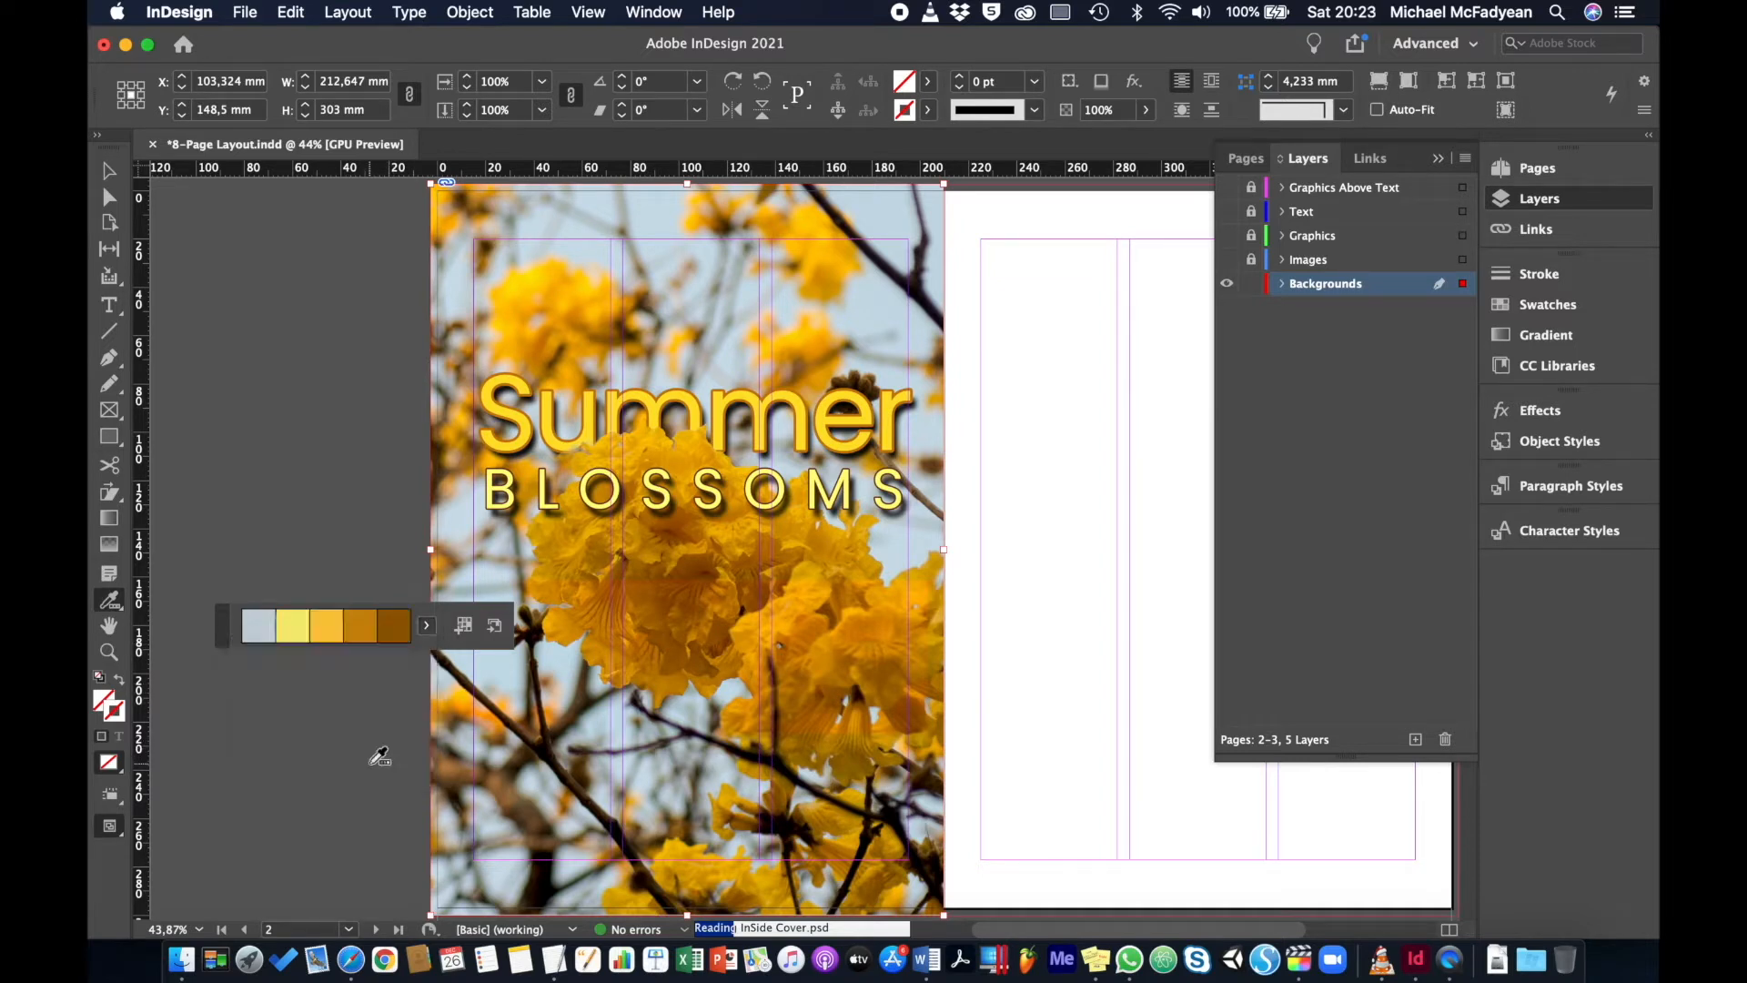
click(465, 634)
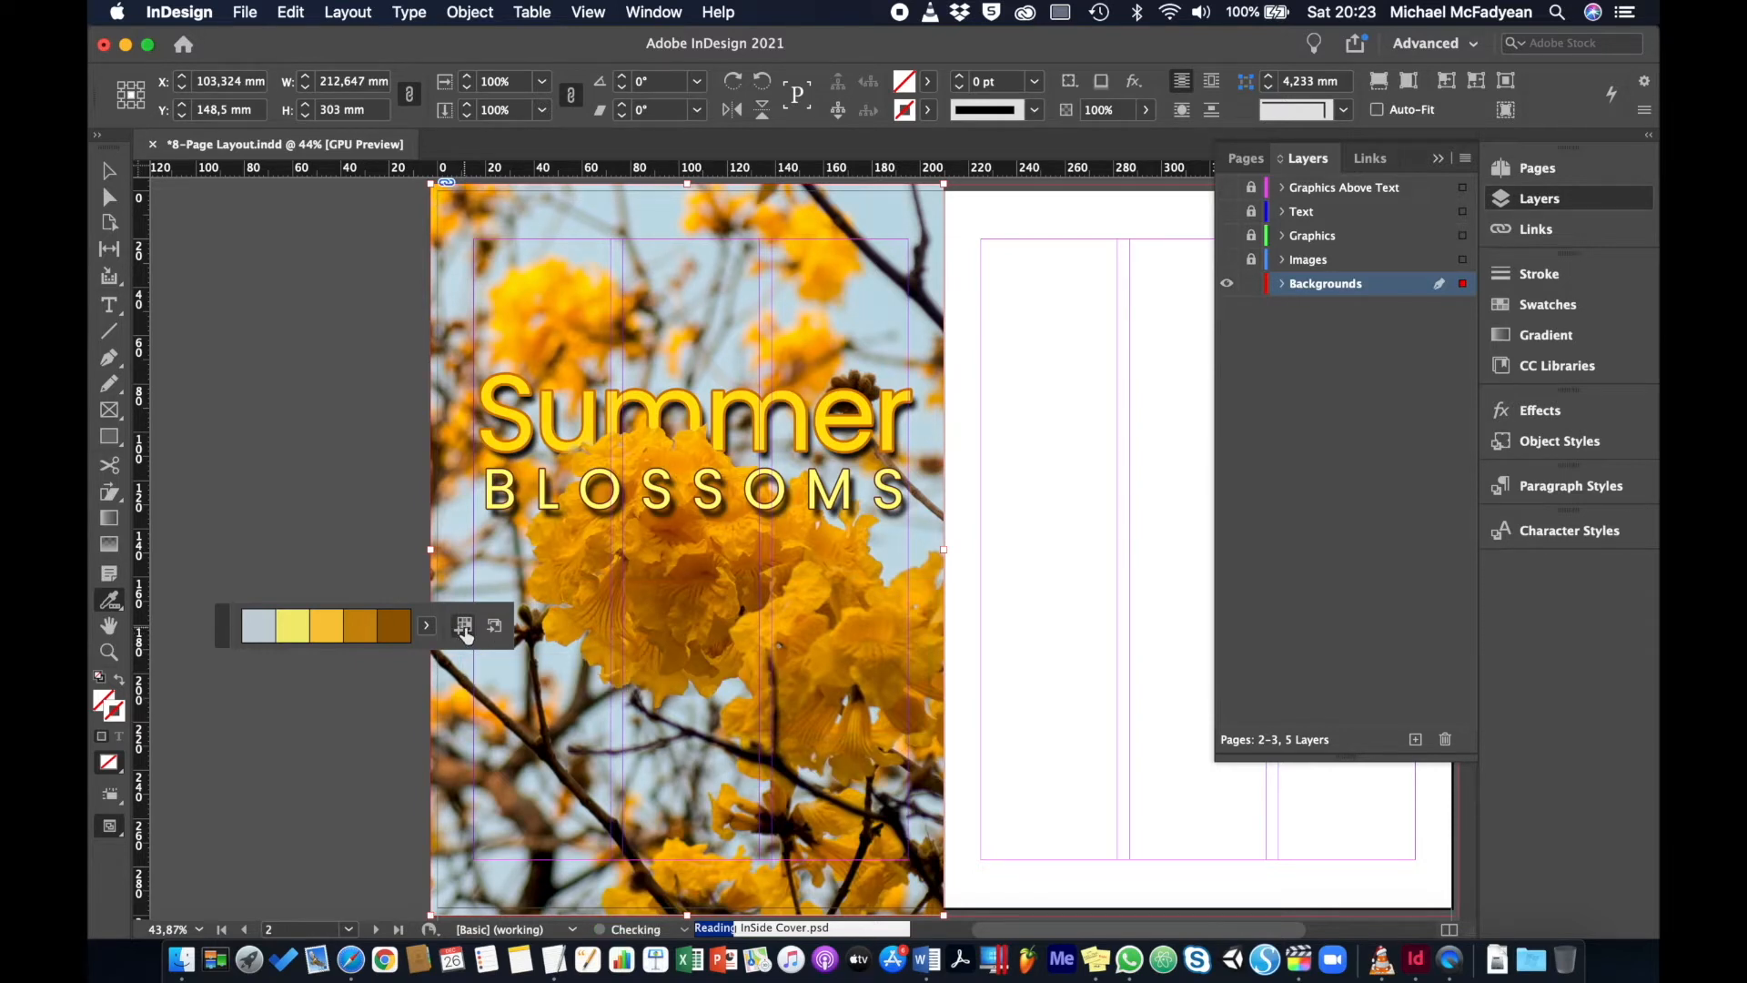
click(1538, 304)
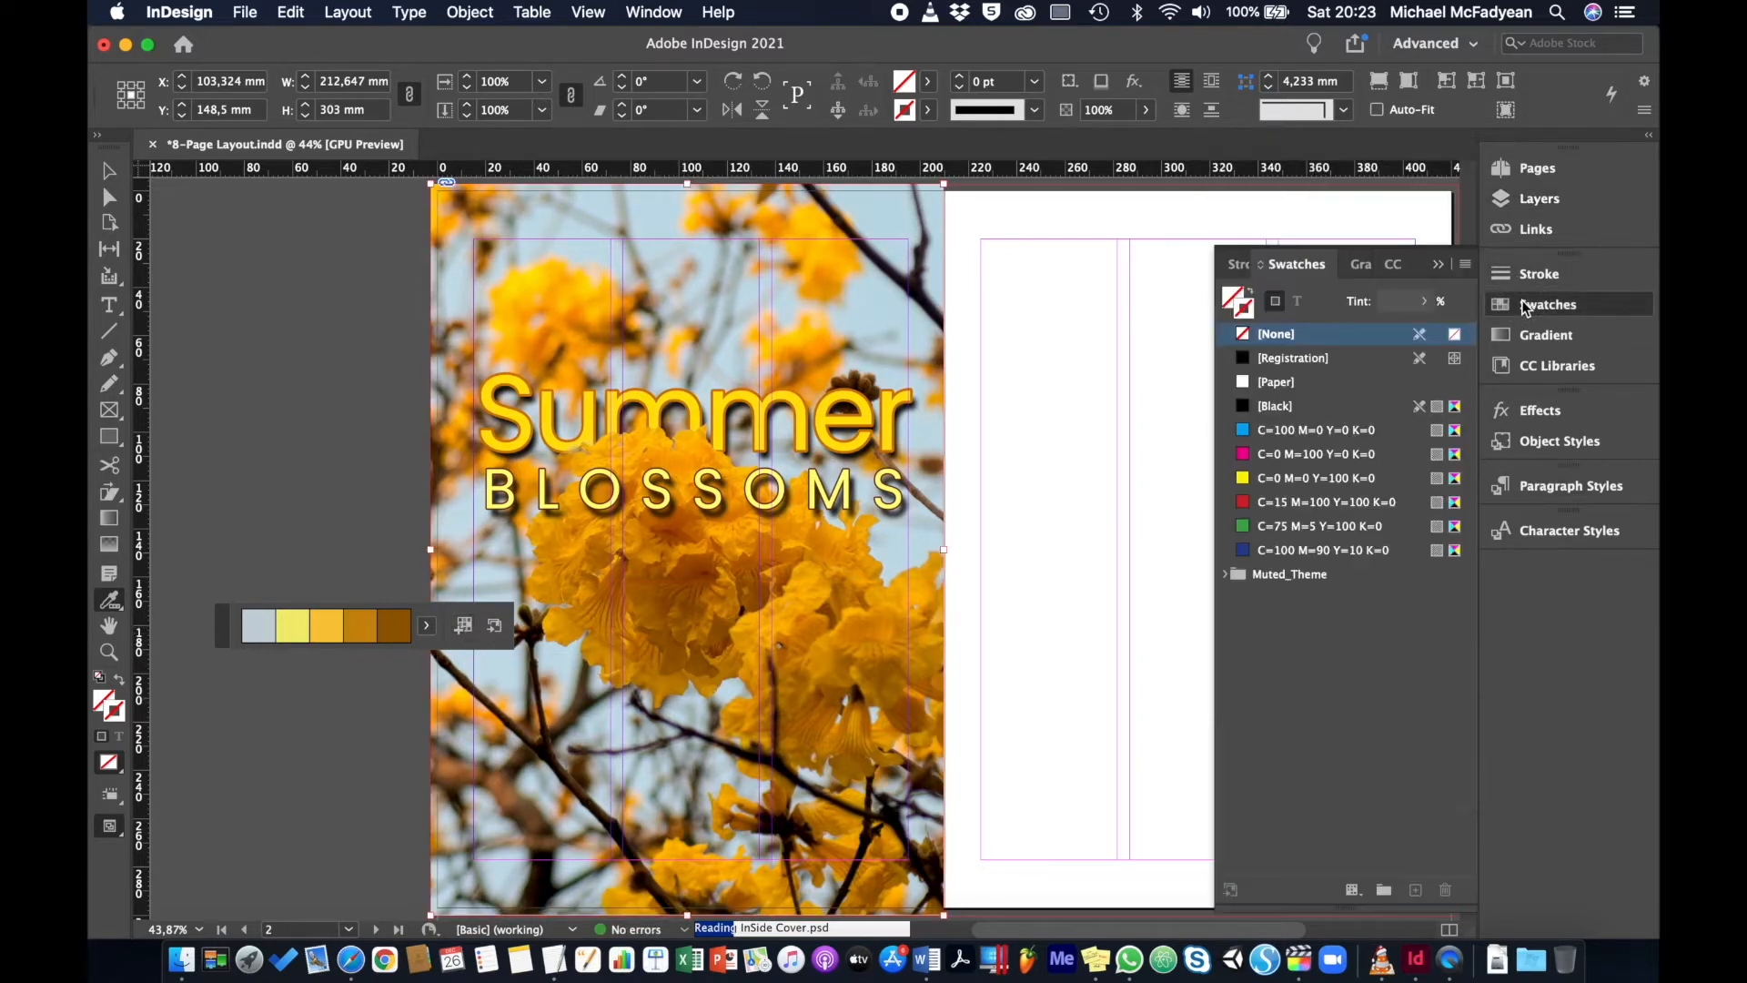
click(1223, 574)
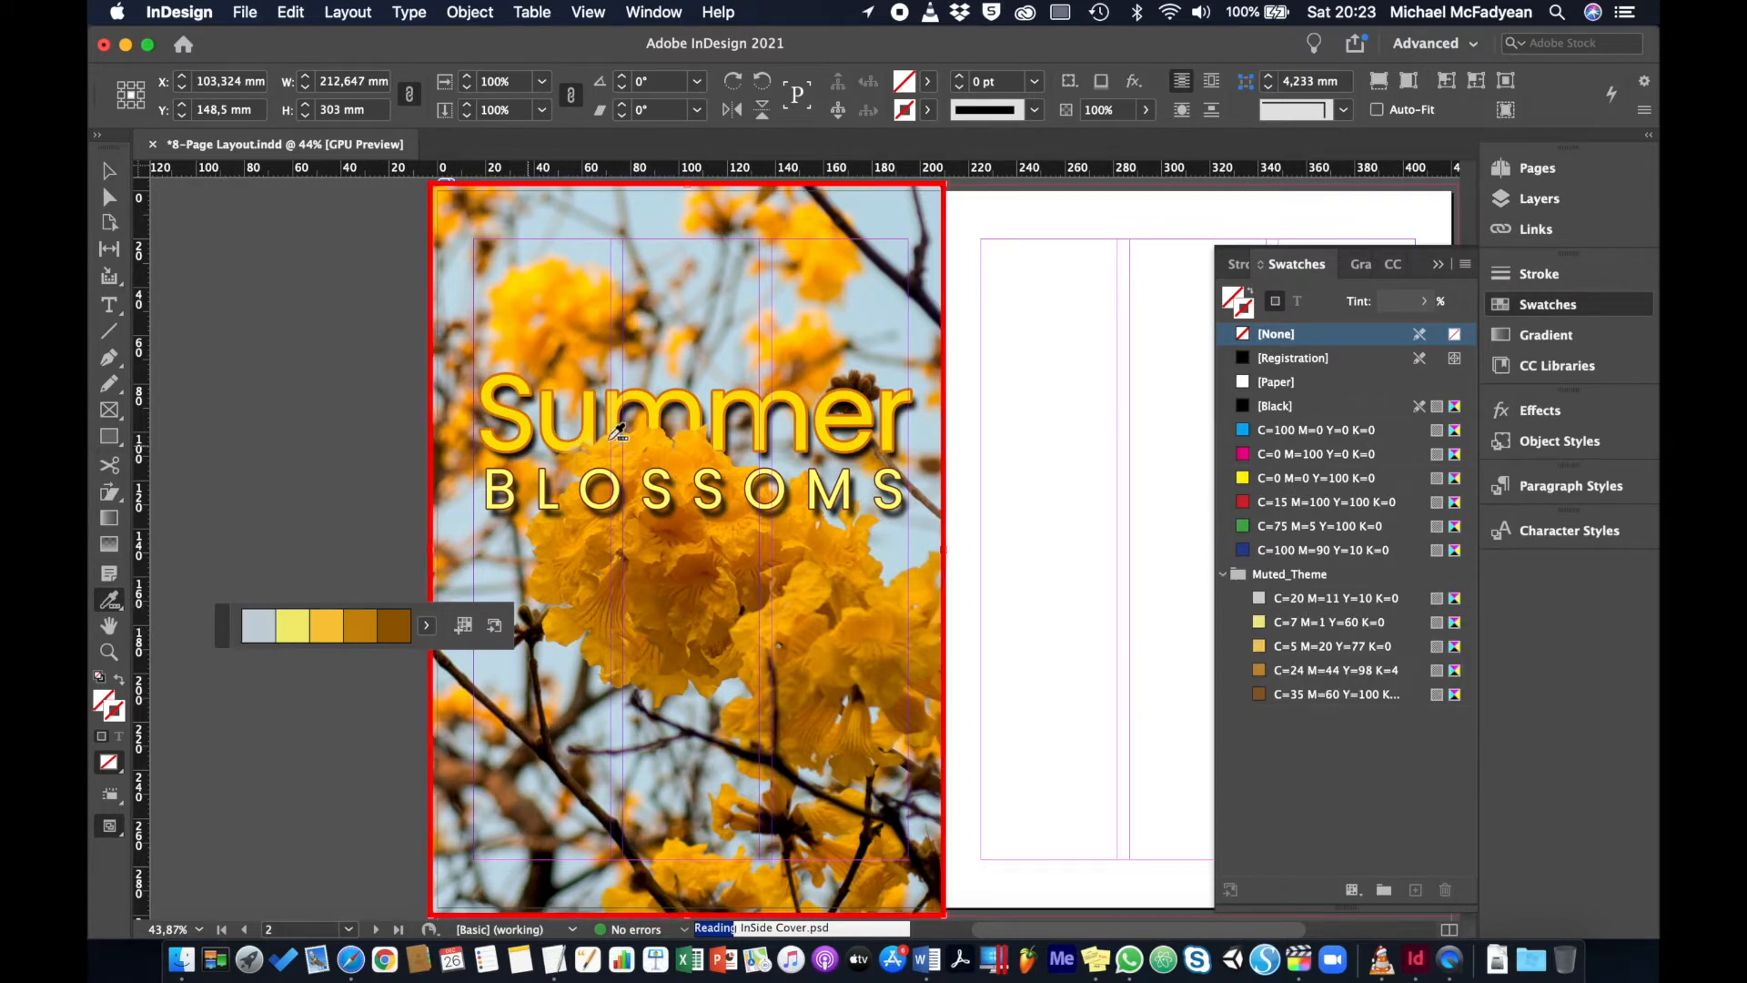
Extract a colour theme from the bird-of-paradise background on page 6, choose the Bright variant and add it to the swatches
scroll(706, 473, right, 5)
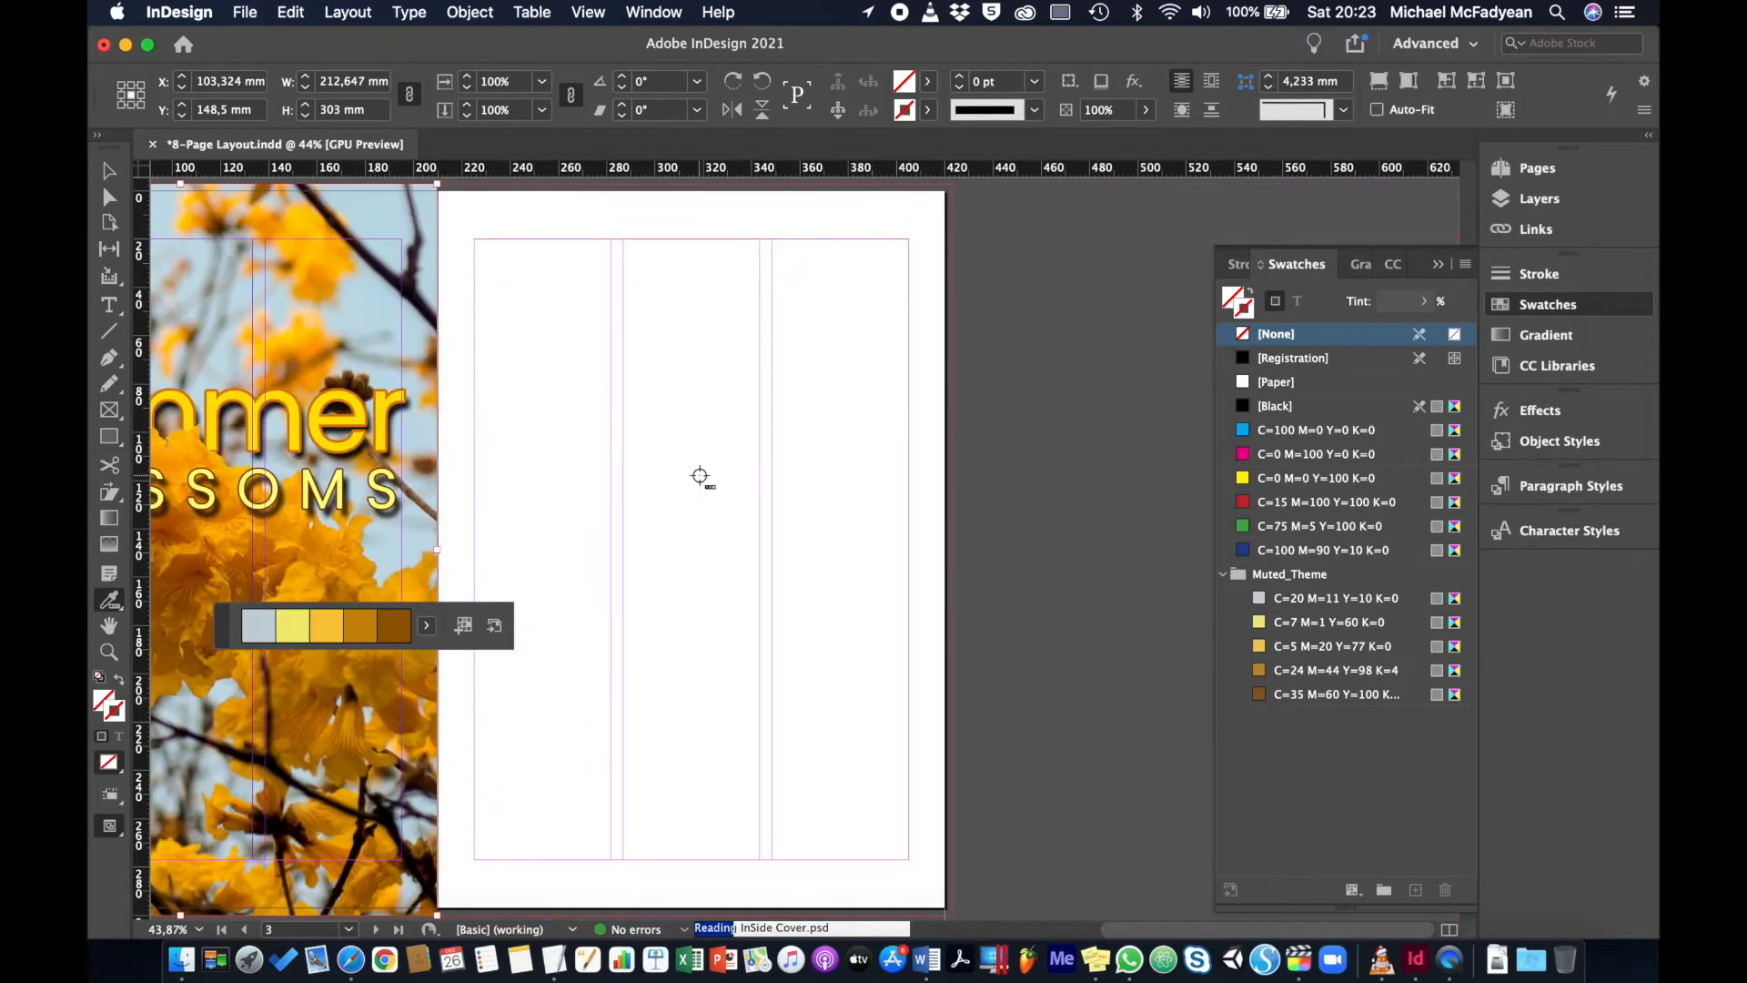
scroll(700, 476, right, 15)
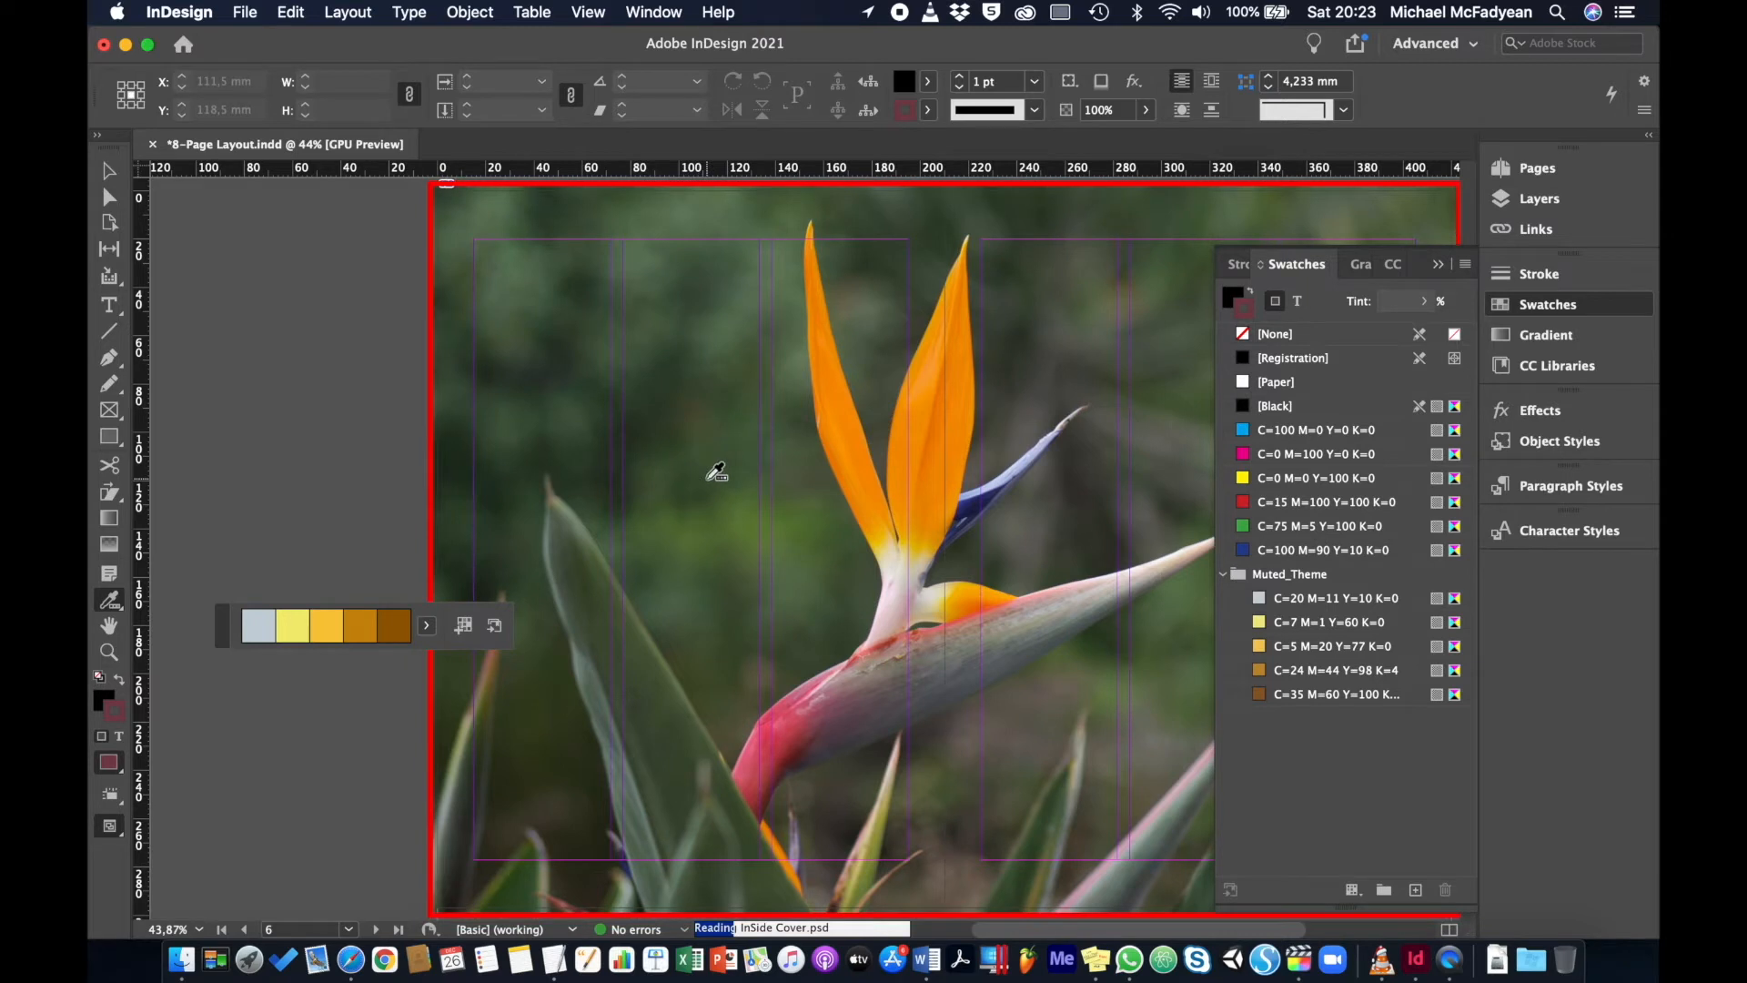
click(829, 470)
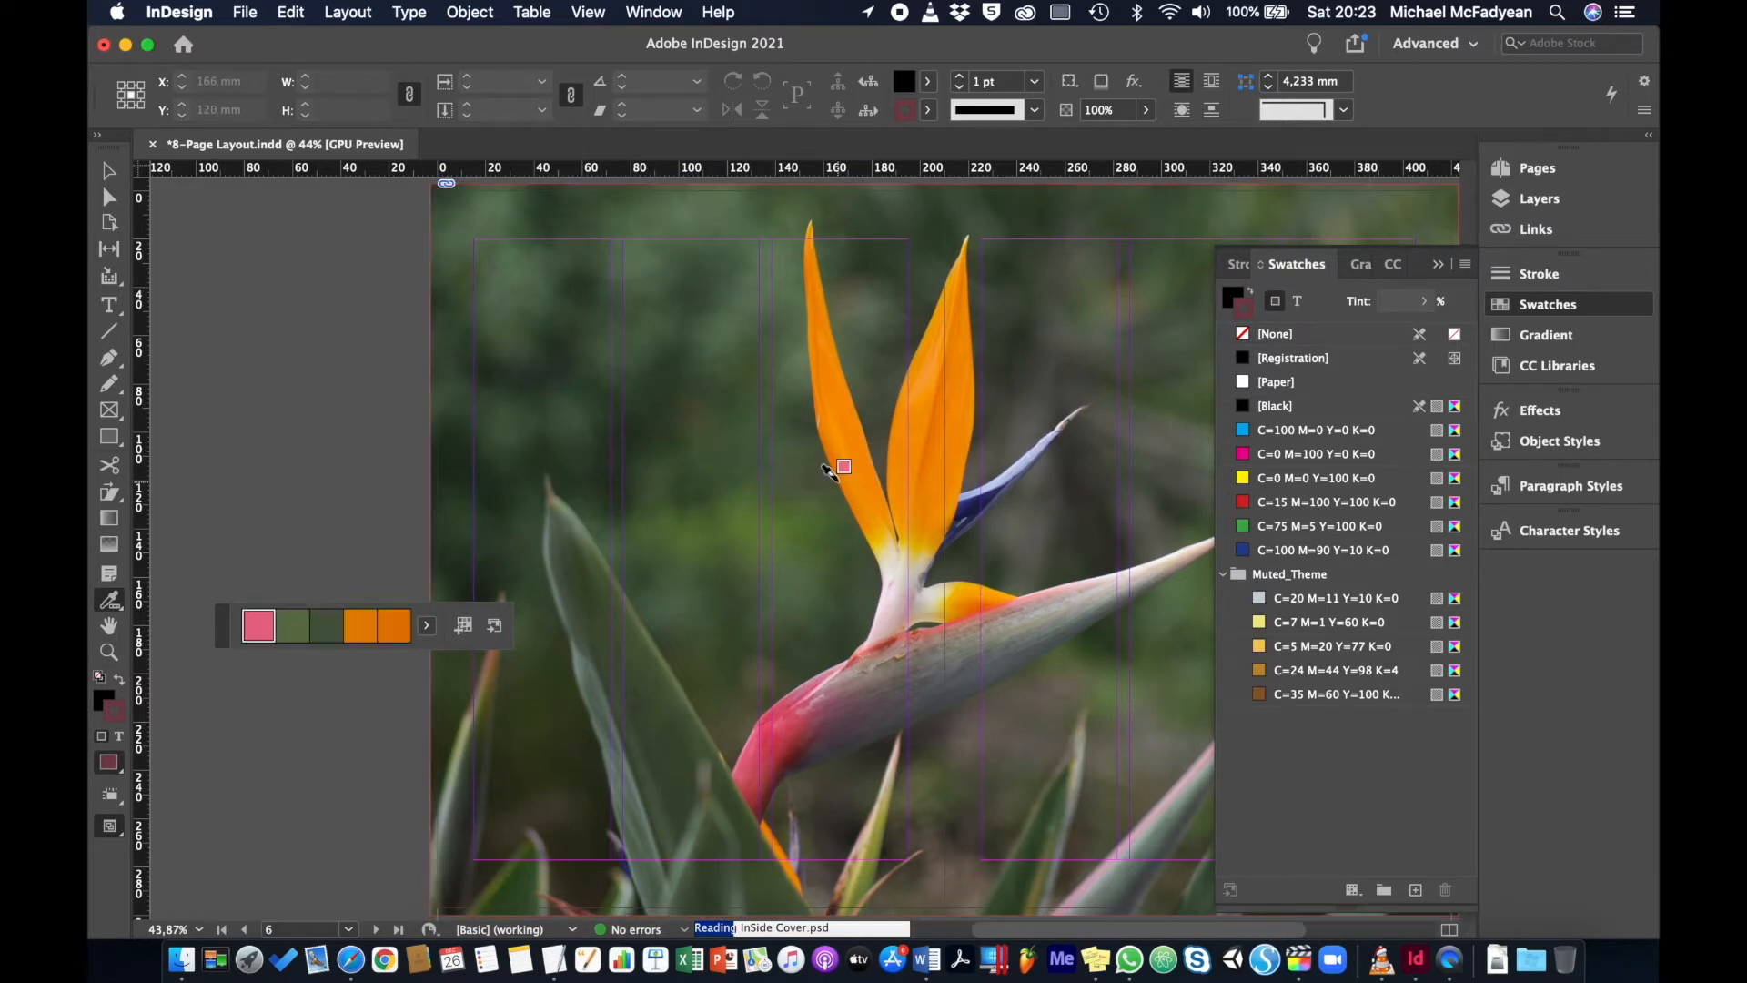
click(428, 628)
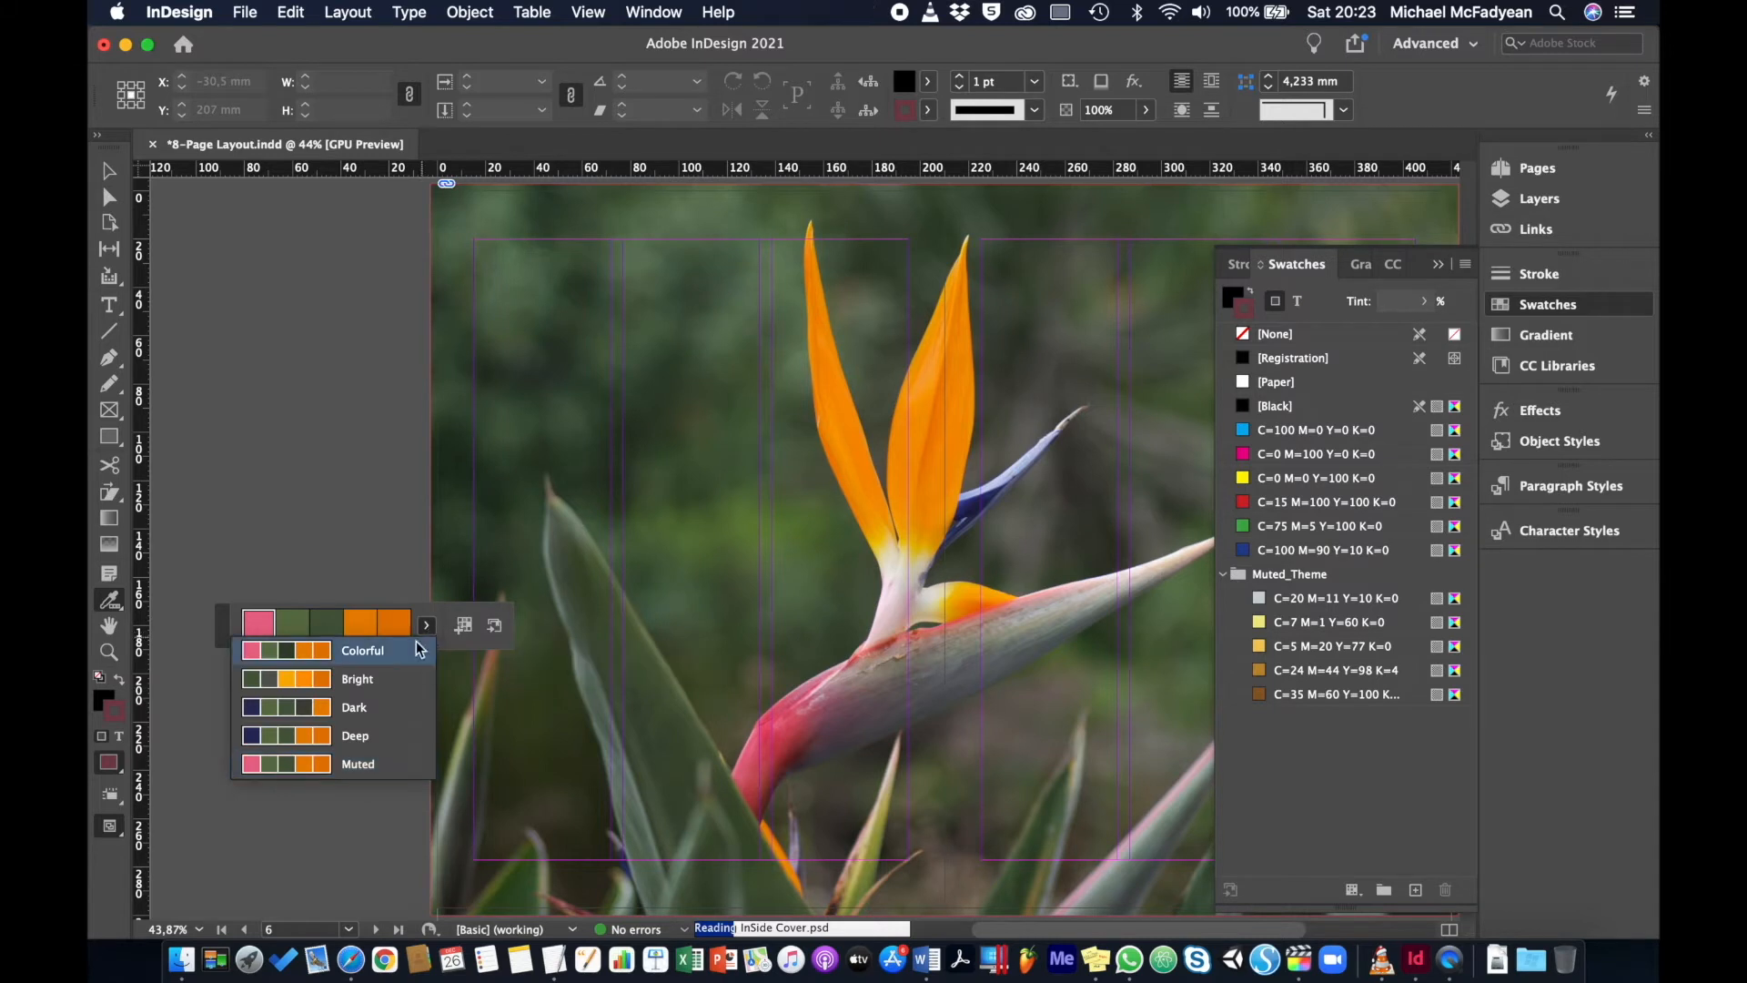
click(362, 684)
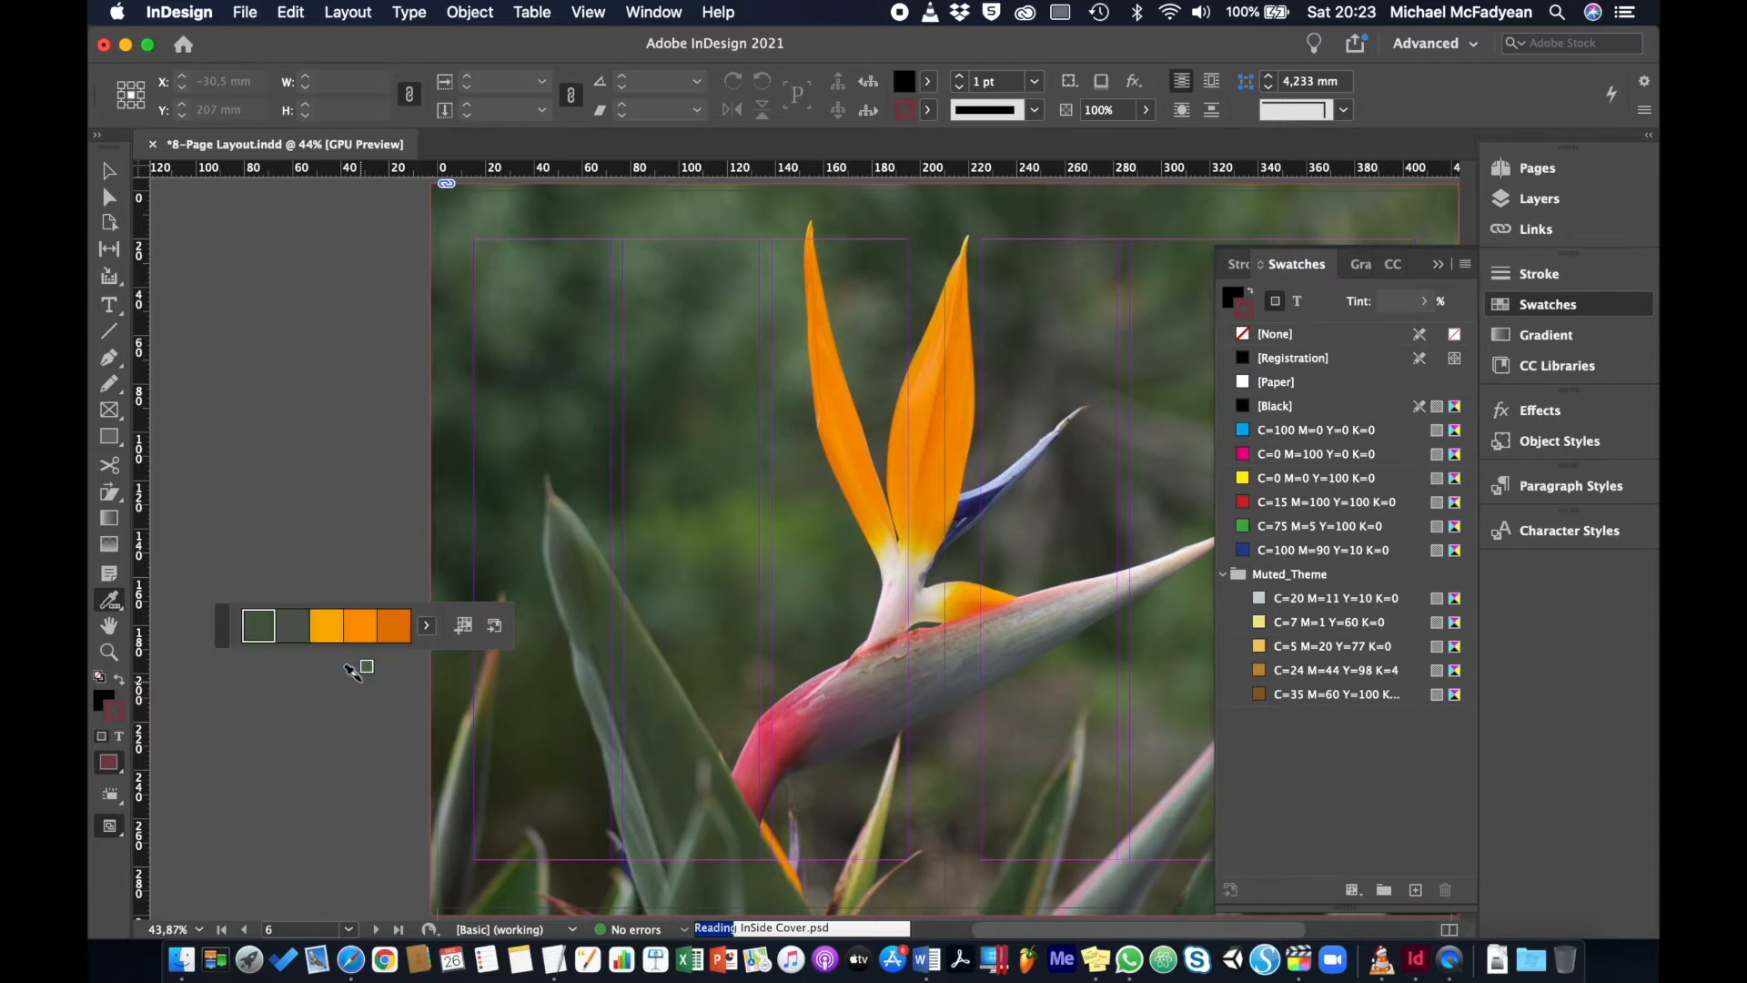
click(465, 628)
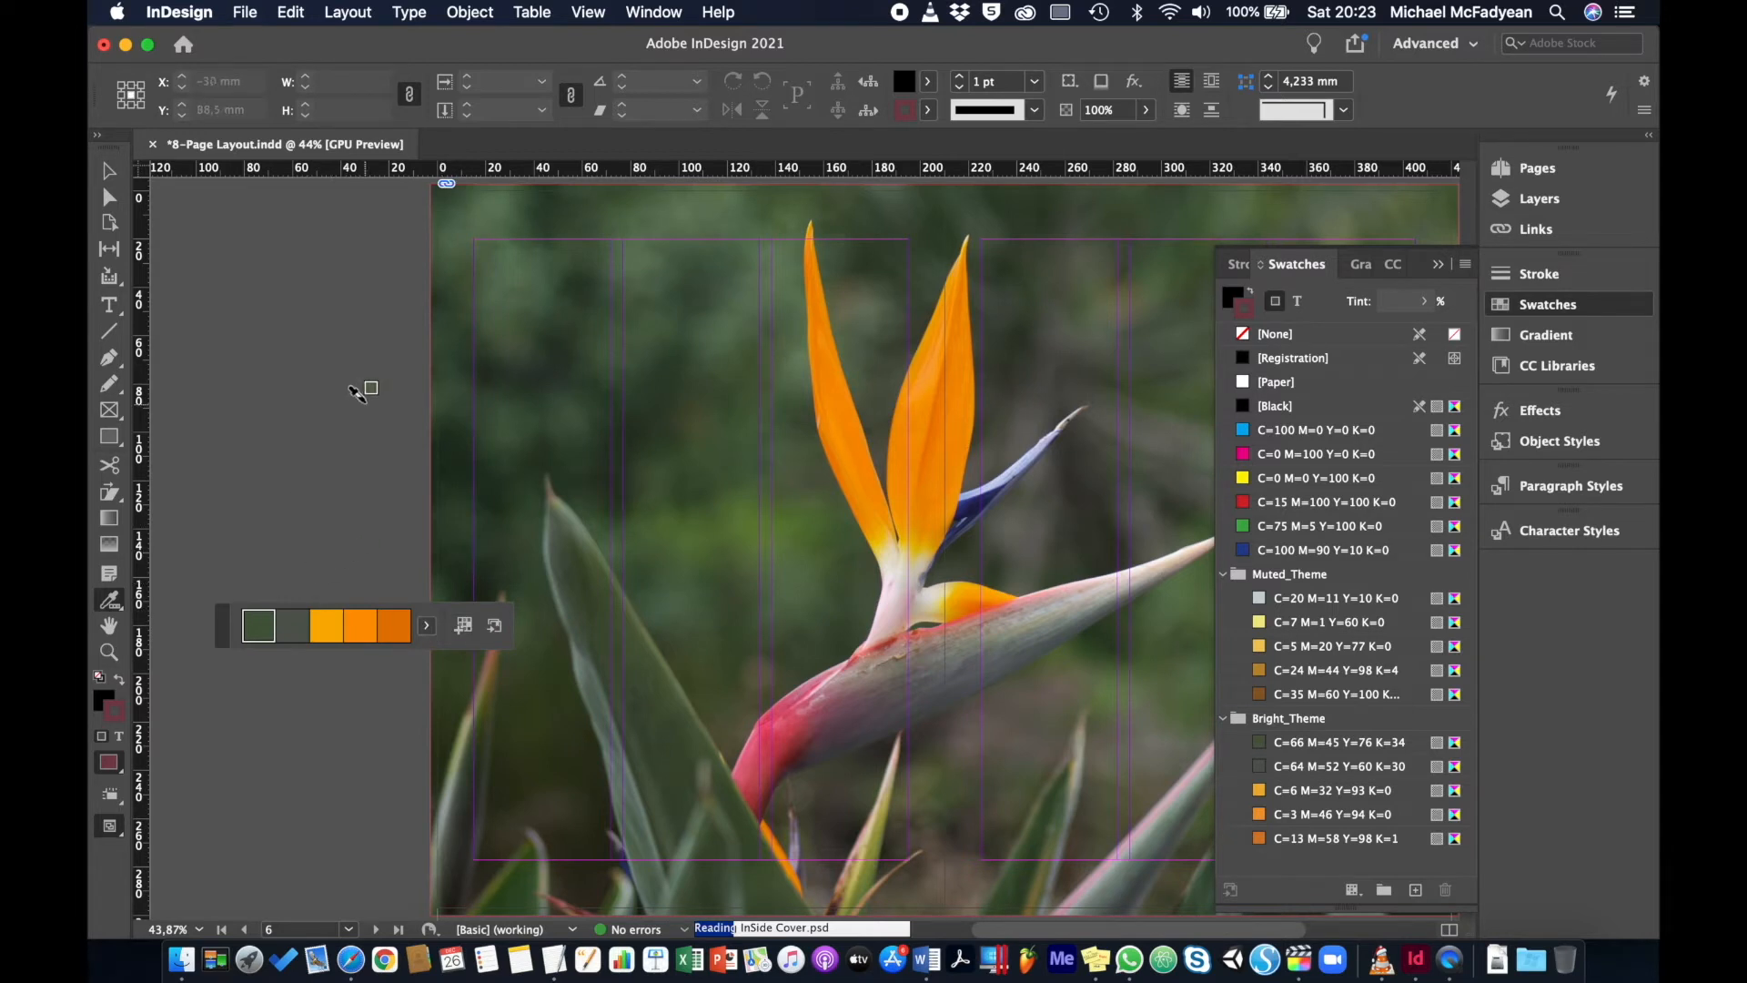
Dismiss the floating colour theme palette and return to the Selection tool
click(109, 172)
drag(224, 621, 271, 517)
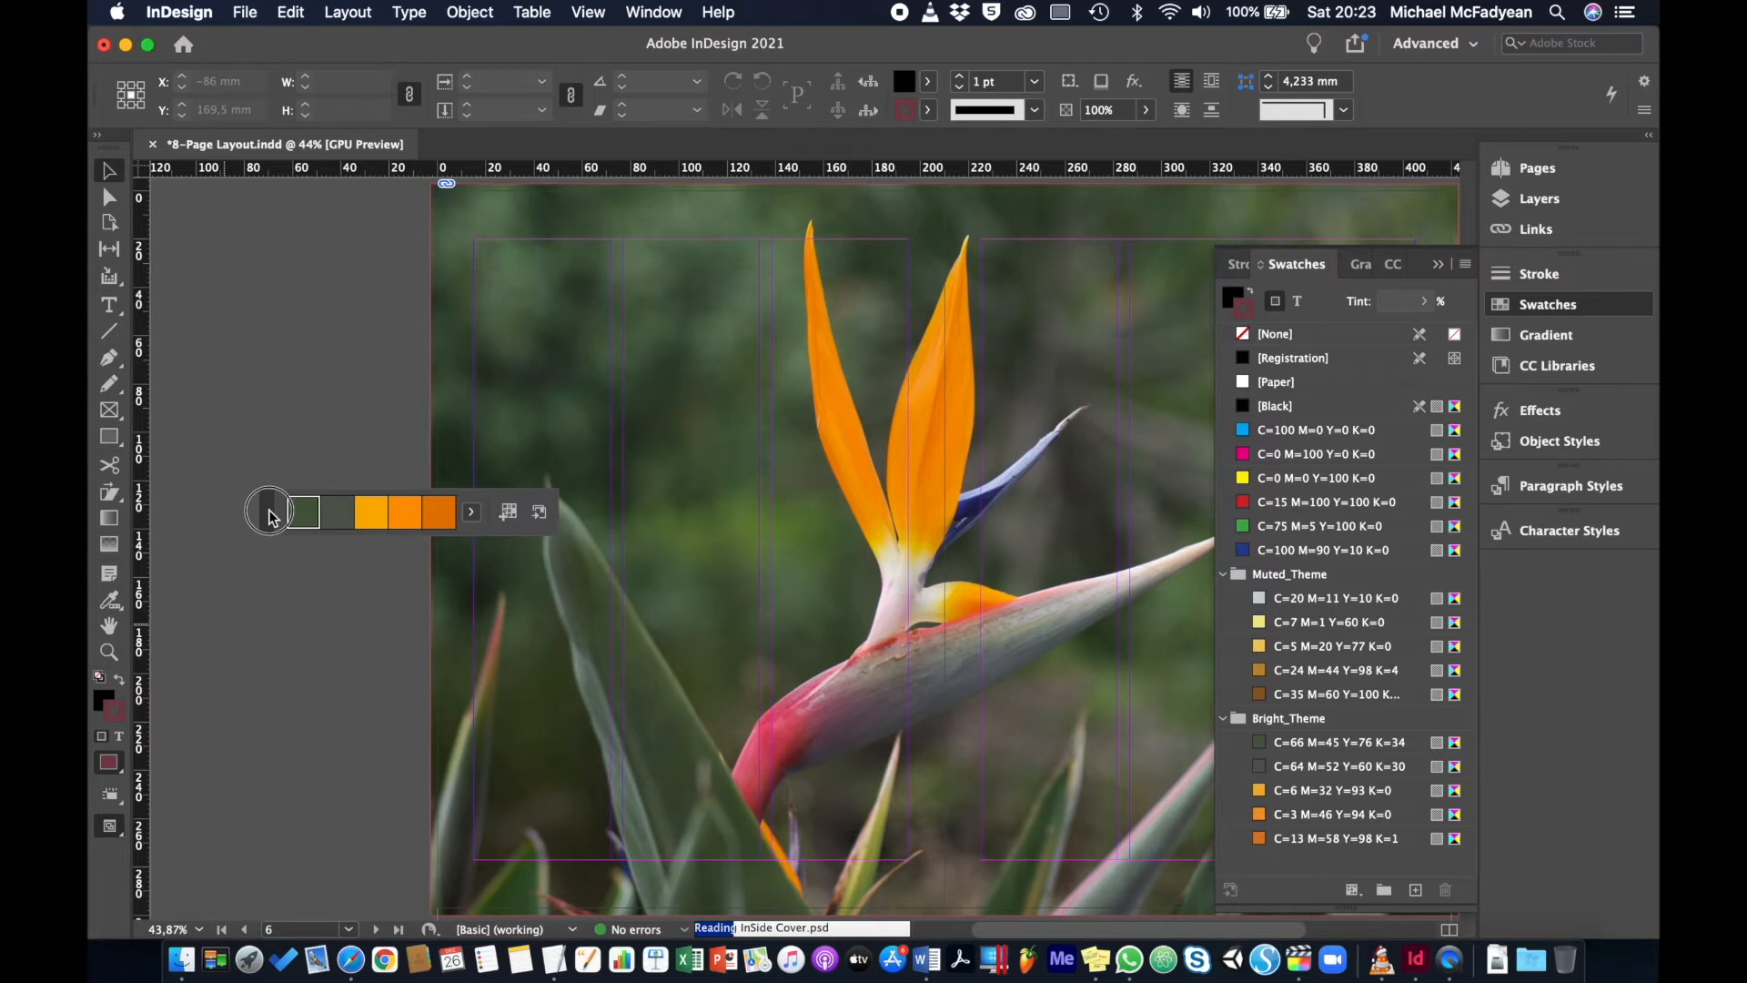
click(116, 607)
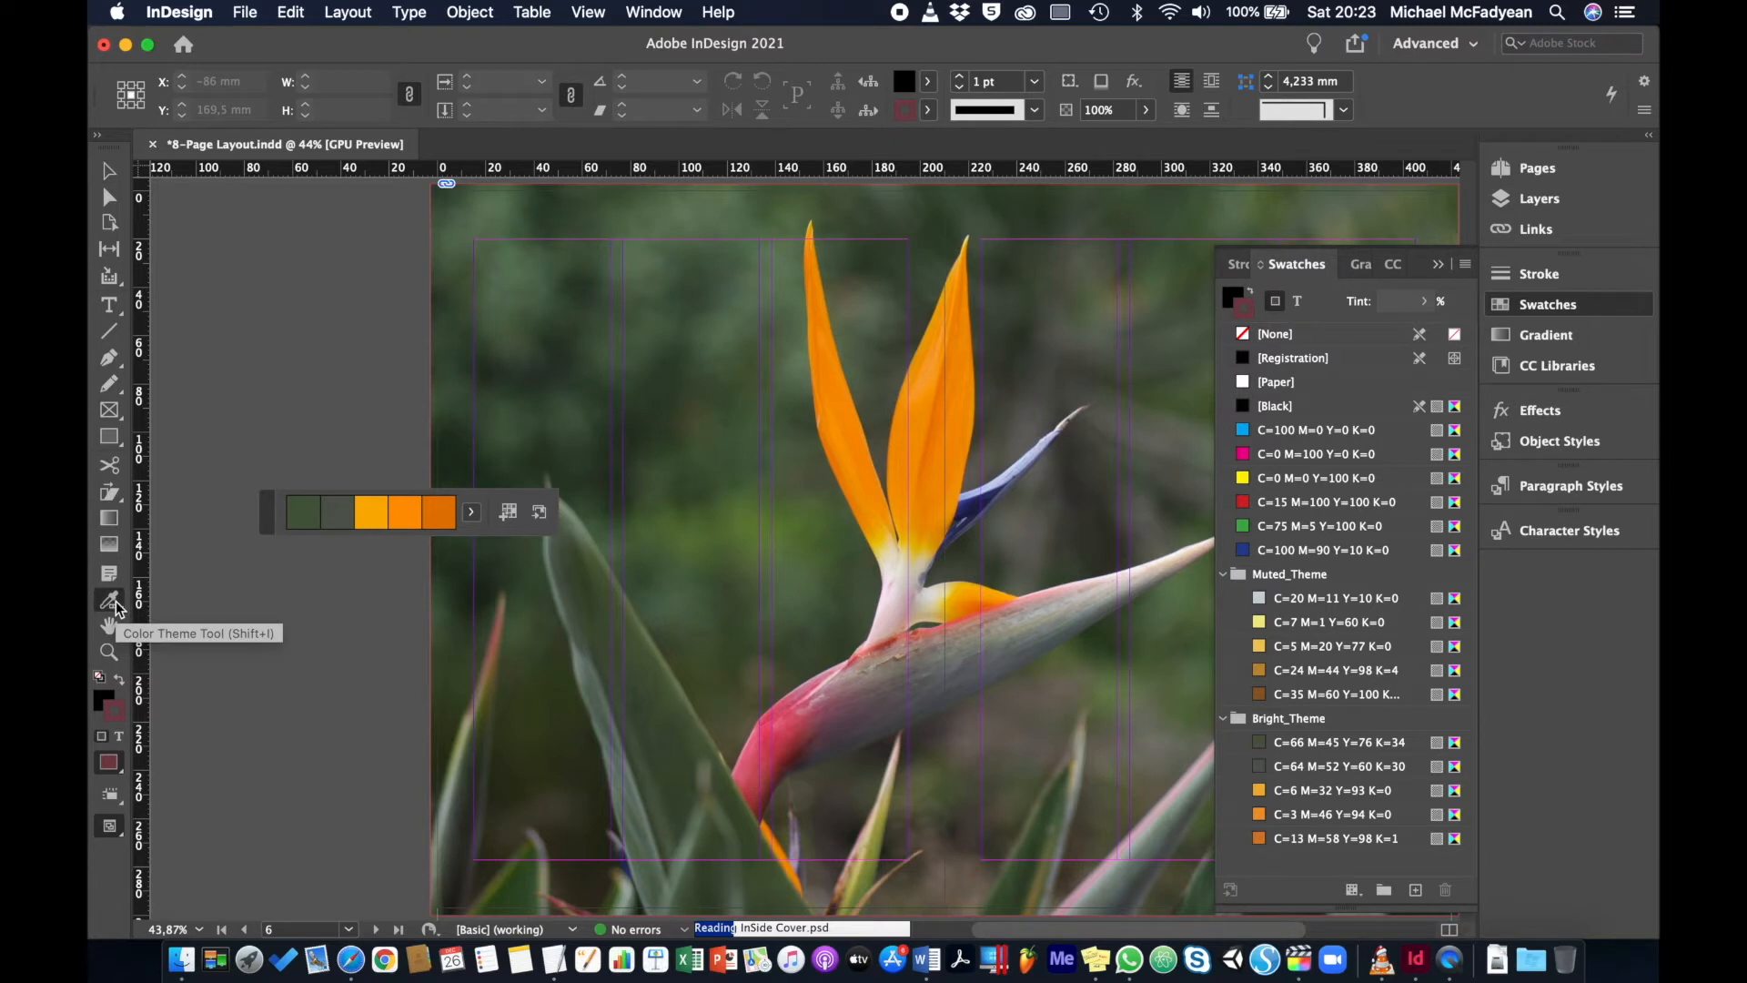
click(108, 172)
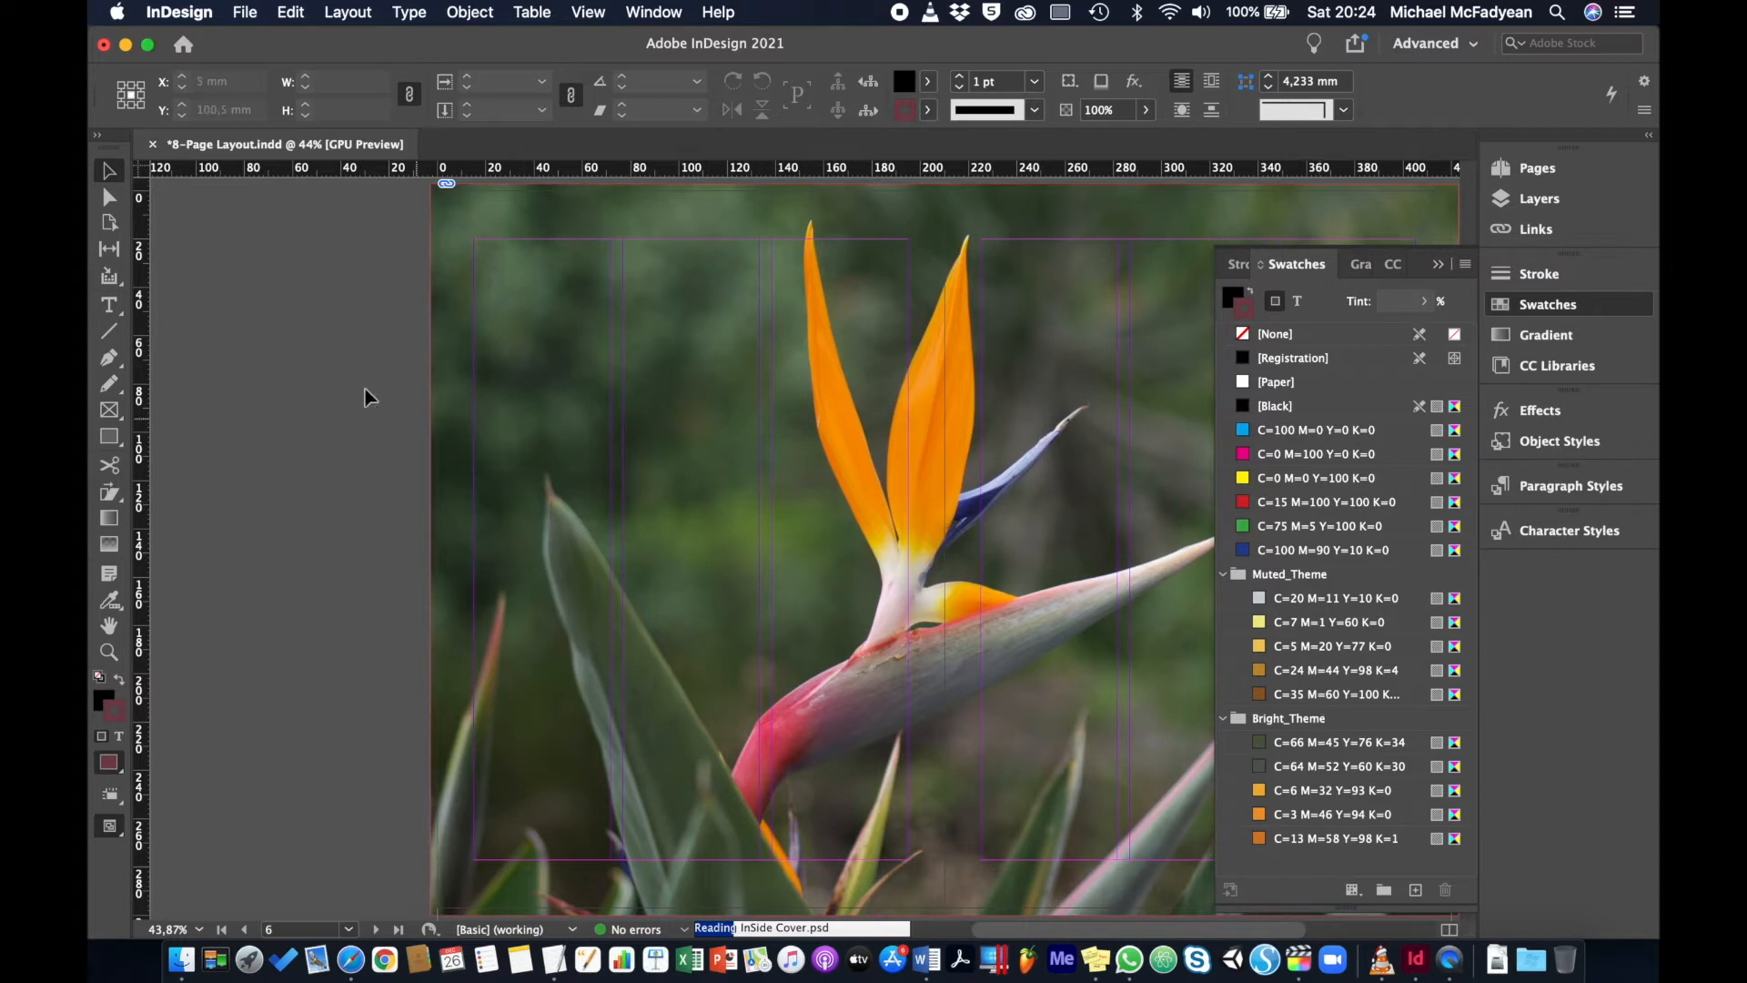
Open Adobe Color Themes and show the Explore collection of published themes
click(653, 13)
mouse_move(764, 156)
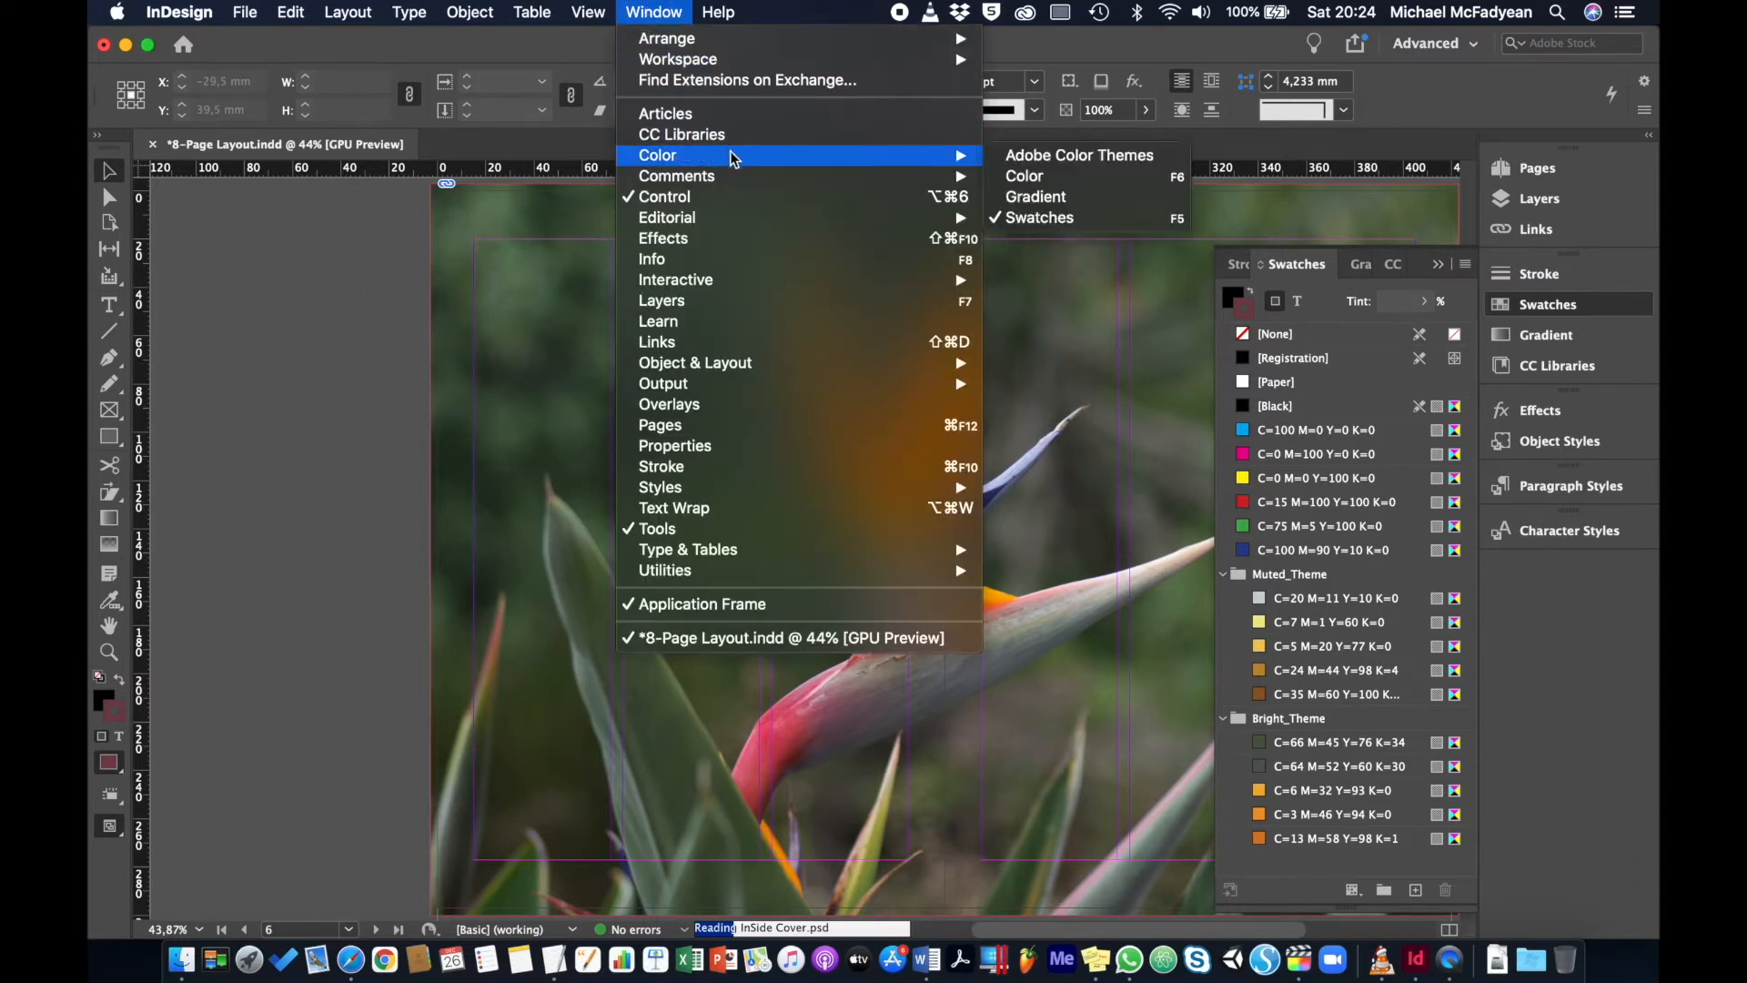
click(1046, 159)
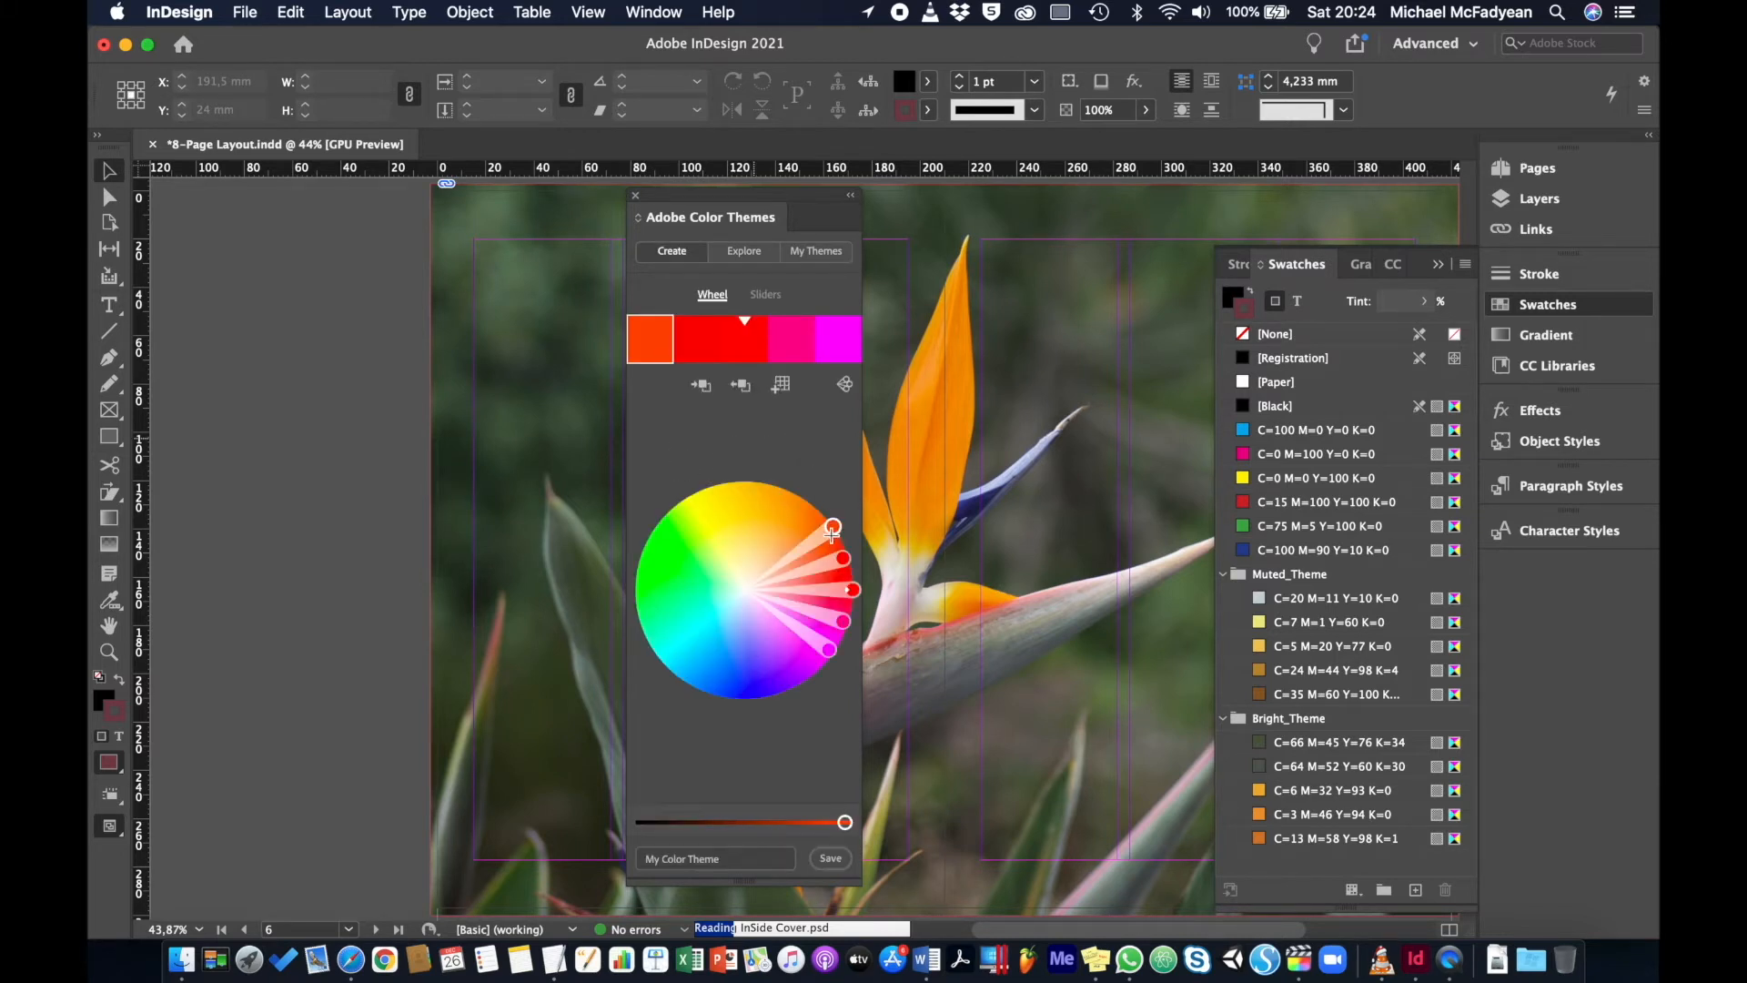
click(746, 260)
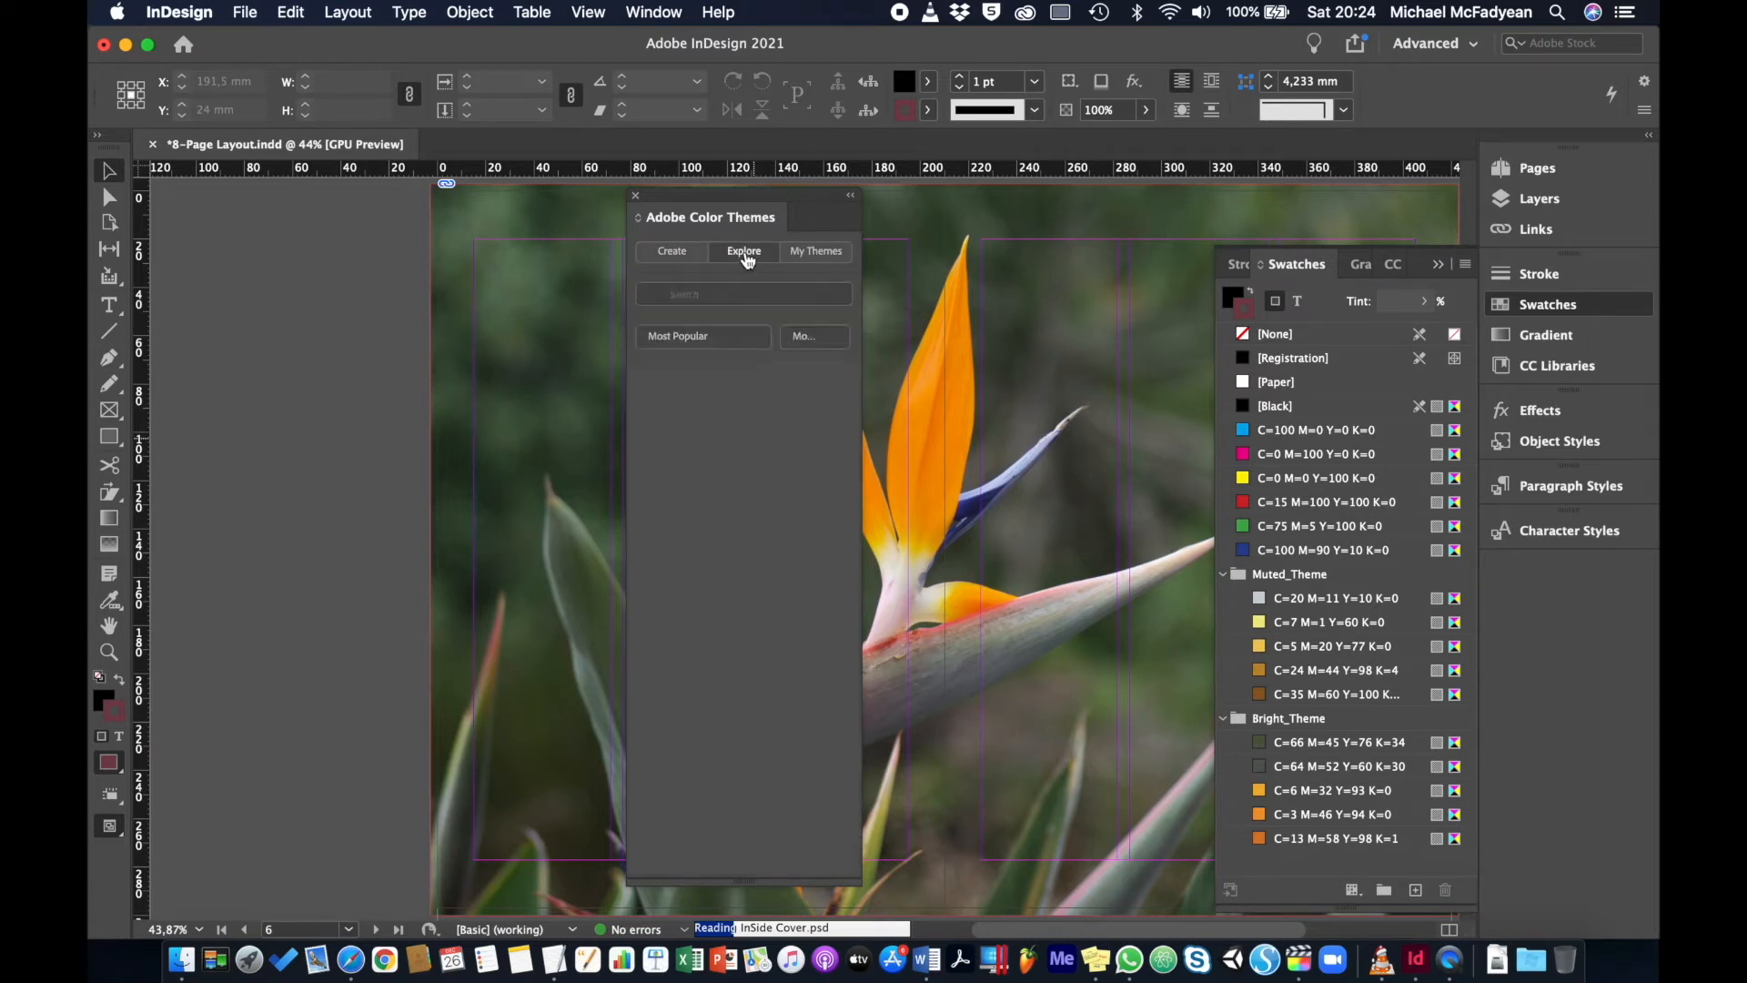
Search the published colour themes for "botanics"
click(693, 292)
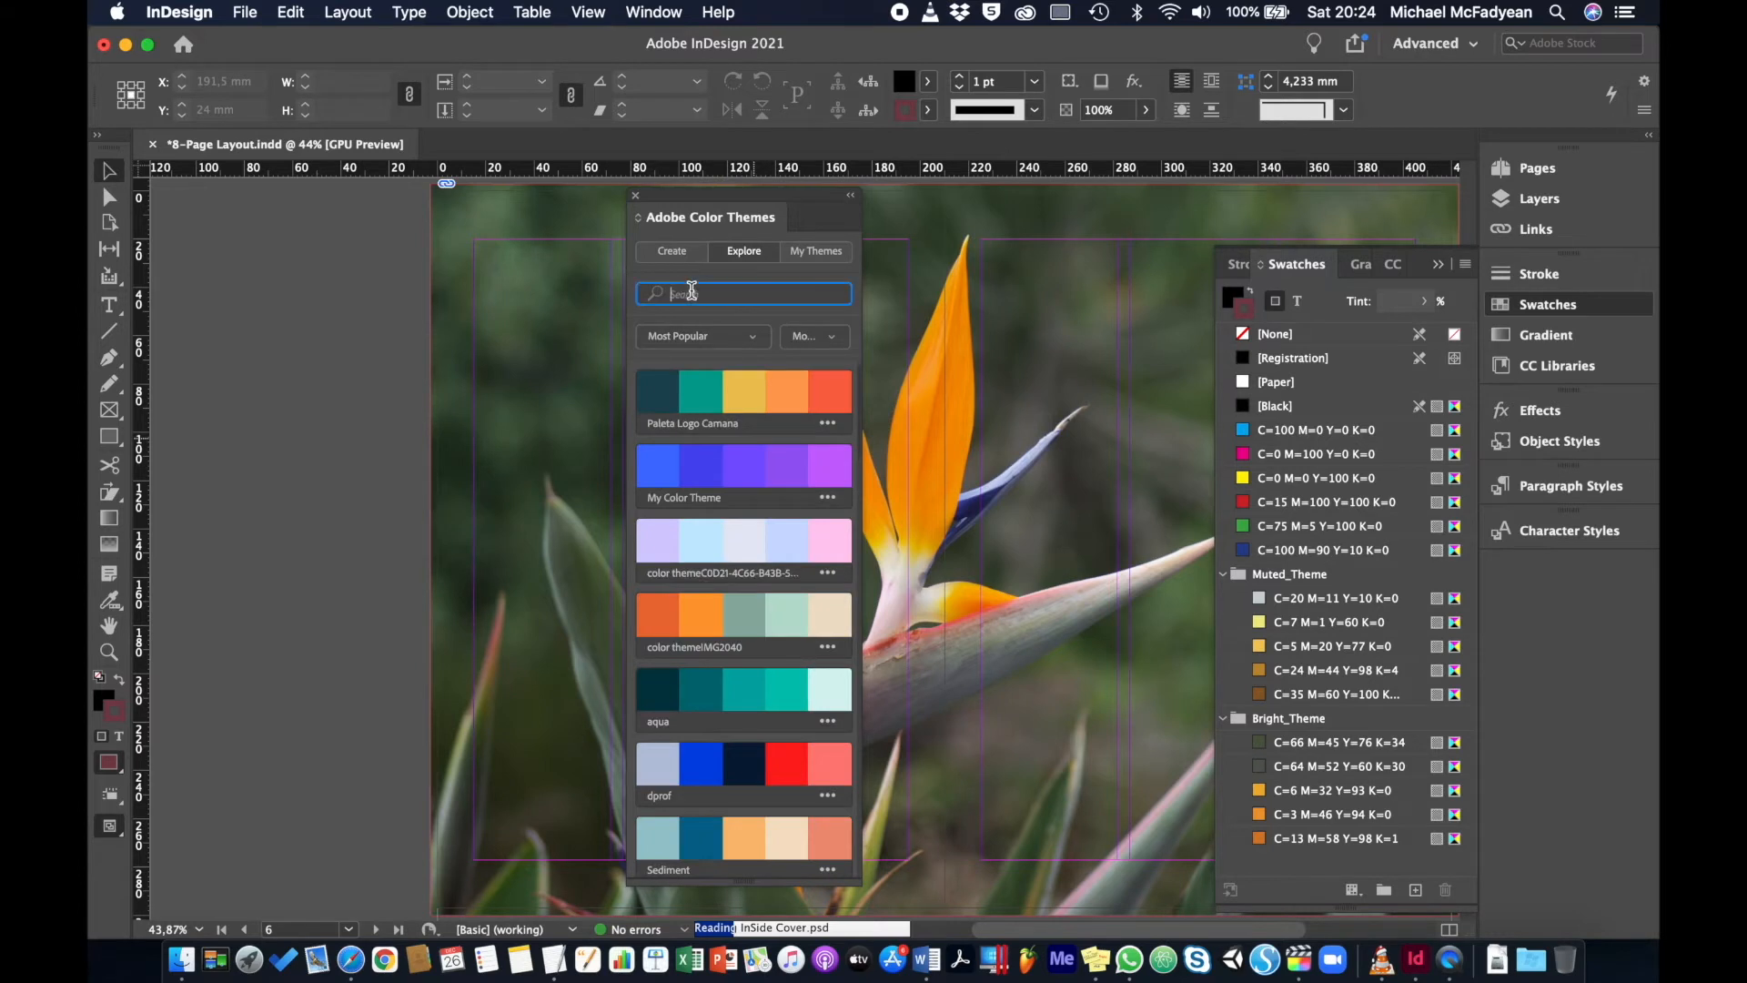
text(botics)
key(Return)
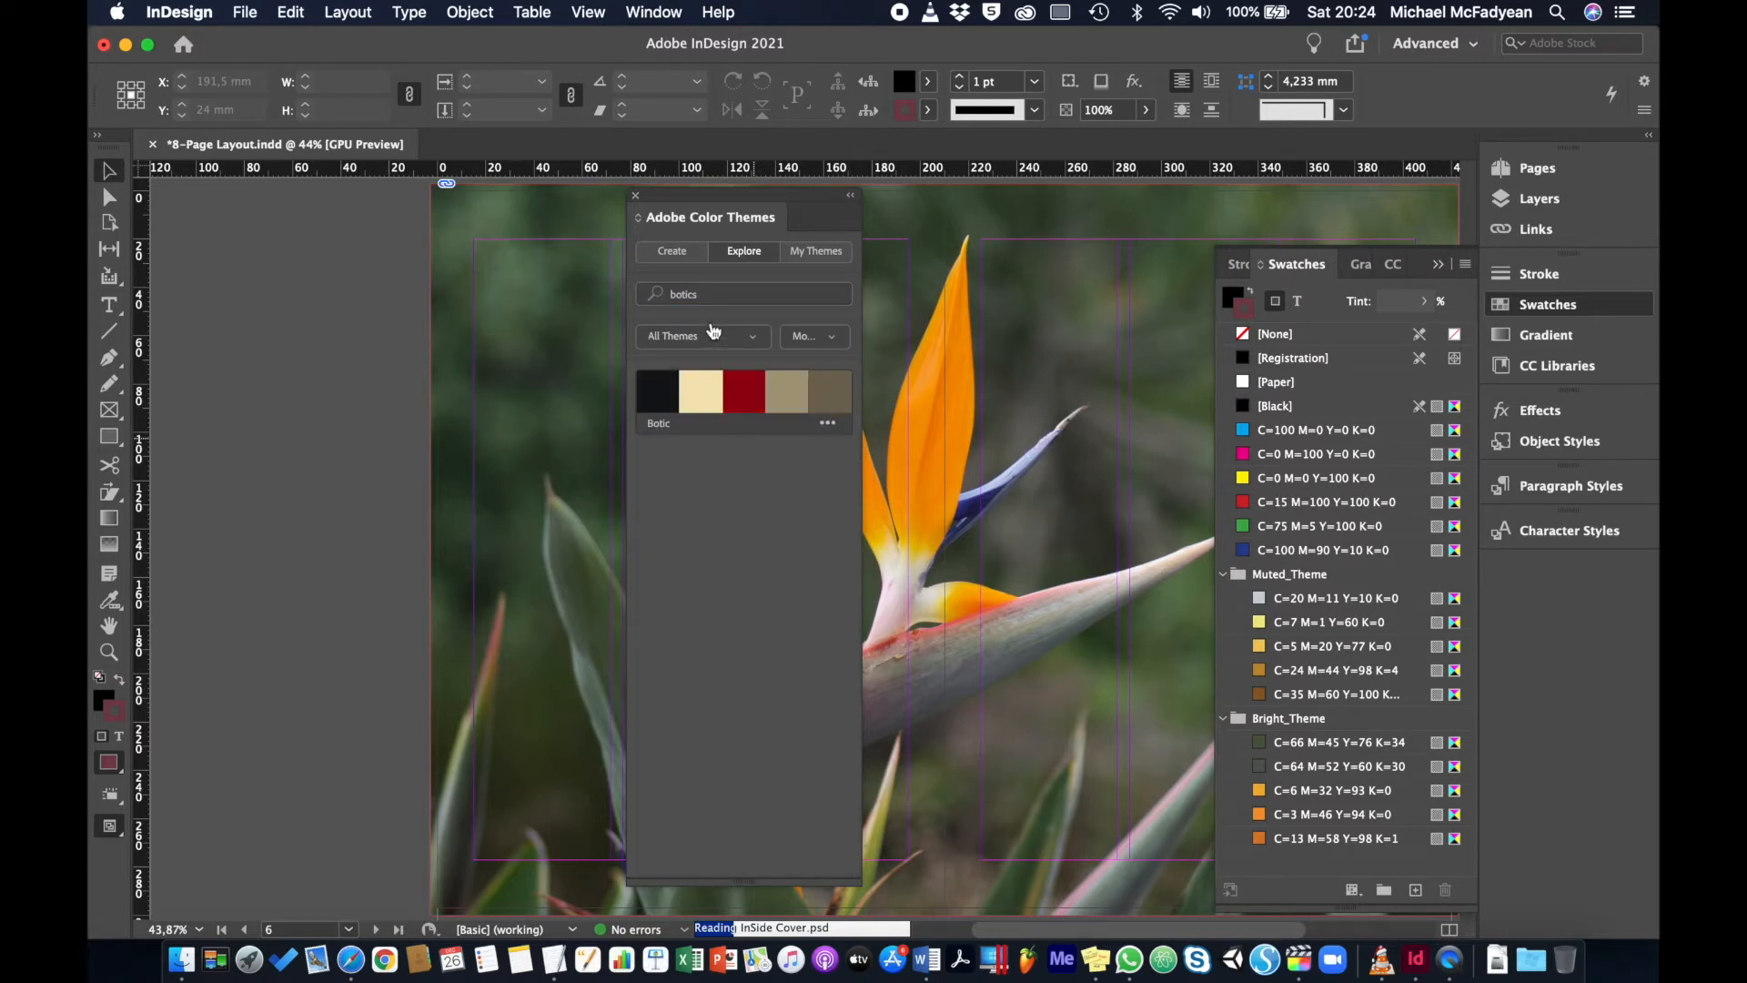
click(714, 291)
text(anics)
key(Return)
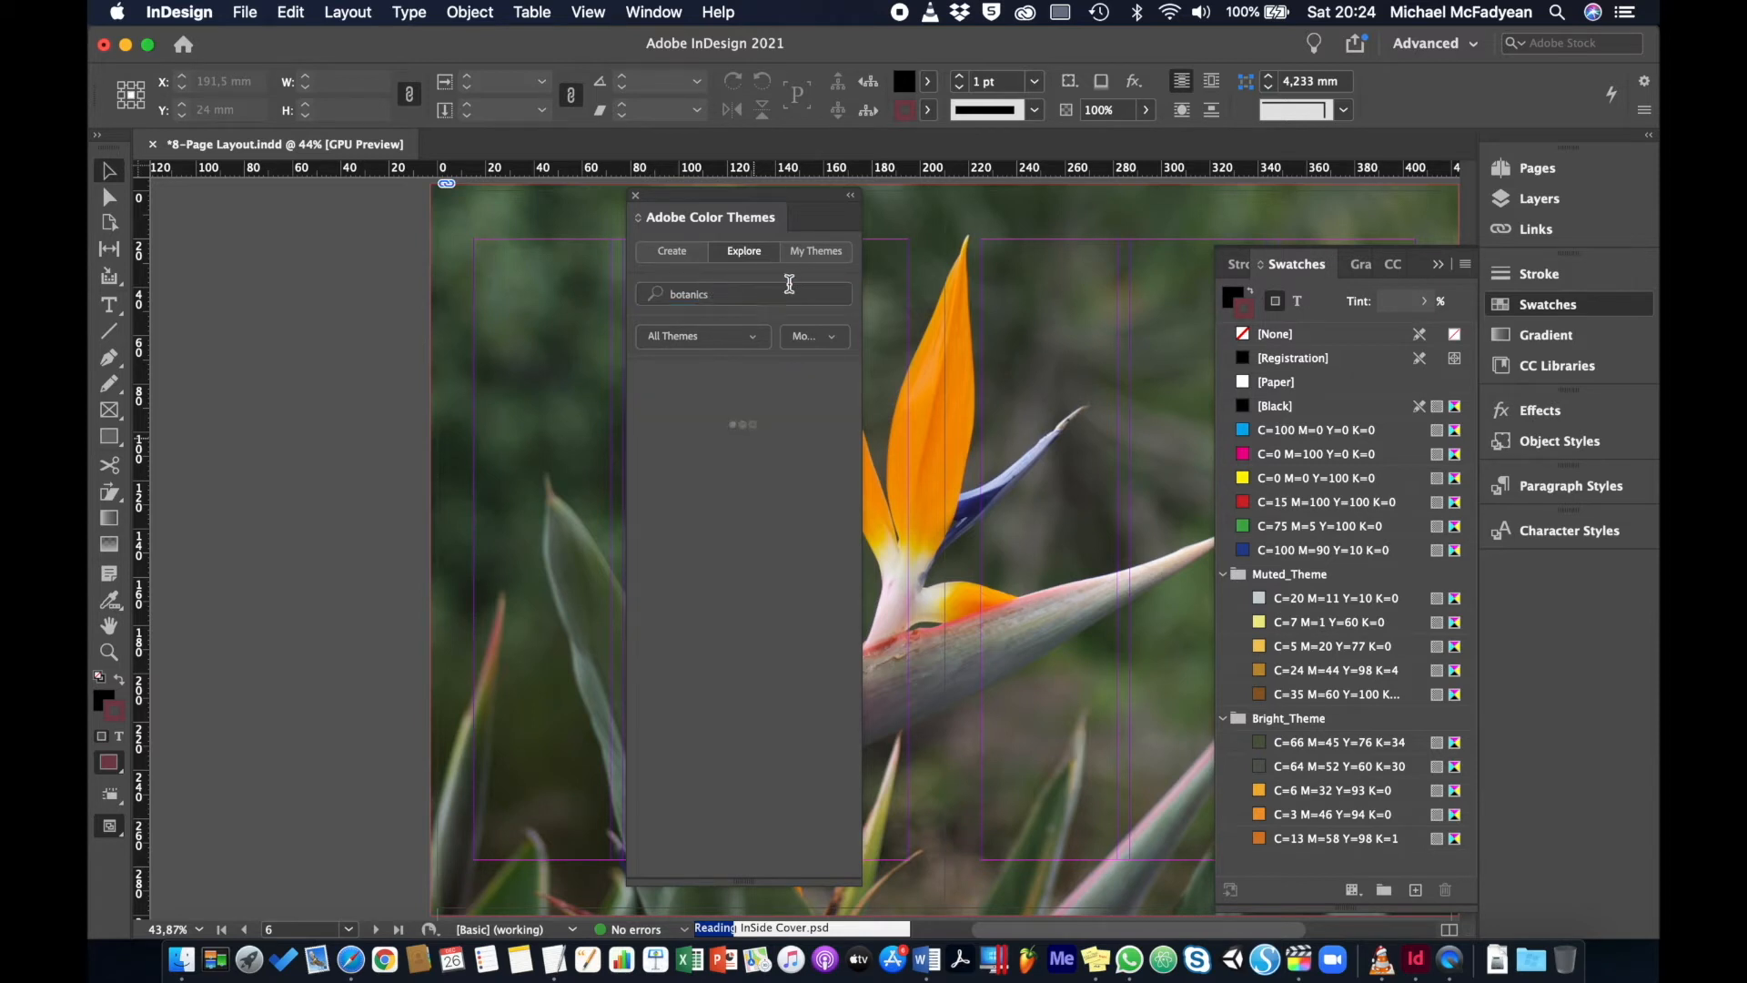
Add the Botanical-Flore-des-Seres theme from the search results to the swatches and close Adobe Color Themes
scroll(762, 514, down, 5)
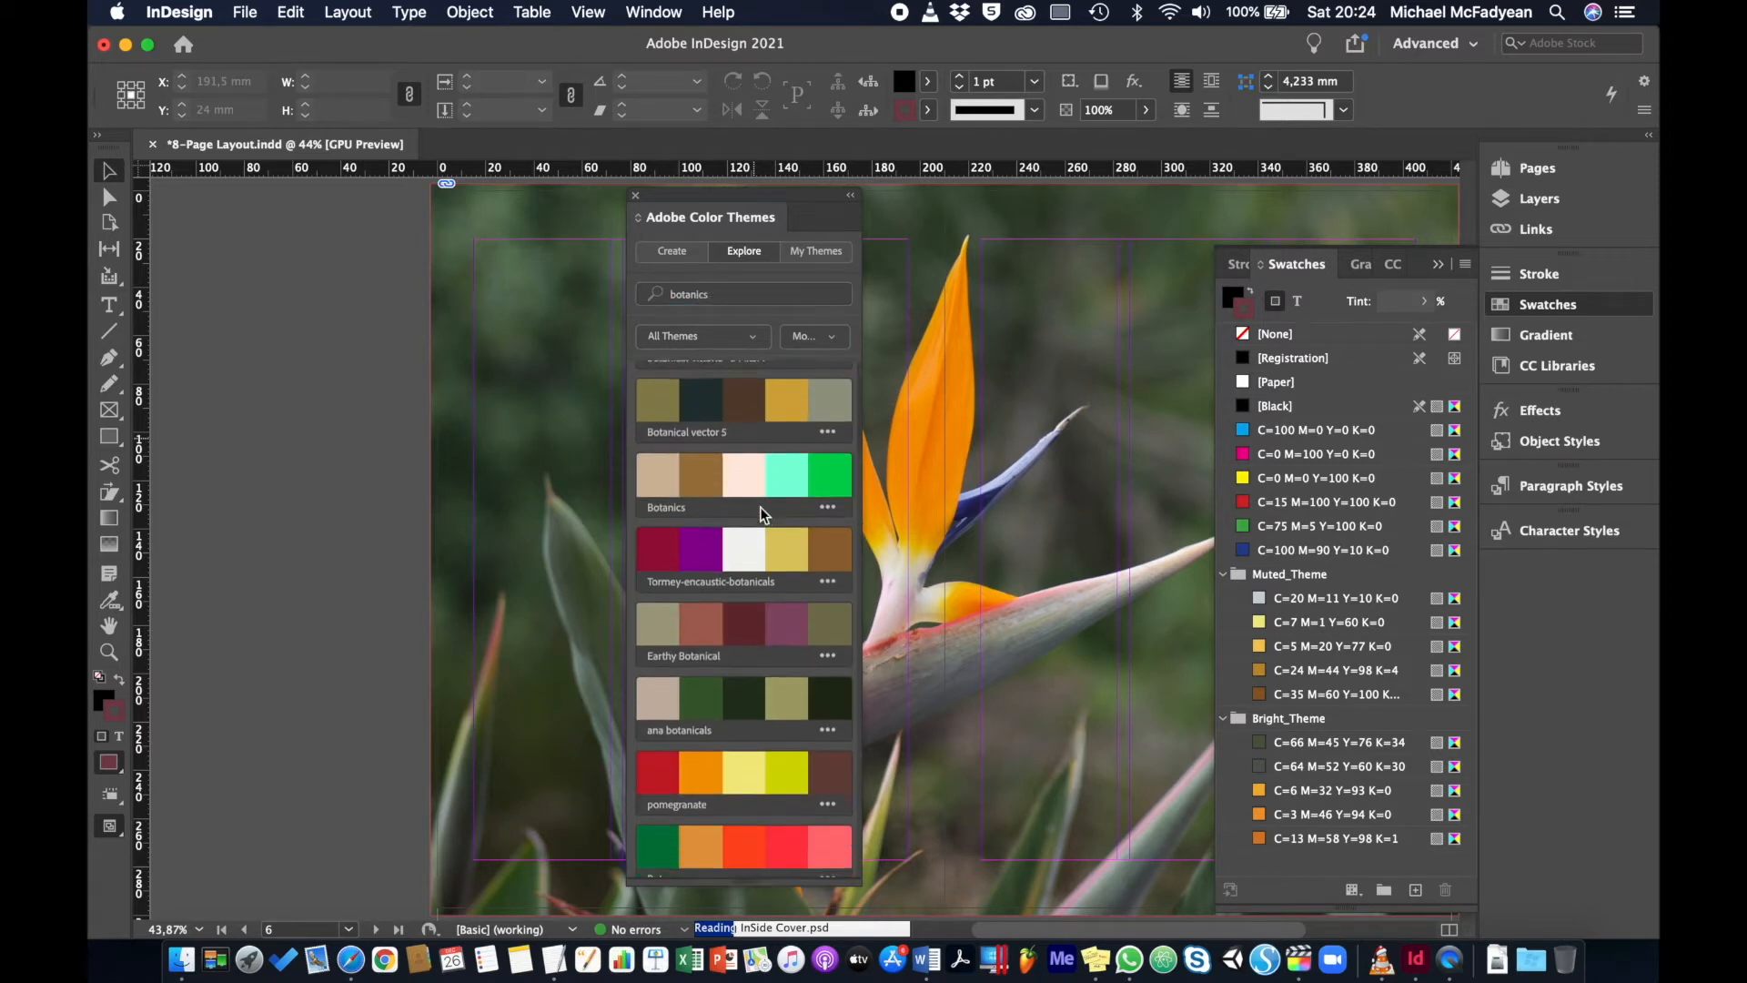
scroll(763, 514, down, 5)
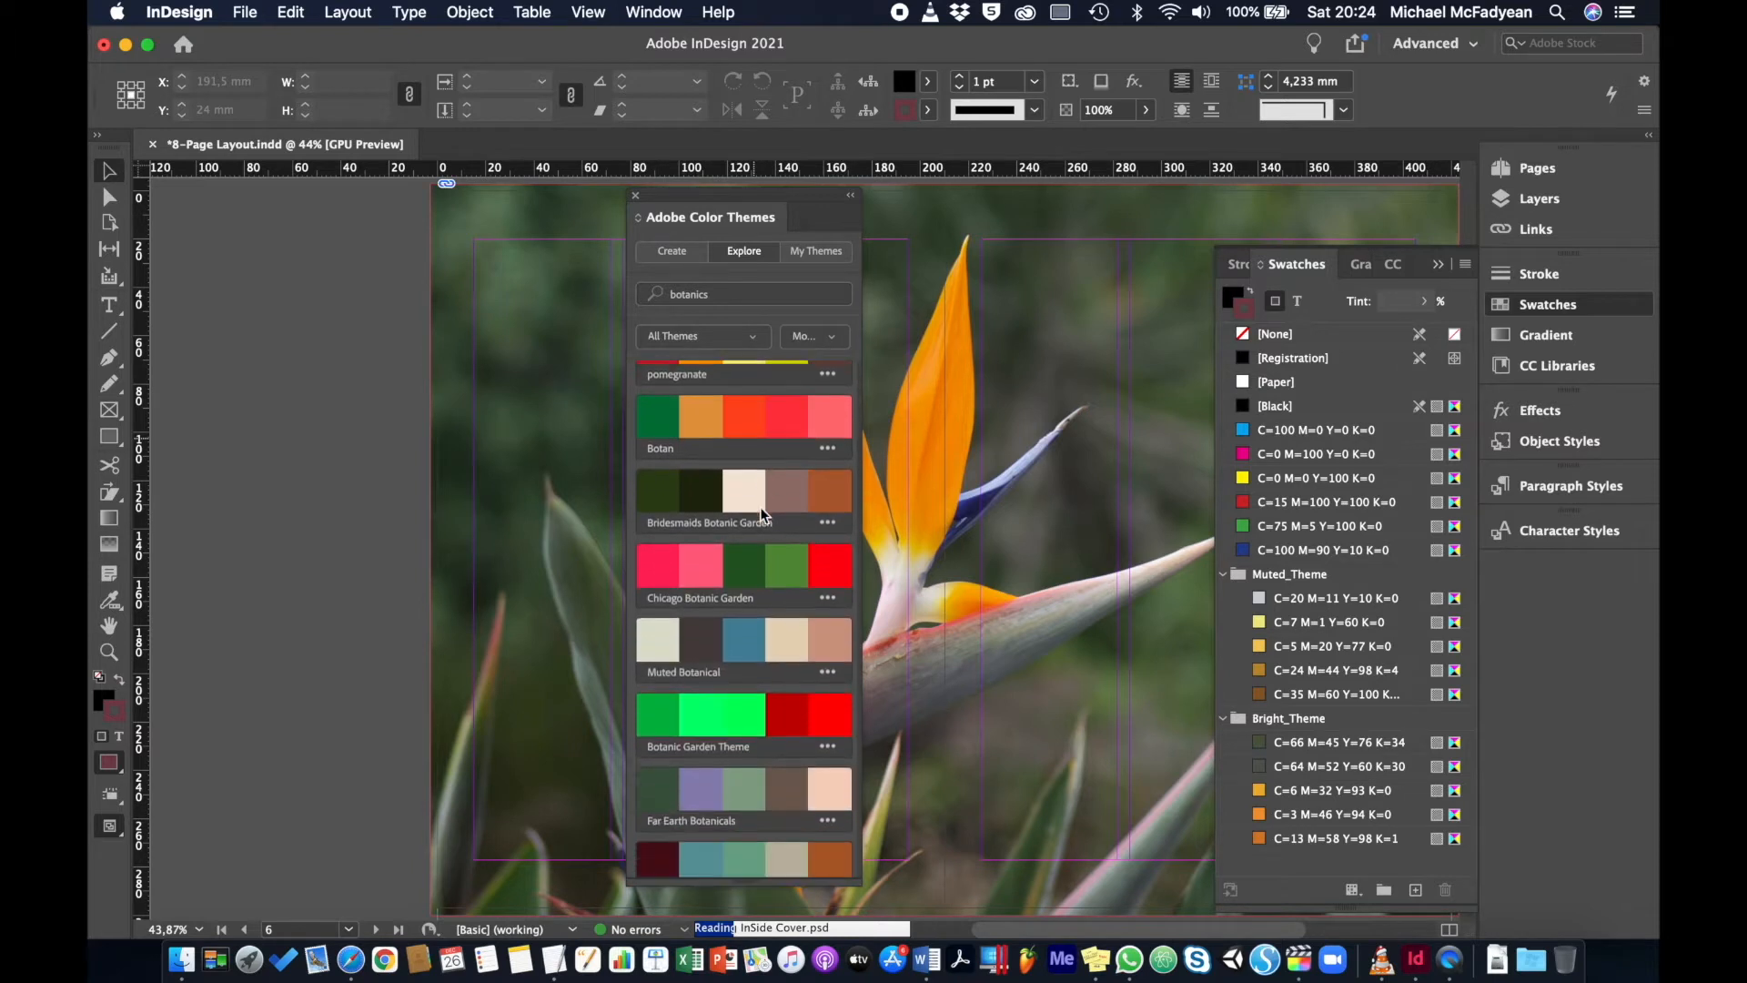
scroll(763, 515, up, 2)
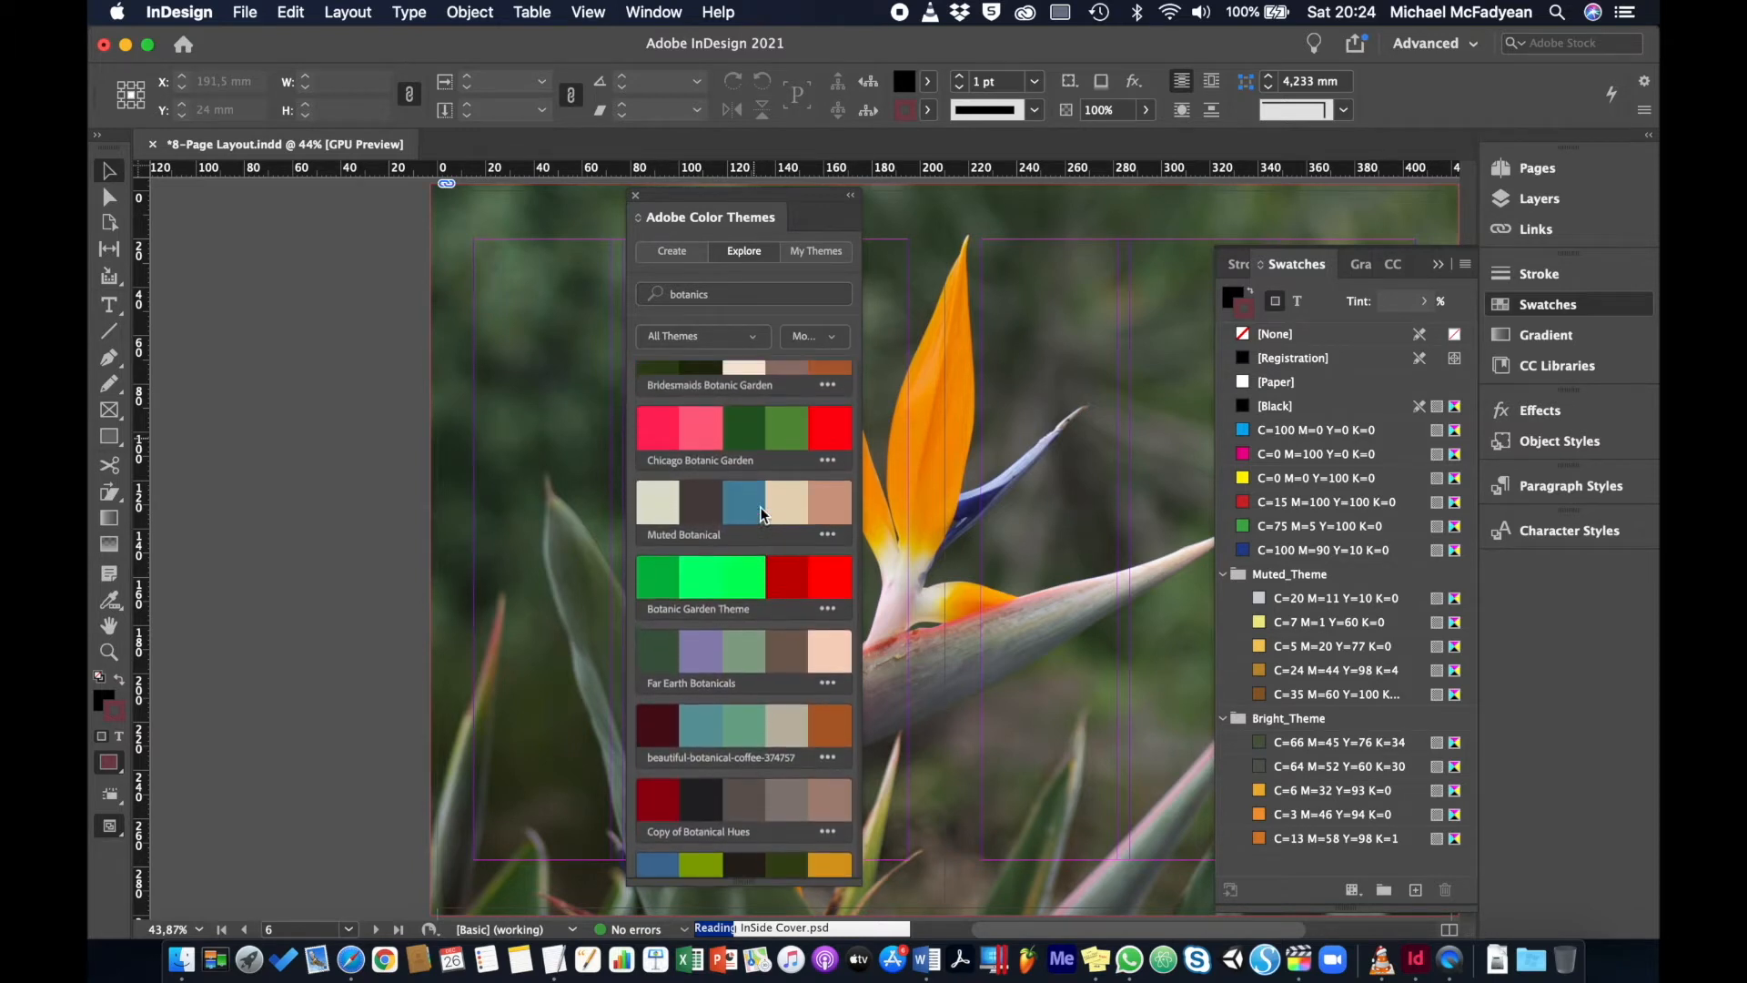
scroll(765, 510, down, 2)
scroll(767, 502, down, 3)
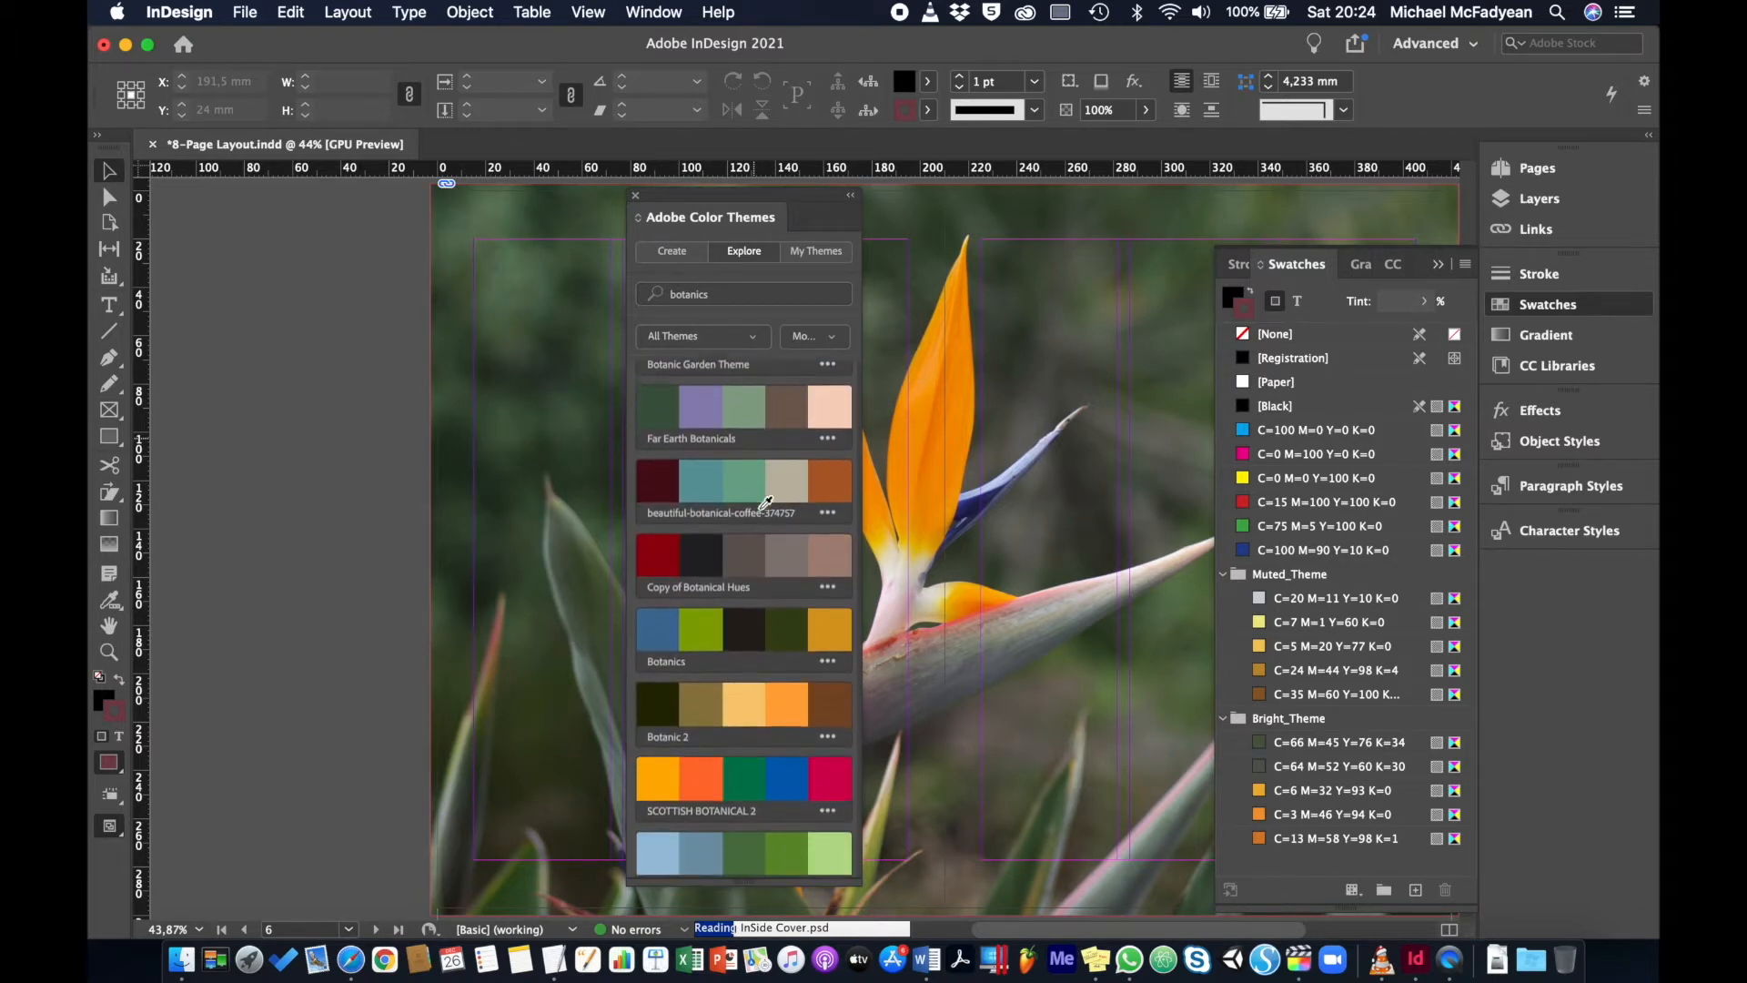
scroll(761, 506, down, 4)
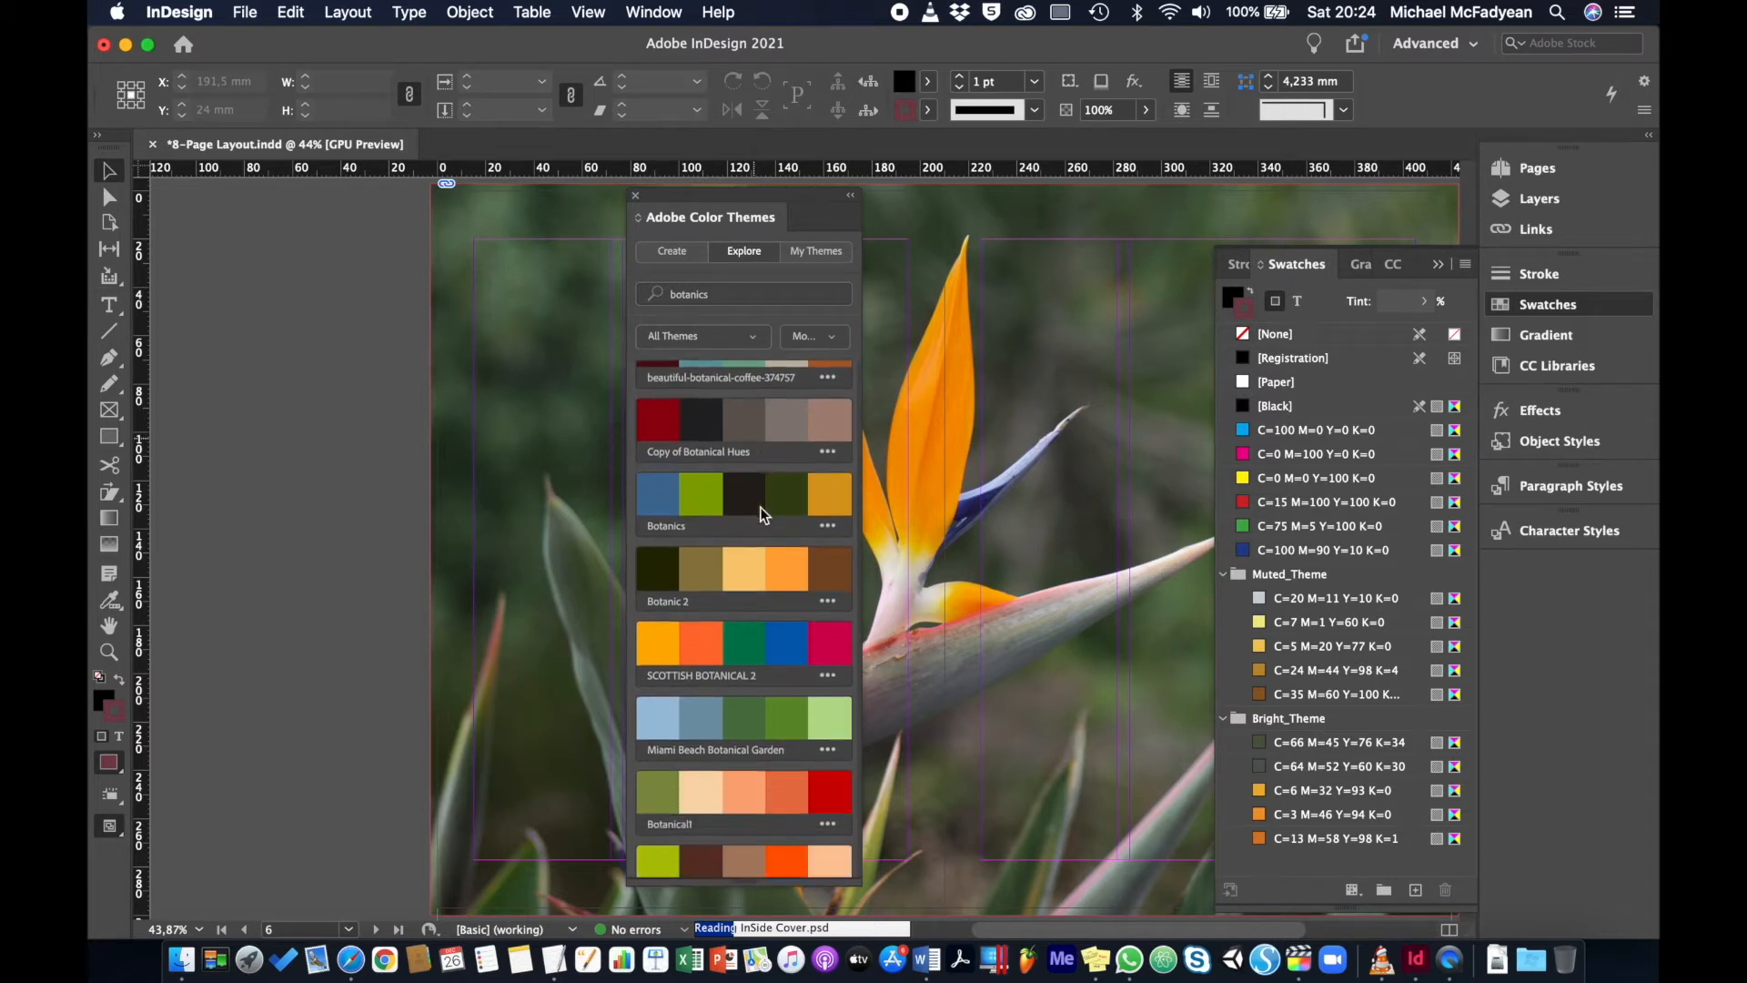
scroll(761, 506, down, 1)
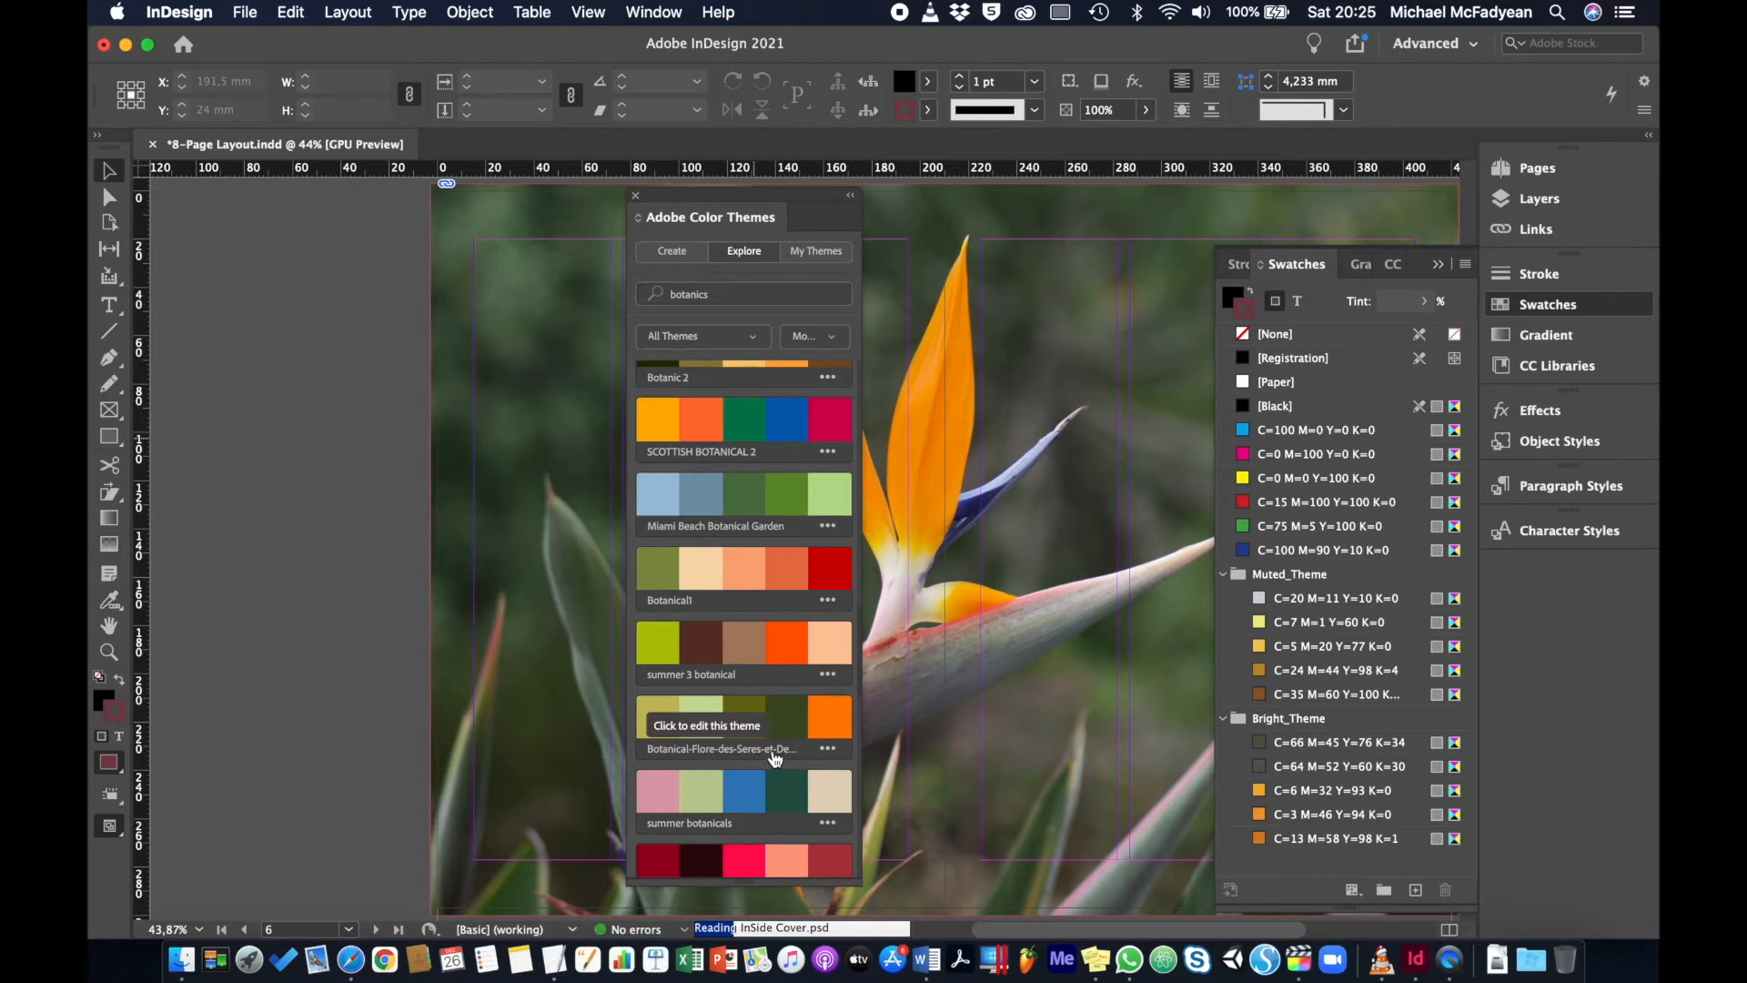
click(829, 752)
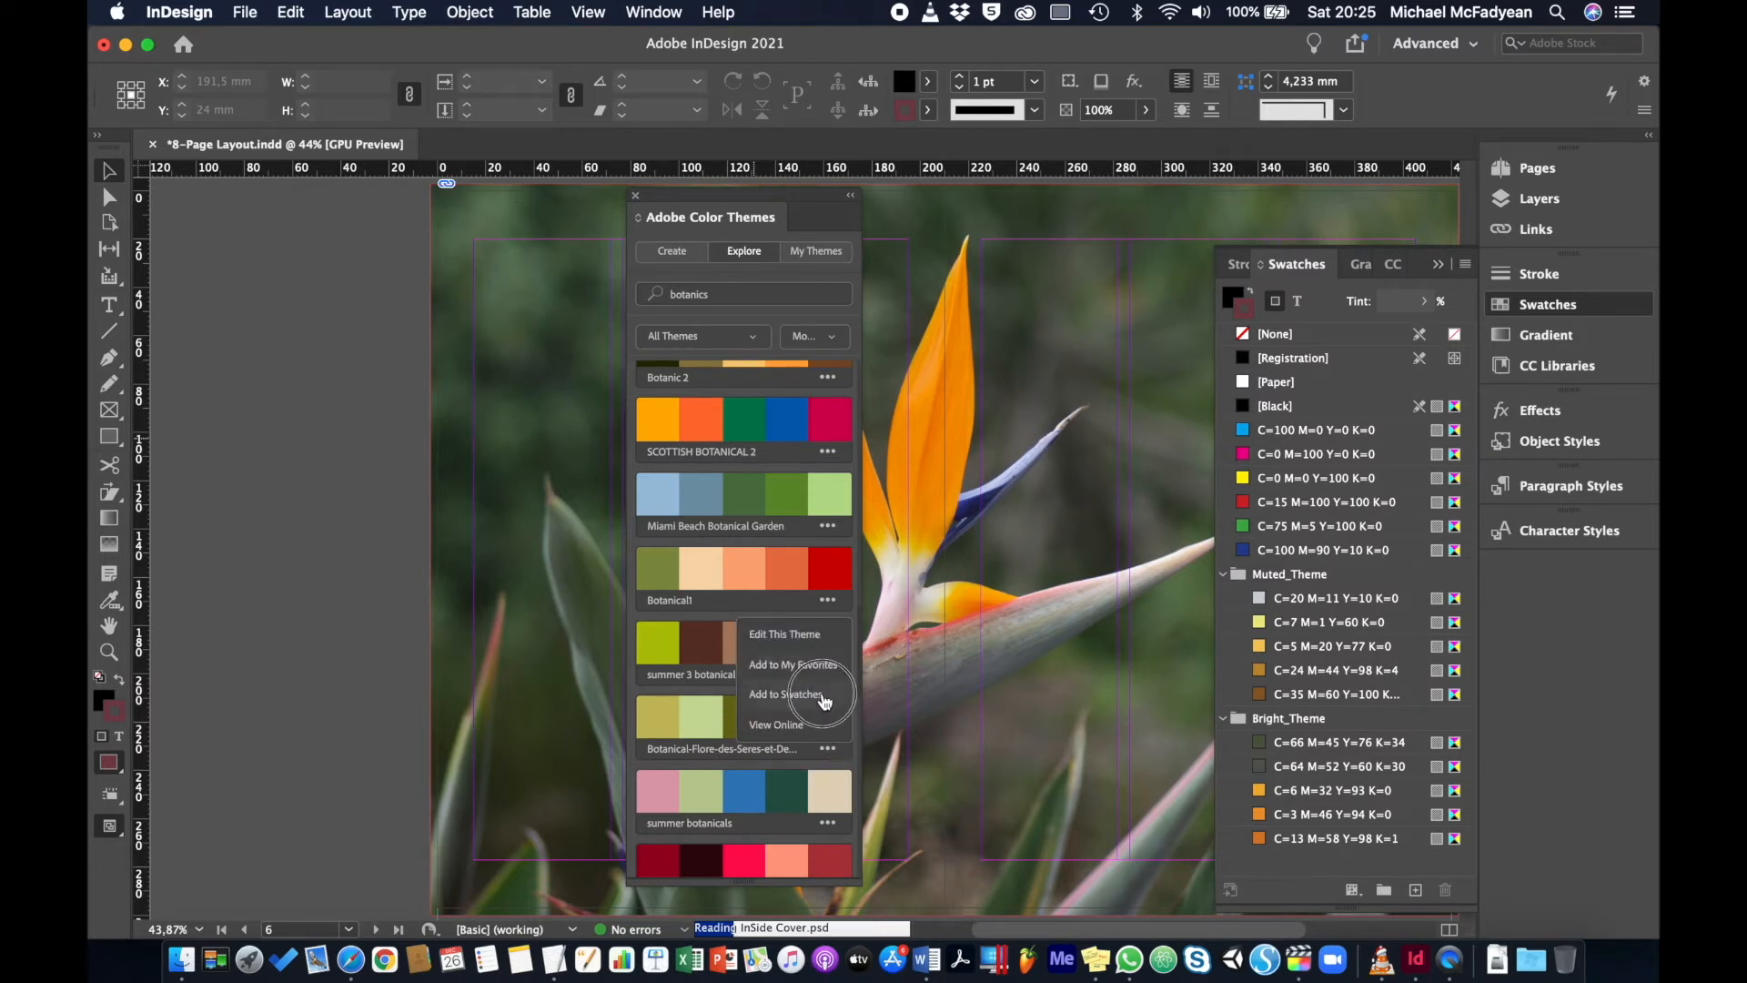
click(825, 701)
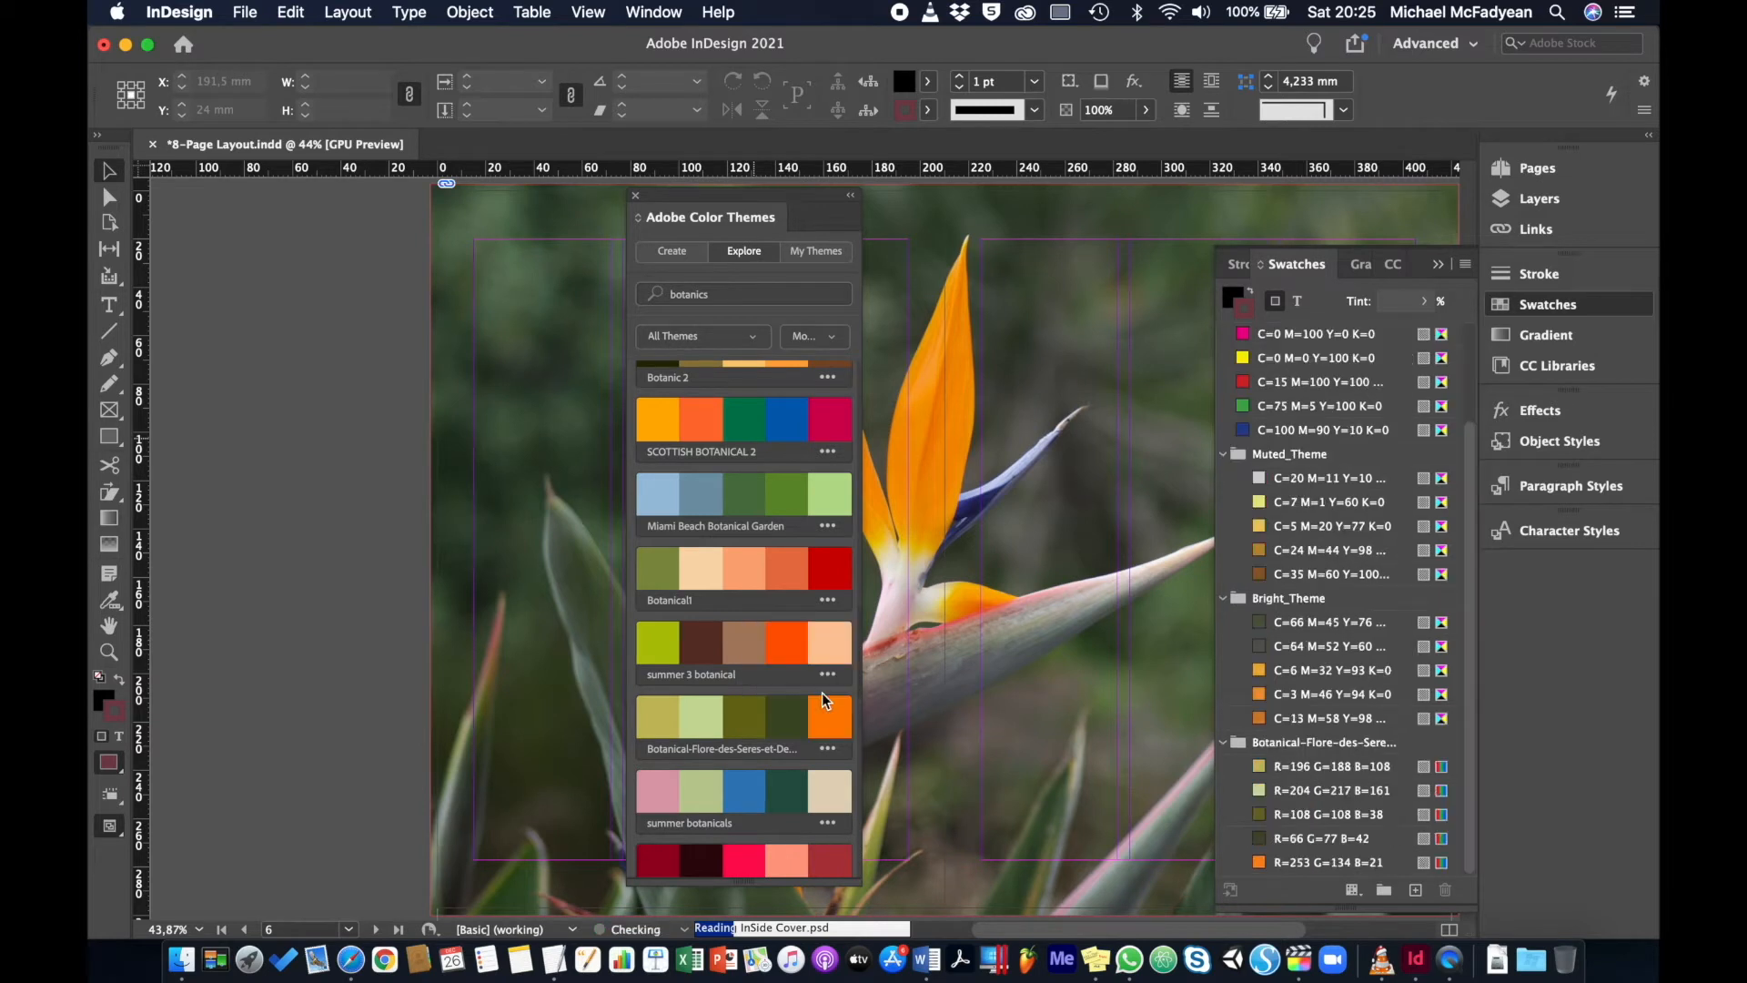
click(636, 197)
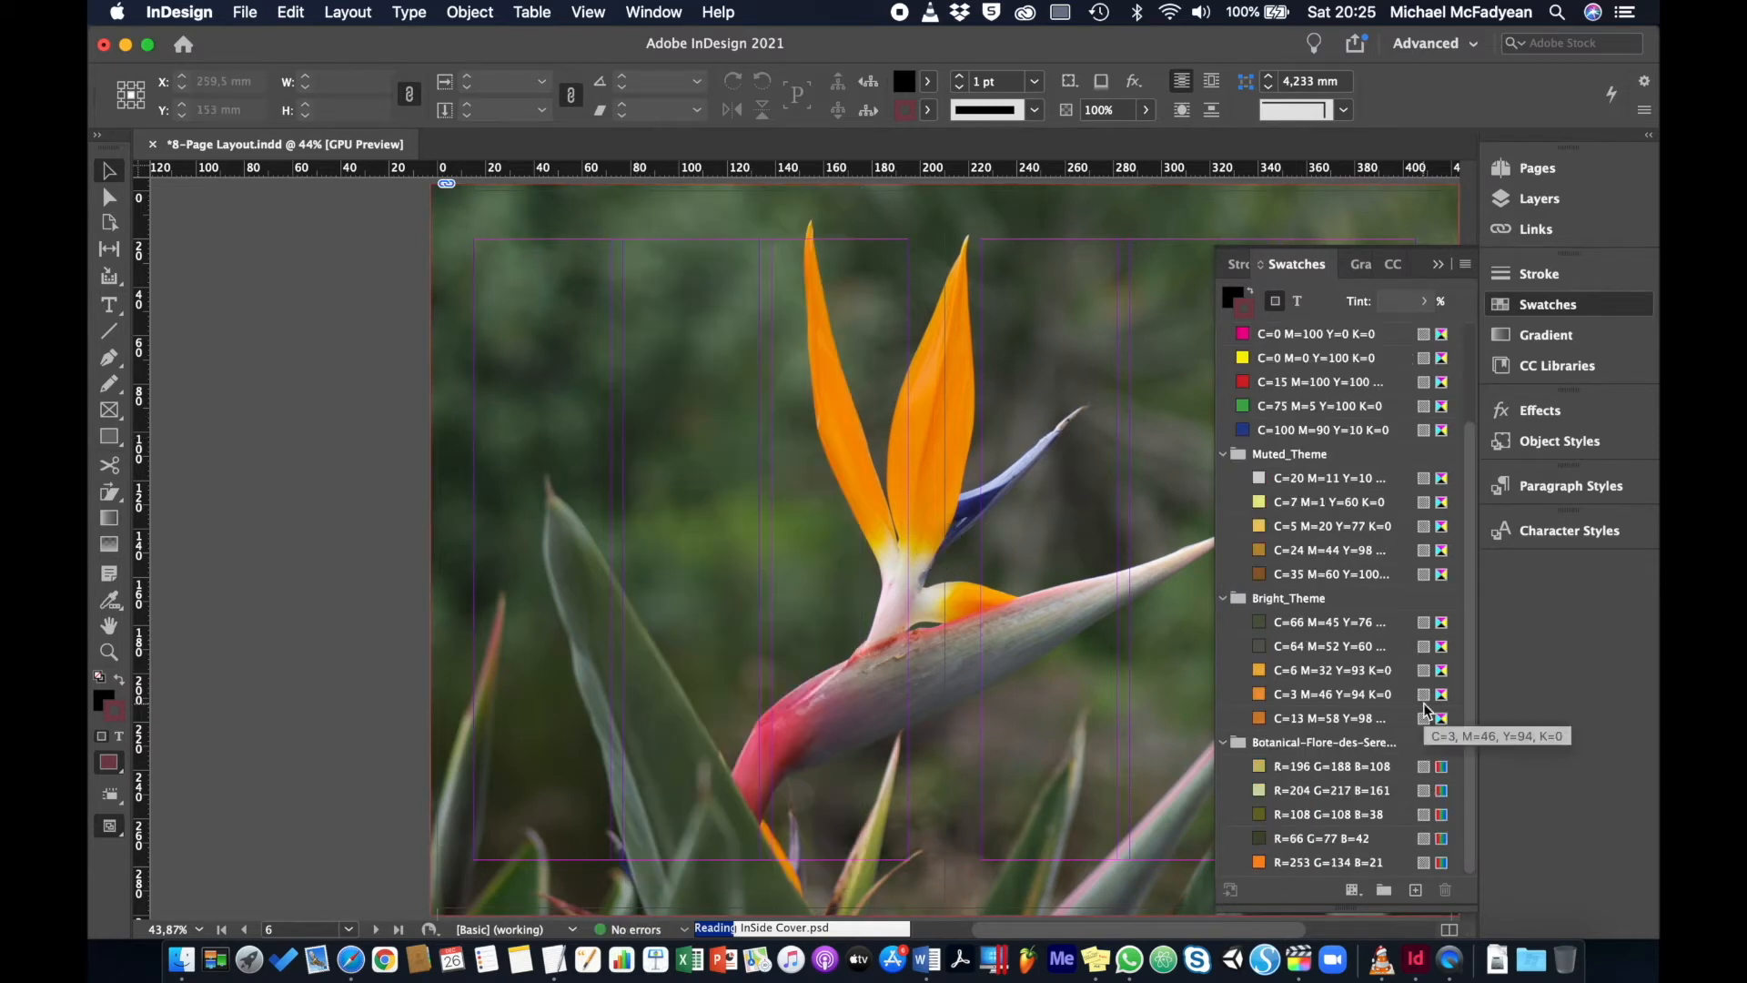
Collapse the Muted_Theme, Bright_Theme and Botanical-Flore-des-Seres swatch groups
click(1224, 456)
click(1227, 598)
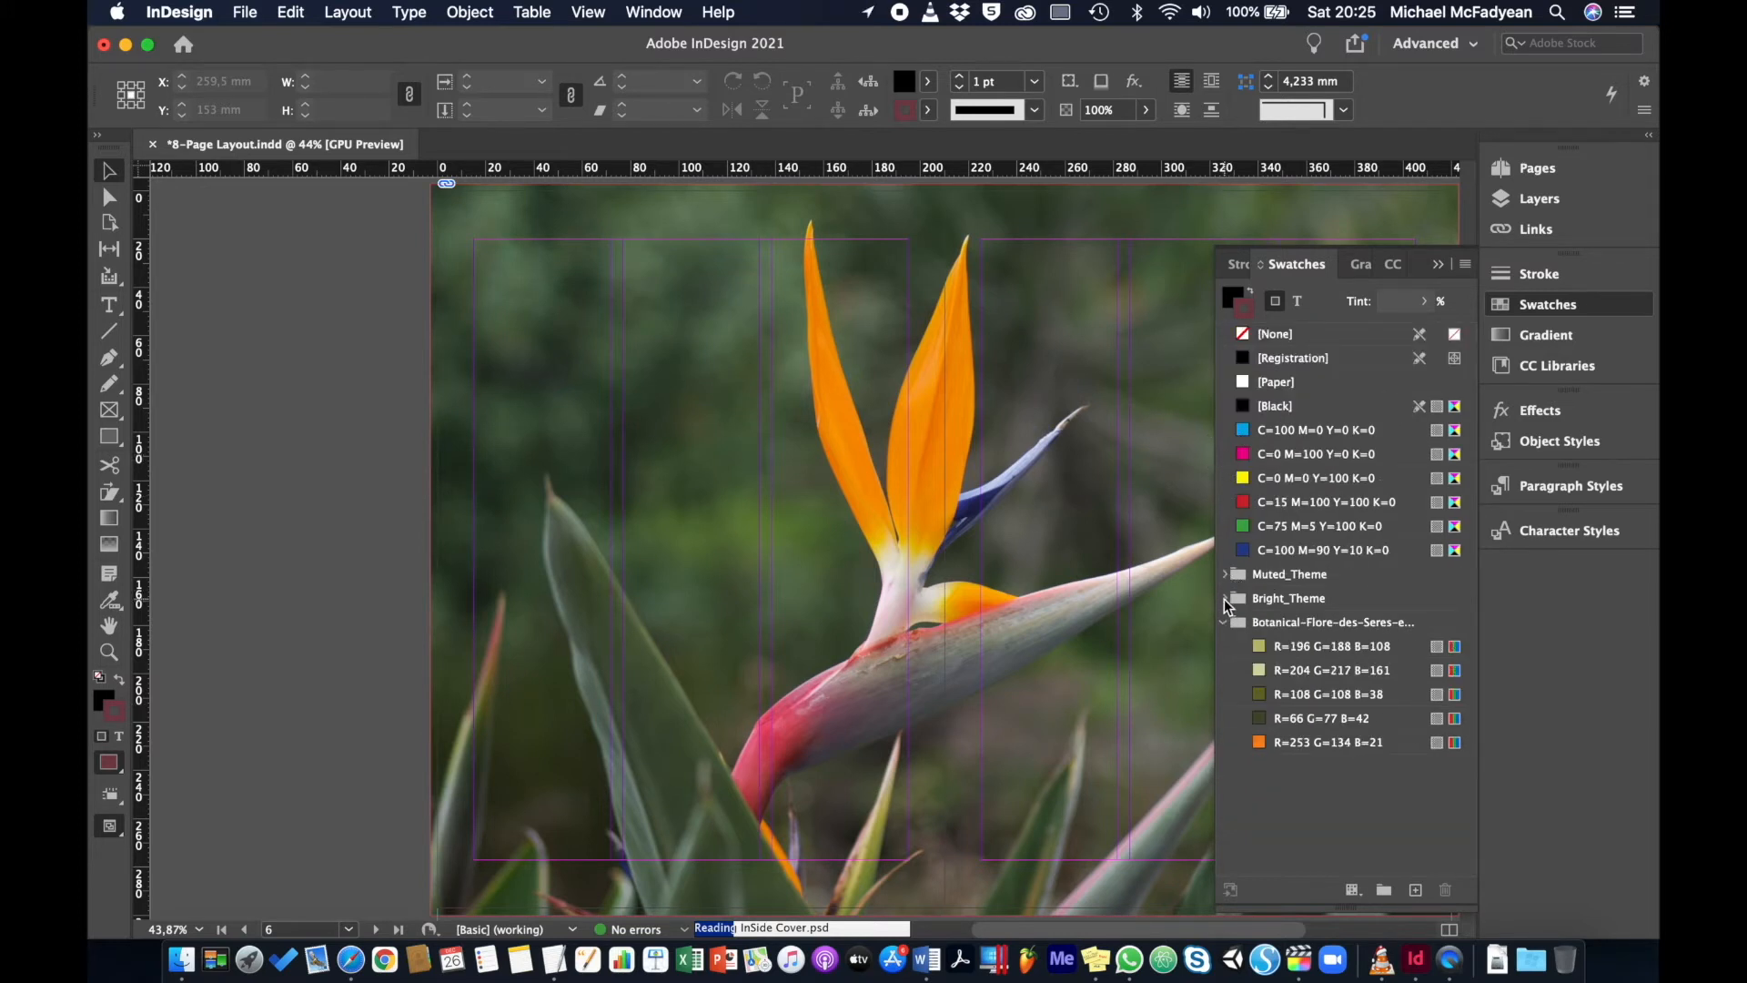
click(1225, 622)
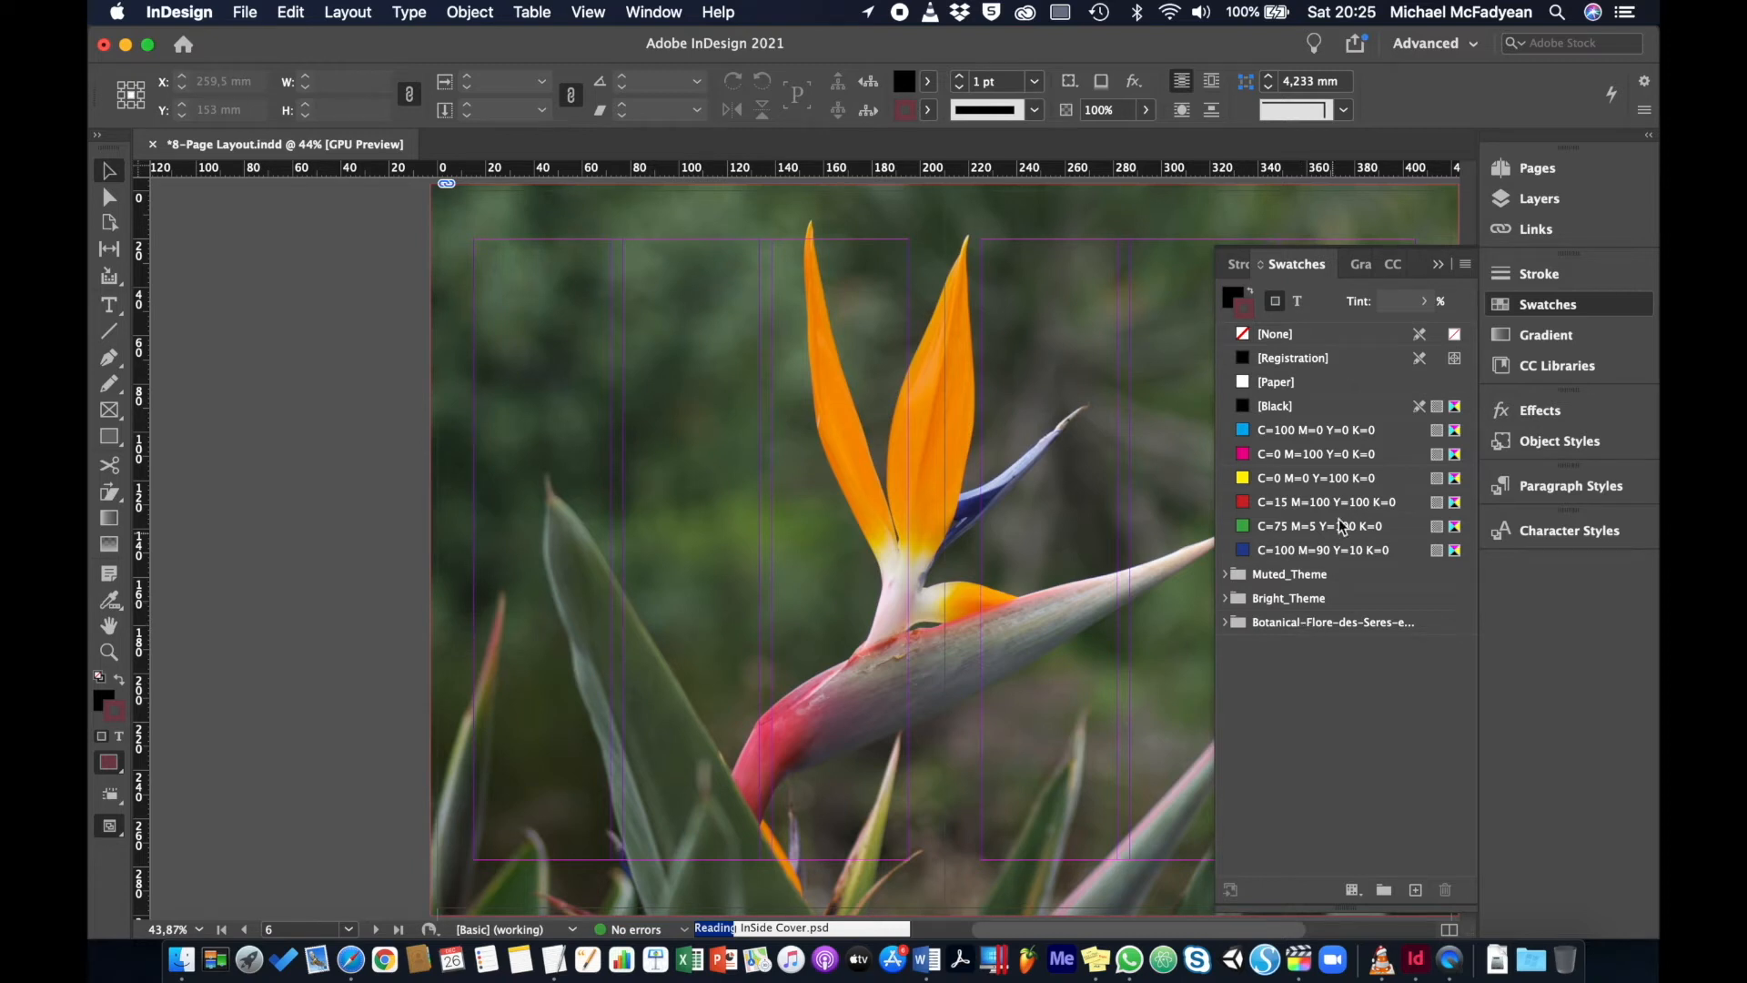
click(1300, 546)
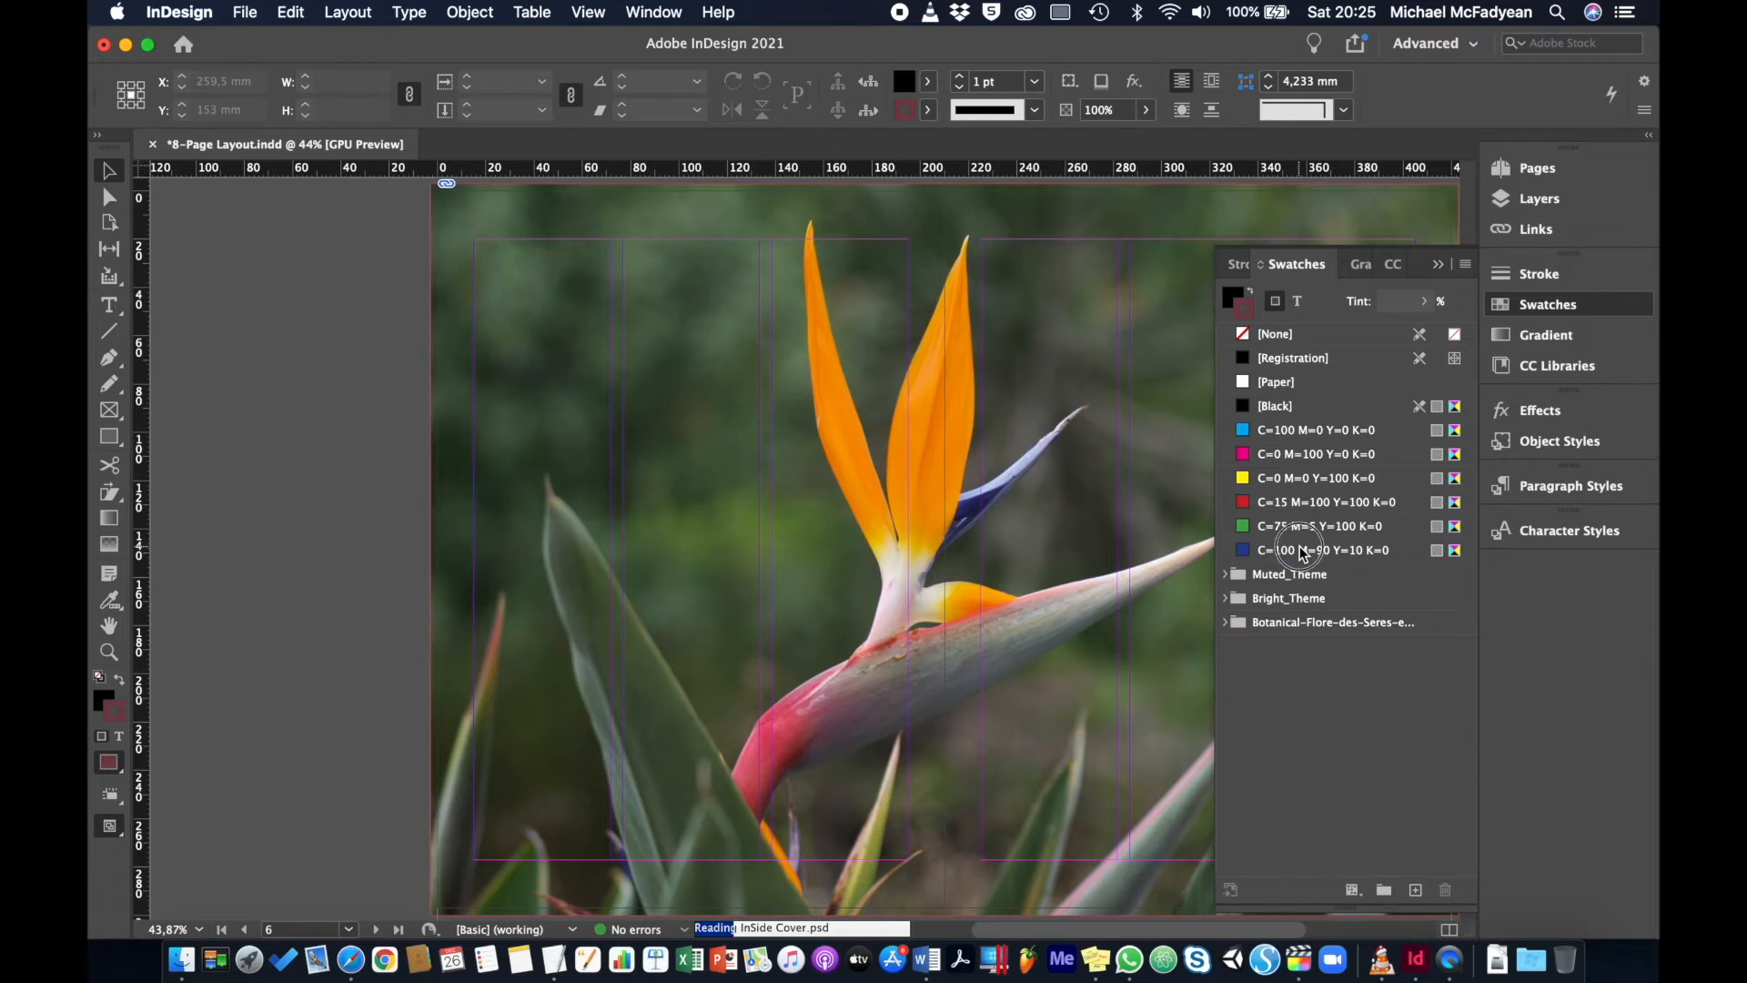
shift+click(1280, 431)
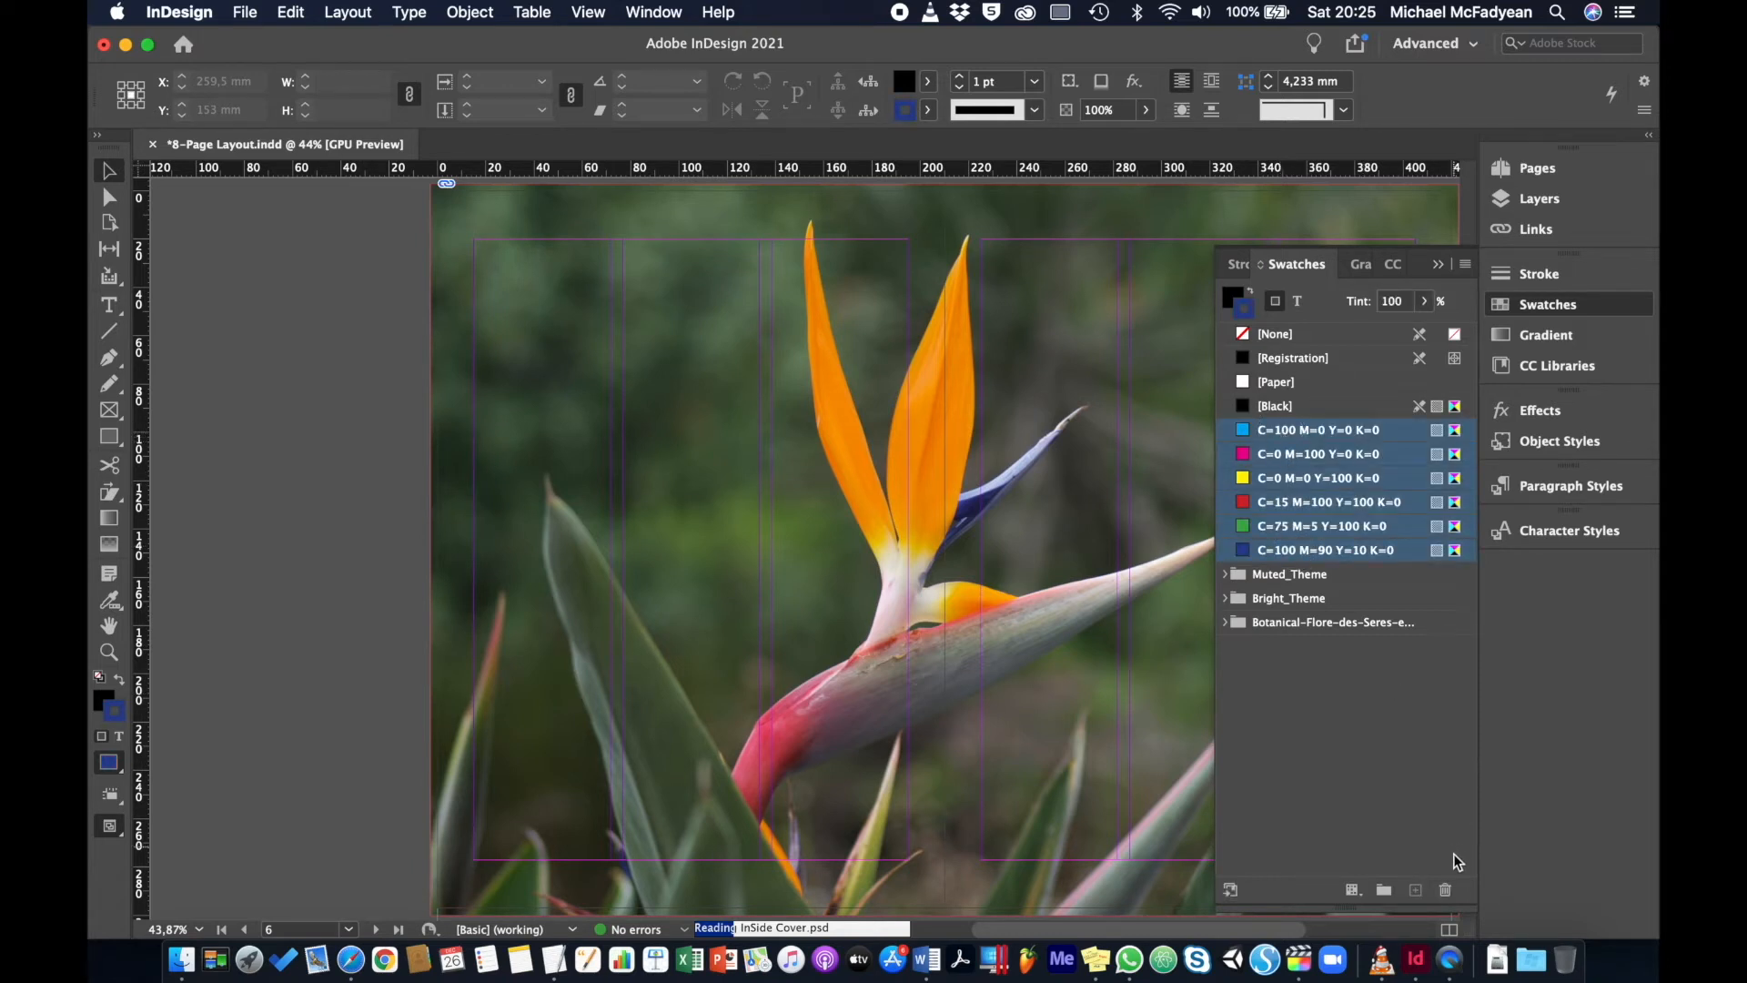
click(1445, 889)
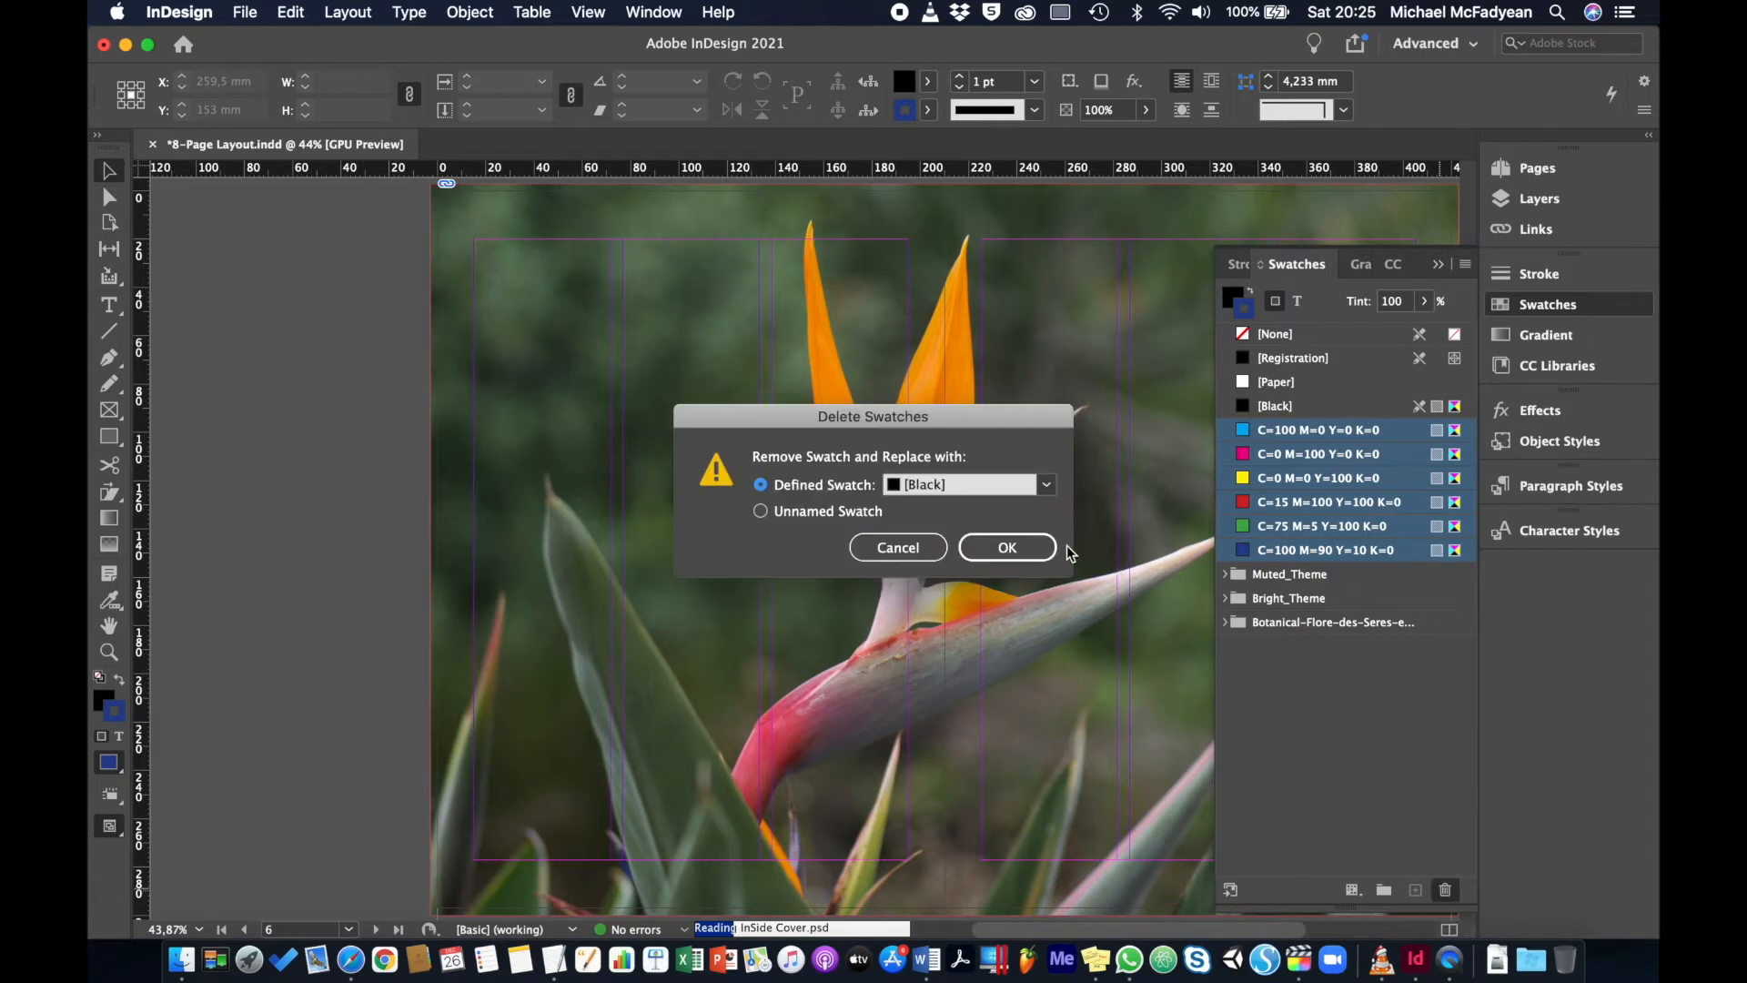
click(1010, 549)
key(super+z)
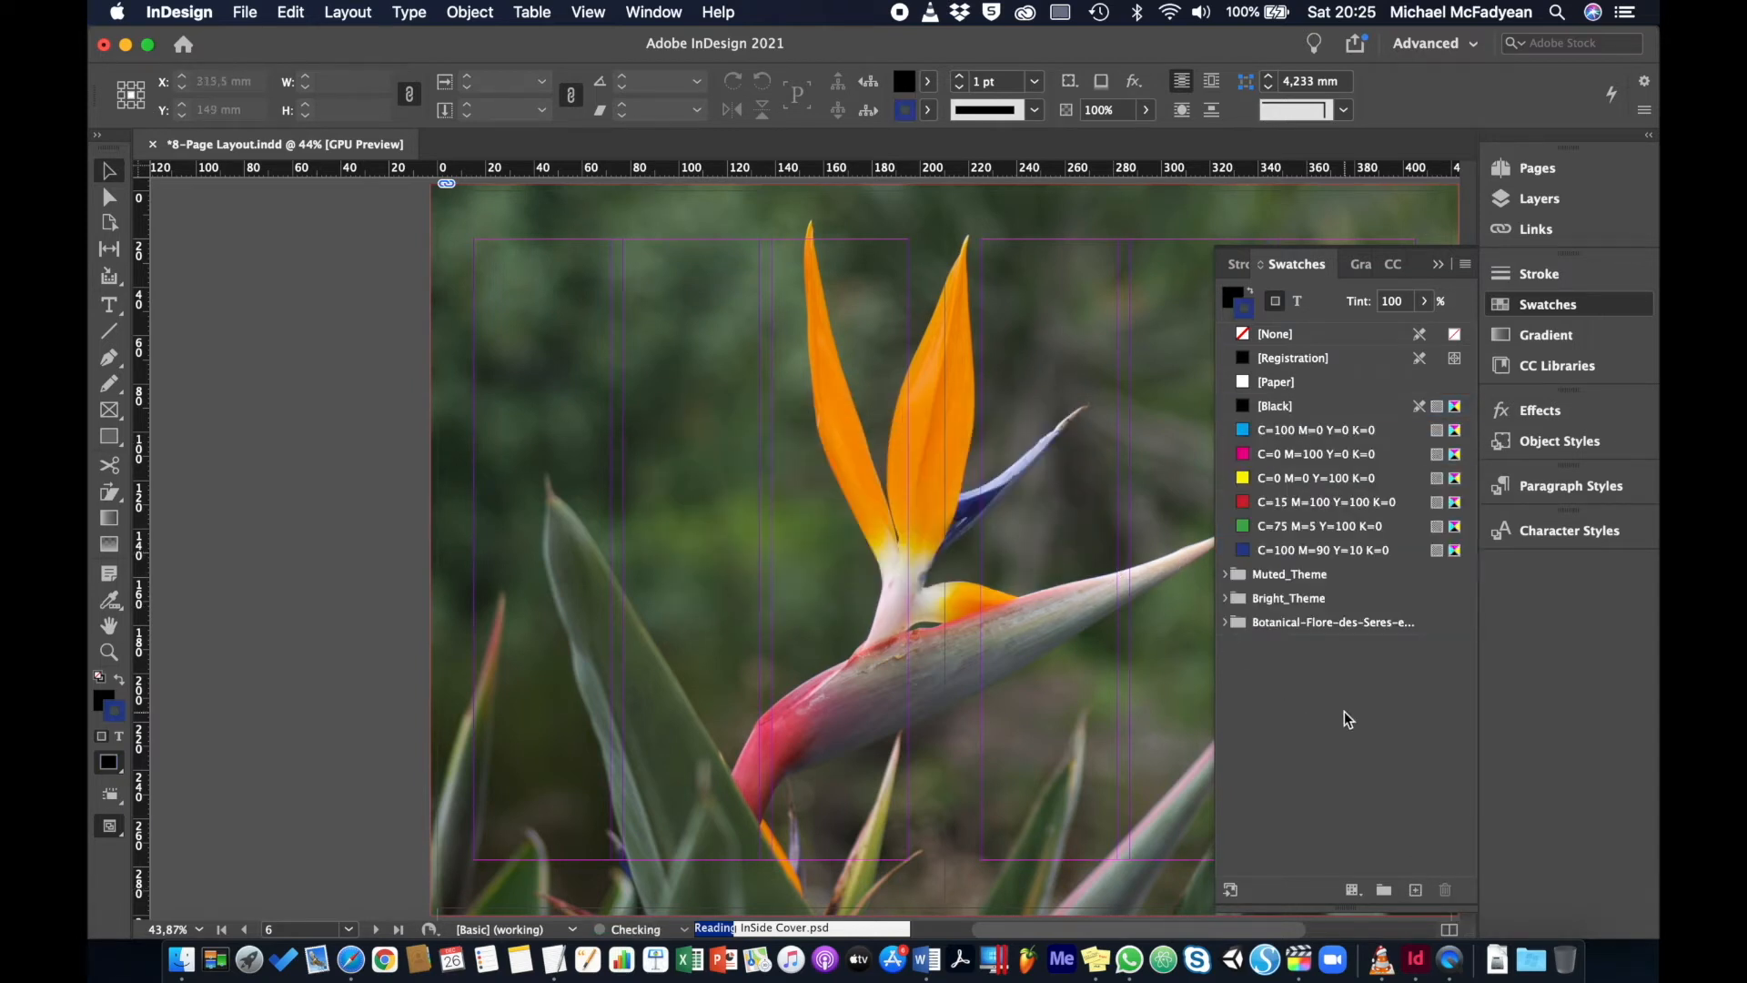
Delete the six default CMYK colour swatches below [Black], replacing them with the defined swatch [Black]
shift+click(1318, 431)
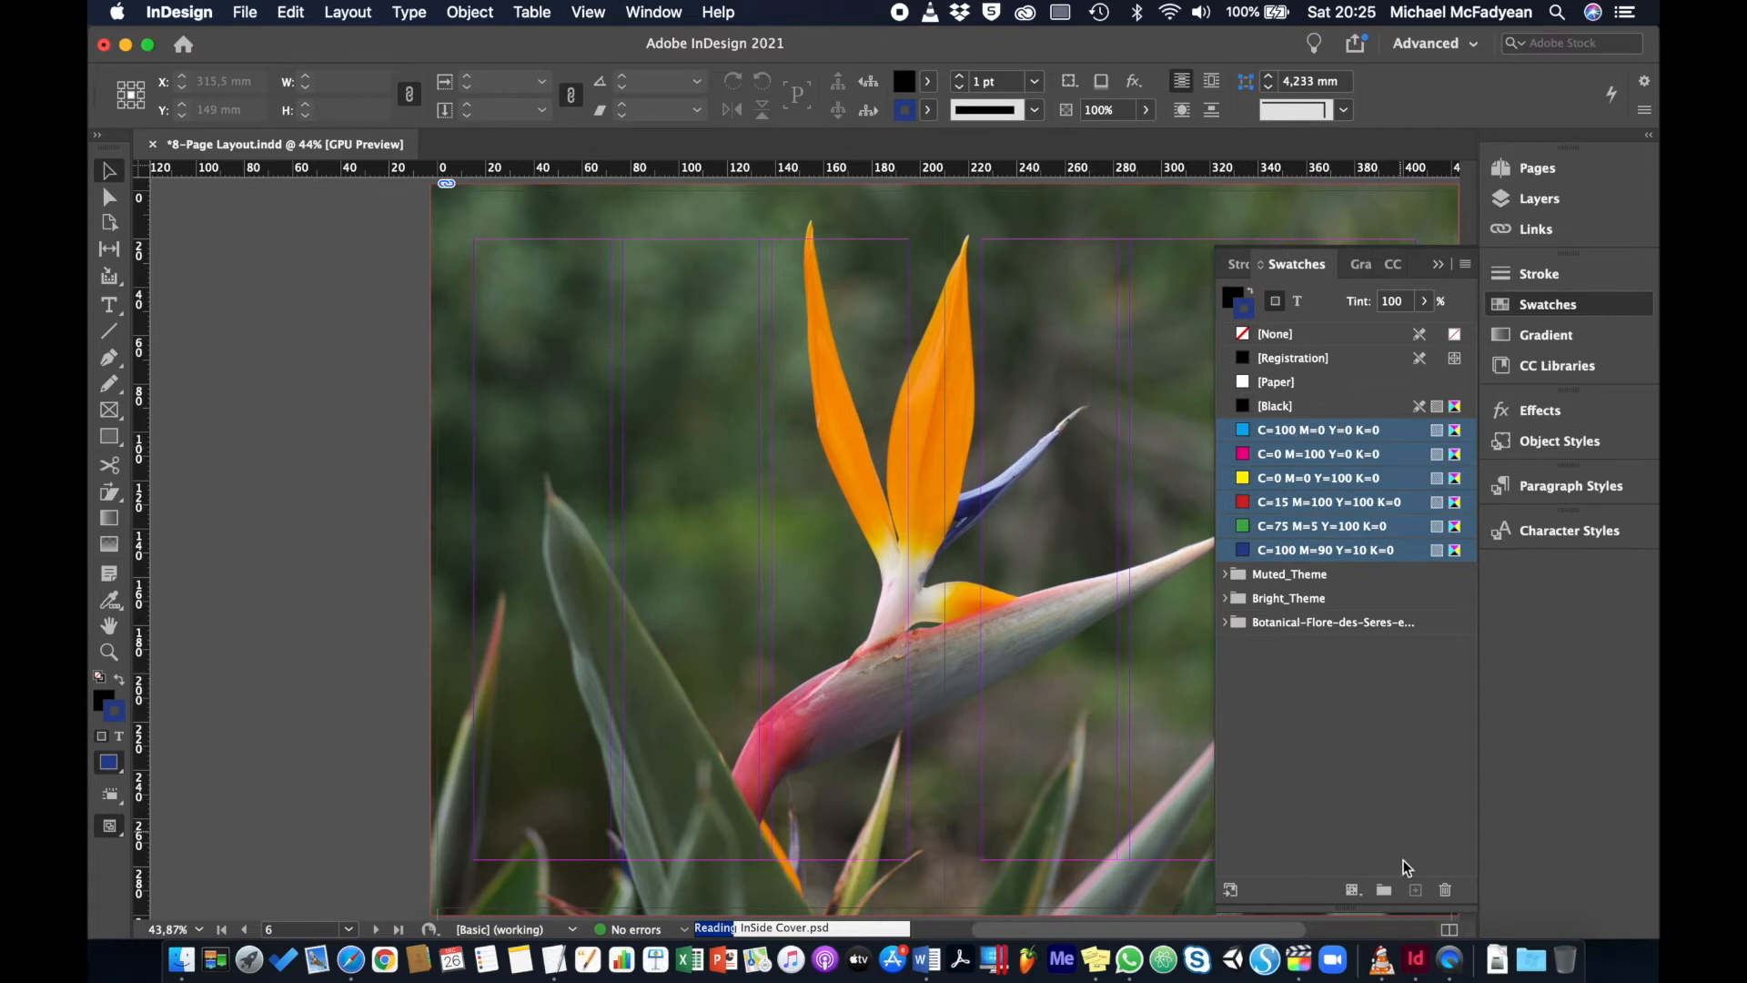
click(1446, 890)
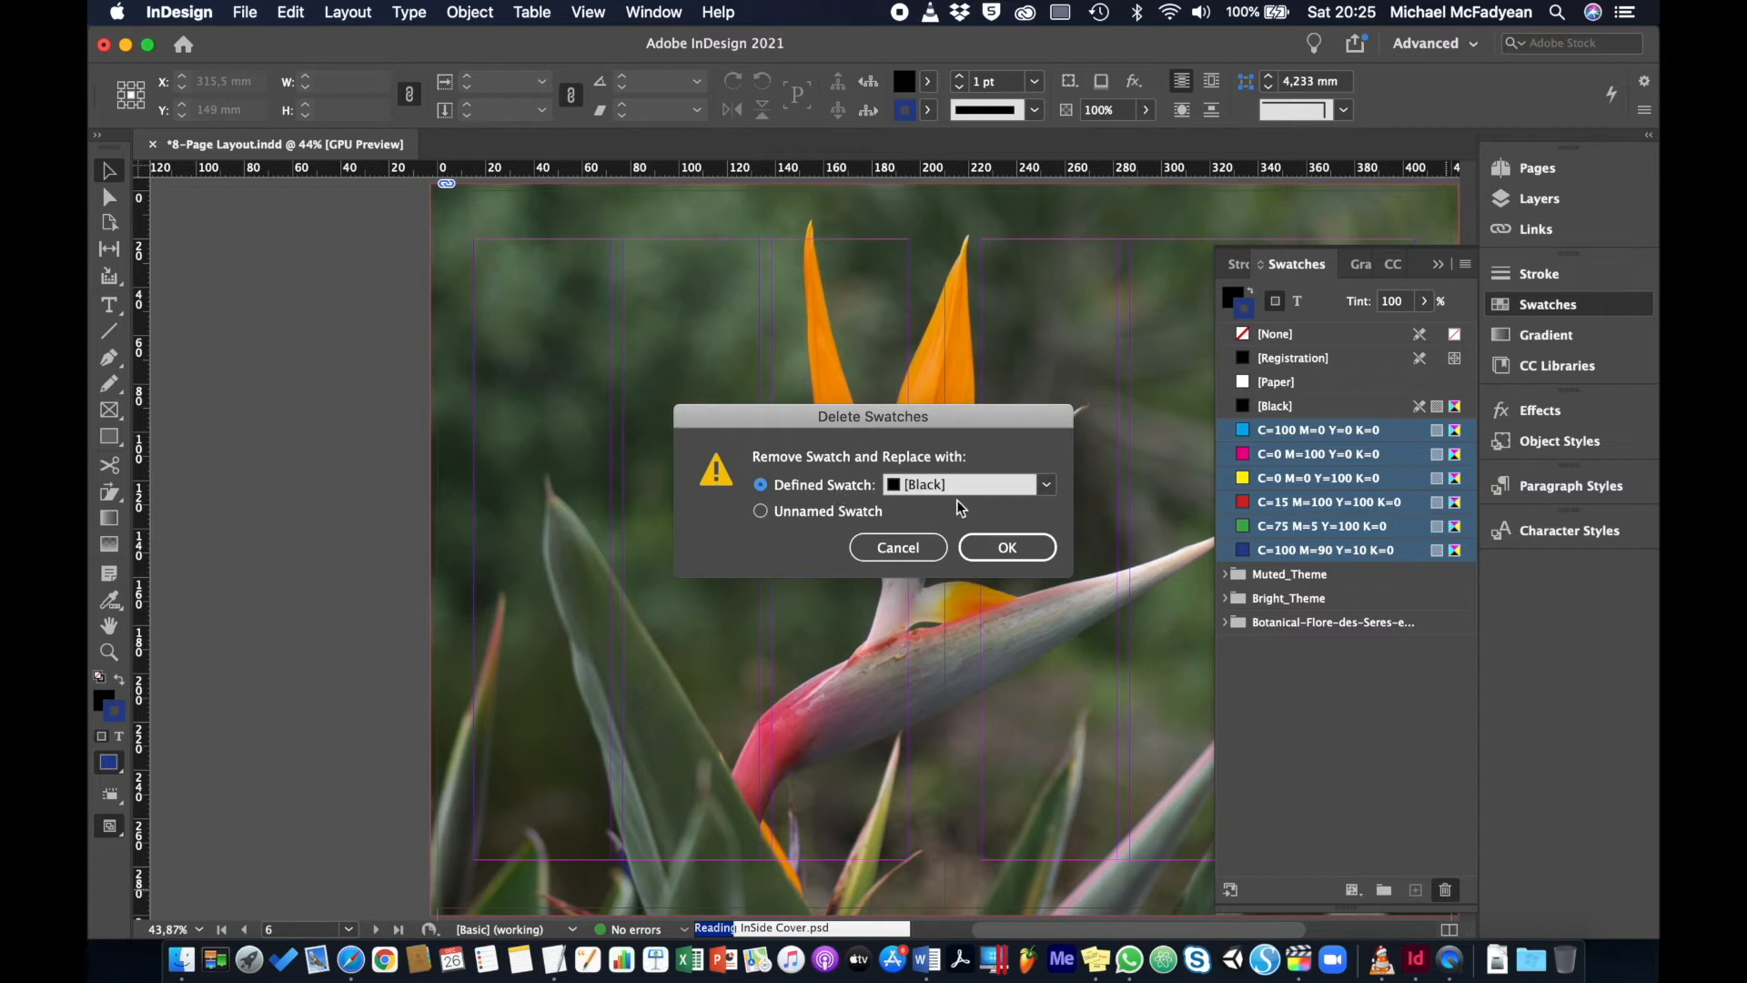
click(1001, 547)
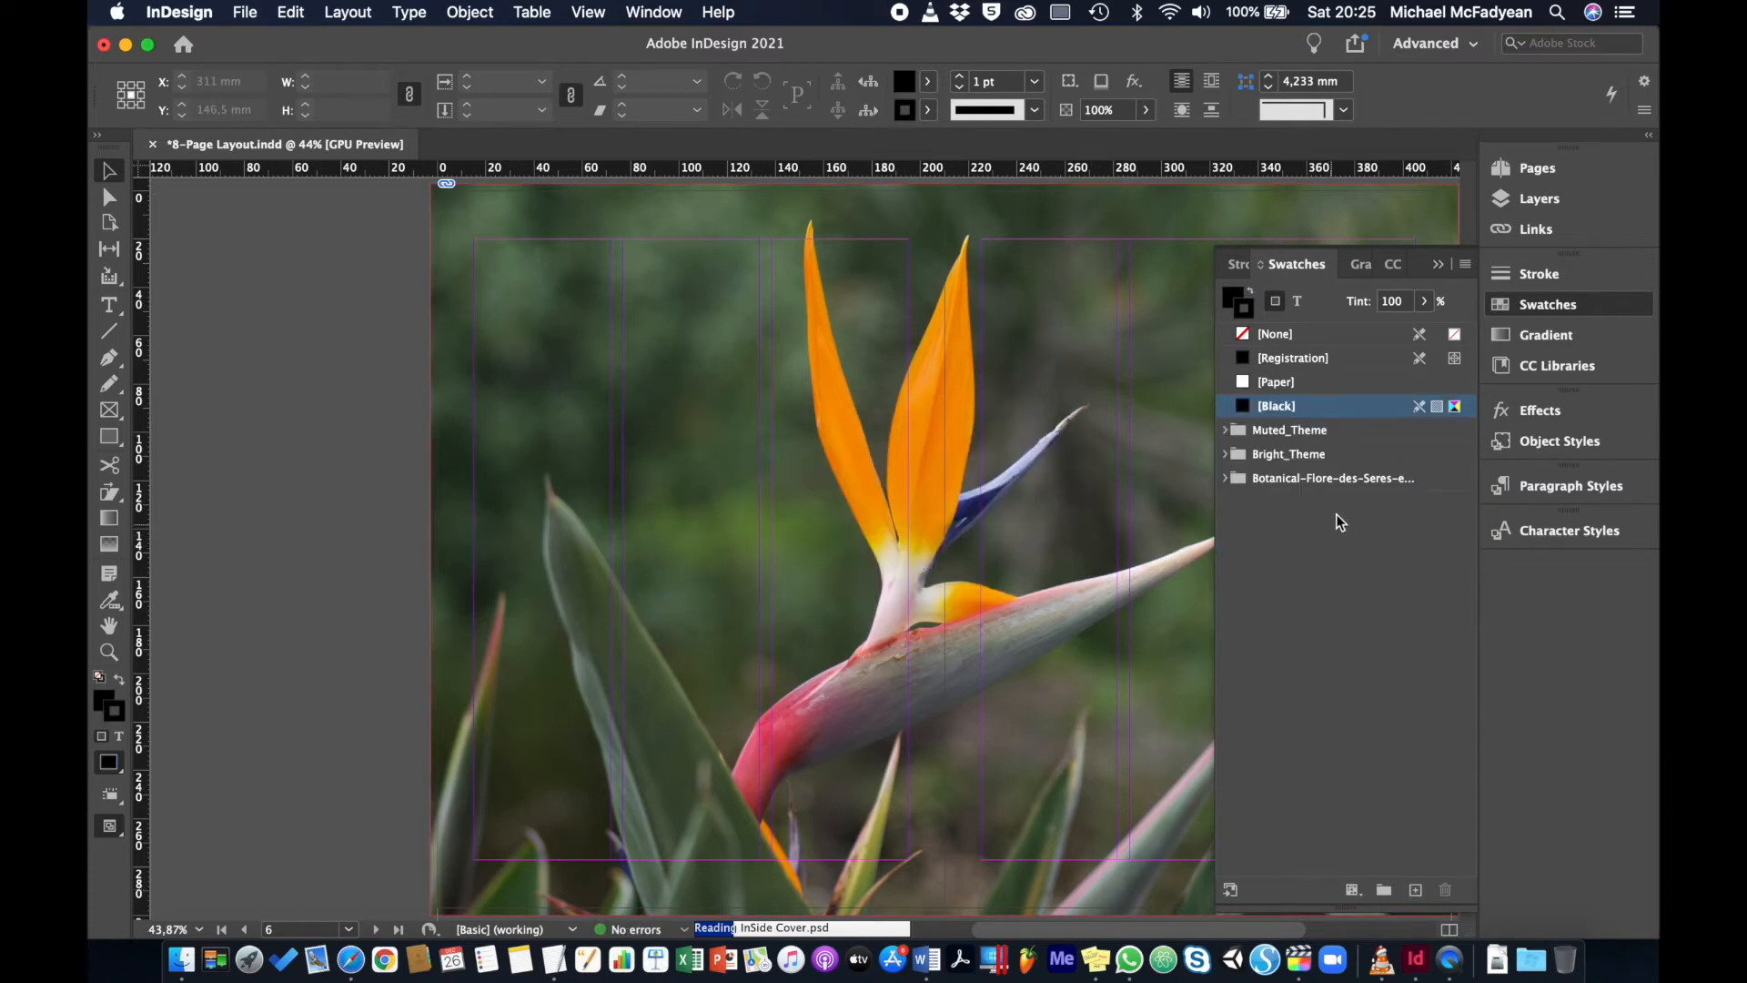
Create a new colour group in the swatches and name it "DBG Colour Theme"
click(1383, 890)
double_click(1299, 503)
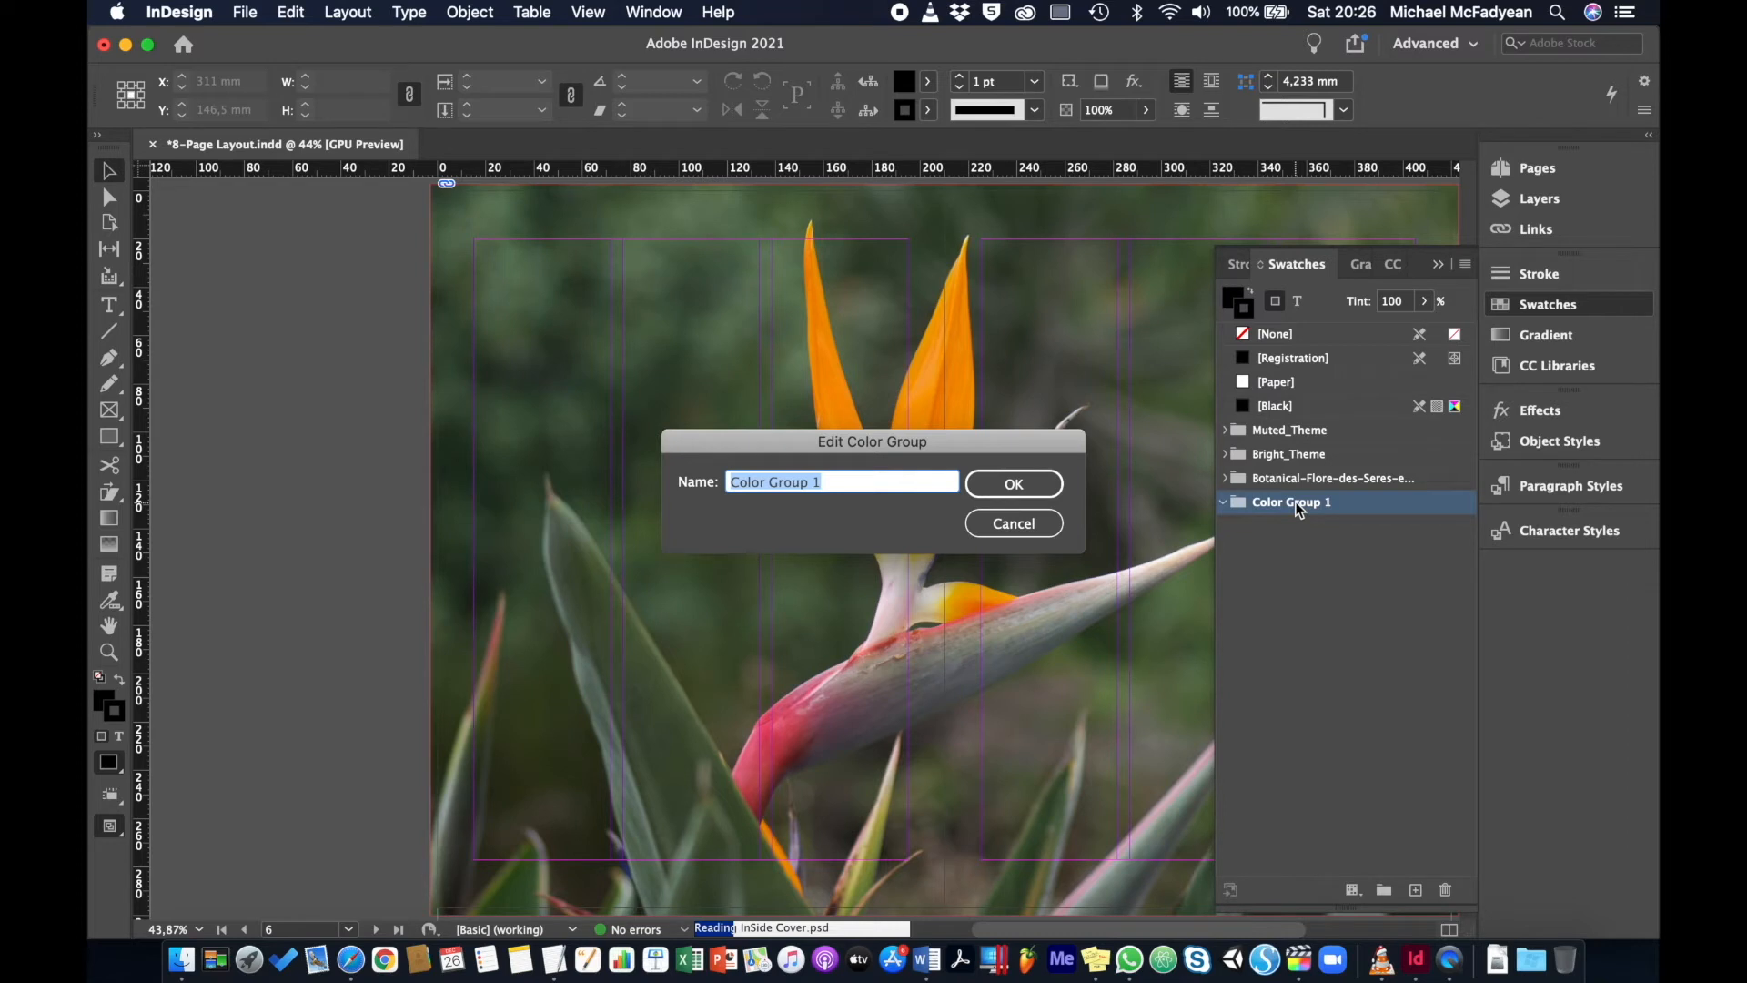
text(D)
text(BG Colour Group)
text(Thjeme)
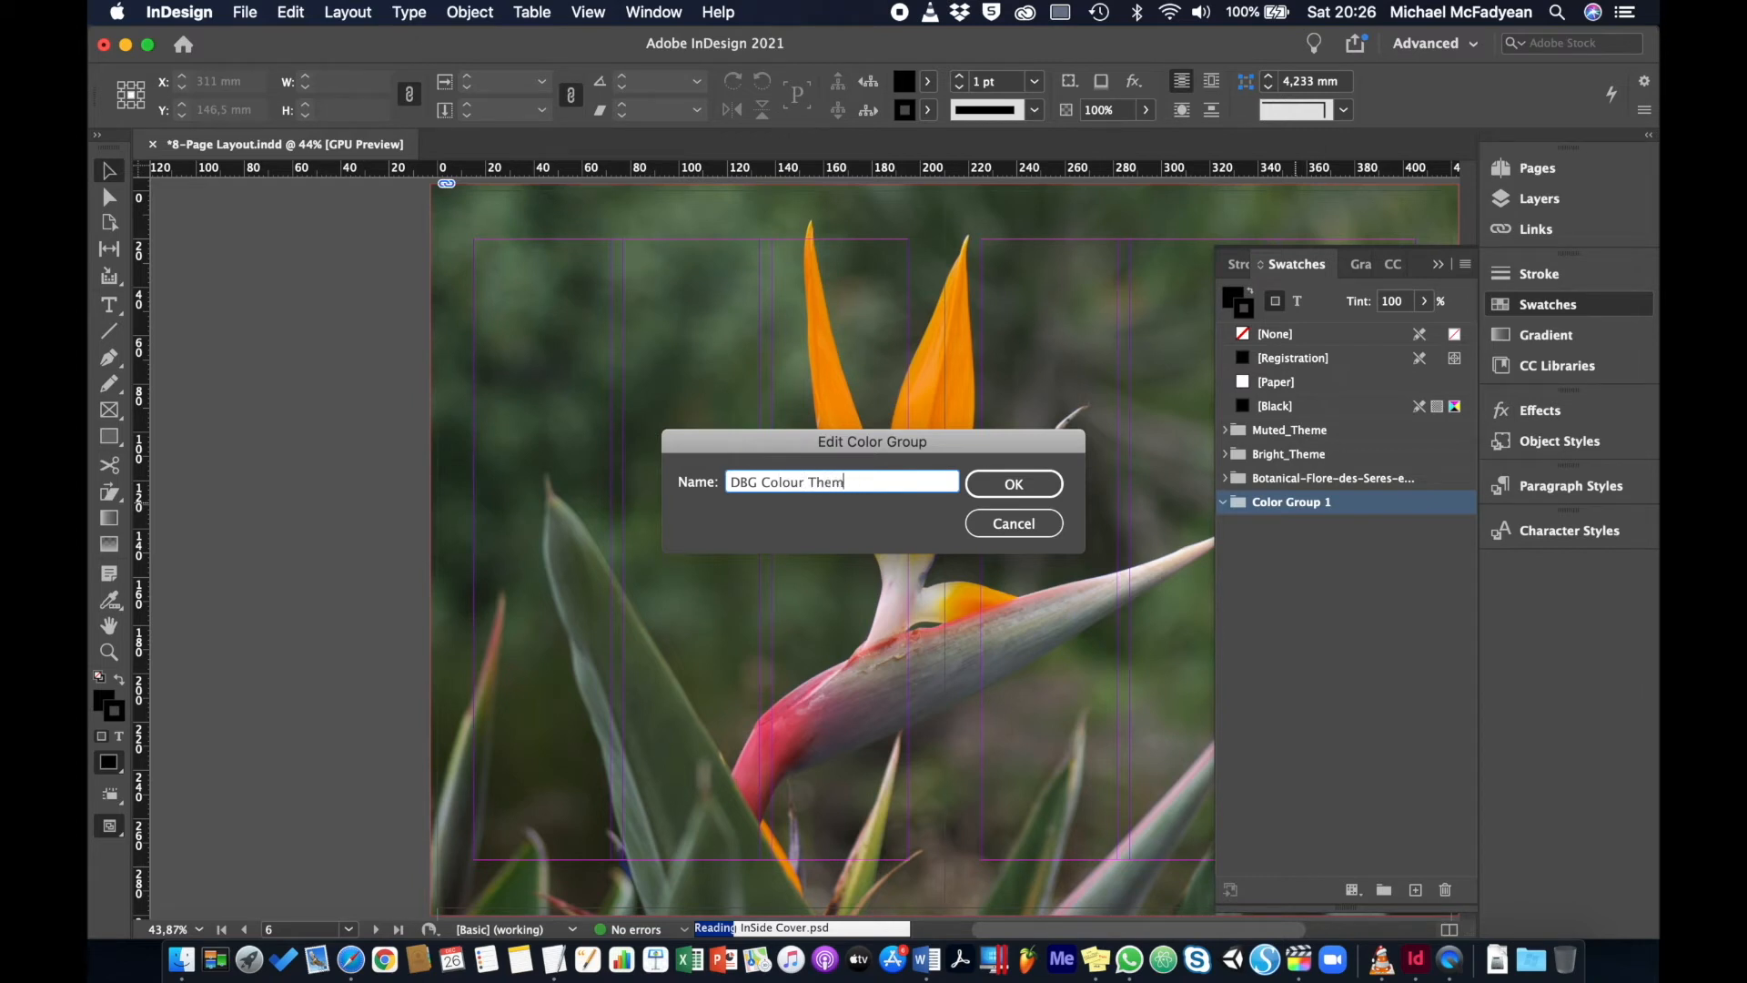
text(e)
key(Return)
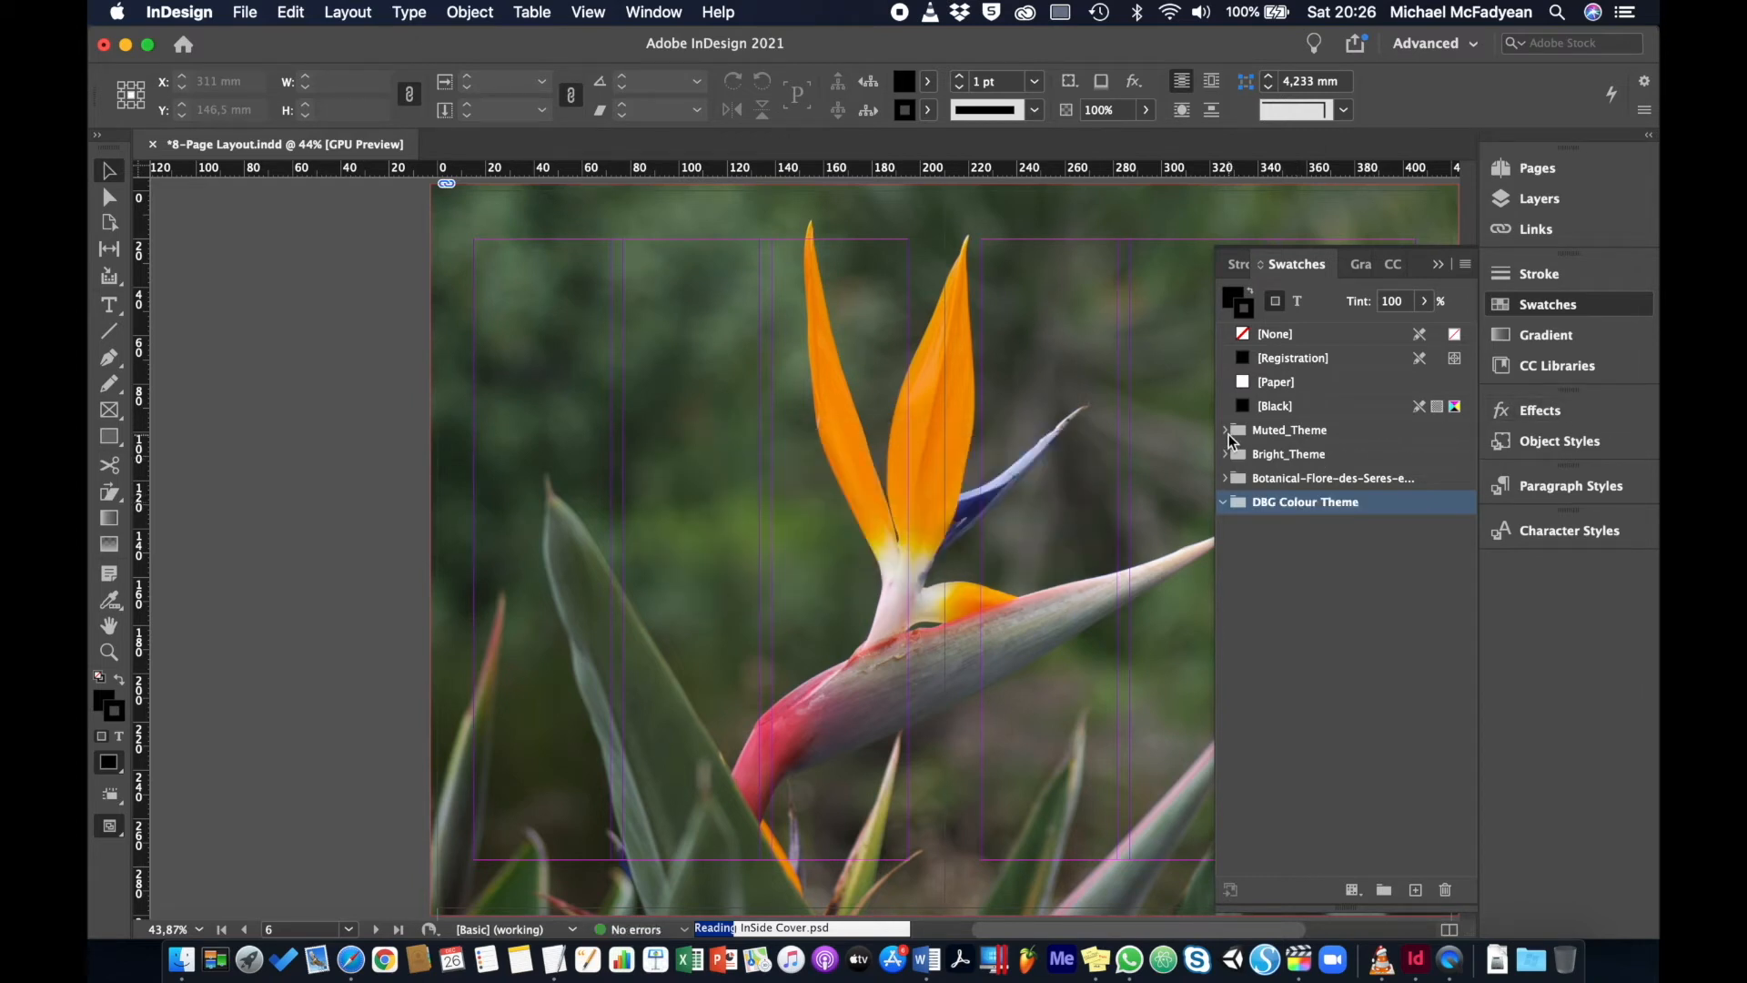
Move swatches C=5 M=20 Y=77 K=0 and C=35 M=60 Y=100 K=24 from Muted_Theme into DBG Colour Theme, and delete the Muted_Theme group
click(1225, 430)
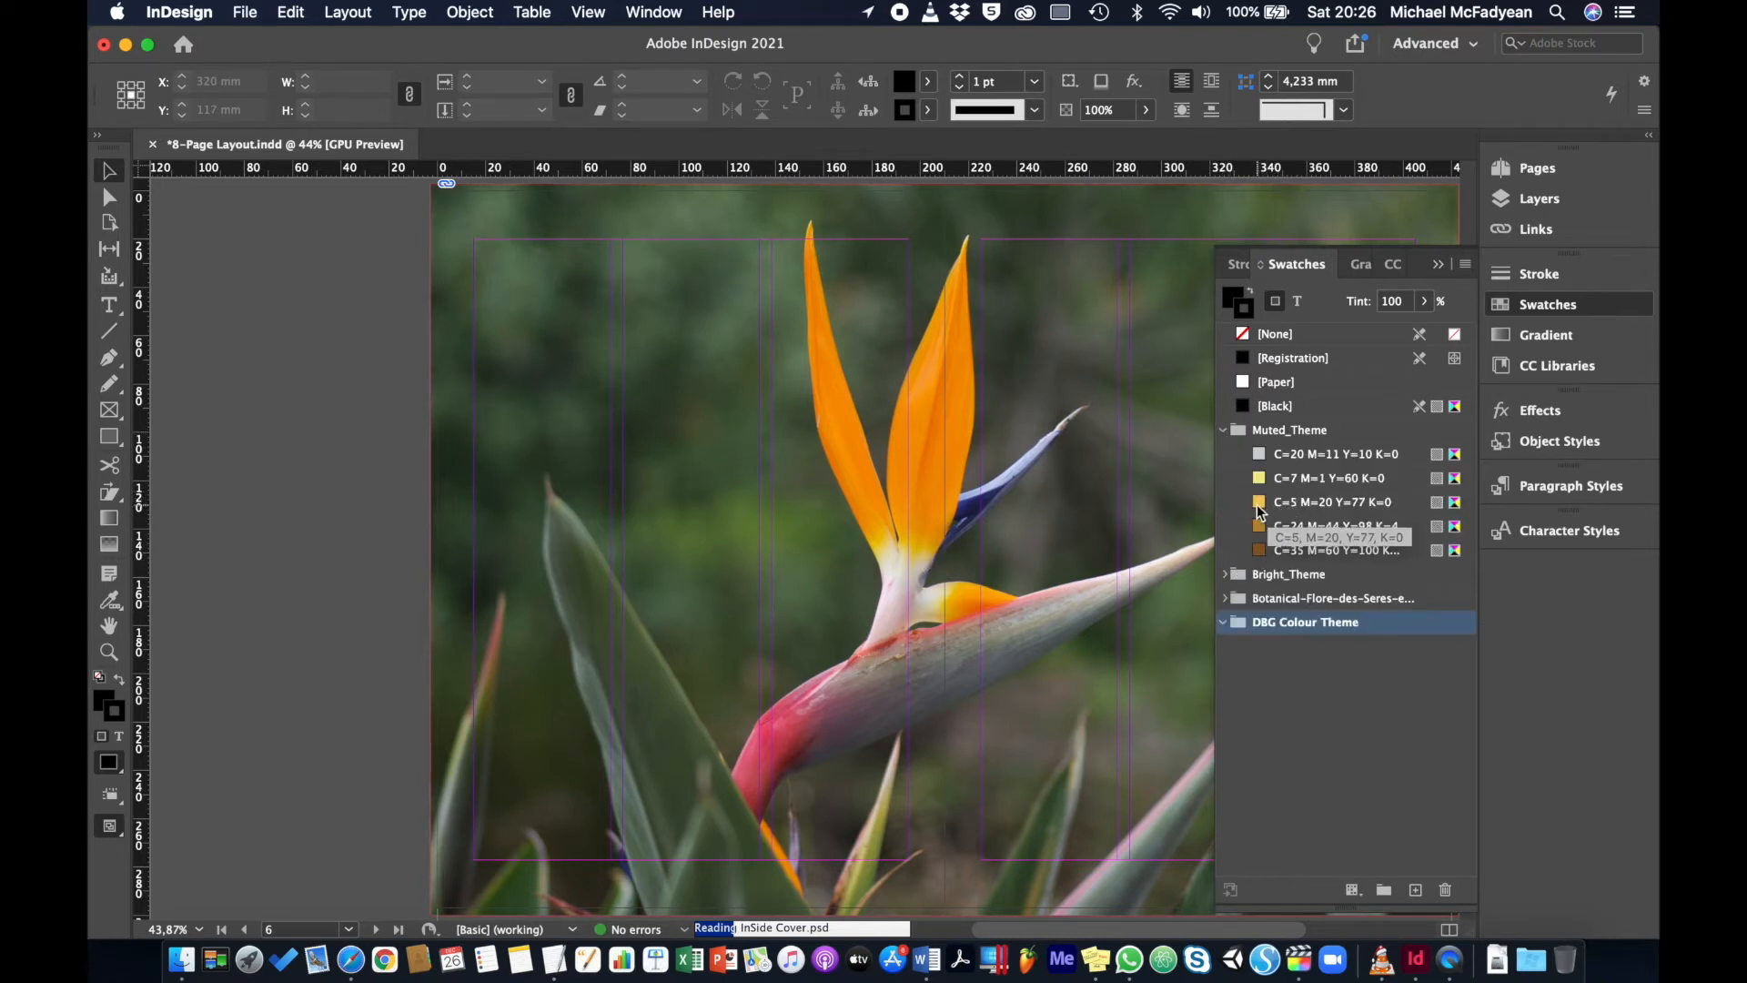
drag(1260, 506, 1254, 628)
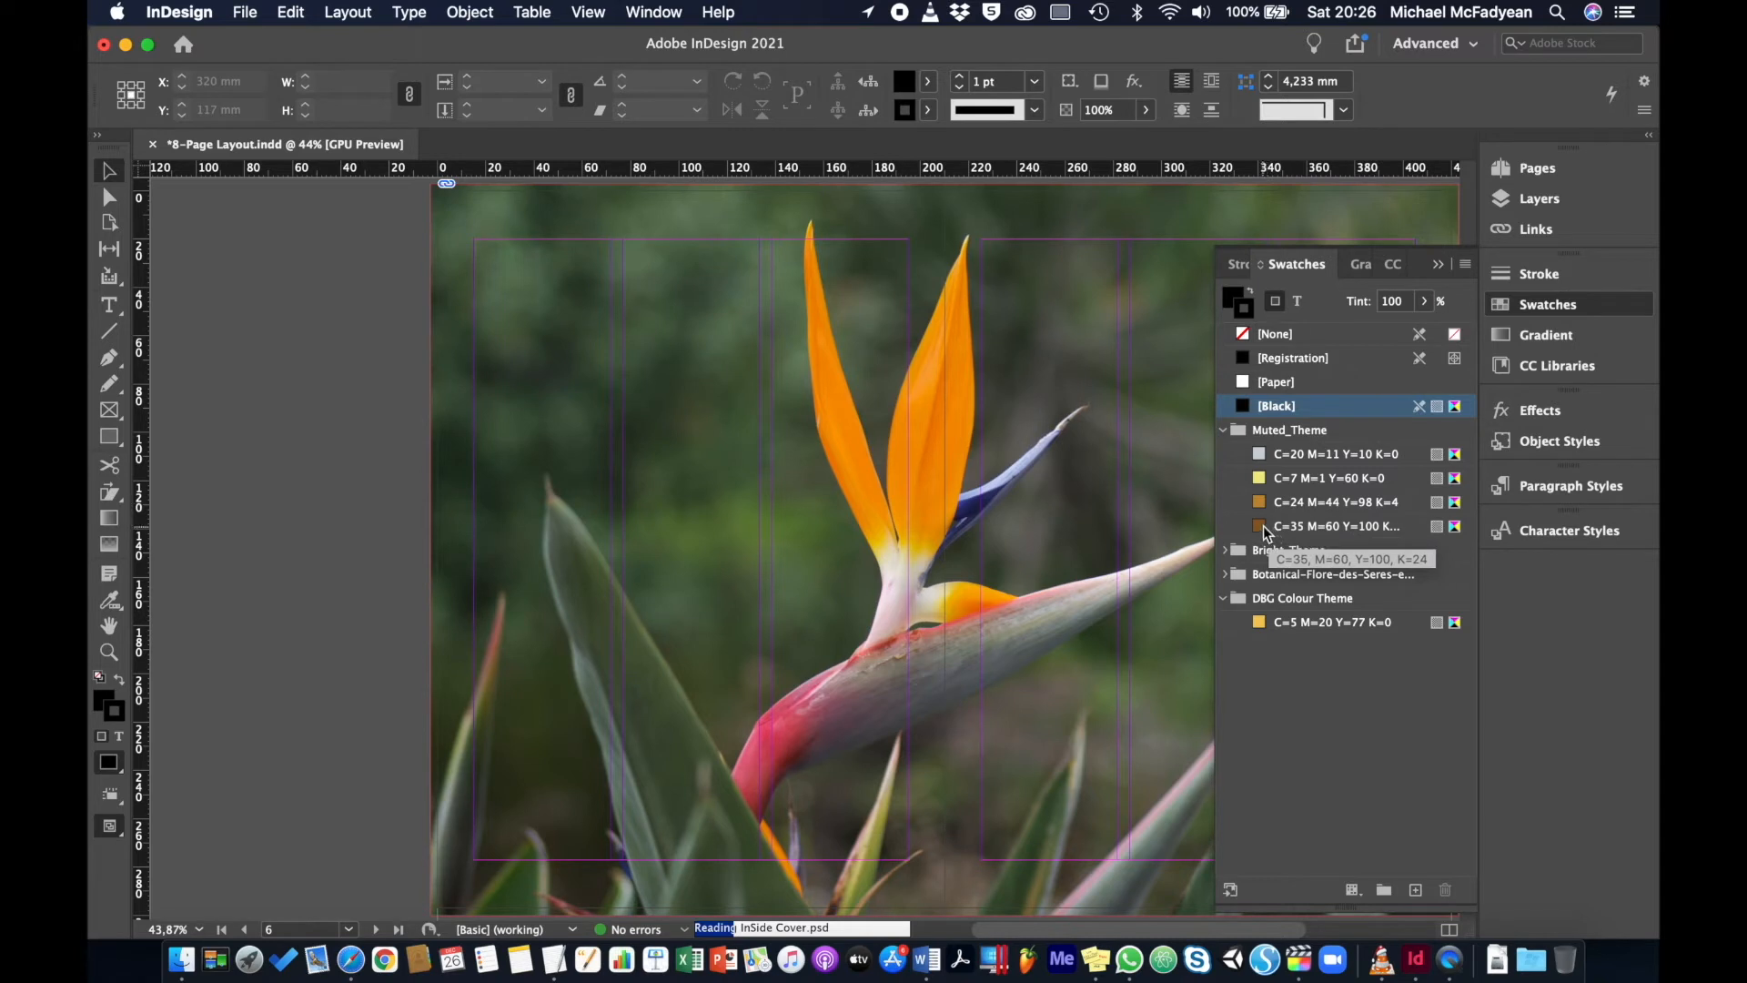
drag(1263, 526, 1267, 609)
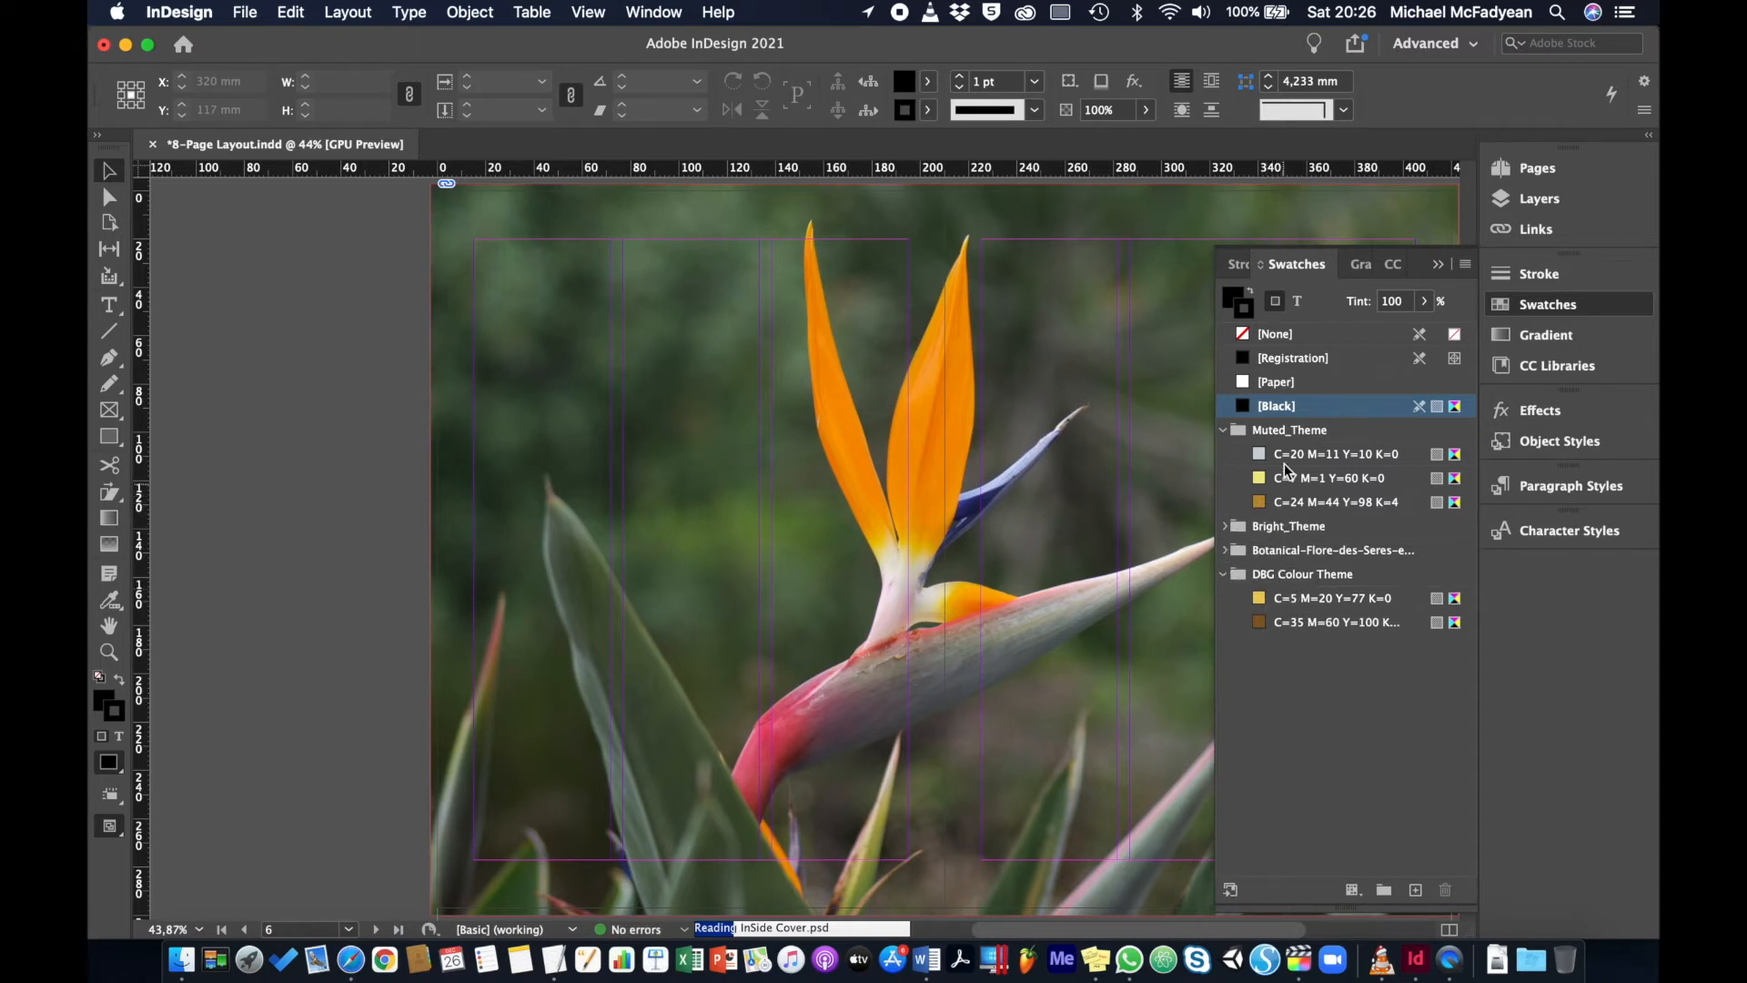
click(1288, 432)
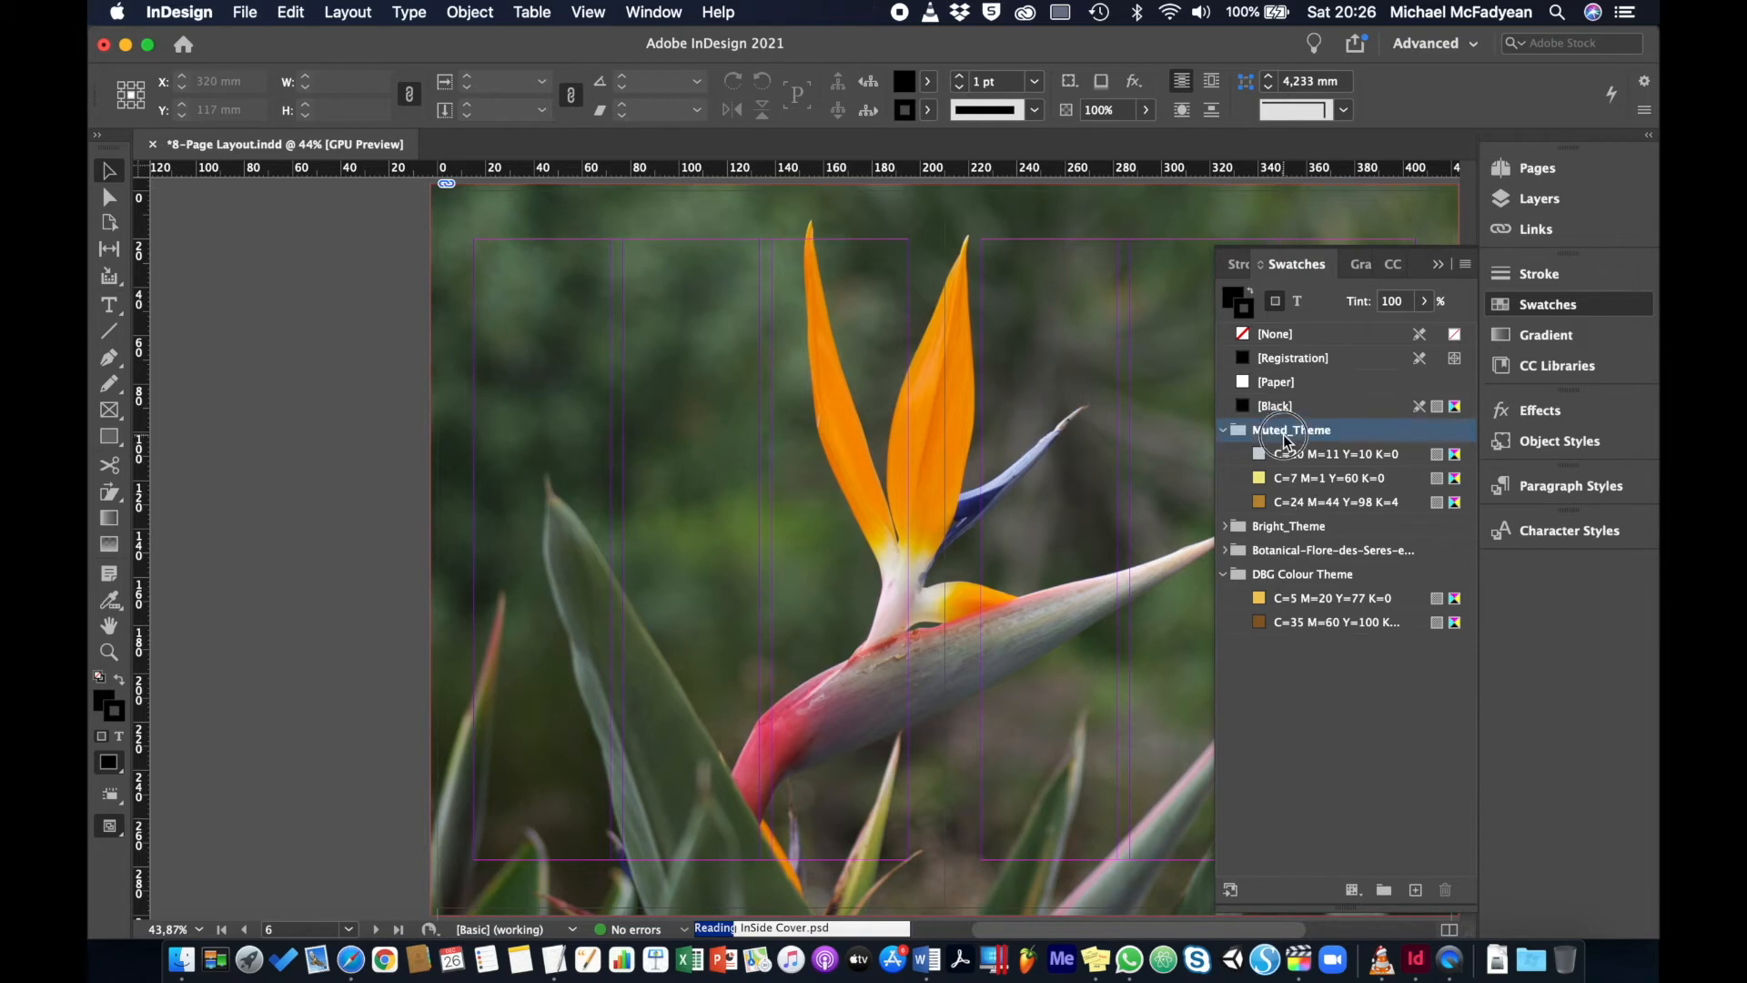
click(1446, 890)
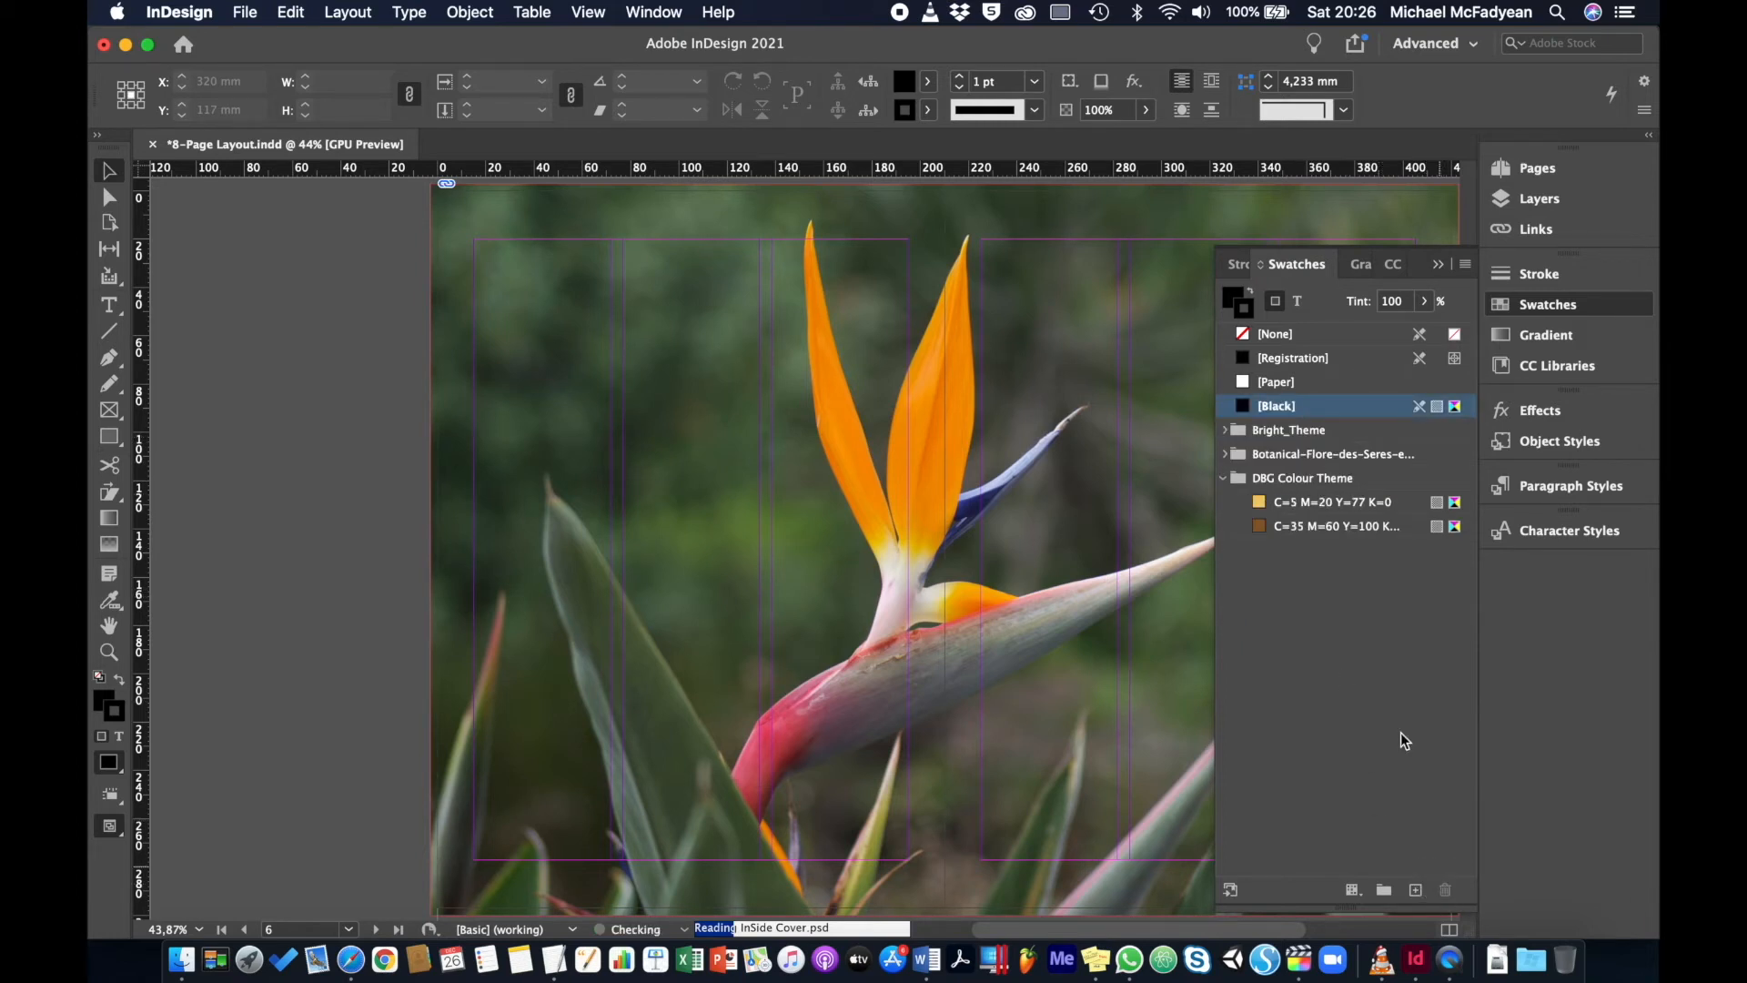
Move swatch C=6 M=32 Y=93 K=0 from Bright_Theme into DBG Colour Theme and delete the Bright_Theme group
click(1225, 430)
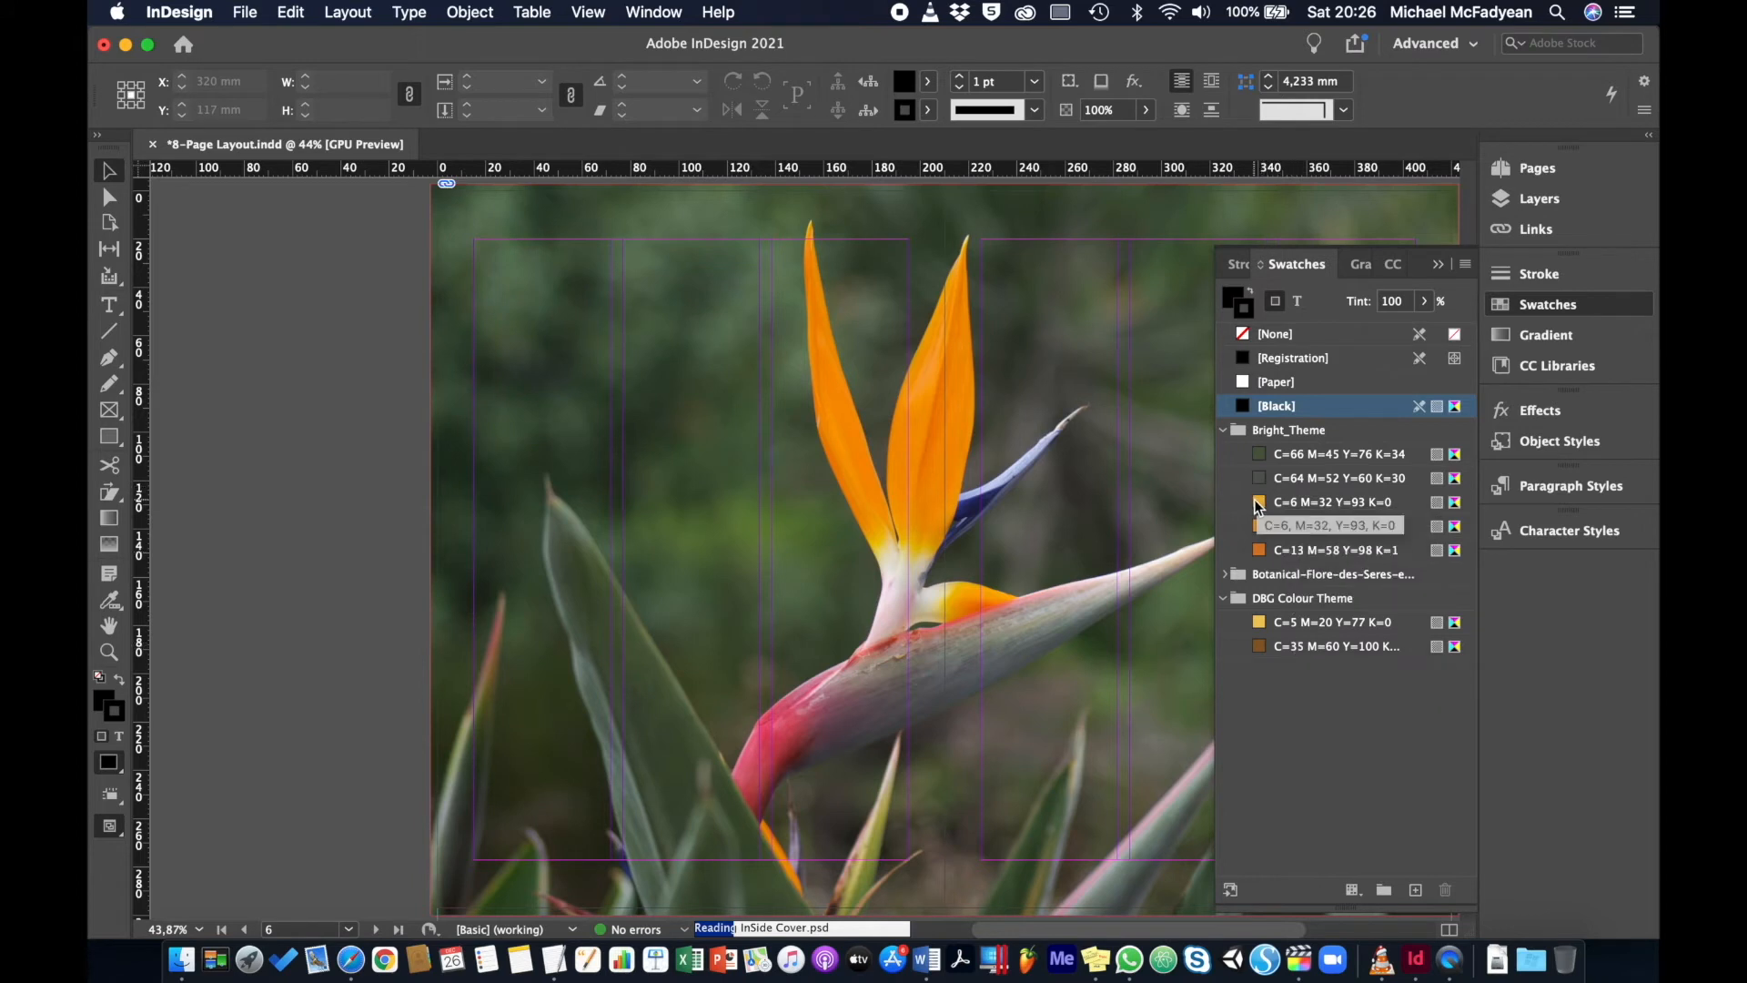
drag(1259, 502, 1274, 628)
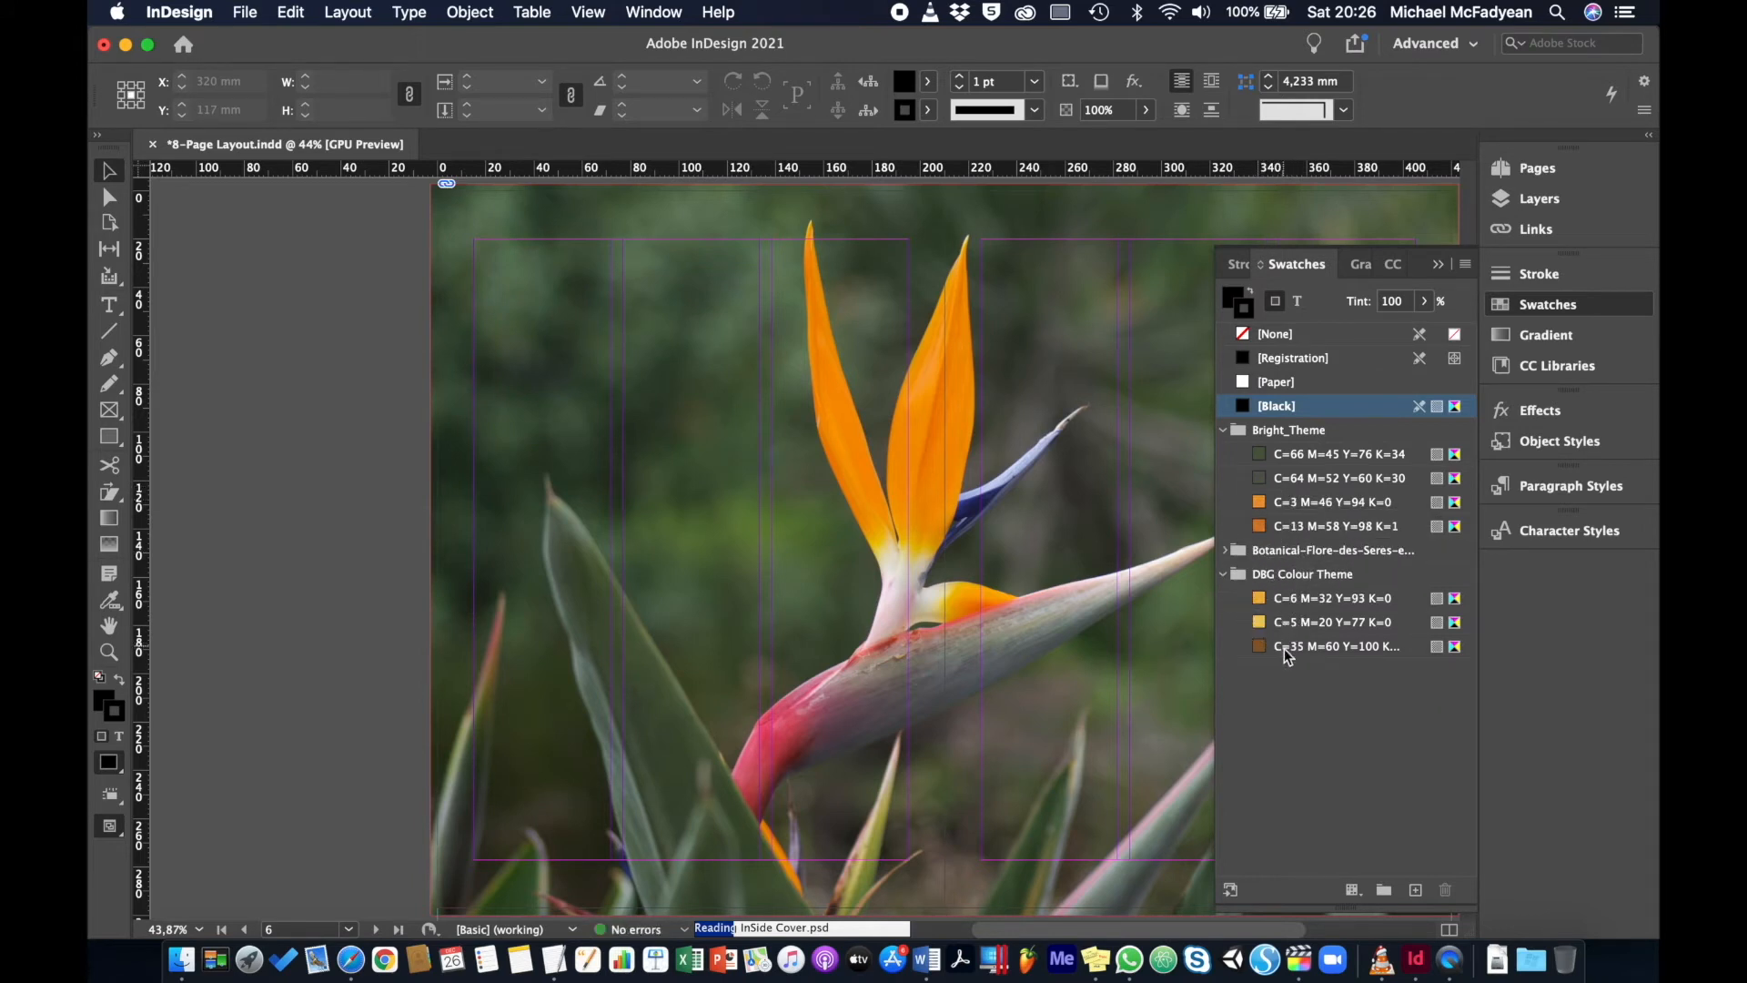
click(1283, 430)
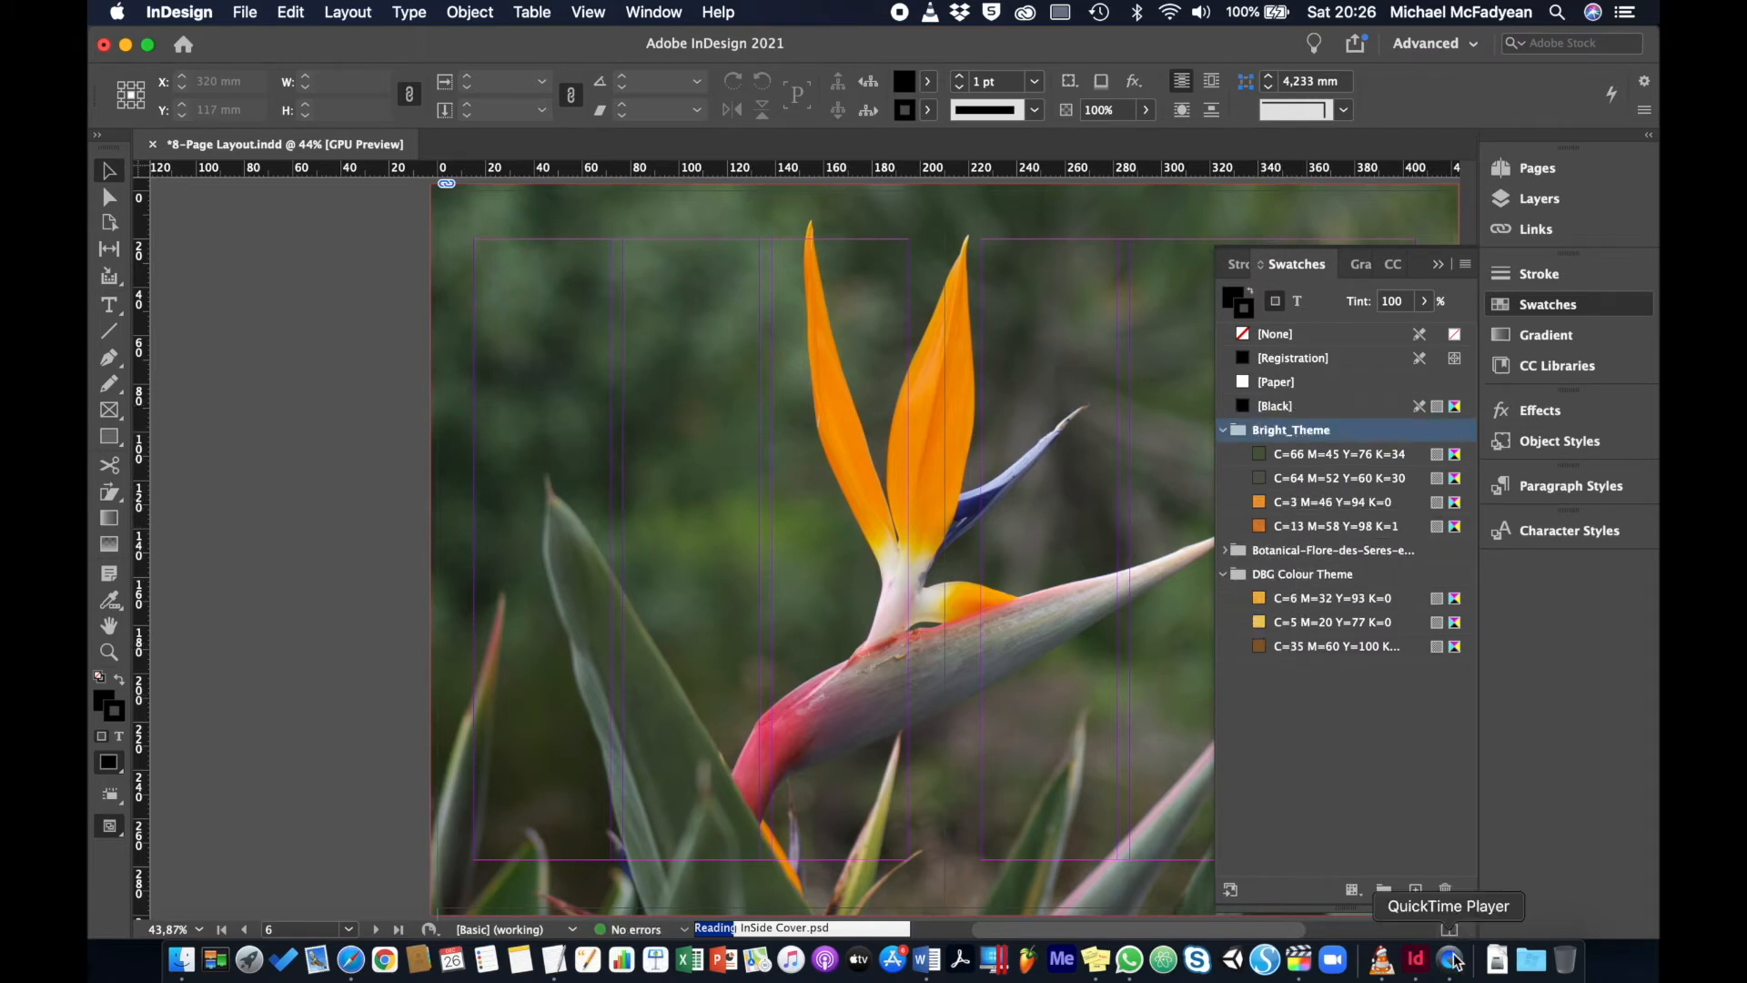
click(1445, 889)
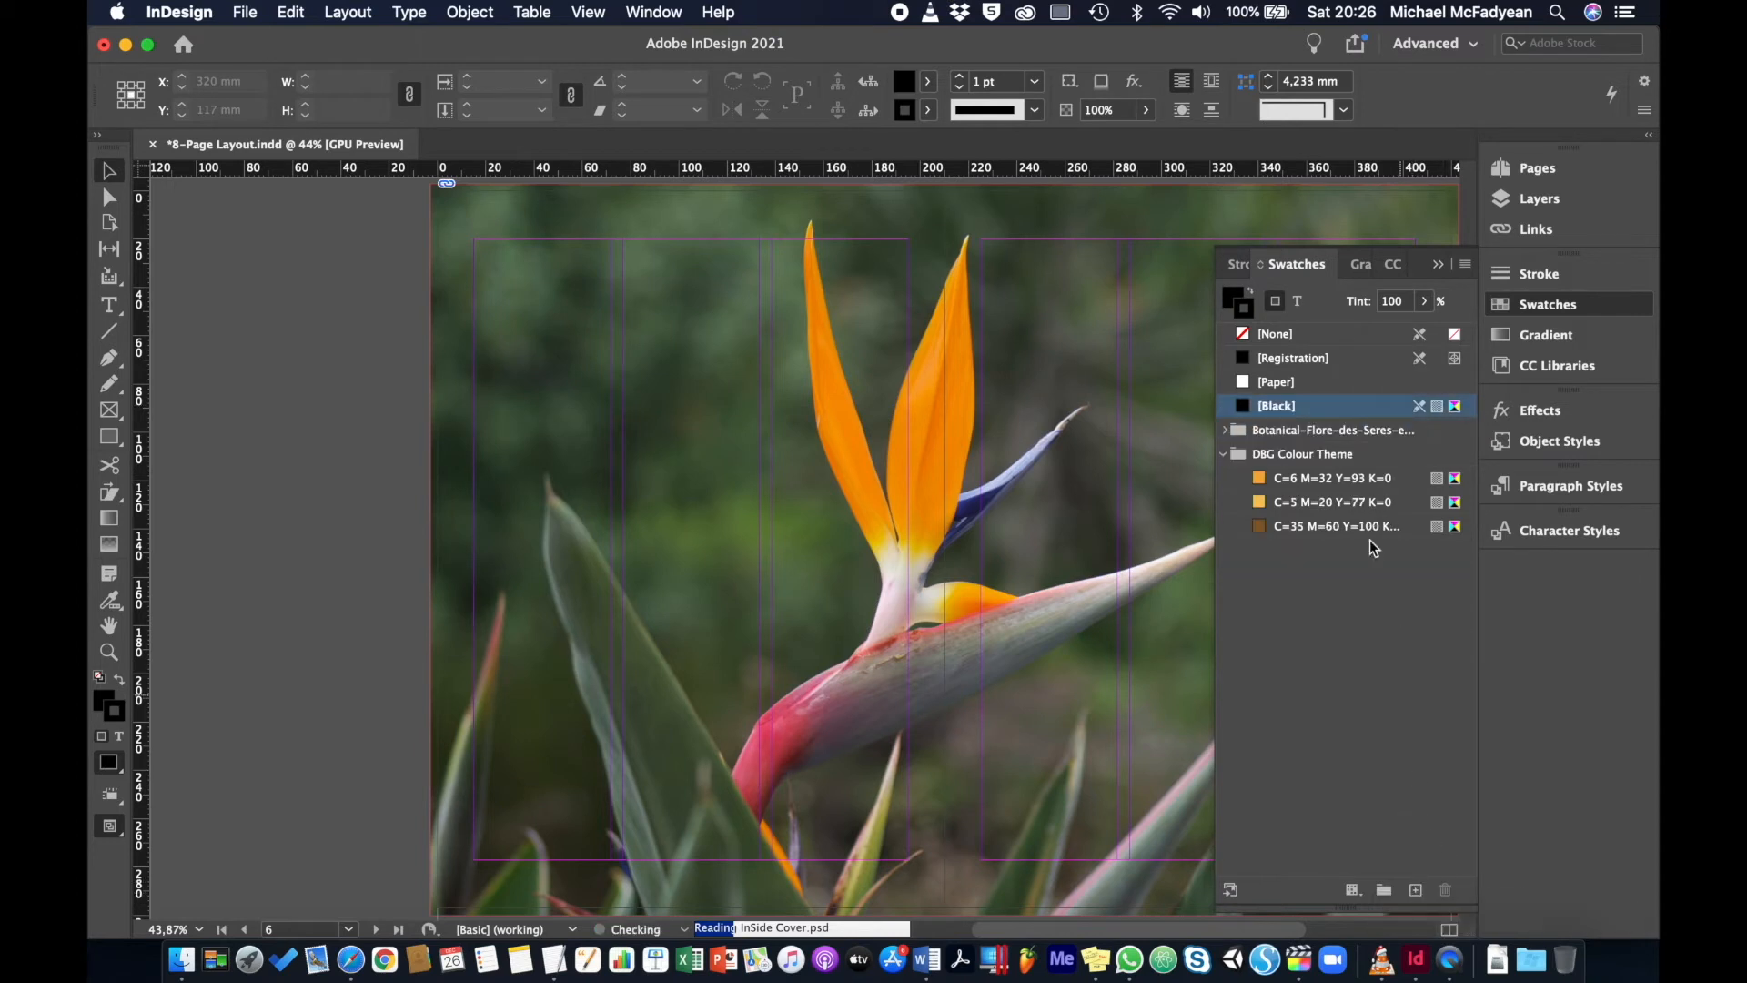
Move swatch R=196 G=188 B=108 from the Botanical-Flore-des-Seres group into DBG Colour Theme and delete the Botanical group
click(1226, 431)
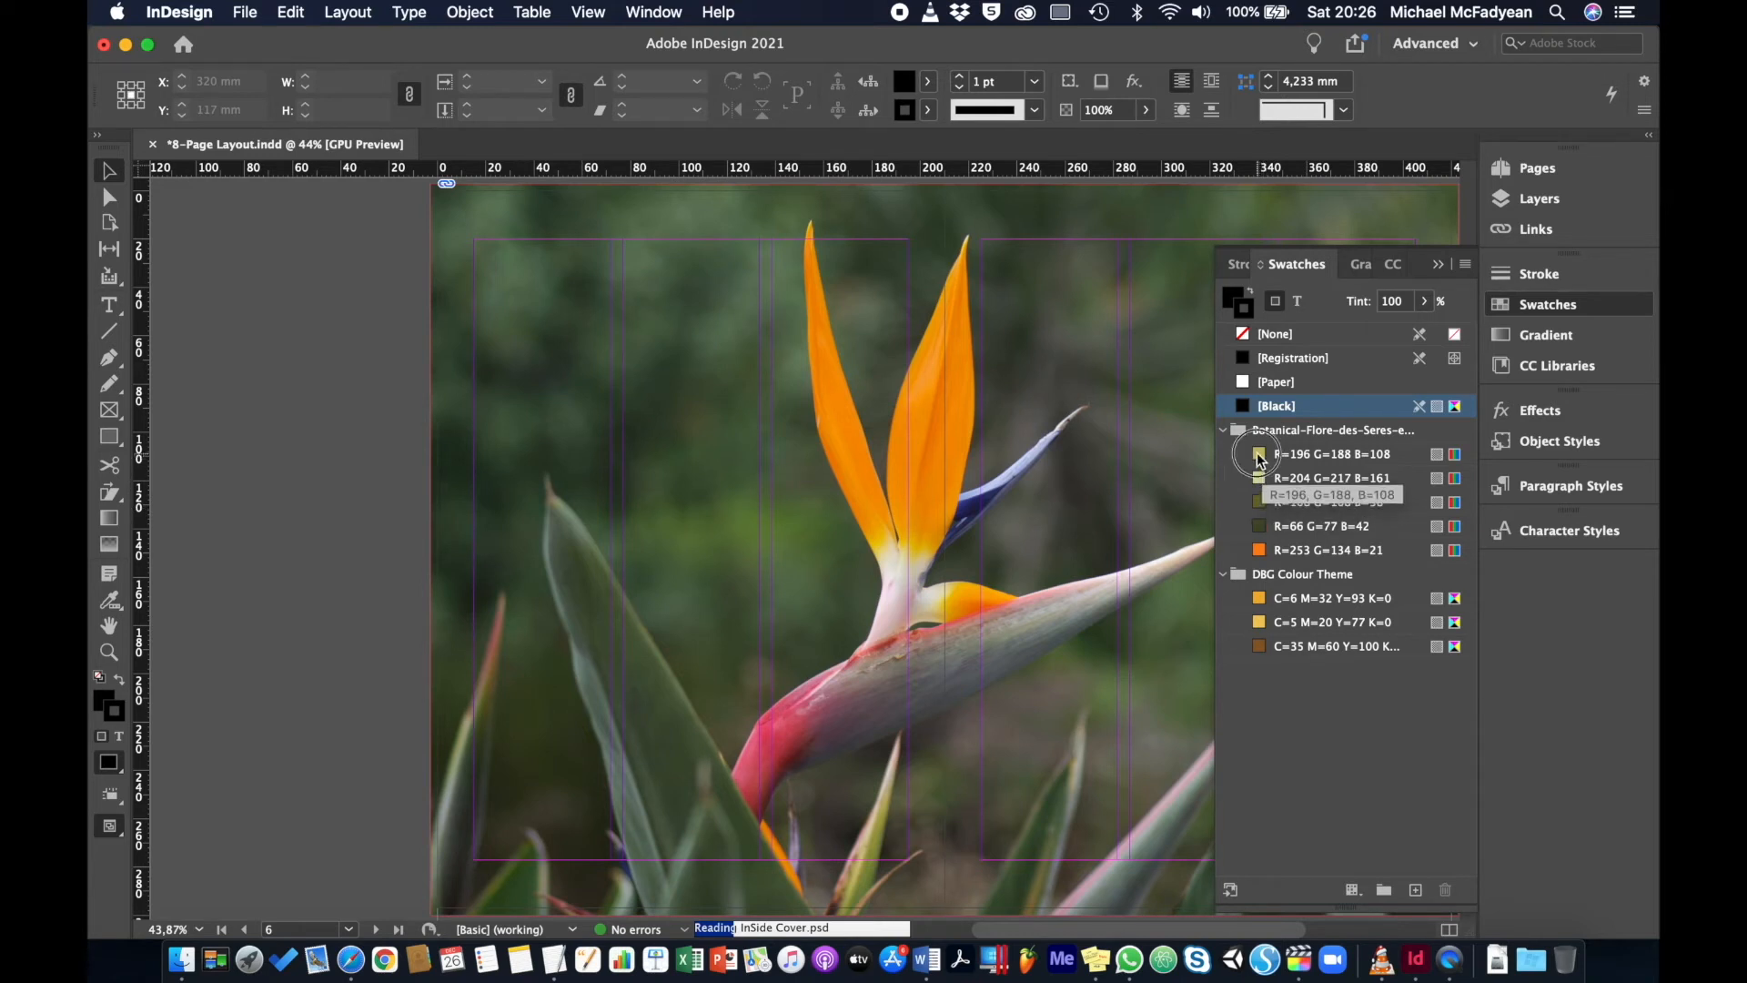
drag(1276, 577, 1276, 577)
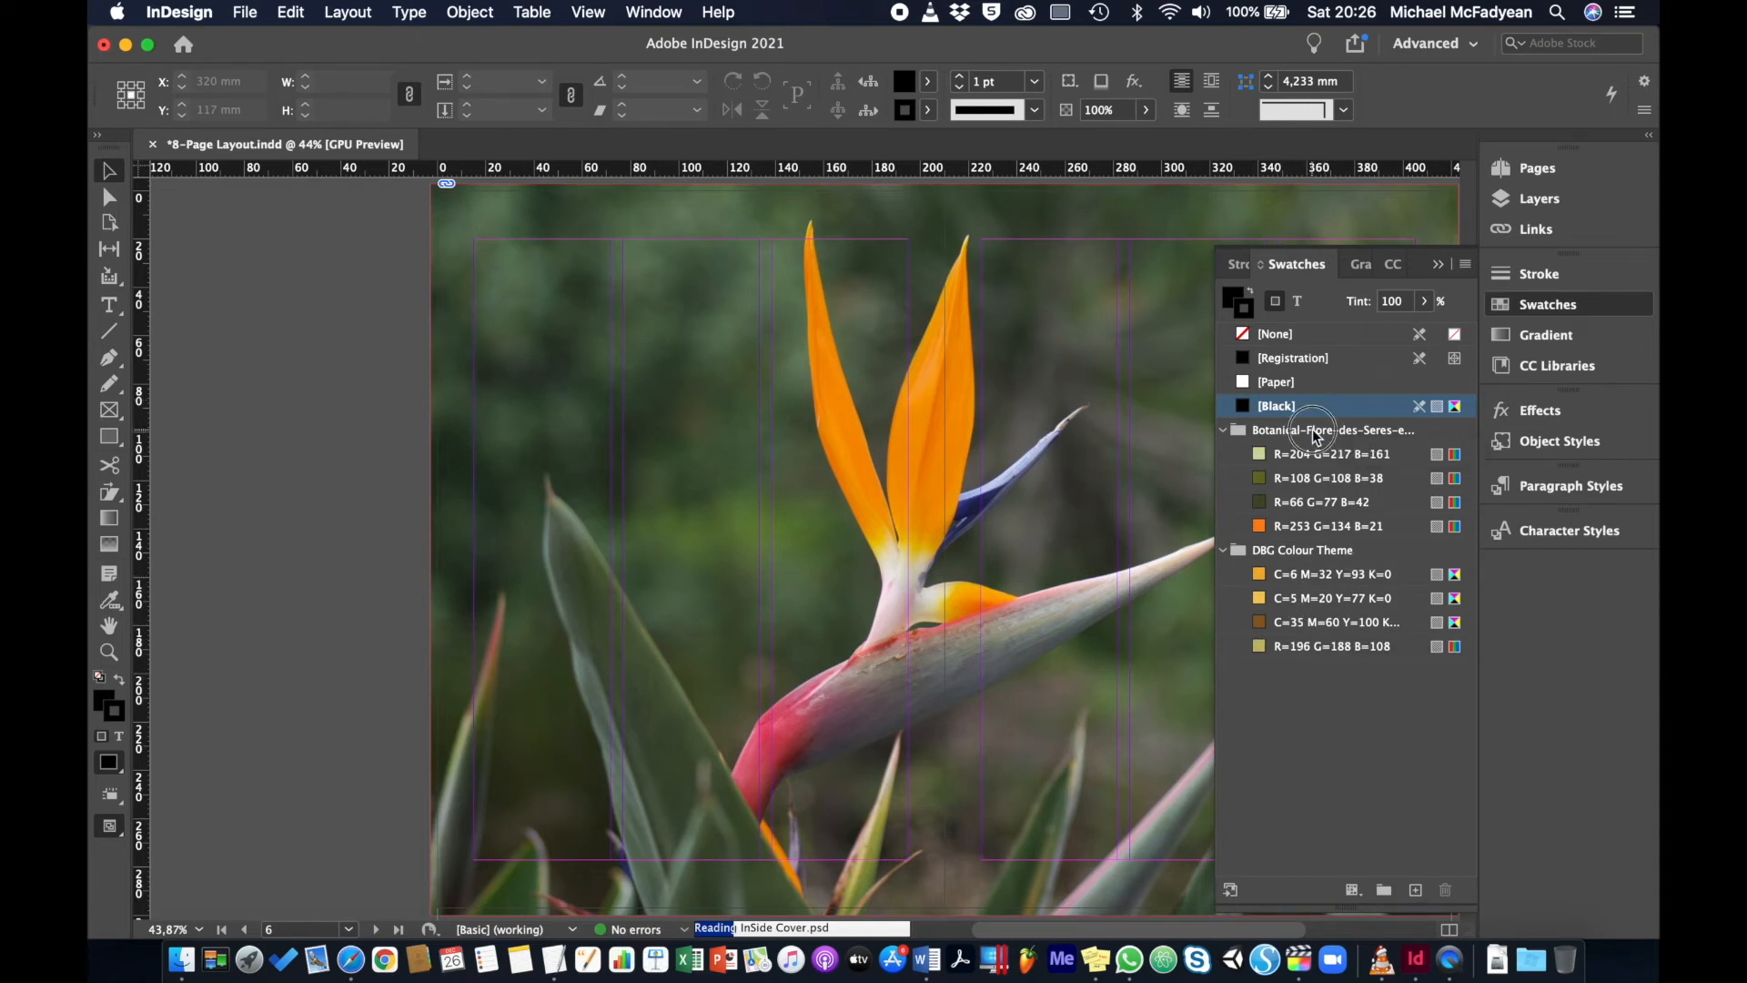
click(1320, 429)
click(1445, 889)
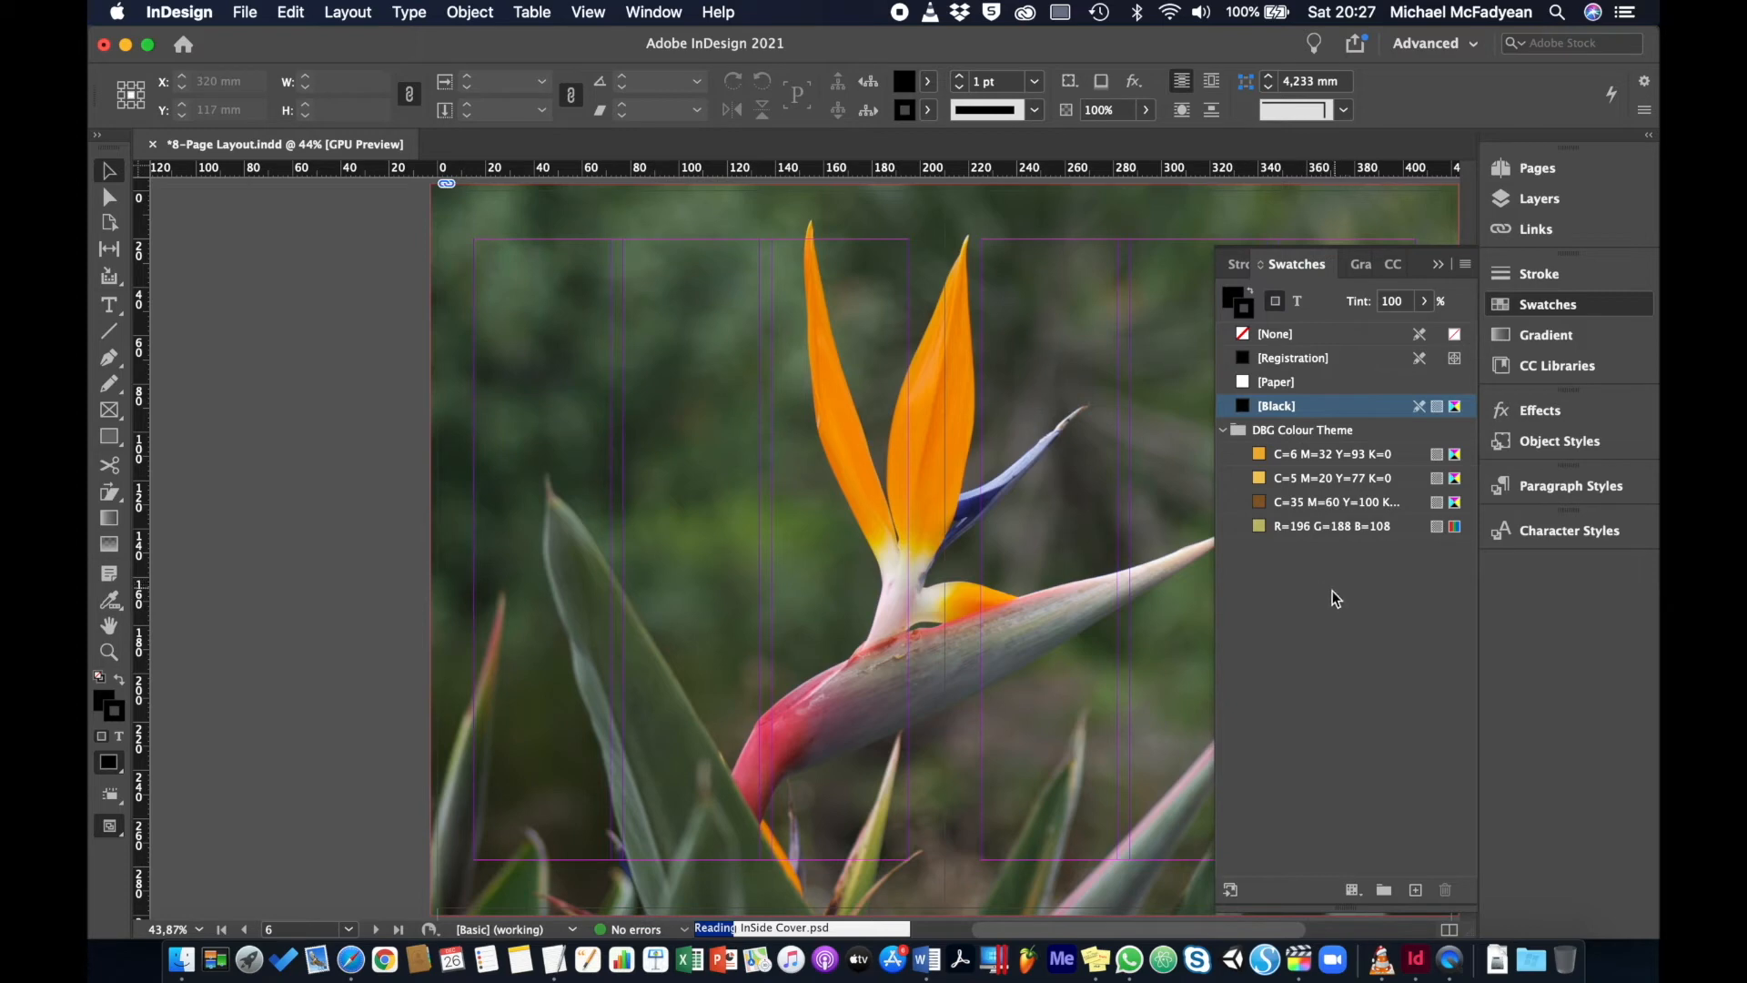
Start a new CMYK process colour swatch with Cyan 100, Magenta 32, Yellow 27 and Black 14 percent
click(1460, 272)
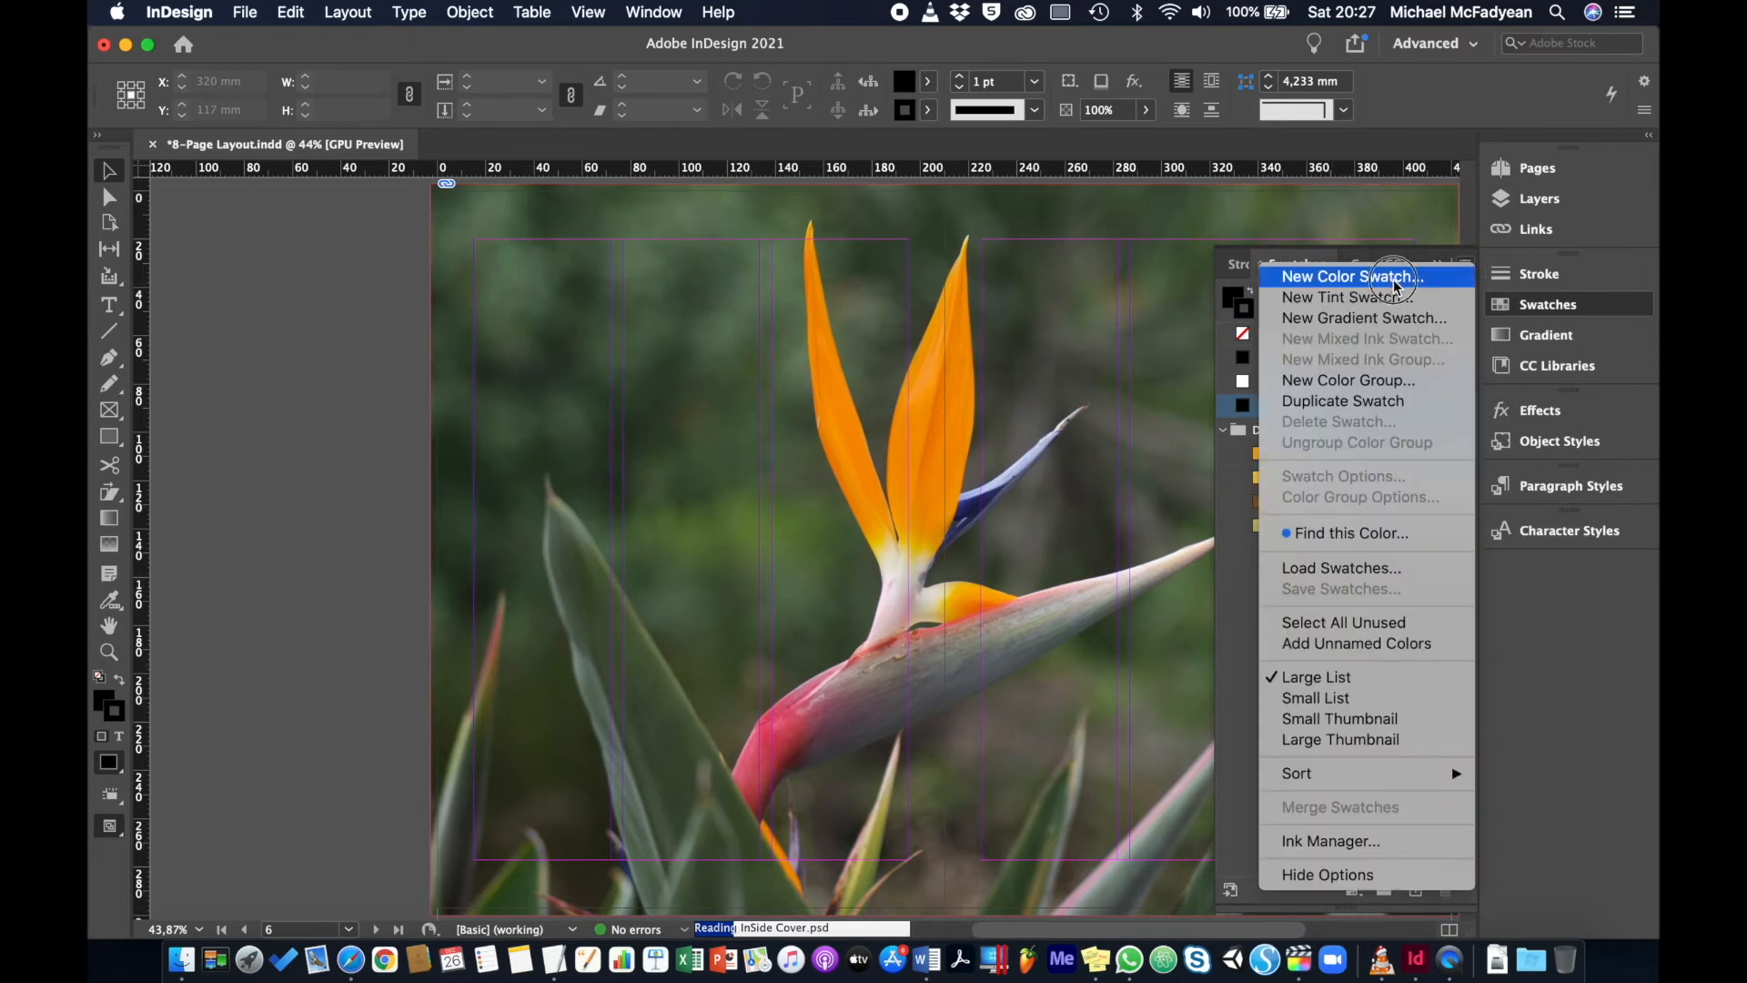
click(1149, 327)
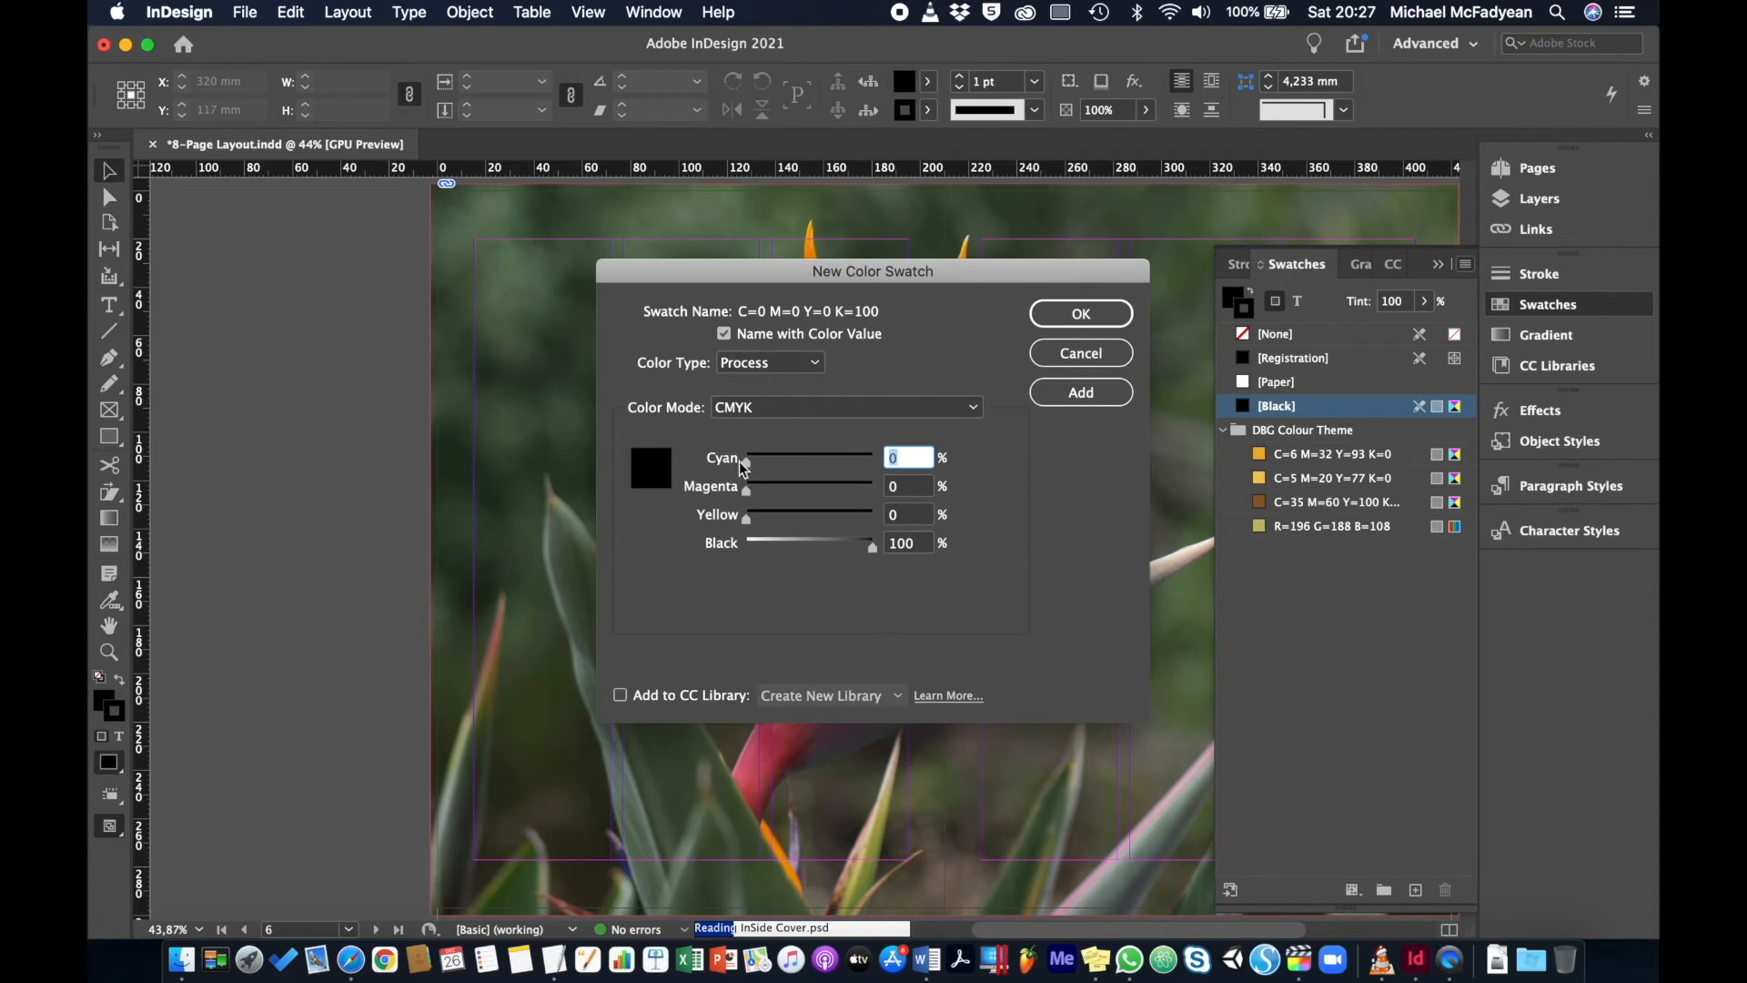
click(747, 464)
drag(747, 467, 897, 460)
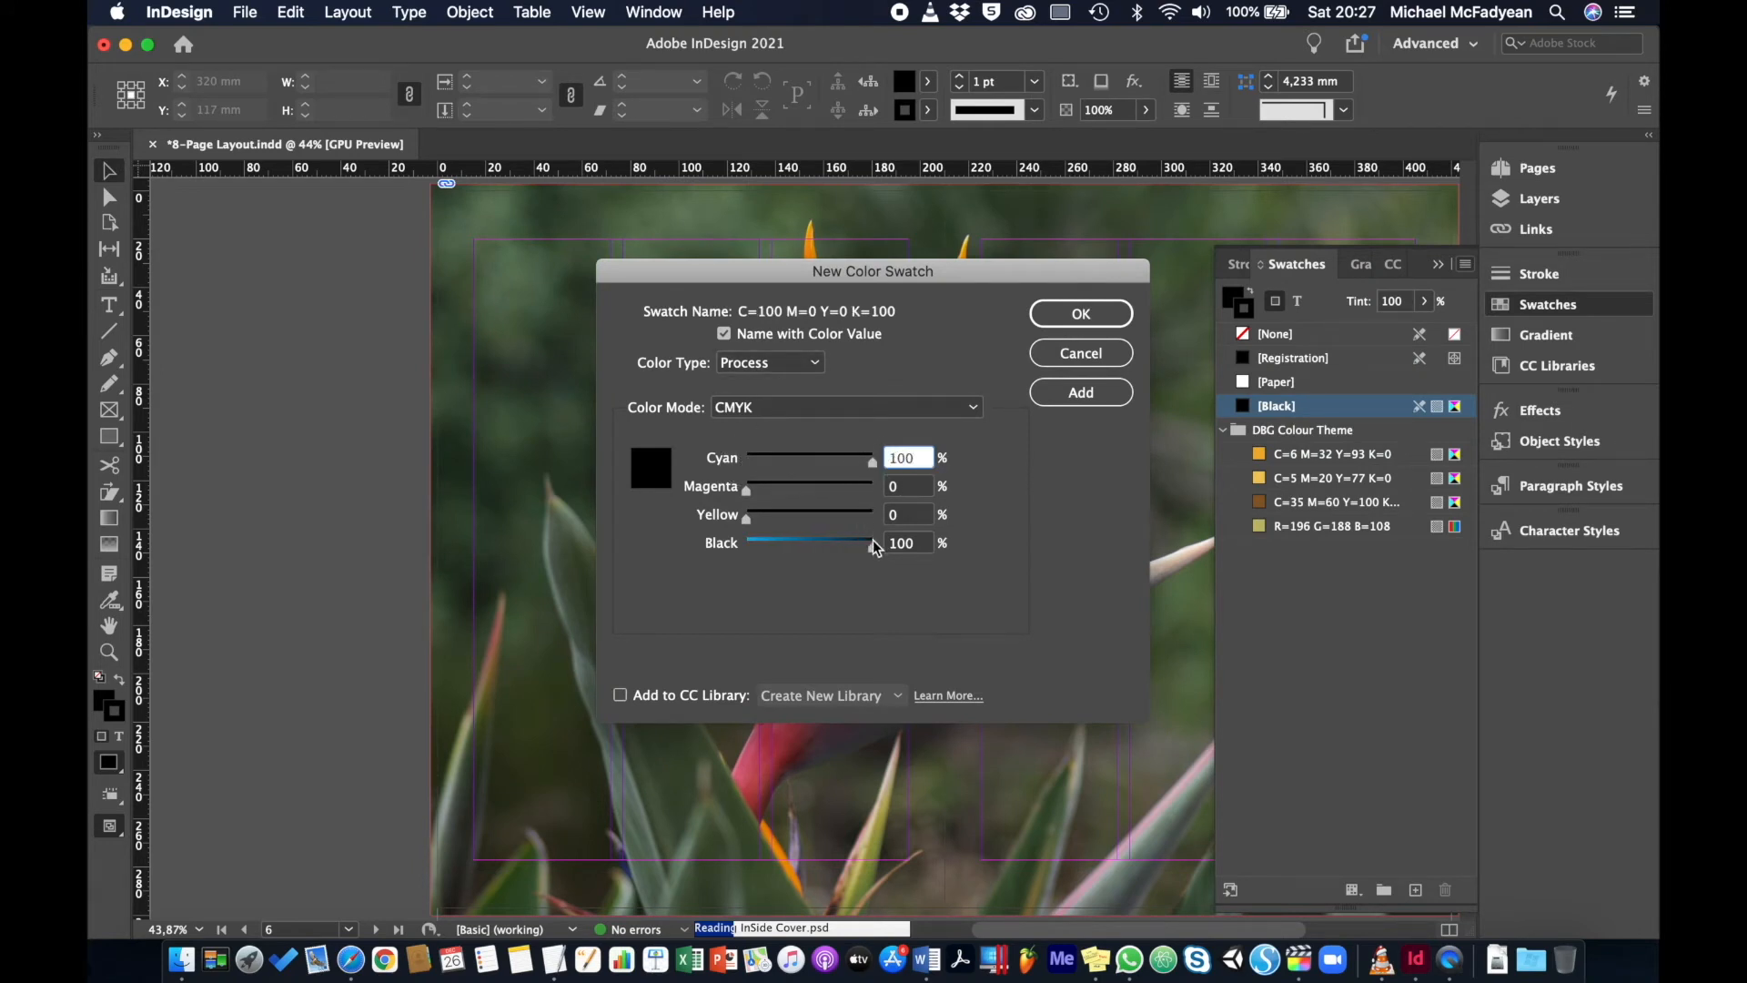
drag(873, 546, 705, 548)
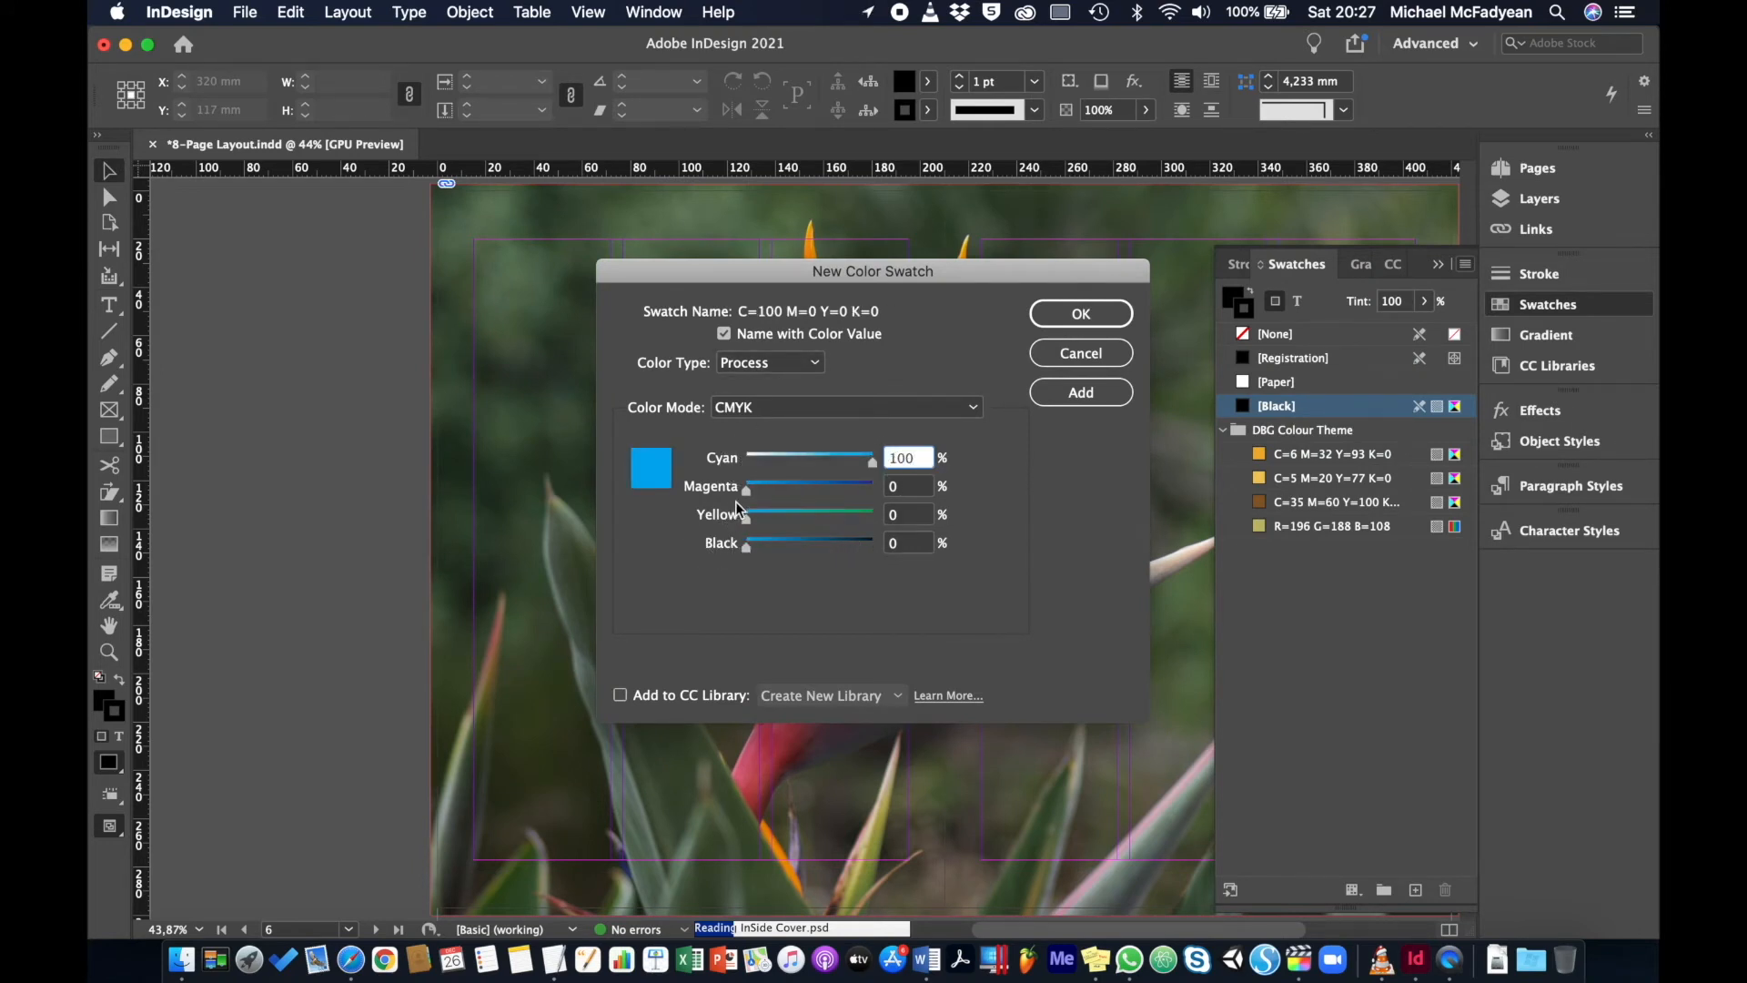
drag(747, 490, 765, 553)
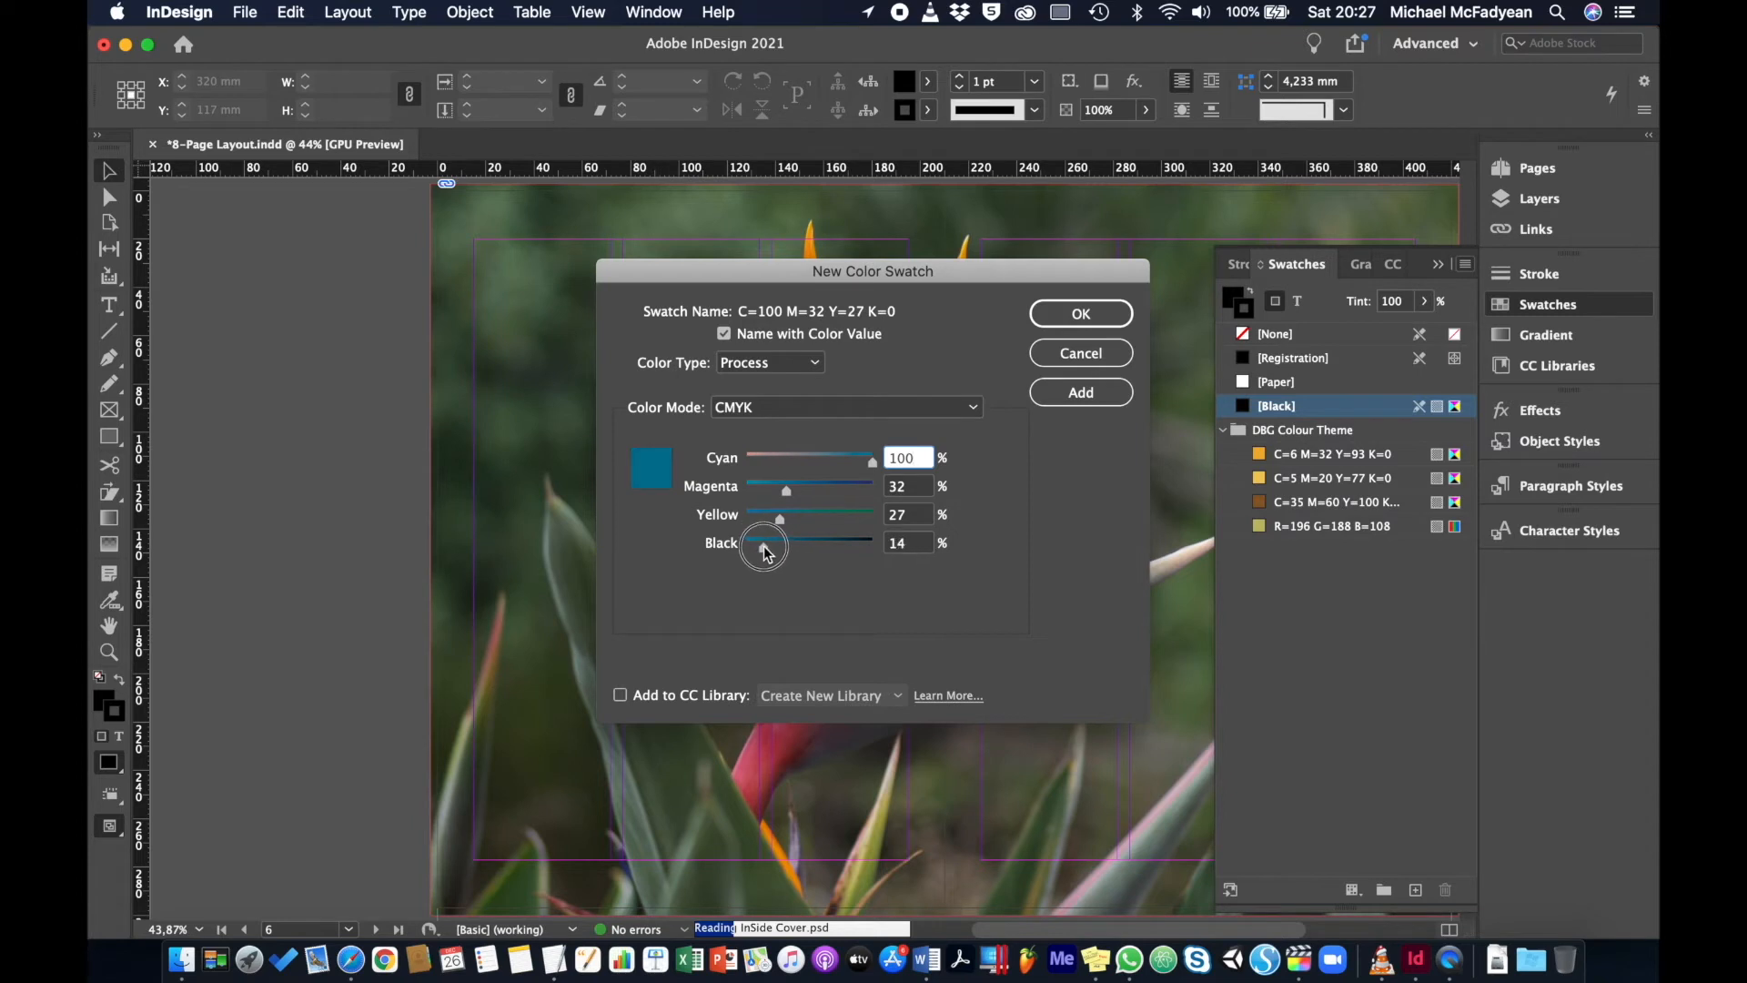
Create the swatch with the custom name "Carribean Blue" instead of its colour value and move it into DBG Colour Theme
click(725, 333)
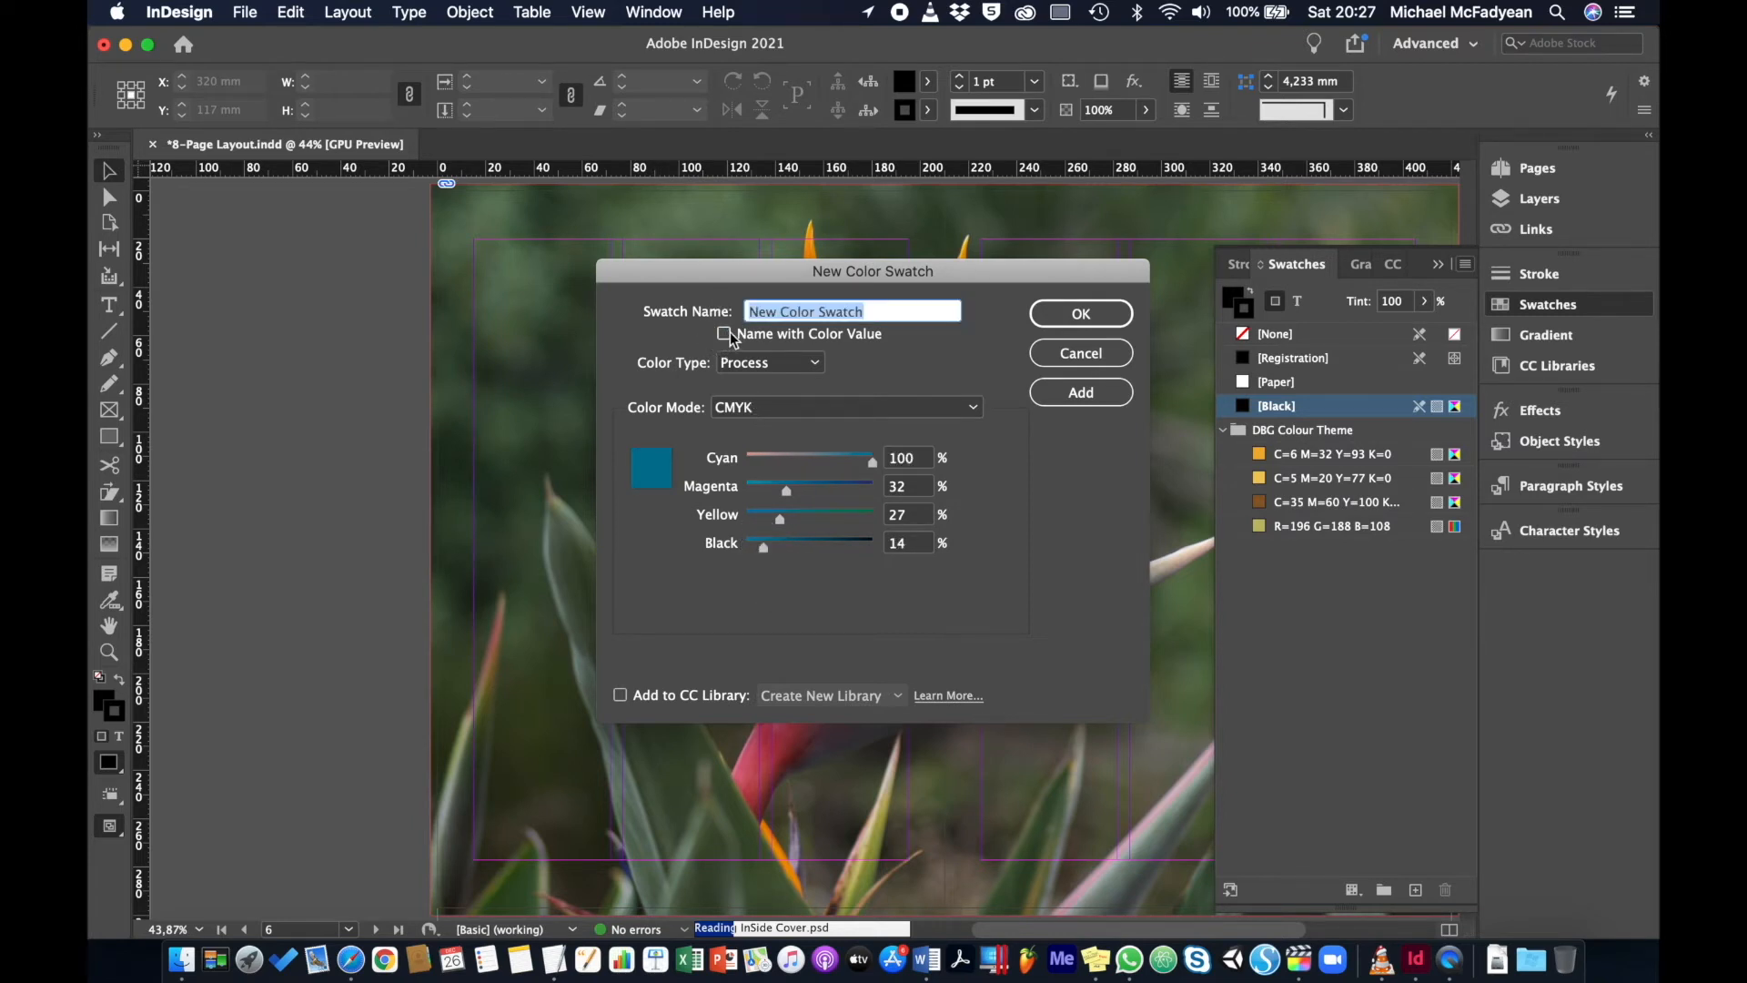
text(Carribean Blue)
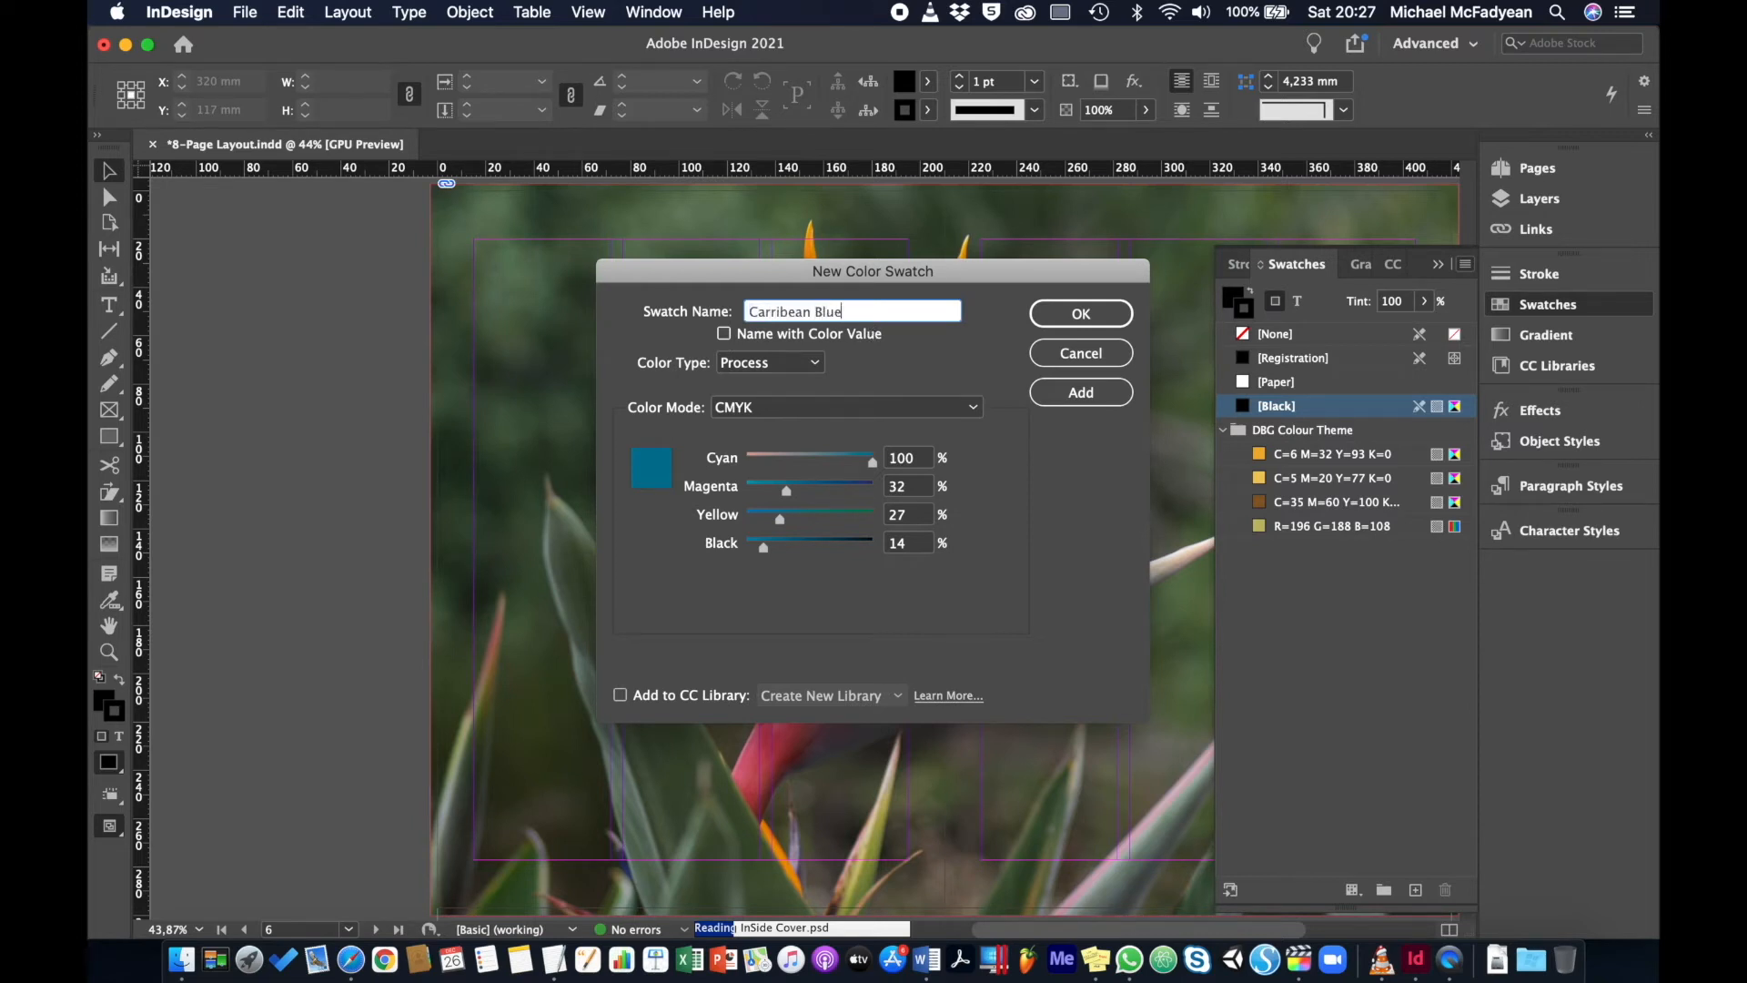
click(1090, 312)
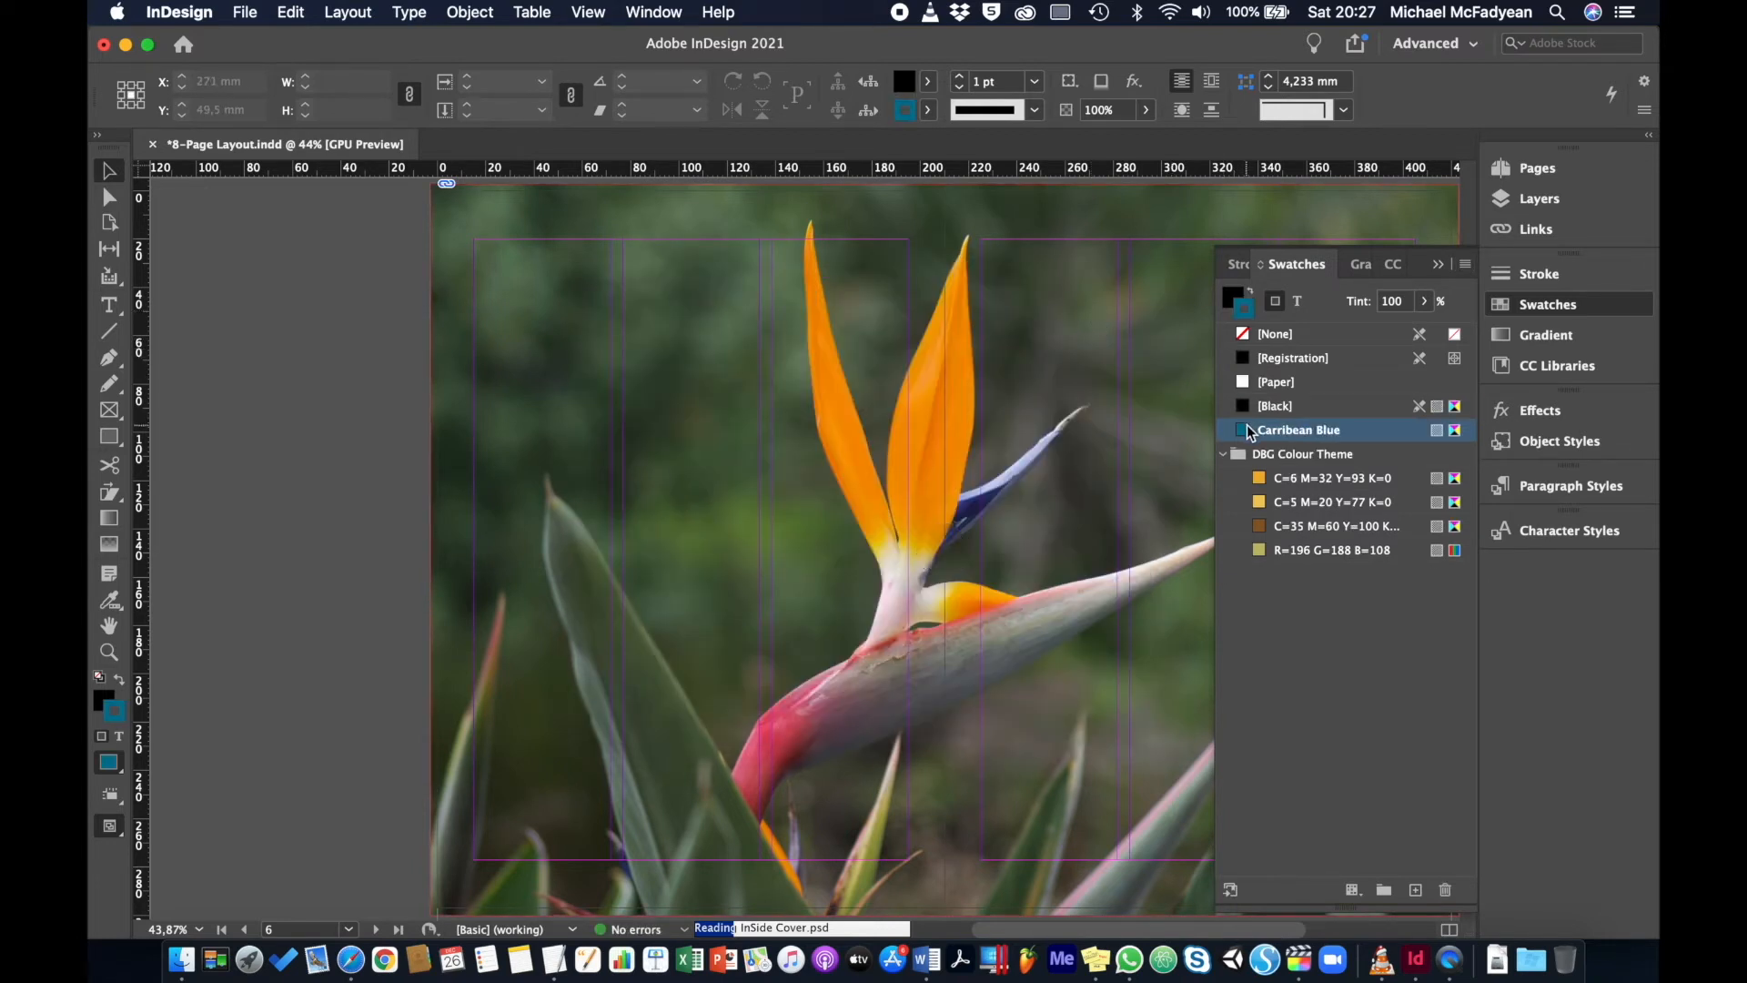
drag(1250, 432, 1287, 473)
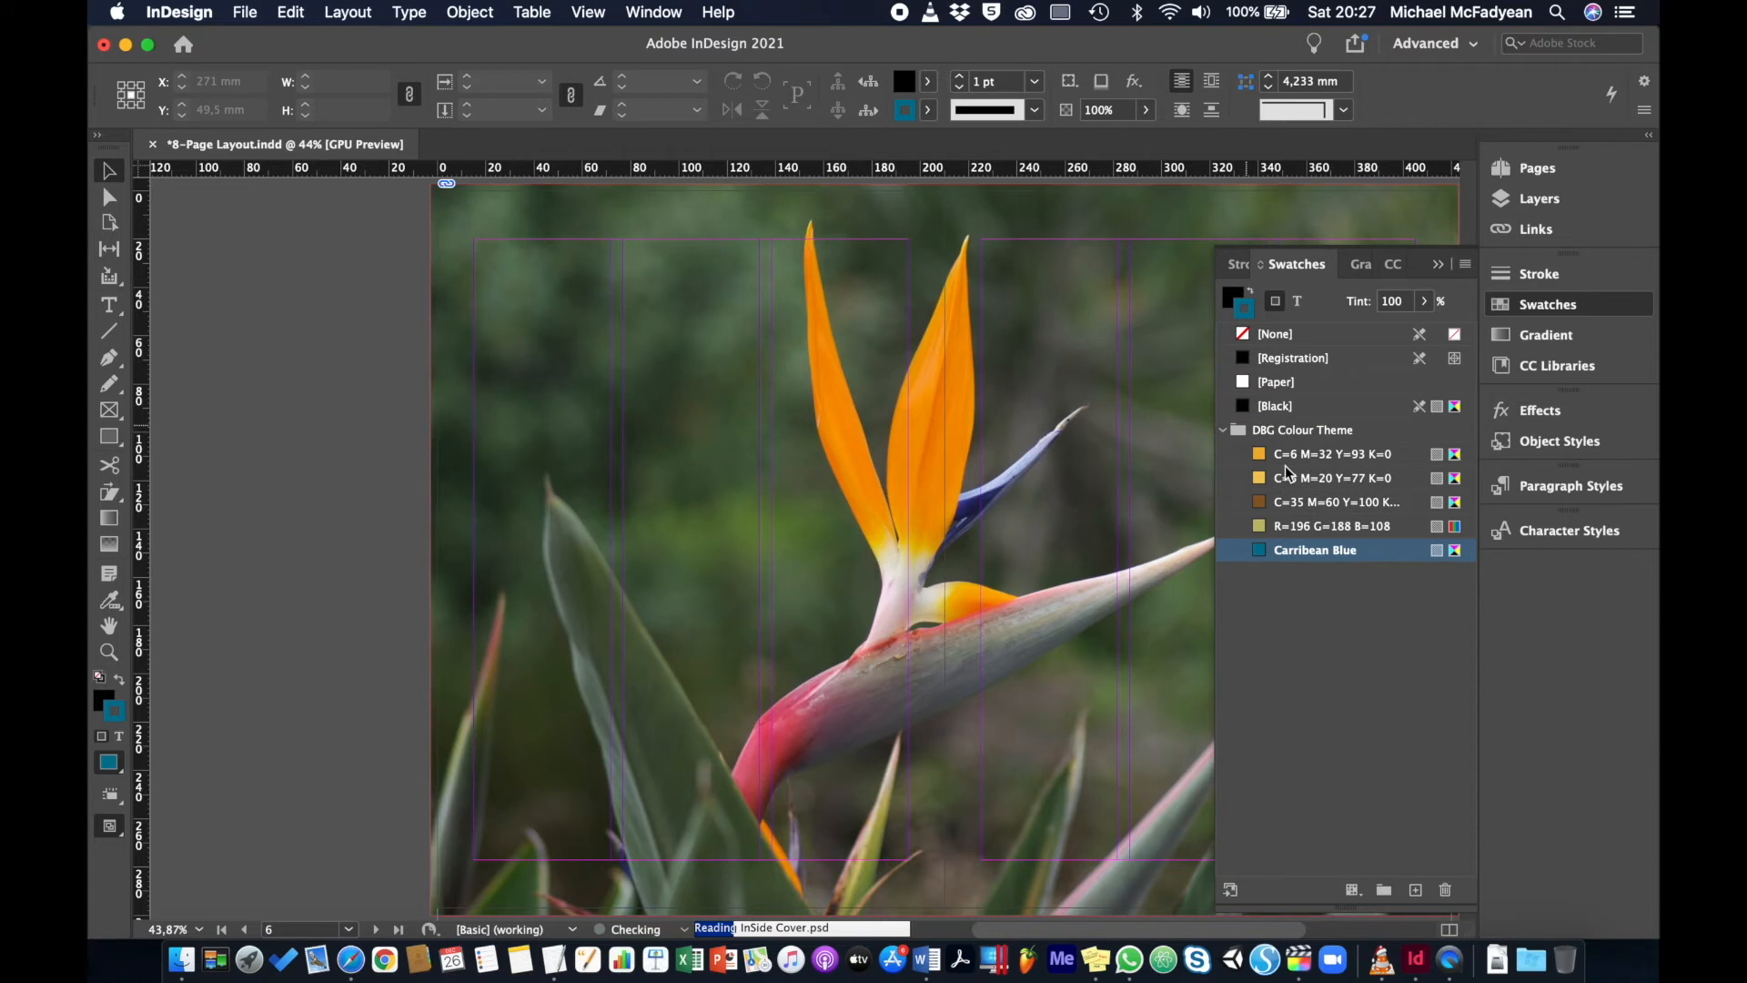
Show and unlock the Graphics Above Text, Text, Graphics and Images layers
click(1513, 204)
drag(1227, 189, 1230, 253)
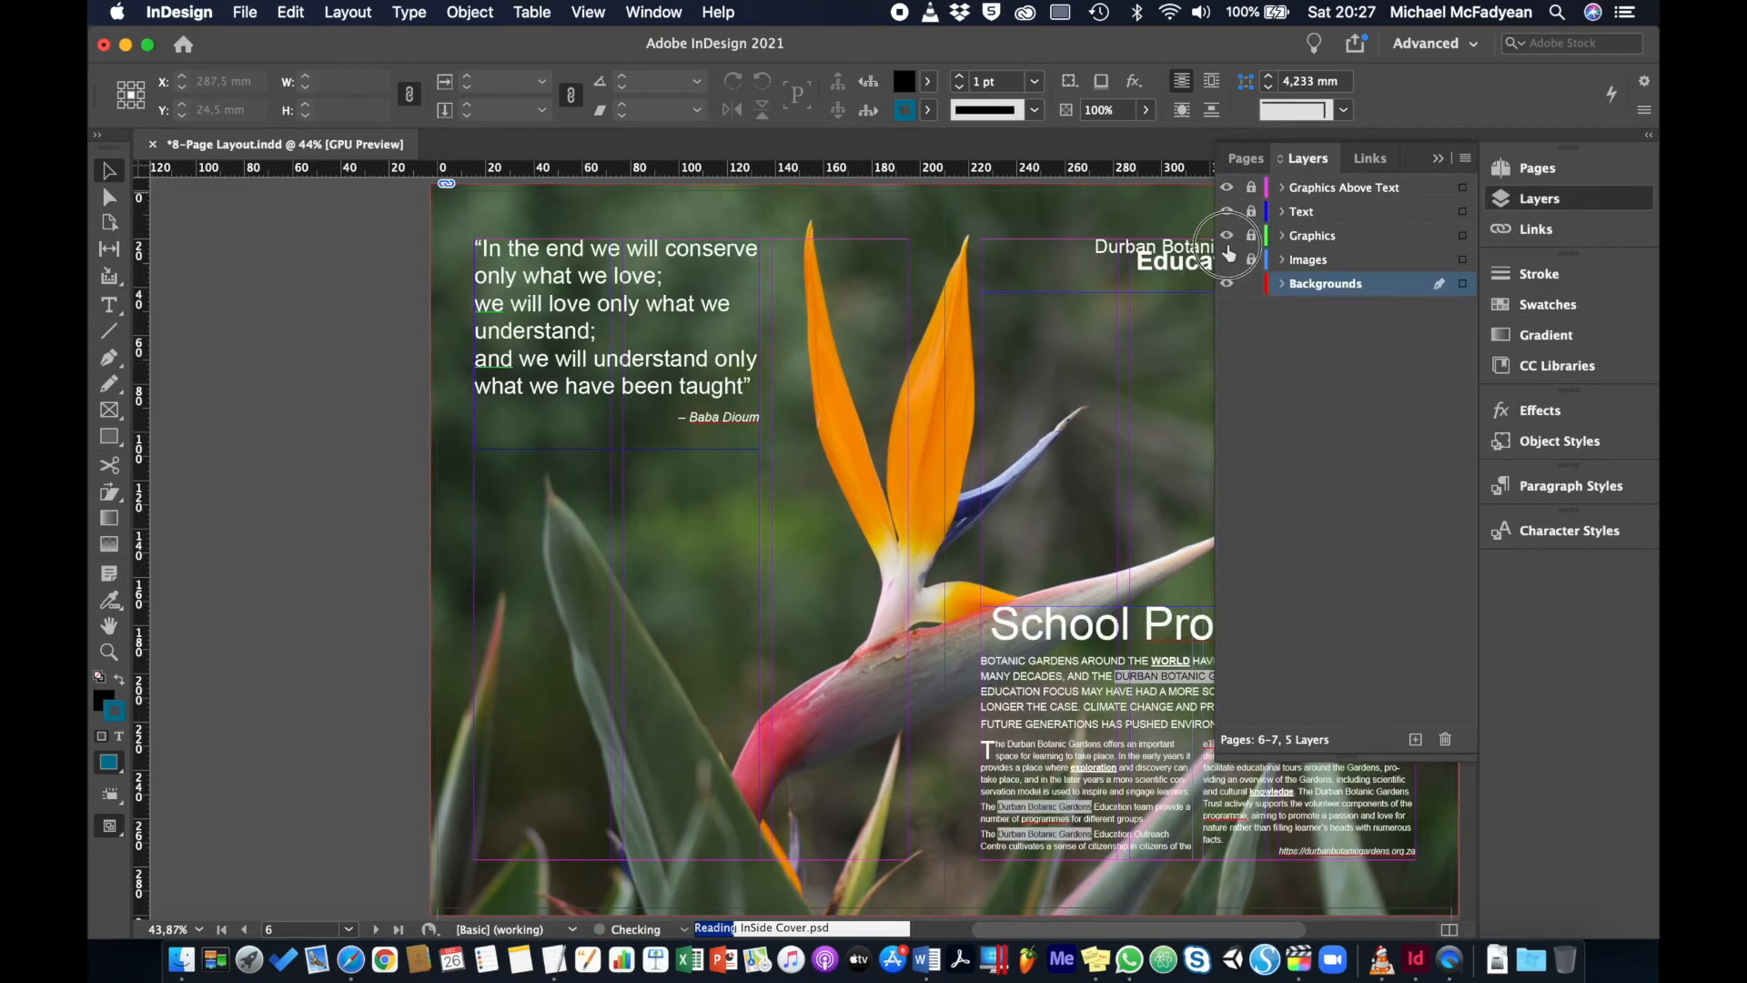
drag(1251, 187, 1252, 262)
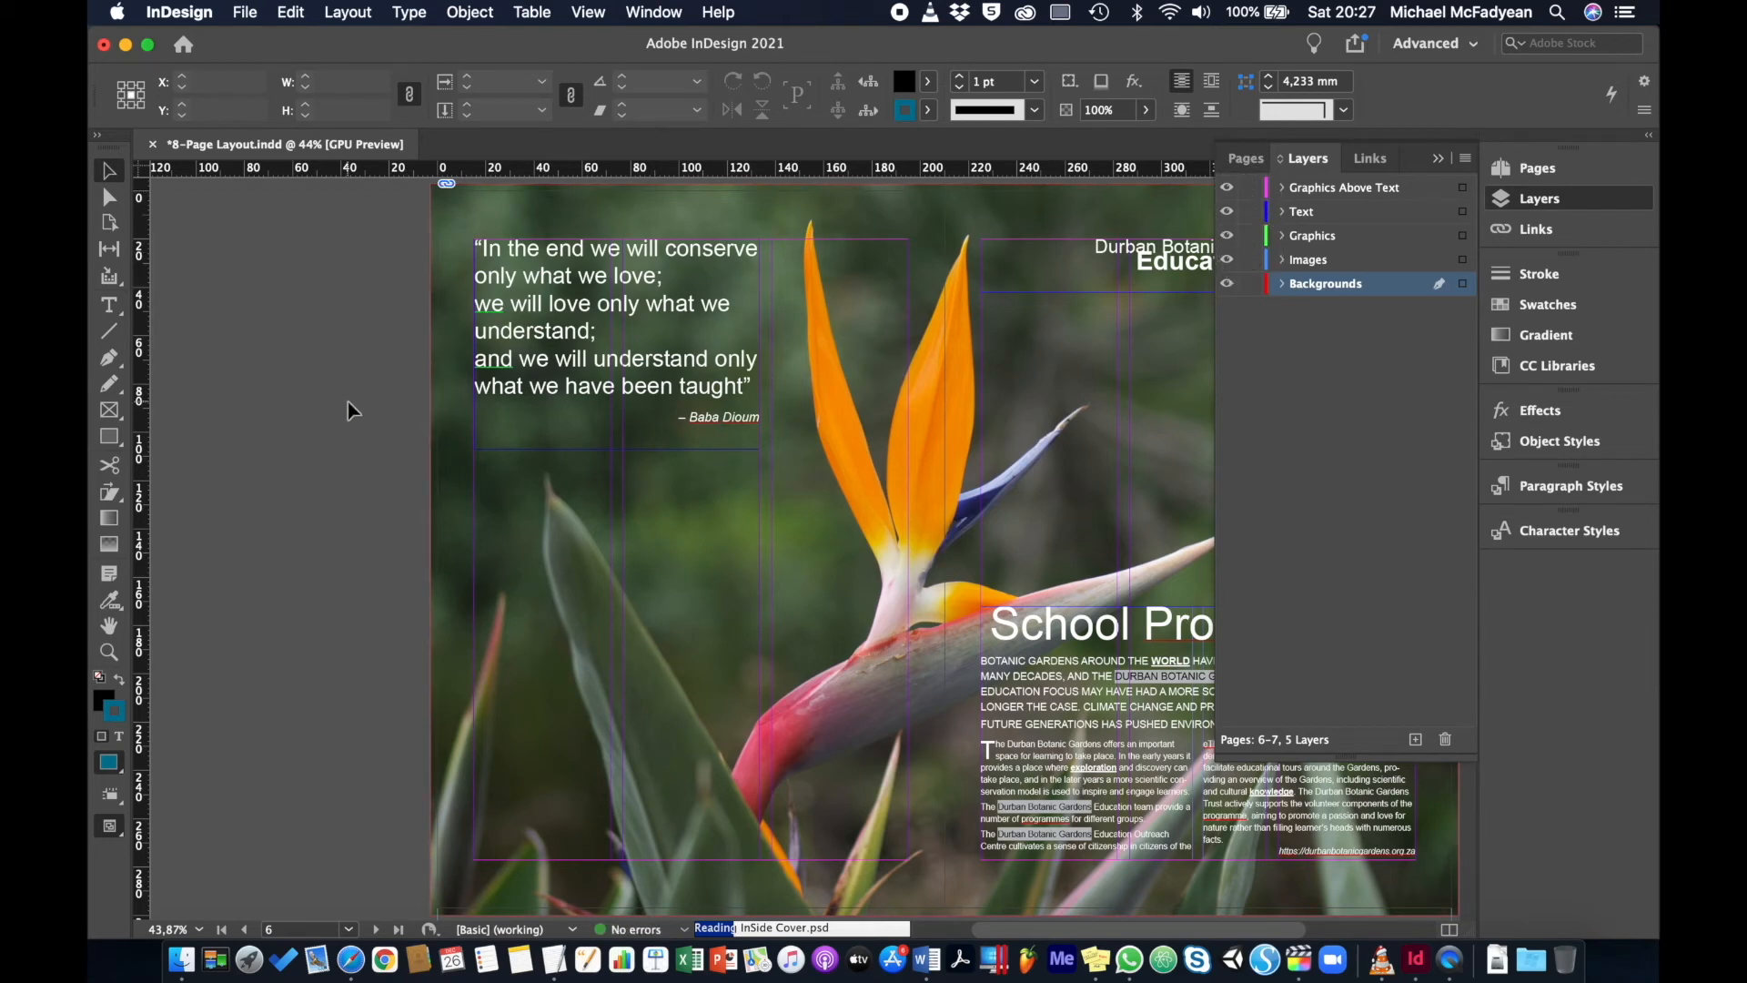
Go back through the spreads to the front cover on page 1
scroll(351, 409, up, 15)
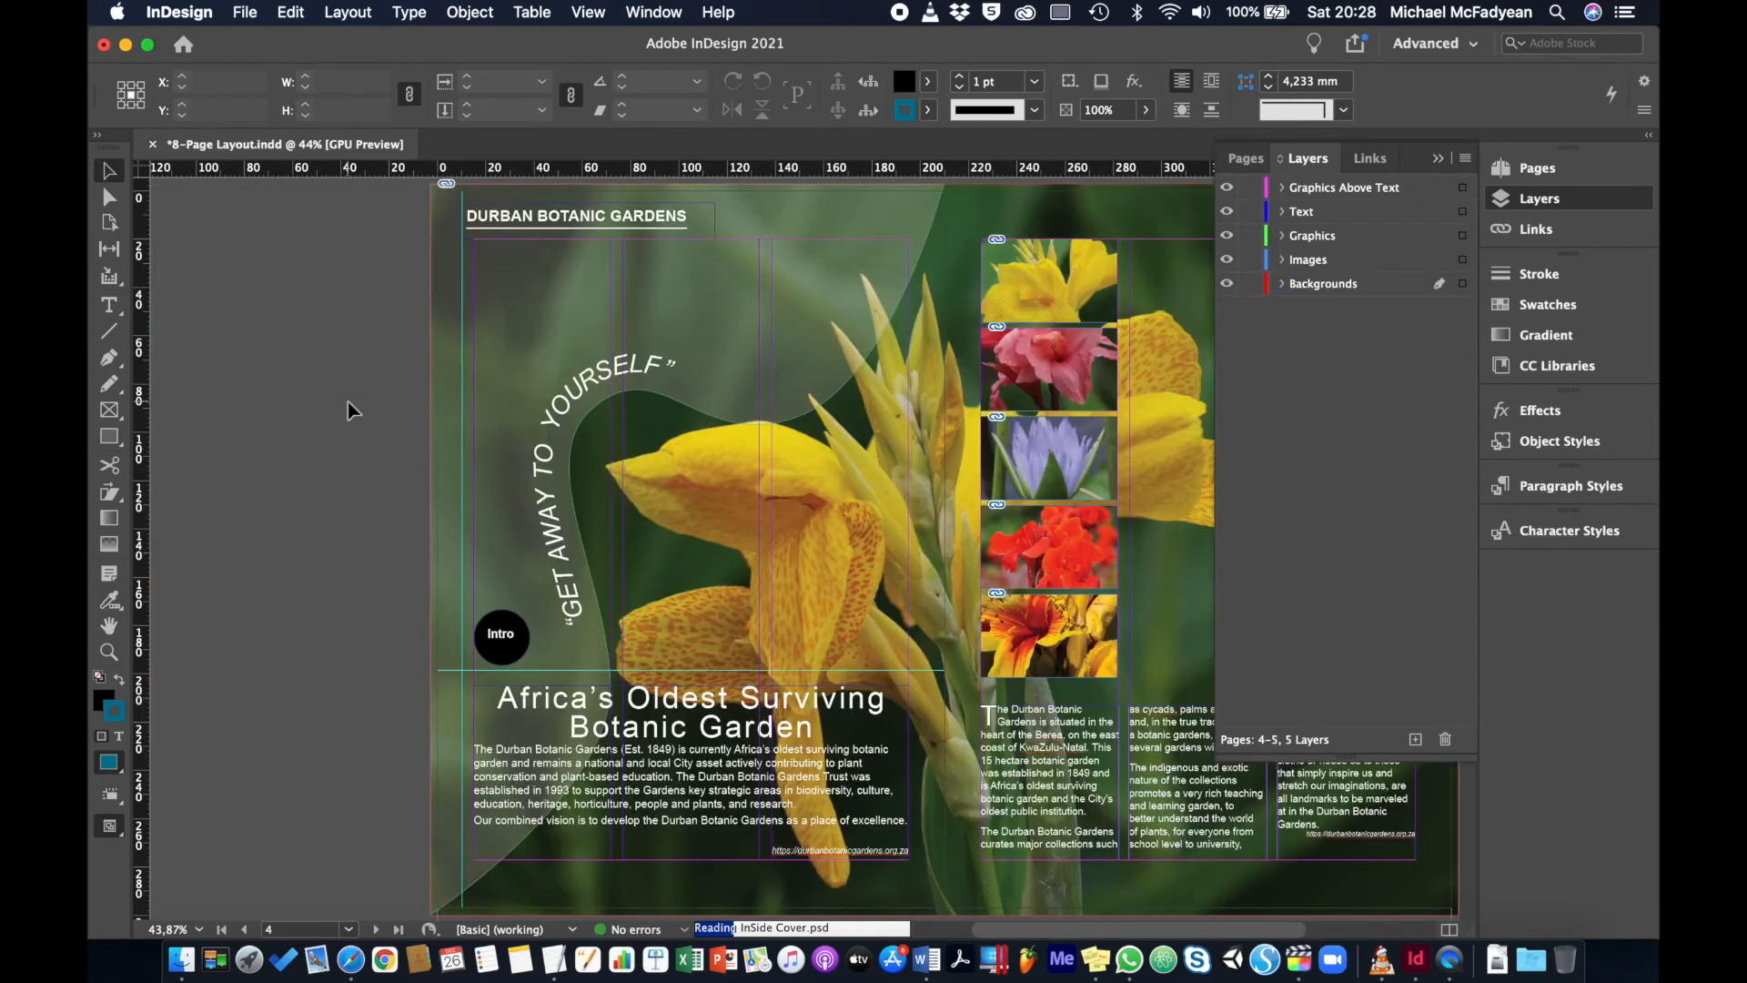
scroll(353, 455, left, 5)
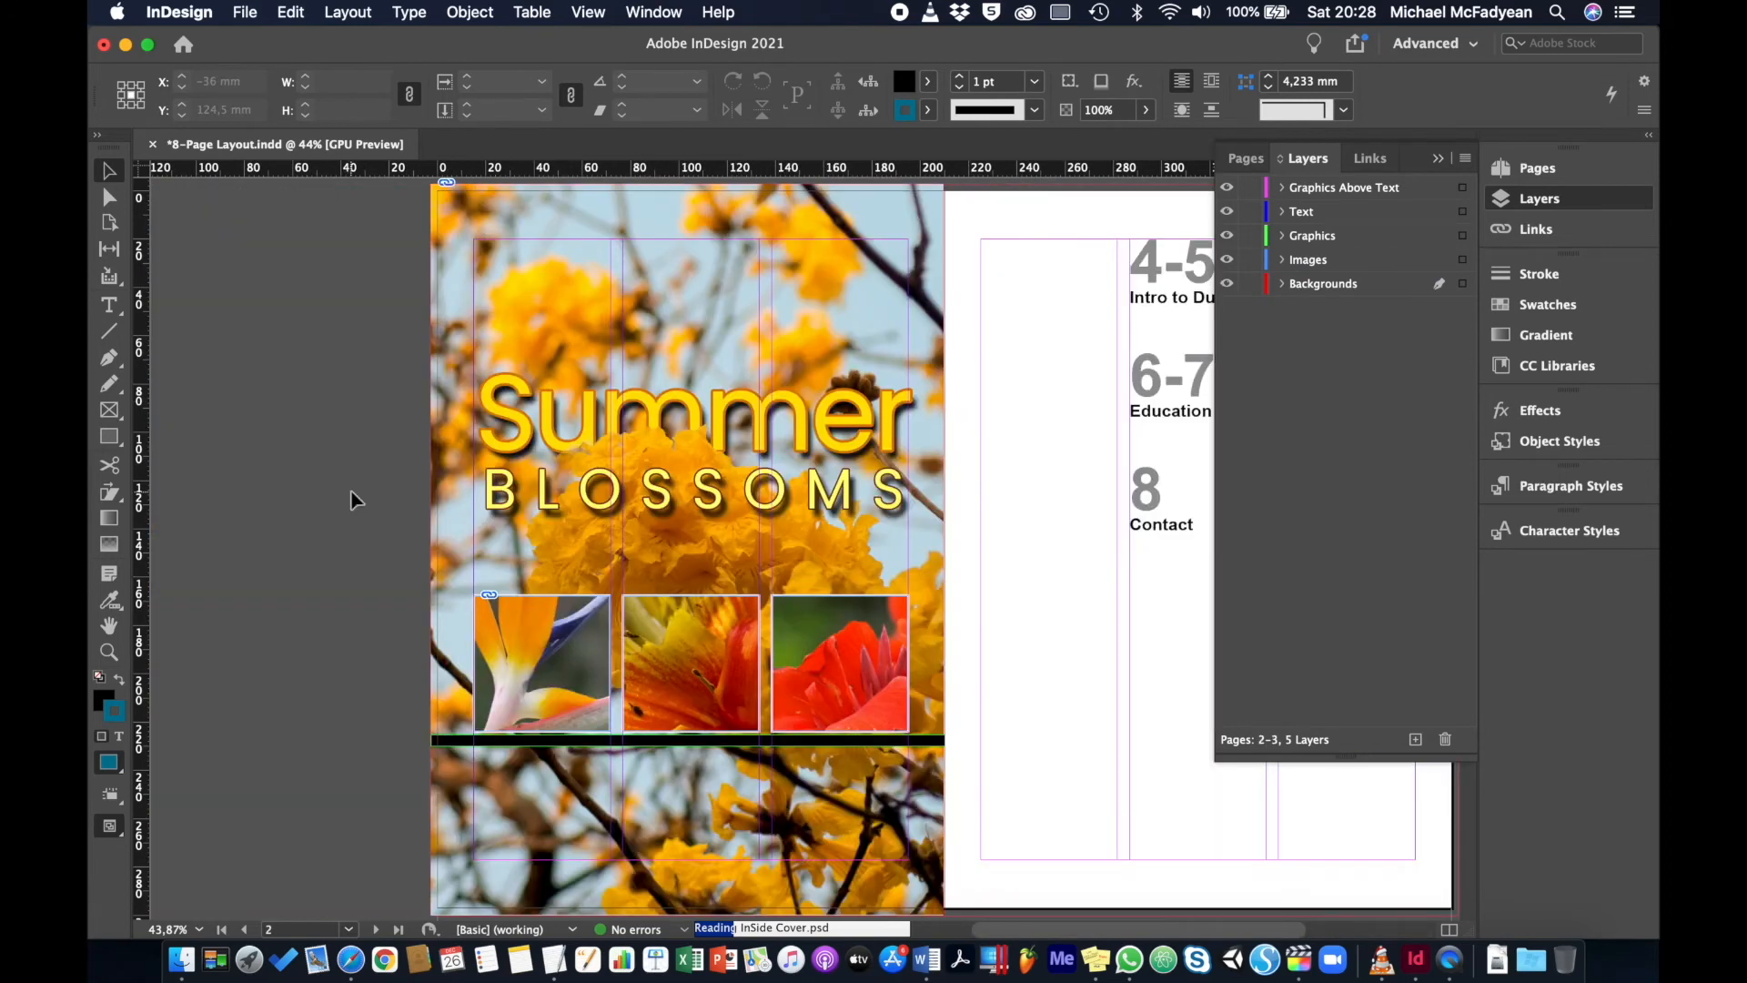
scroll(355, 500, up, 5)
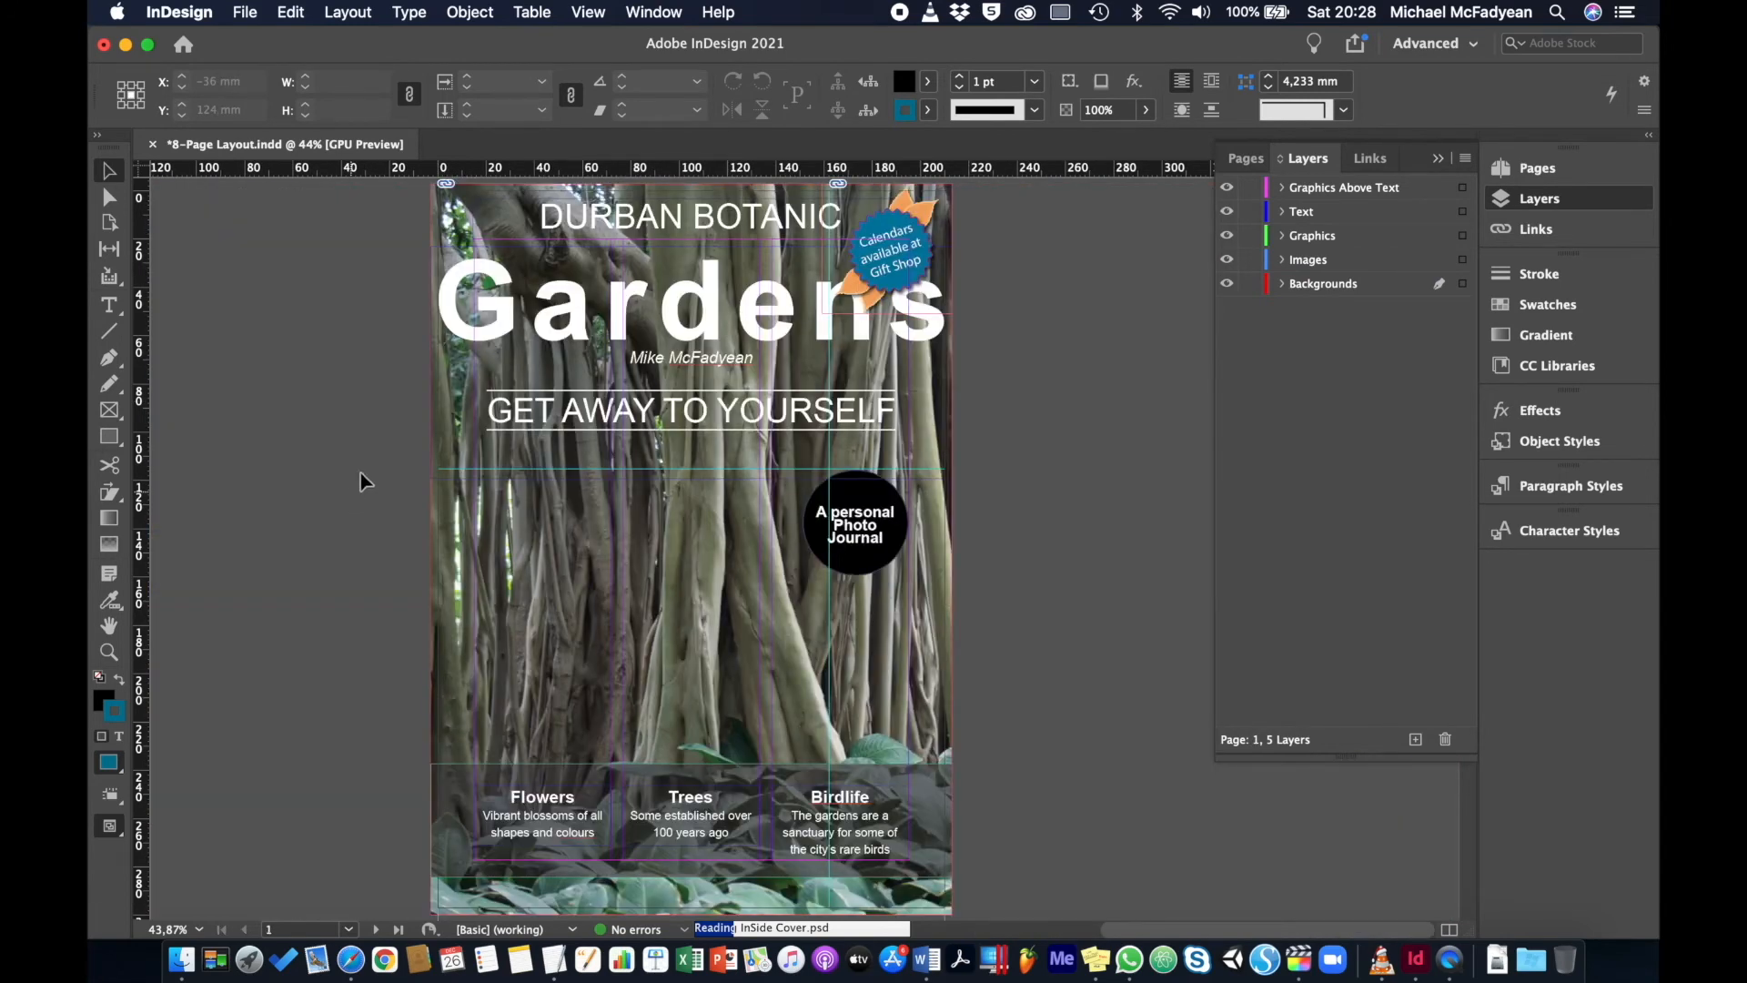
Fill the cover title "Gardens" with the R=196 G=188 B=108 swatch and give its outline the Carribean Blue swatch
click(1518, 309)
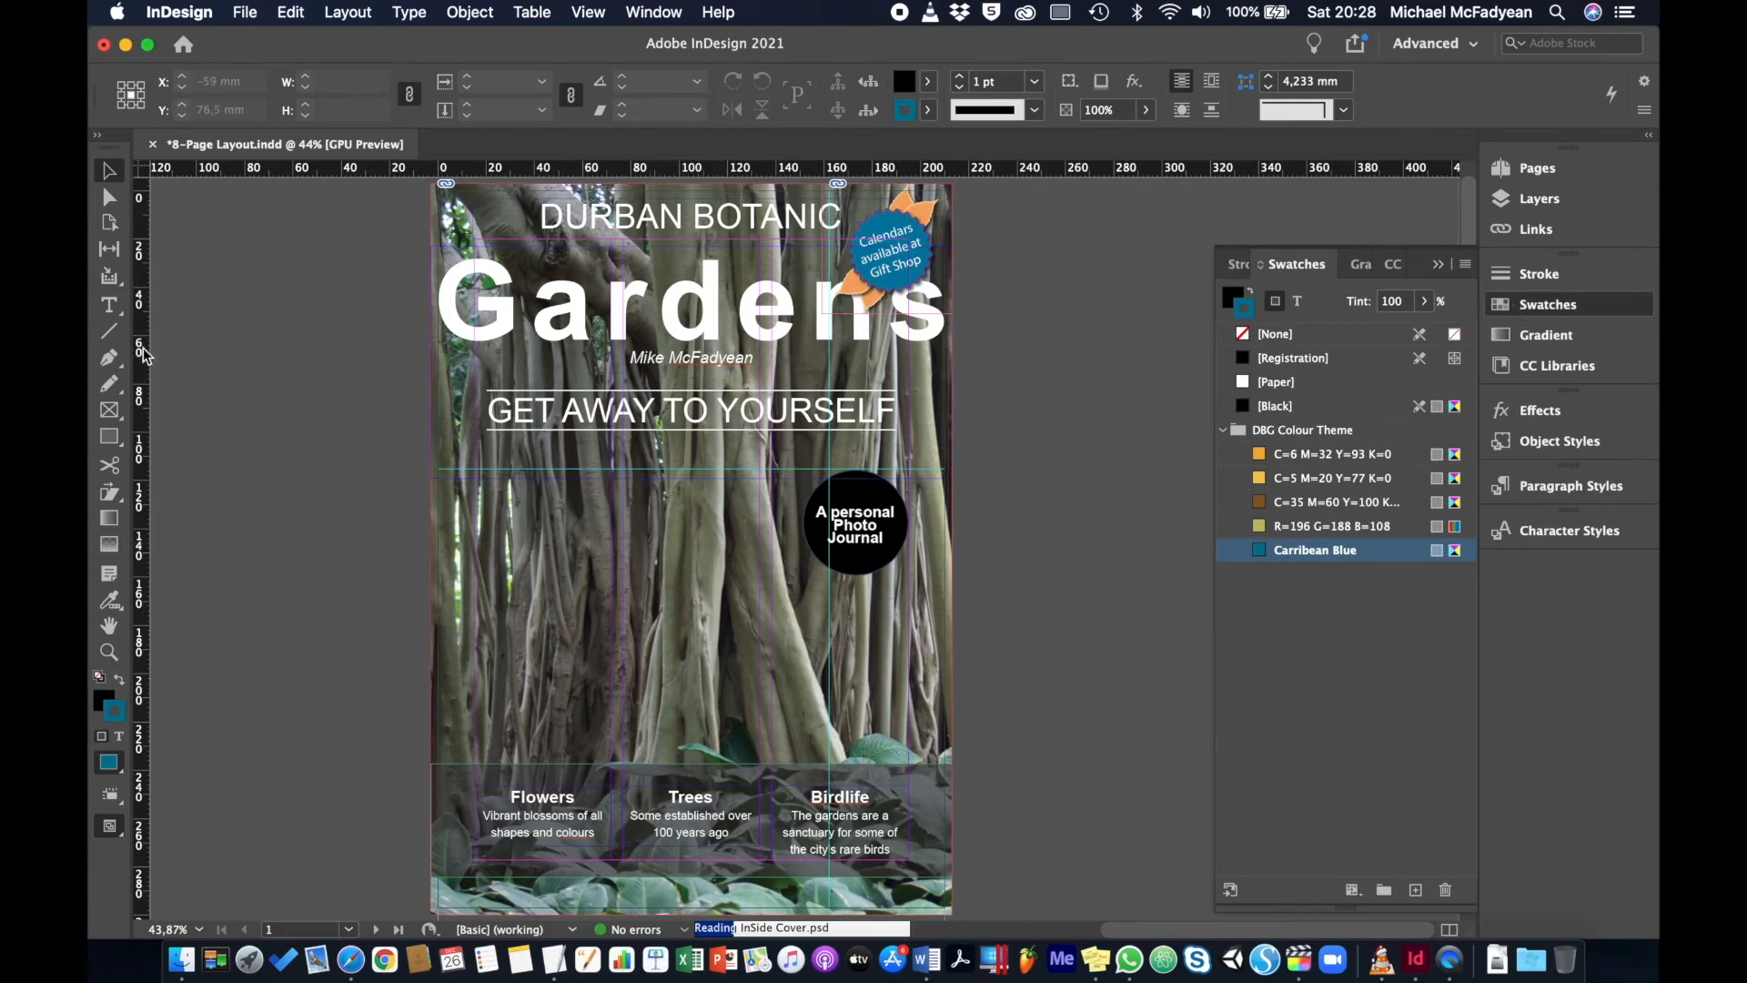
click(108, 305)
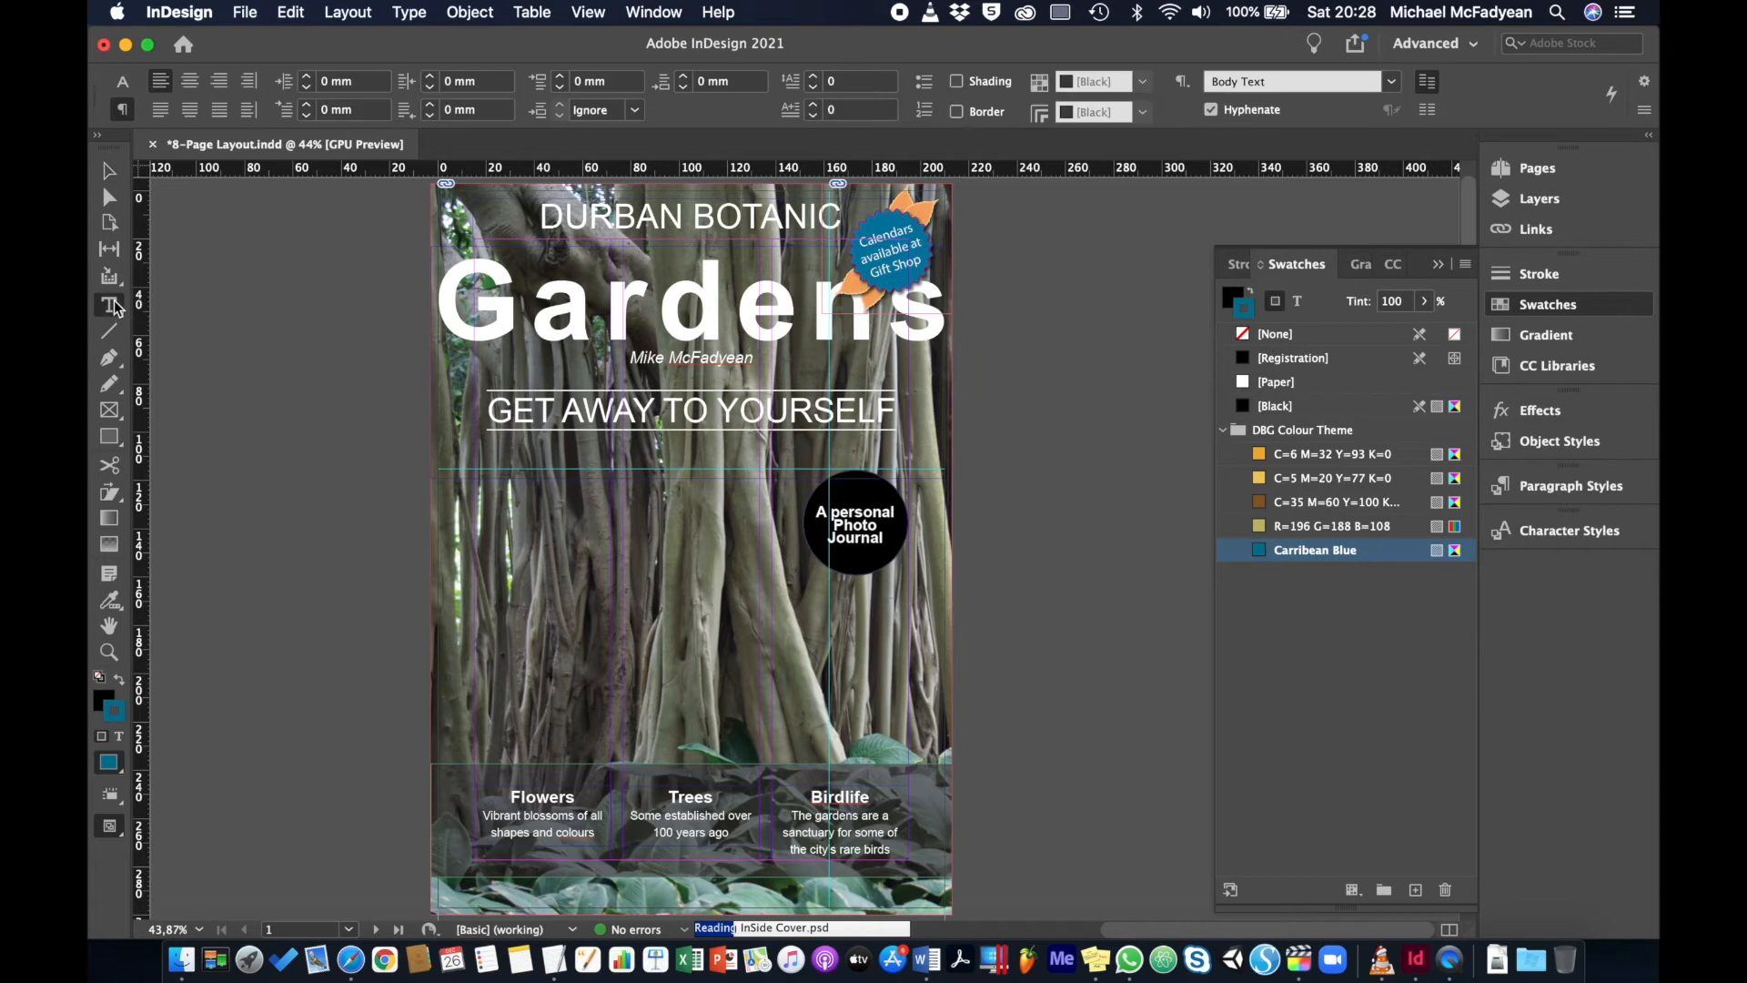
click(630, 311)
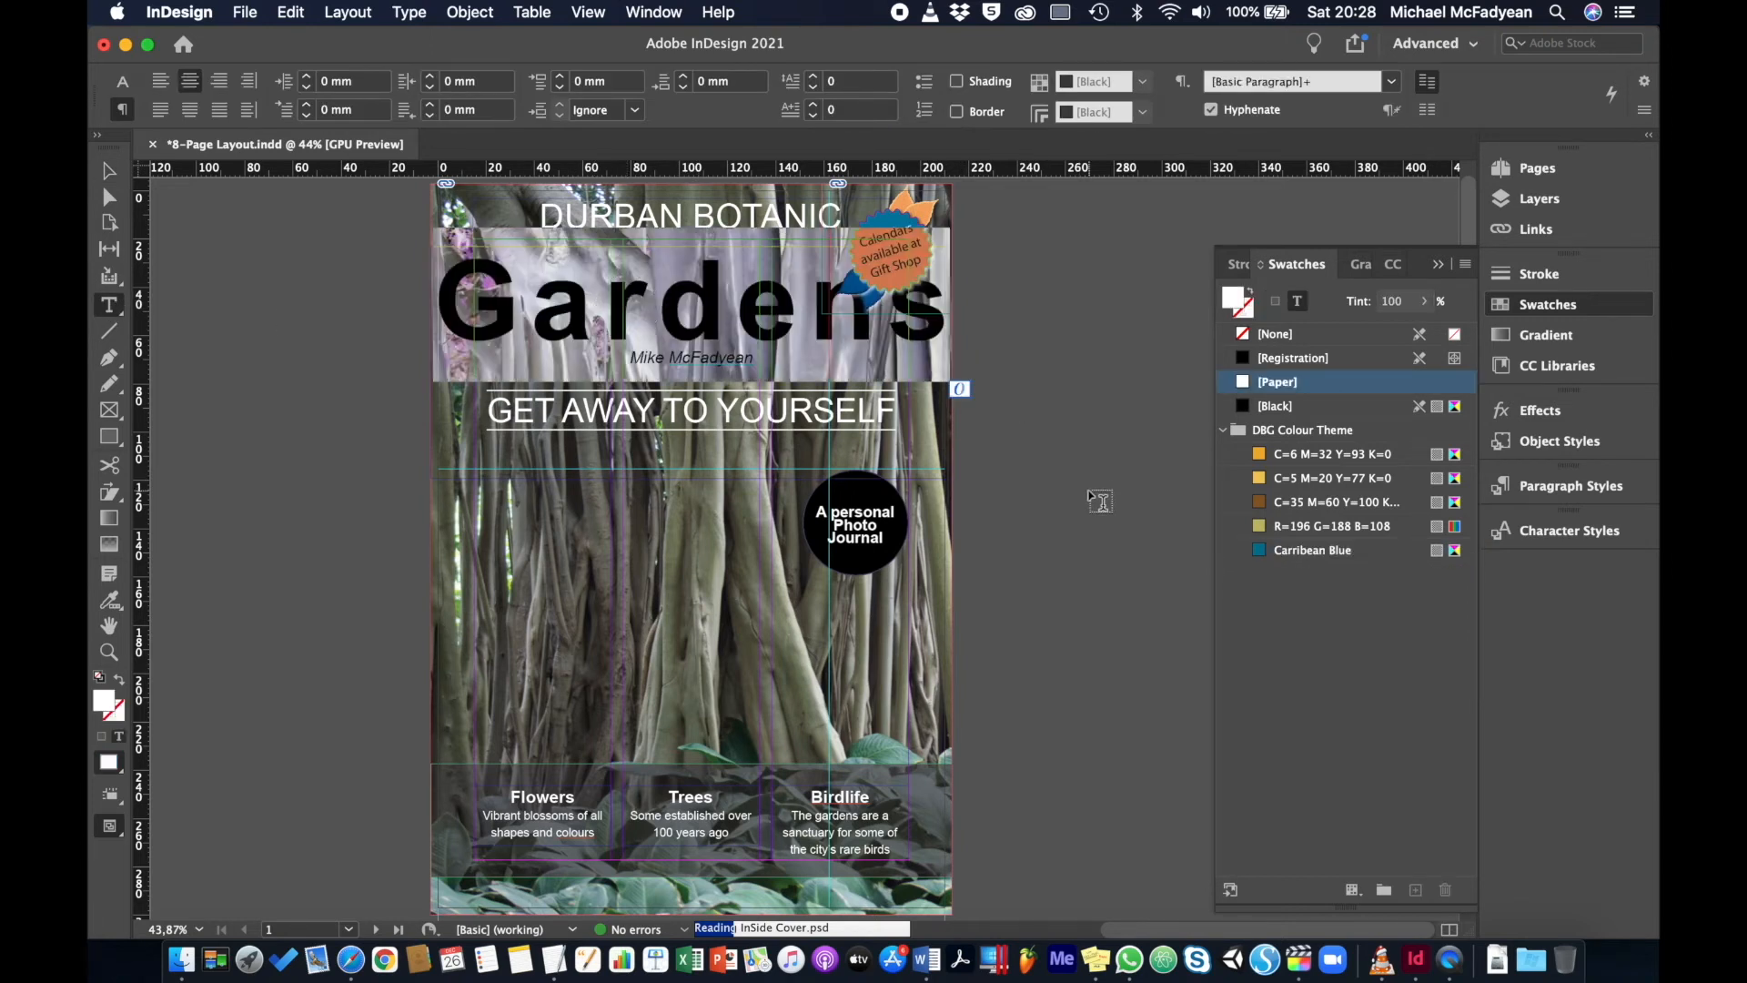
click(1259, 526)
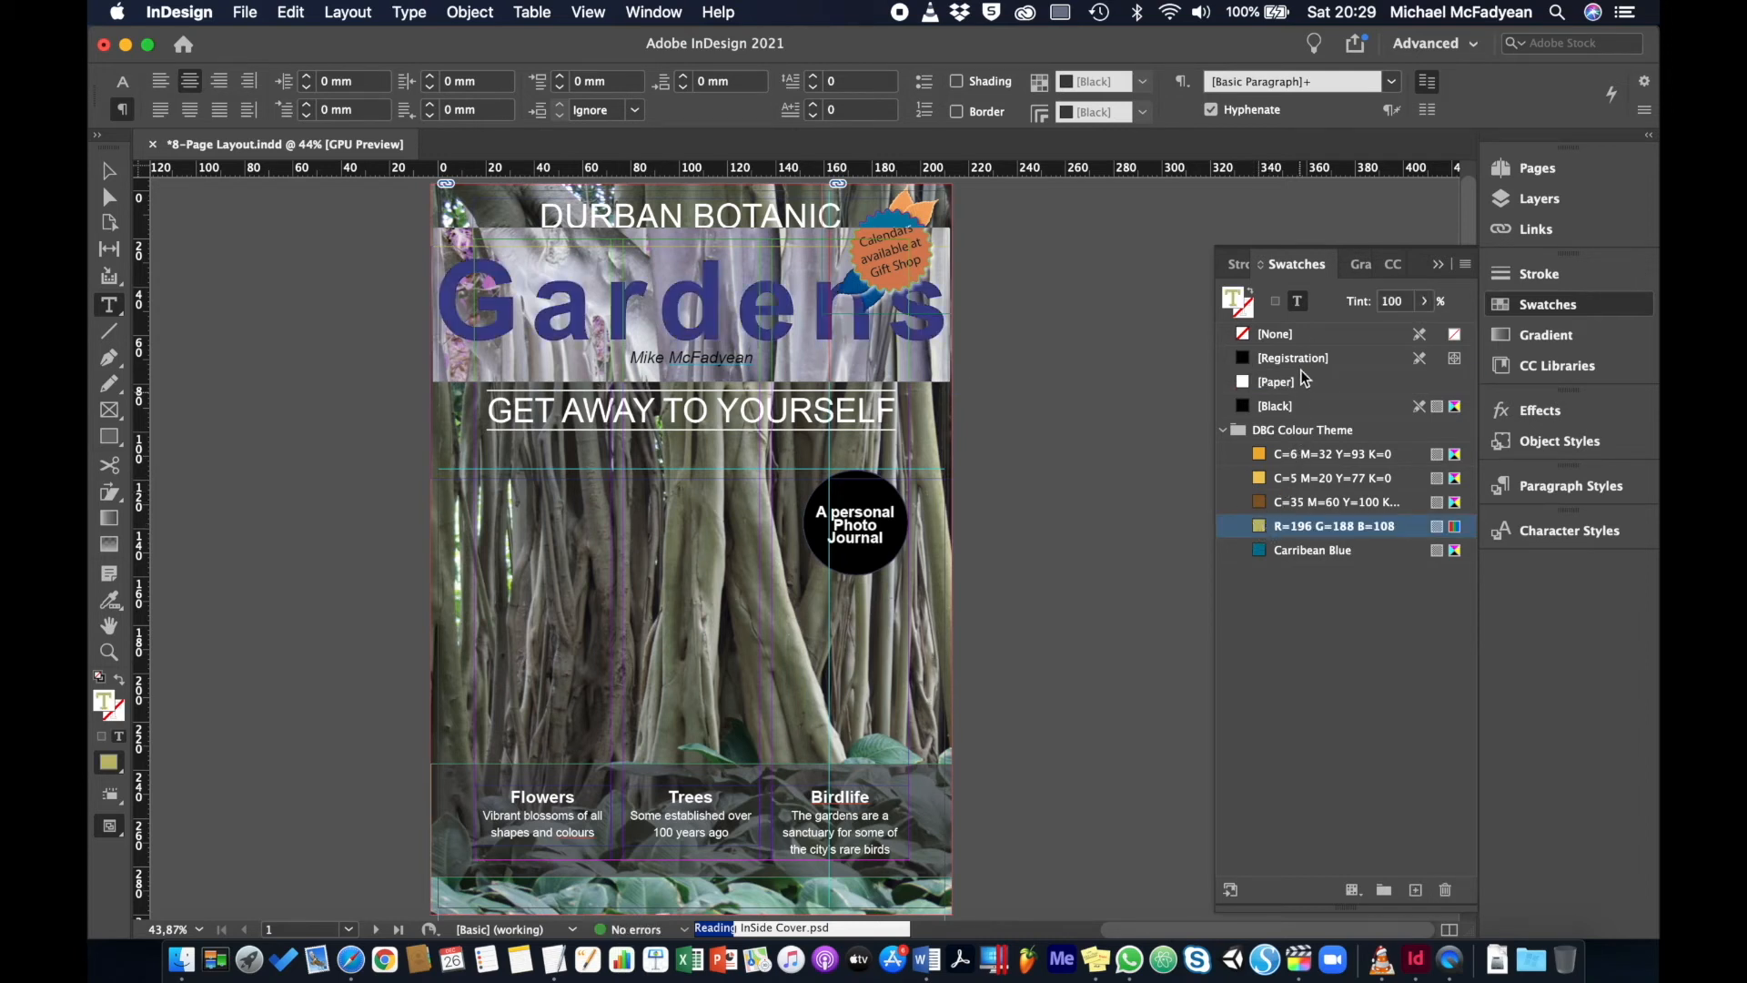
click(1250, 315)
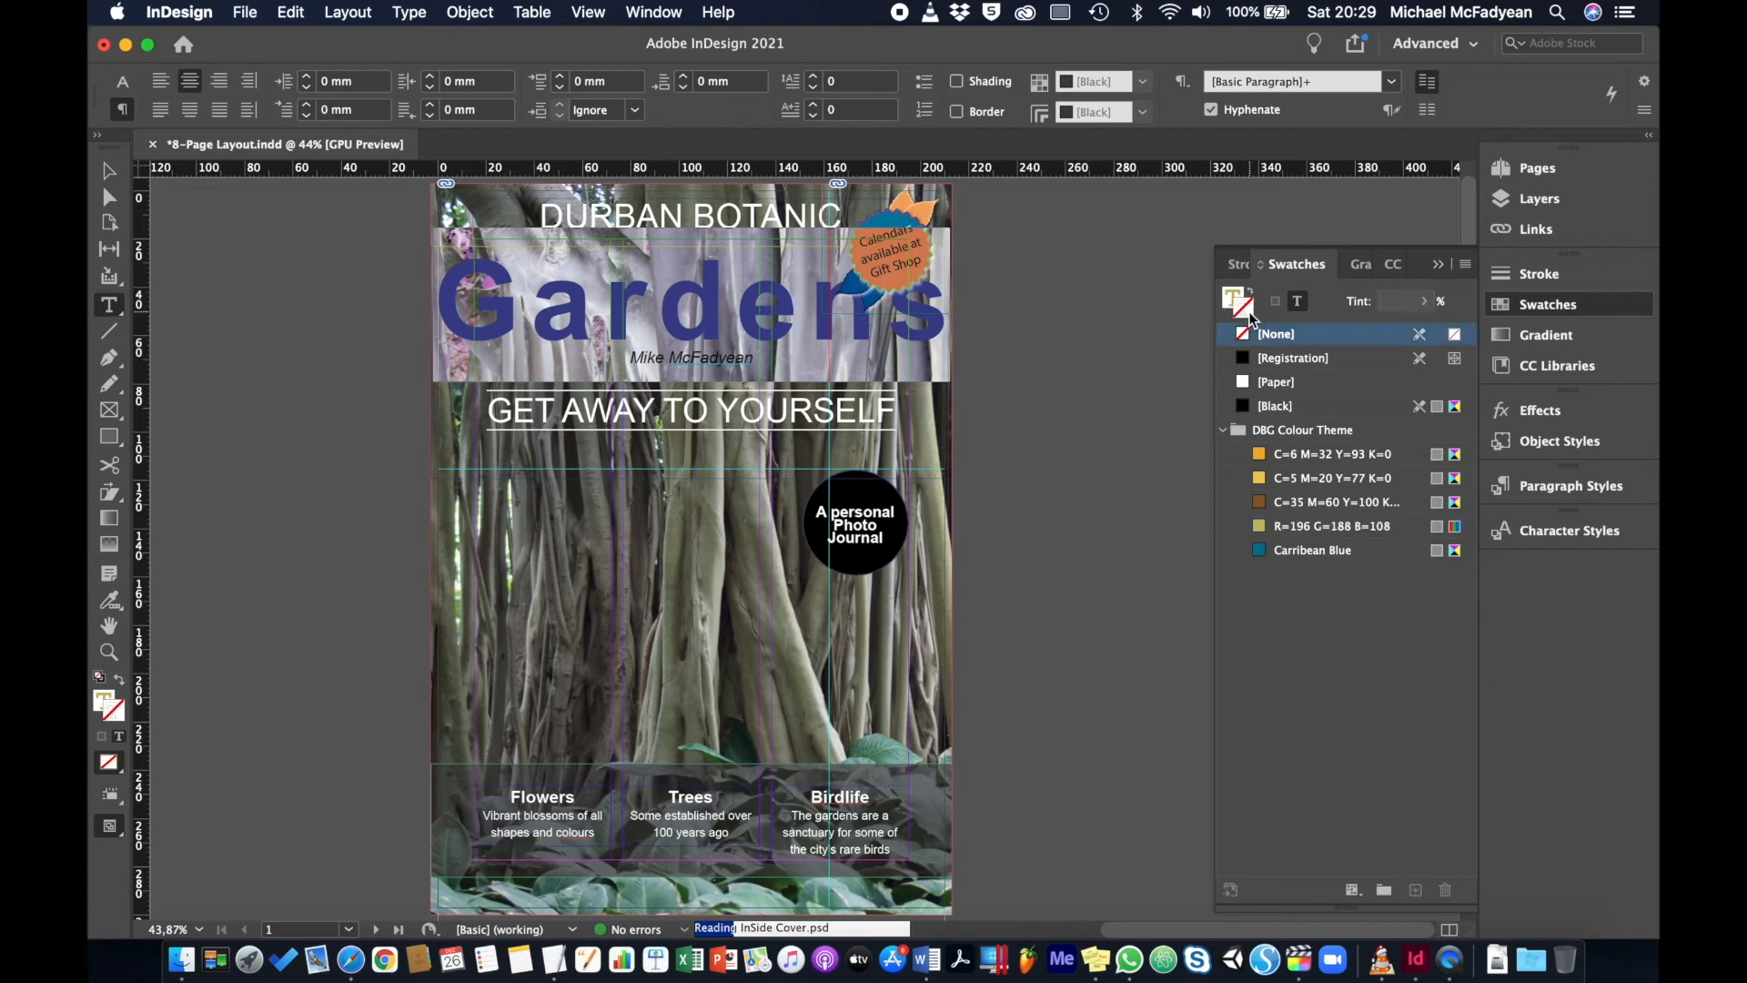
click(1258, 551)
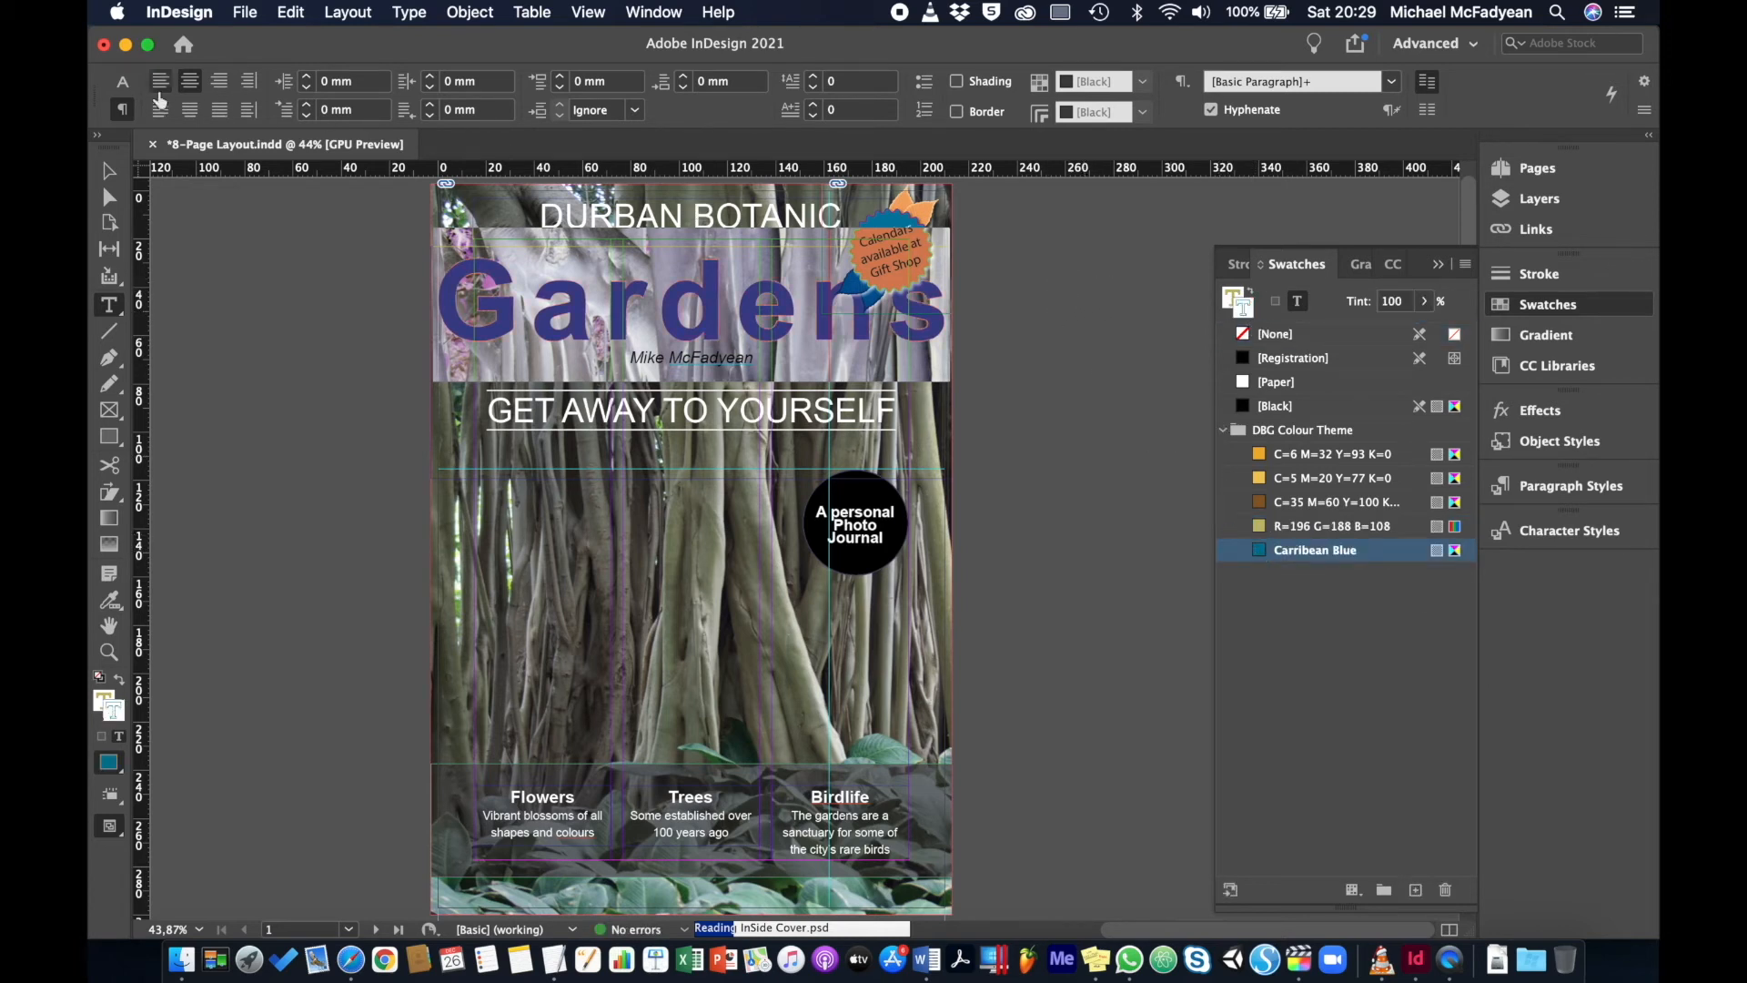
click(106, 172)
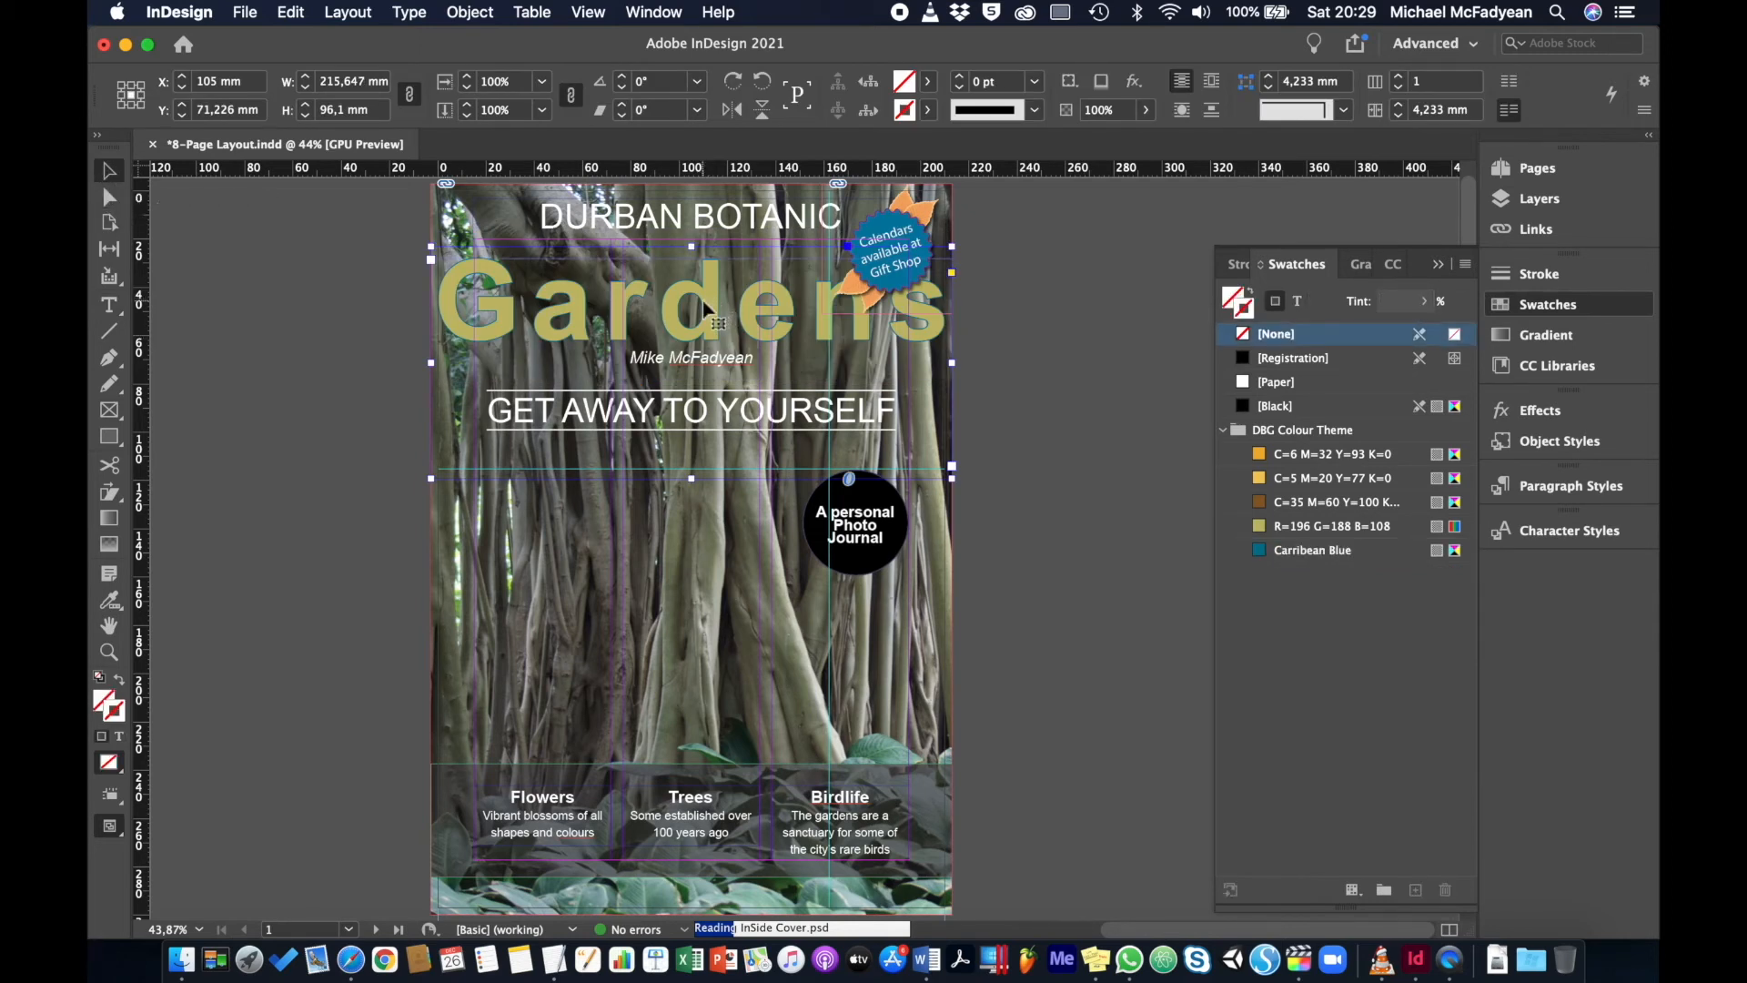
Increase the outline stroke weight of the "Gardens" title text by one increment
key(t)
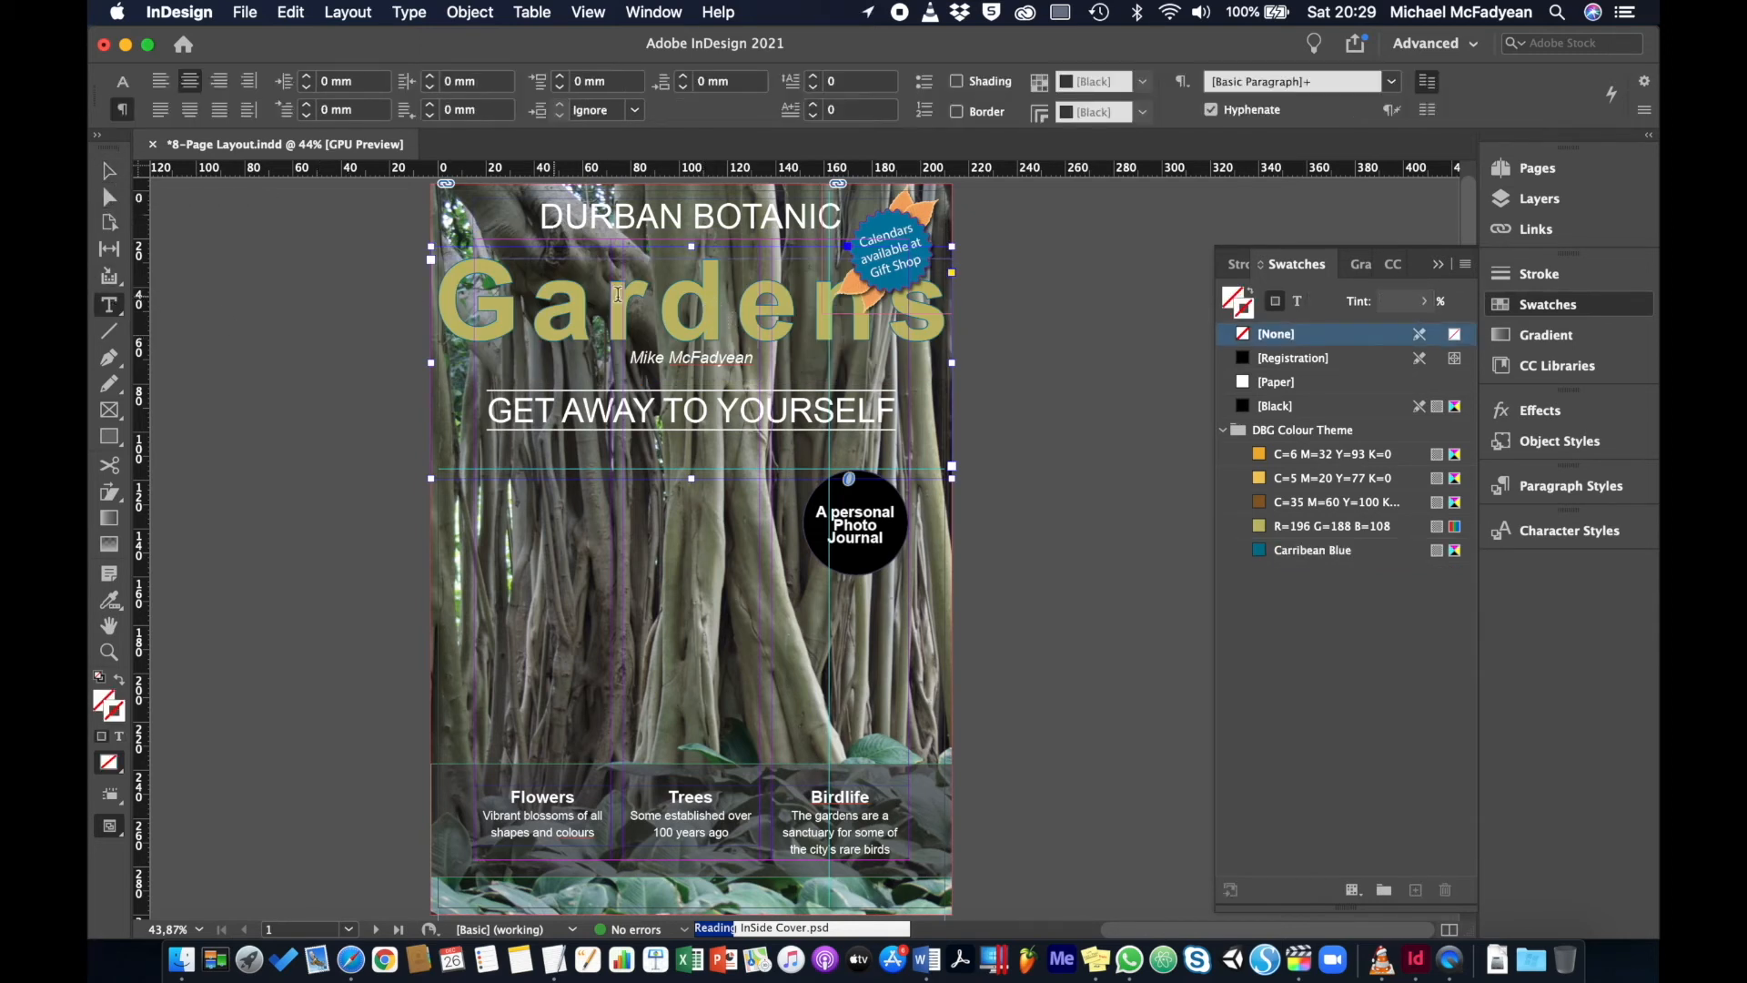
click(701, 293)
key(super+a)
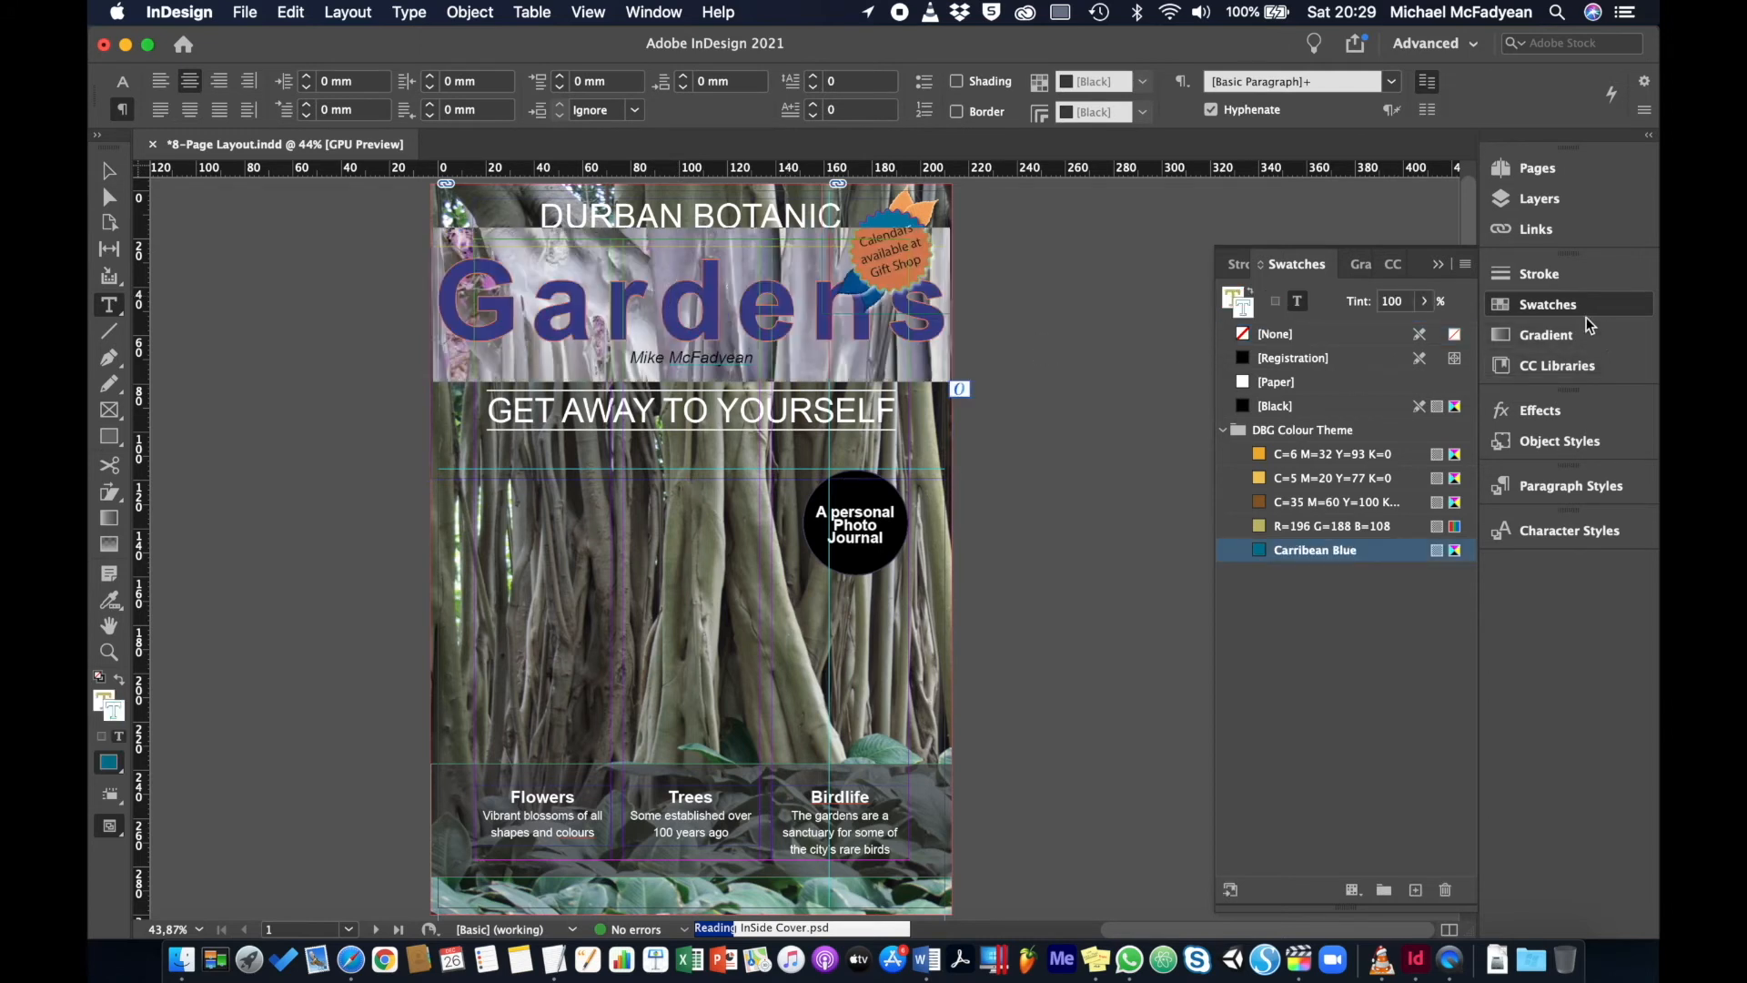
click(1536, 276)
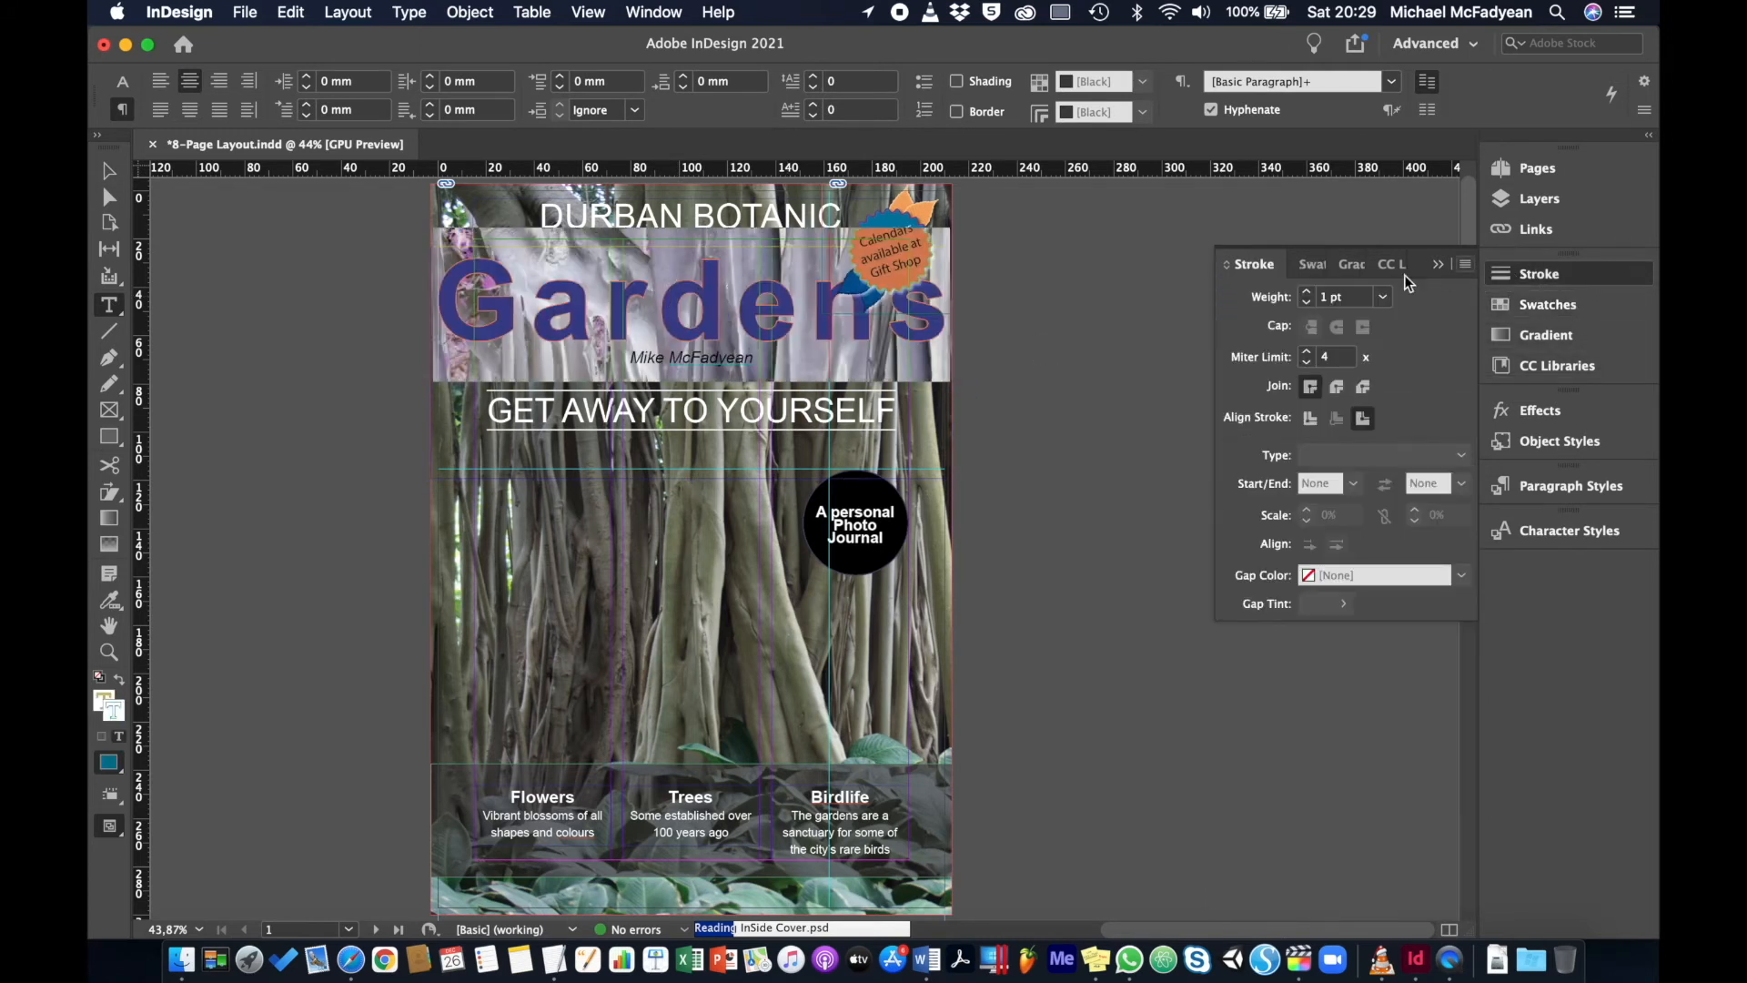
click(1307, 289)
click(113, 172)
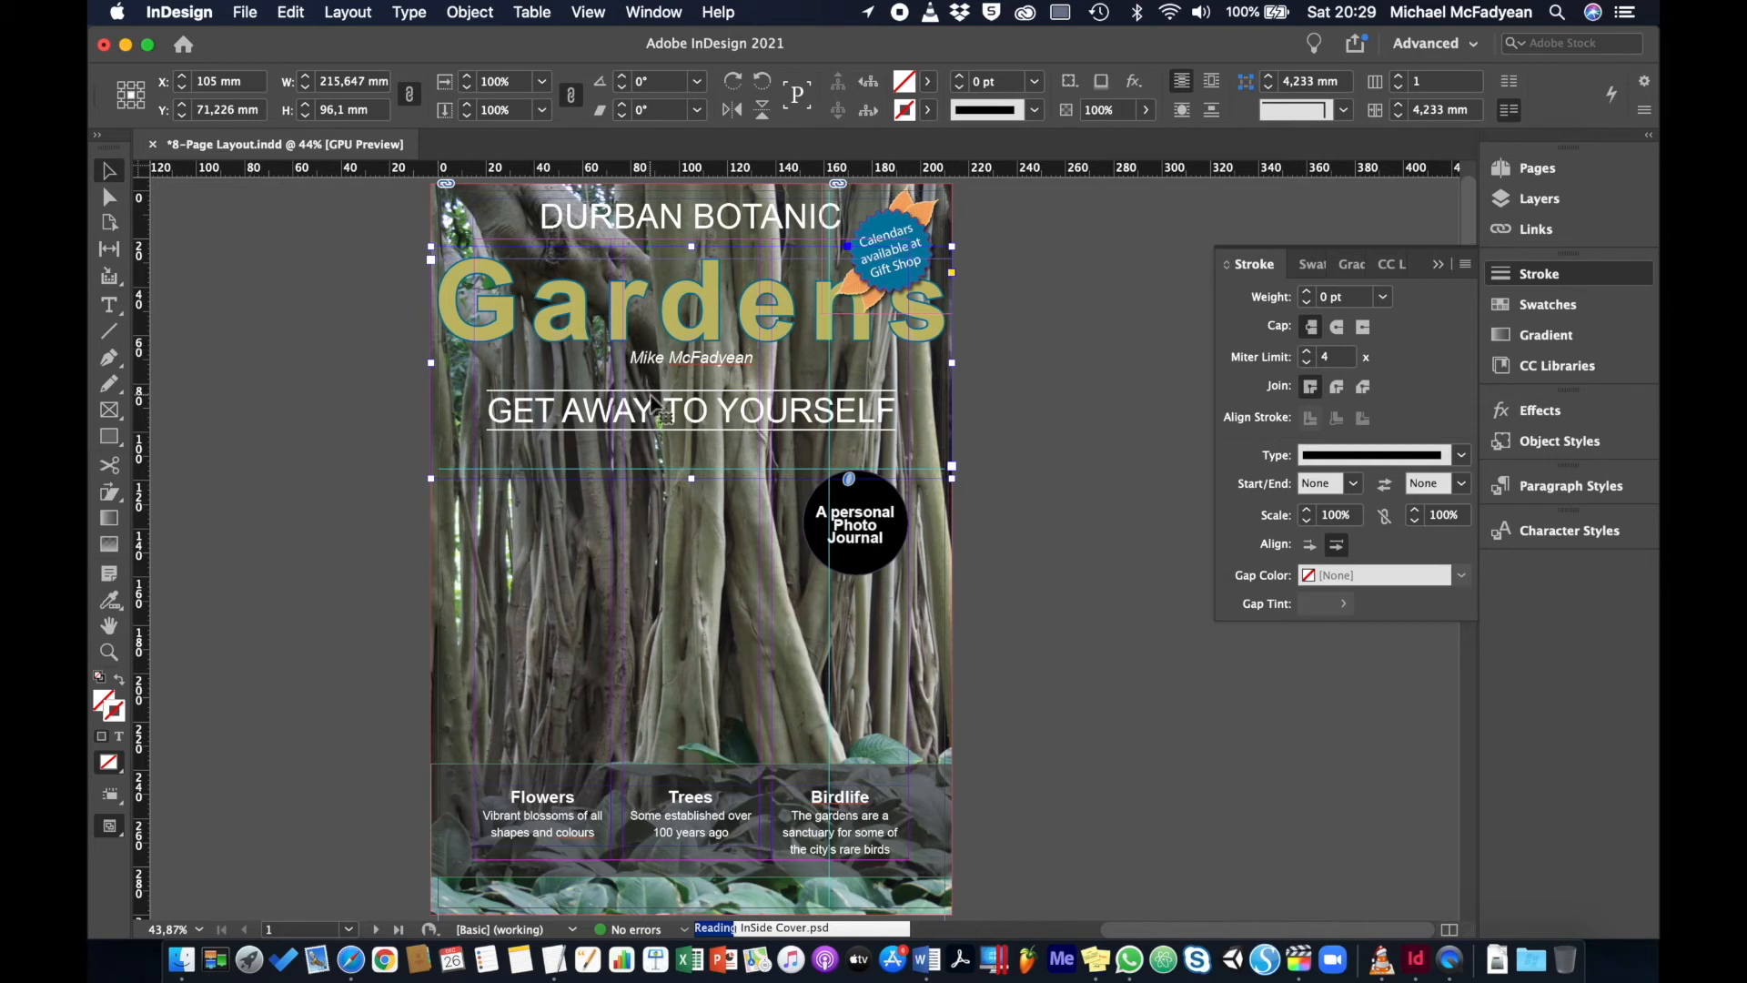
Apply the C=5 M=20 Y=77 K=0 swatch to the outline of the "GET AWAY TO YOURSELF" line
click(110, 305)
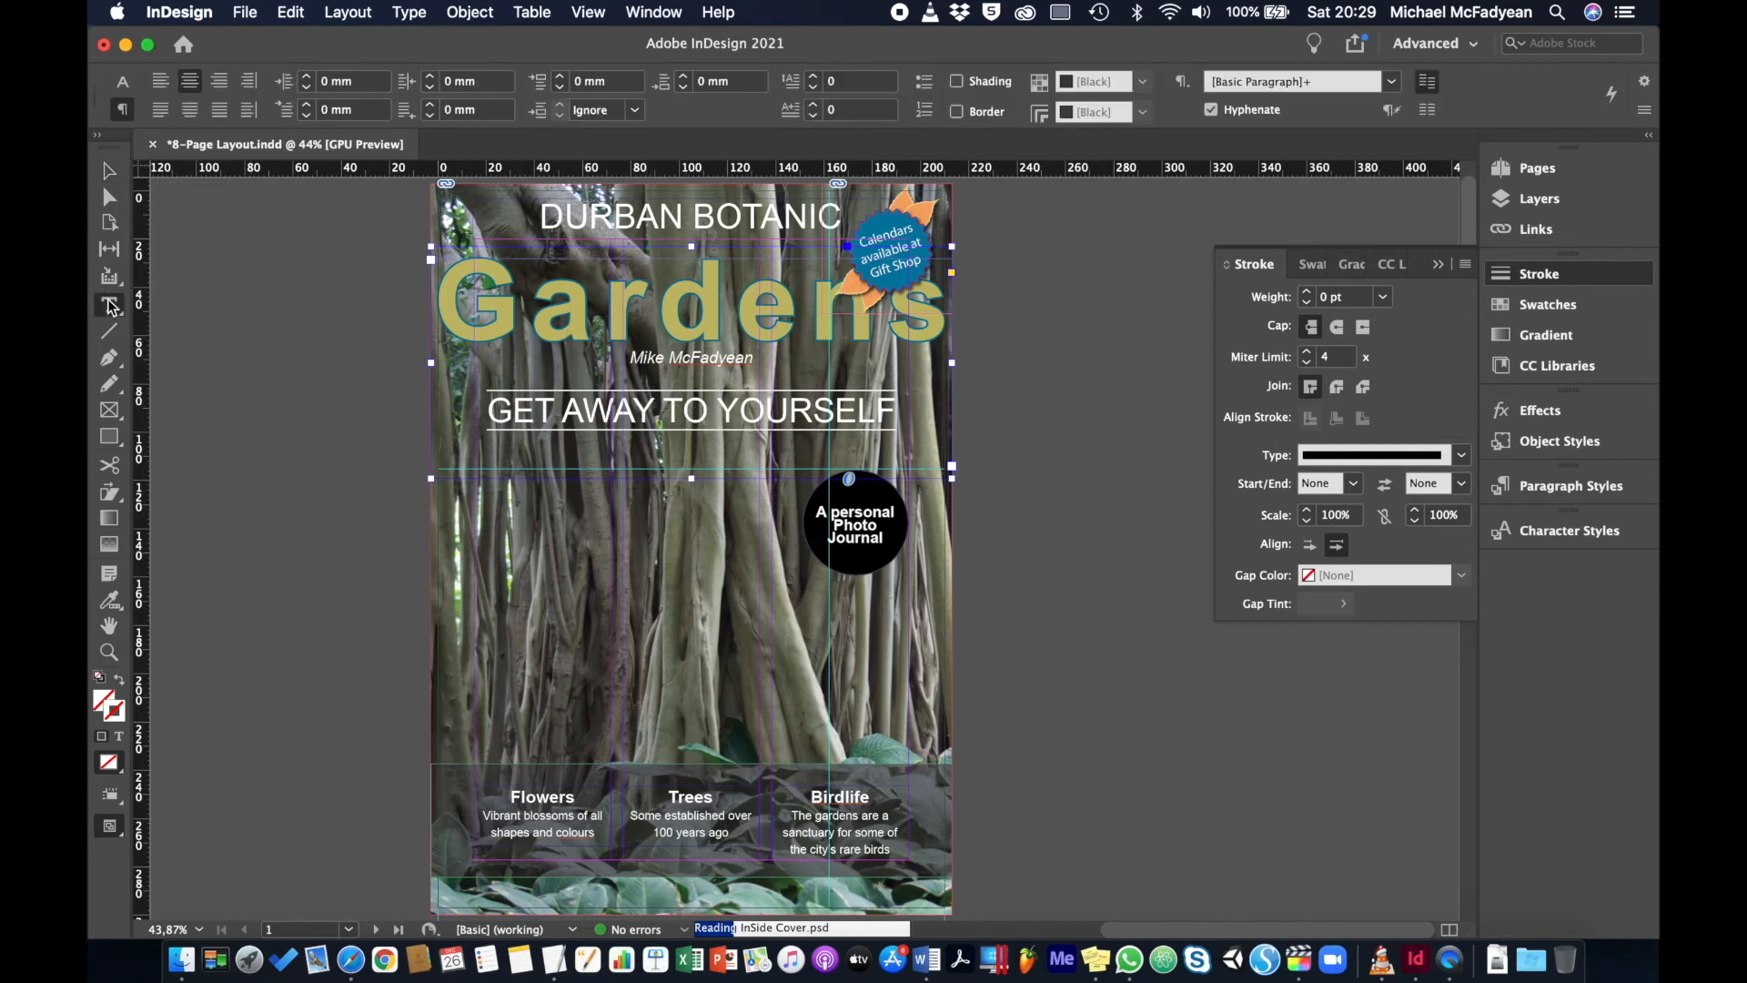
double_click(670, 409)
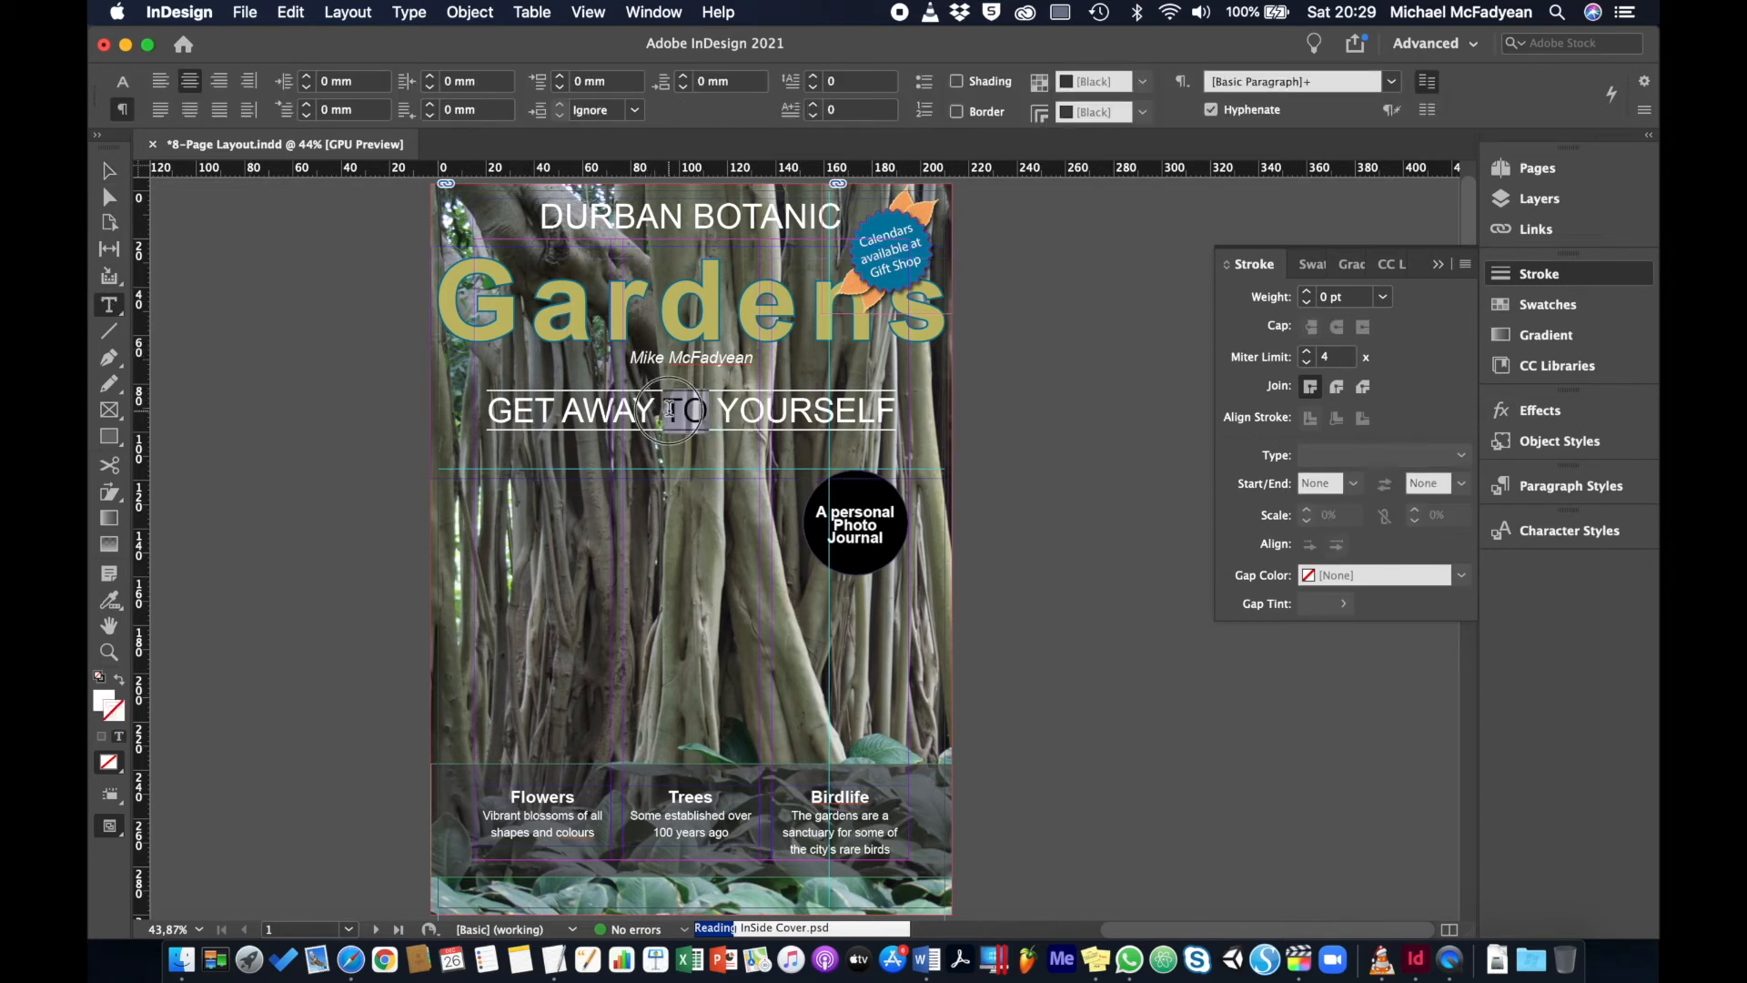
triple_click(670, 409)
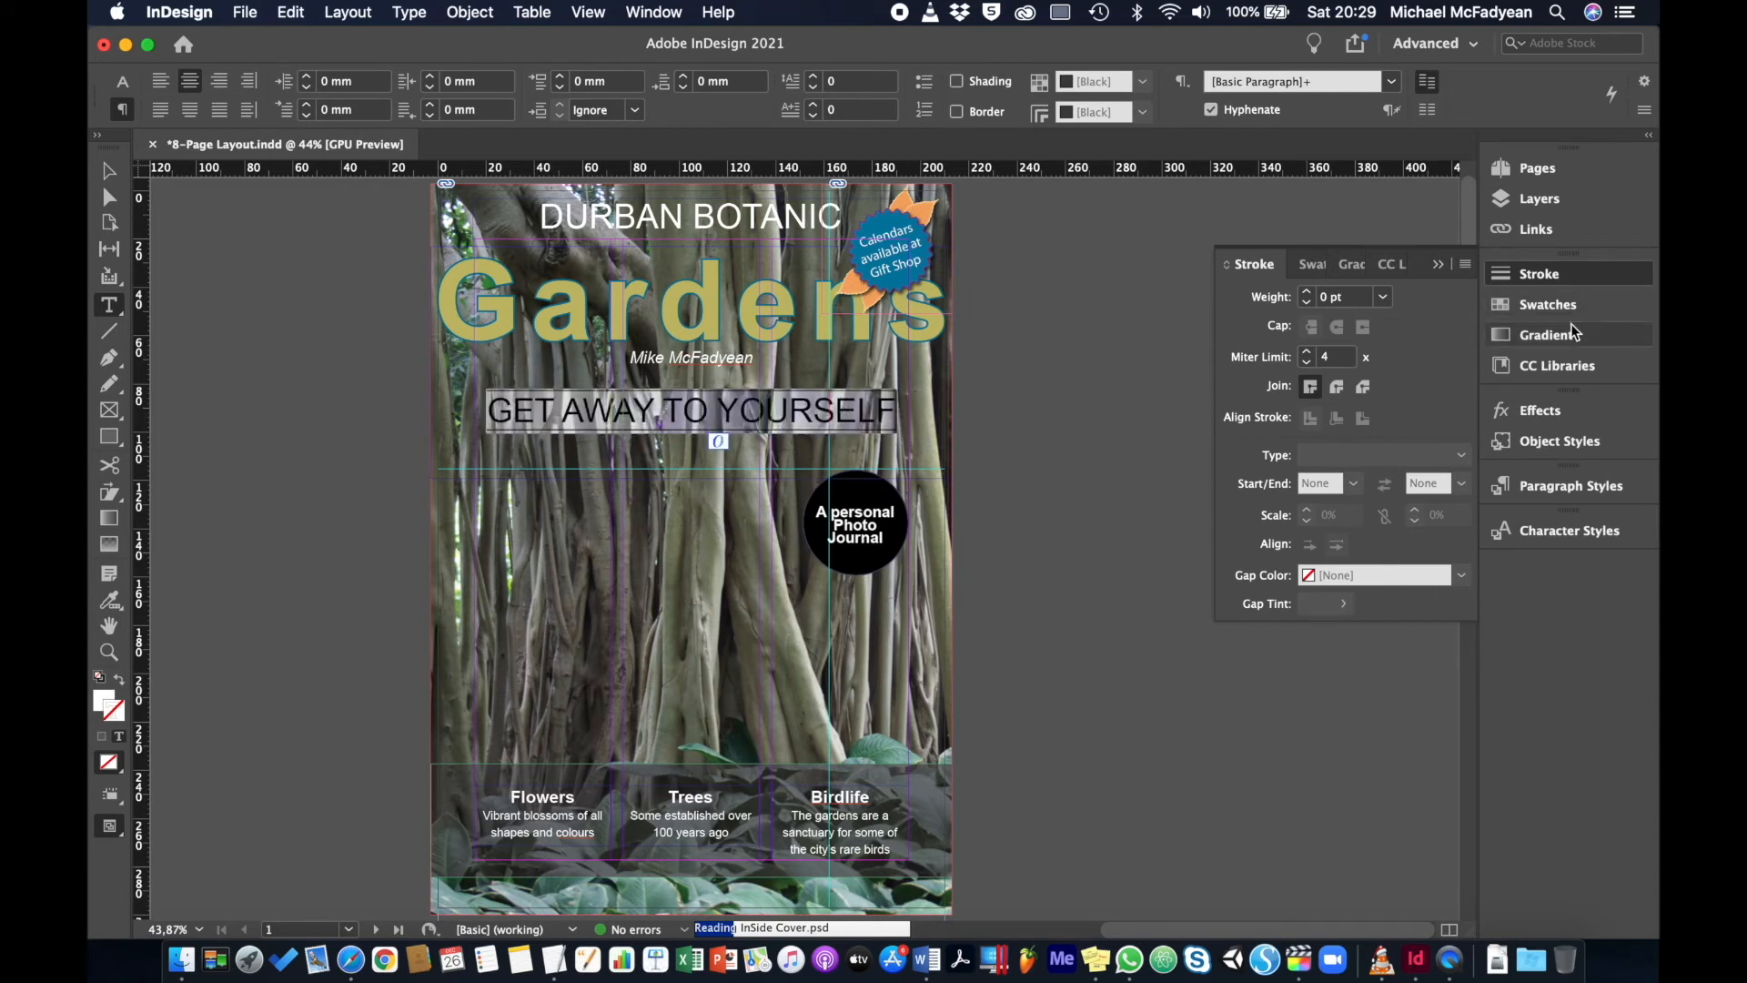
click(1555, 306)
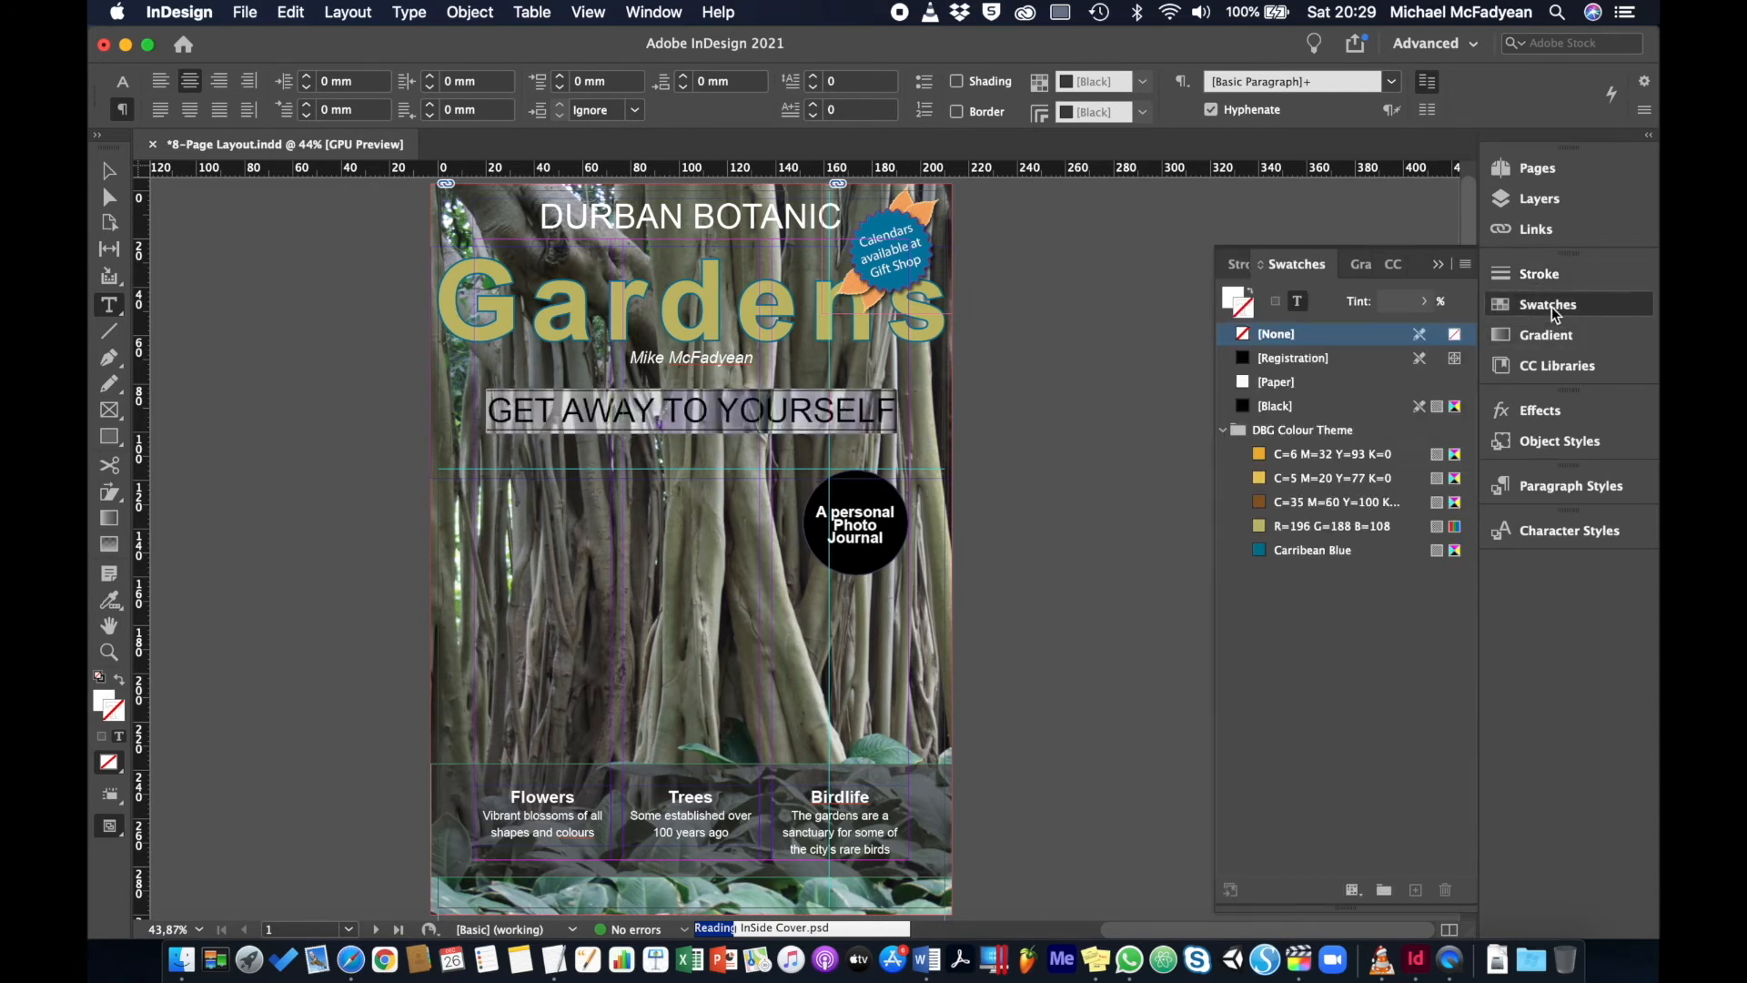
click(1258, 477)
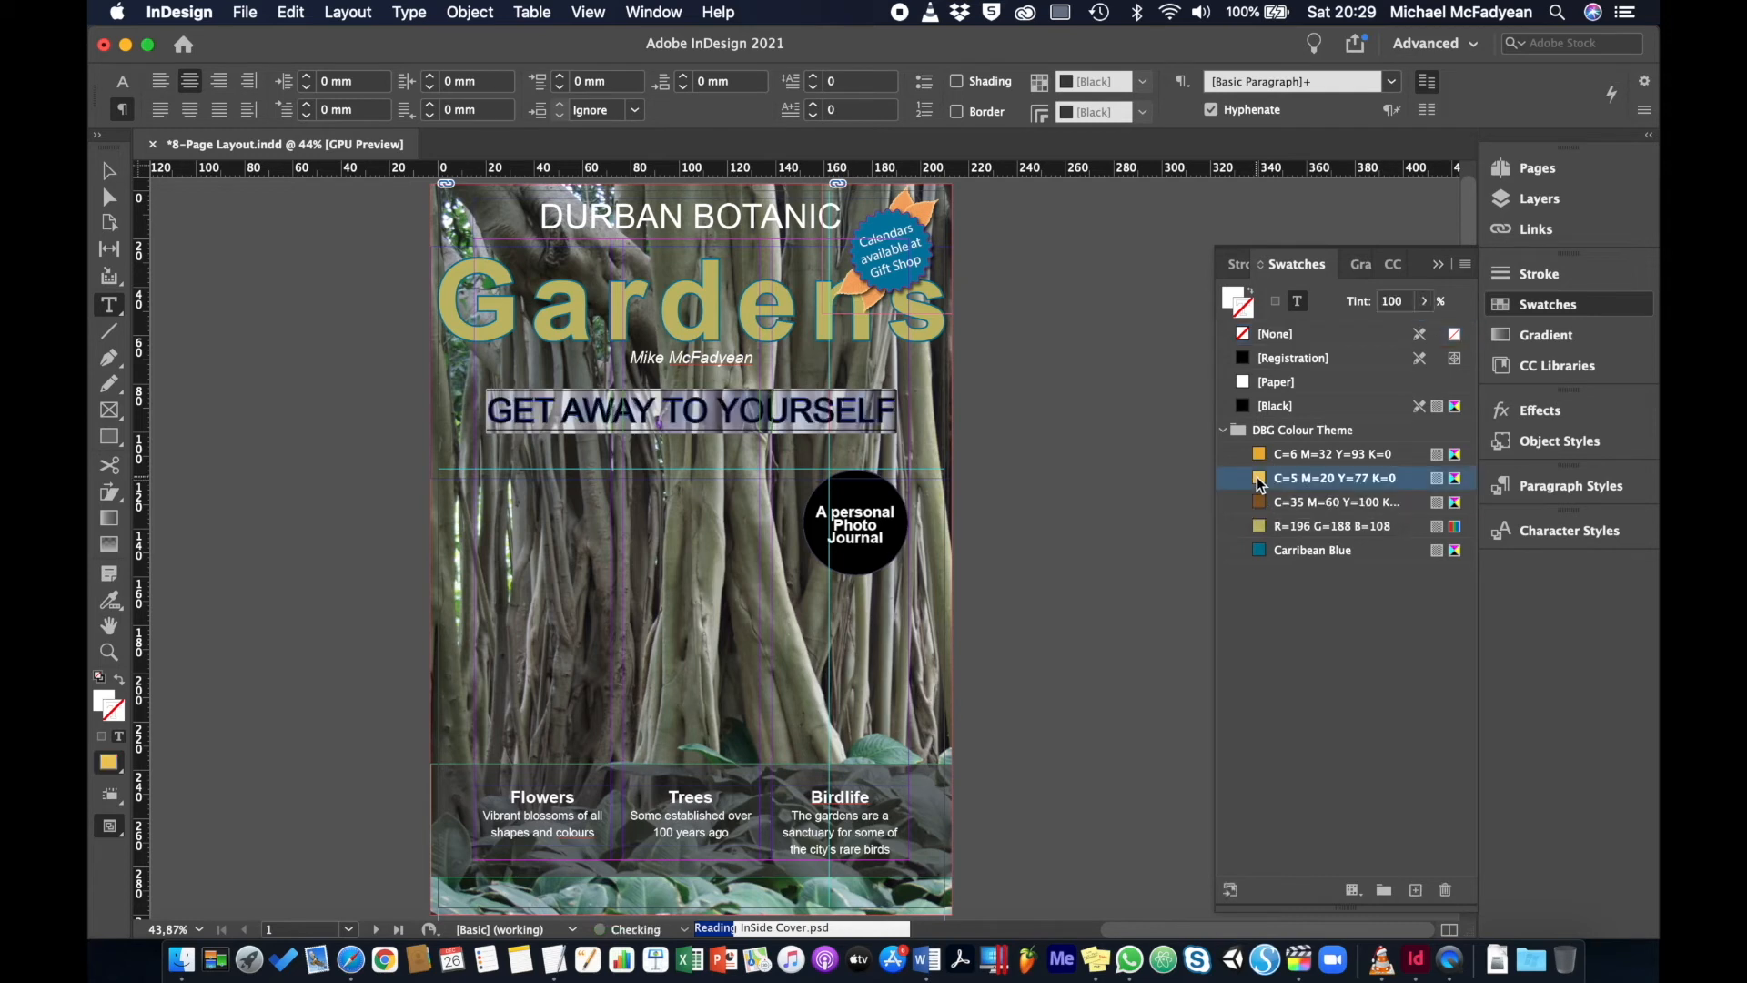
click(102, 181)
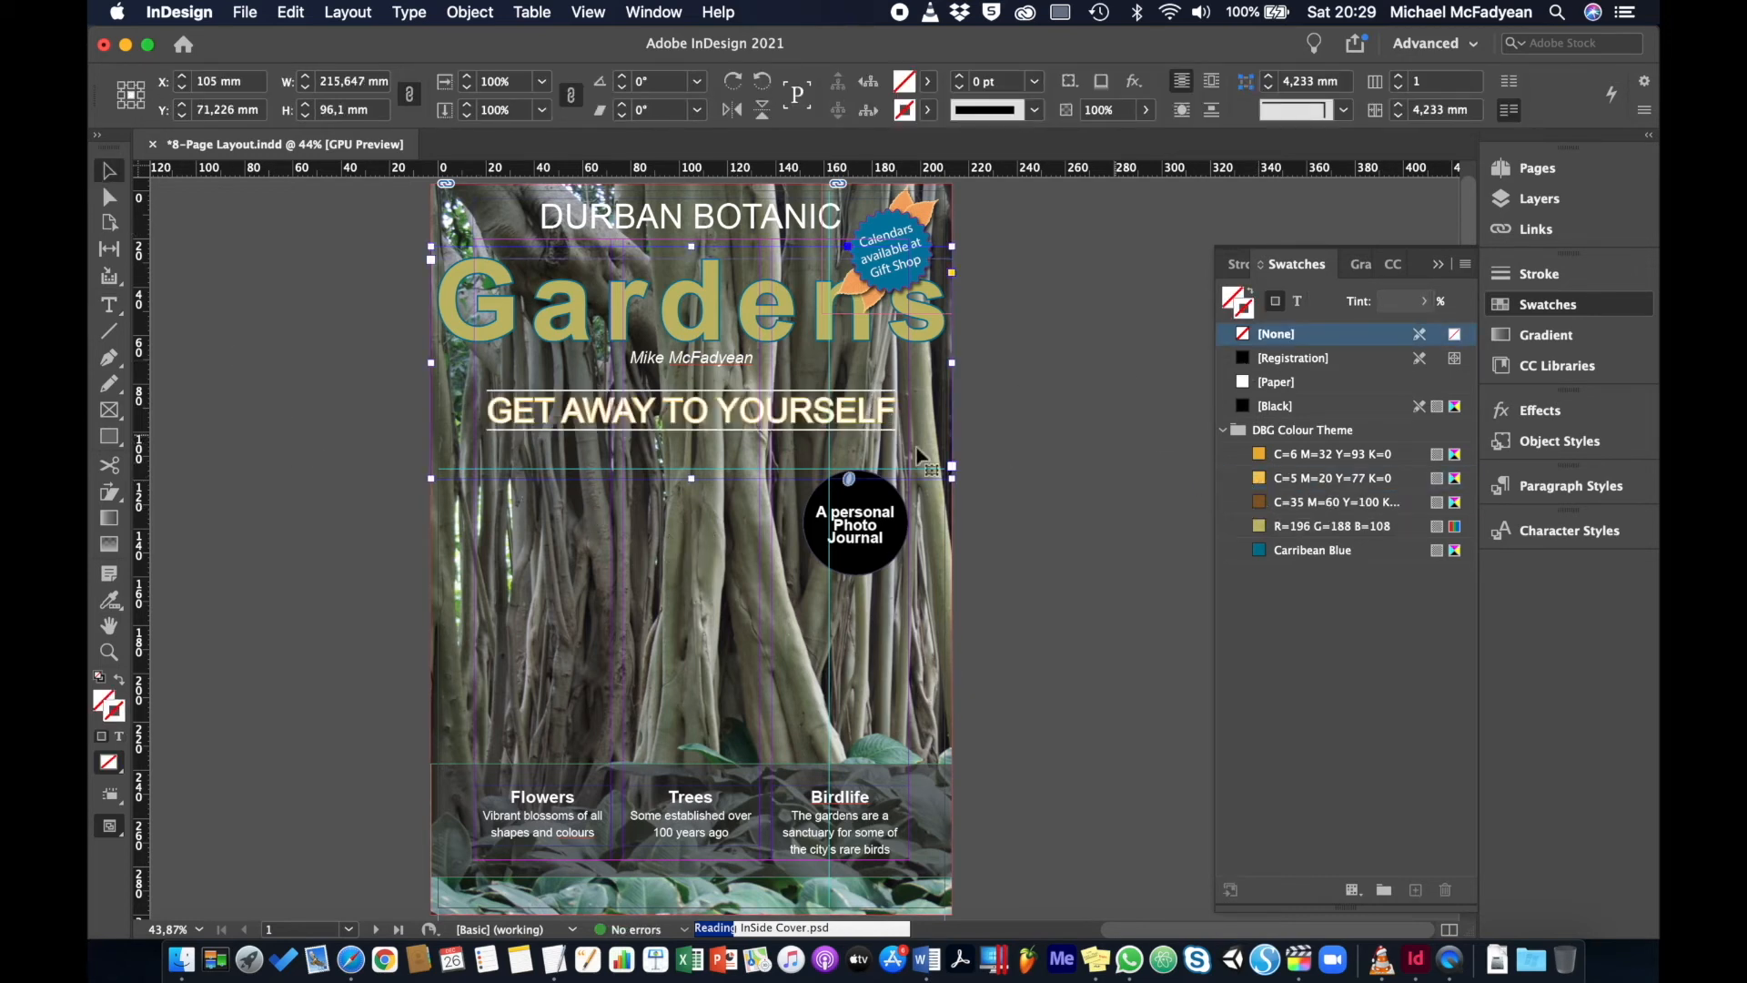
Remove the "GET AWAY TO YOURSELF" outline, fill the text with C=5 M=20 Y=77 K=0 instead, and preview the cover without guides
triple_click(791, 406)
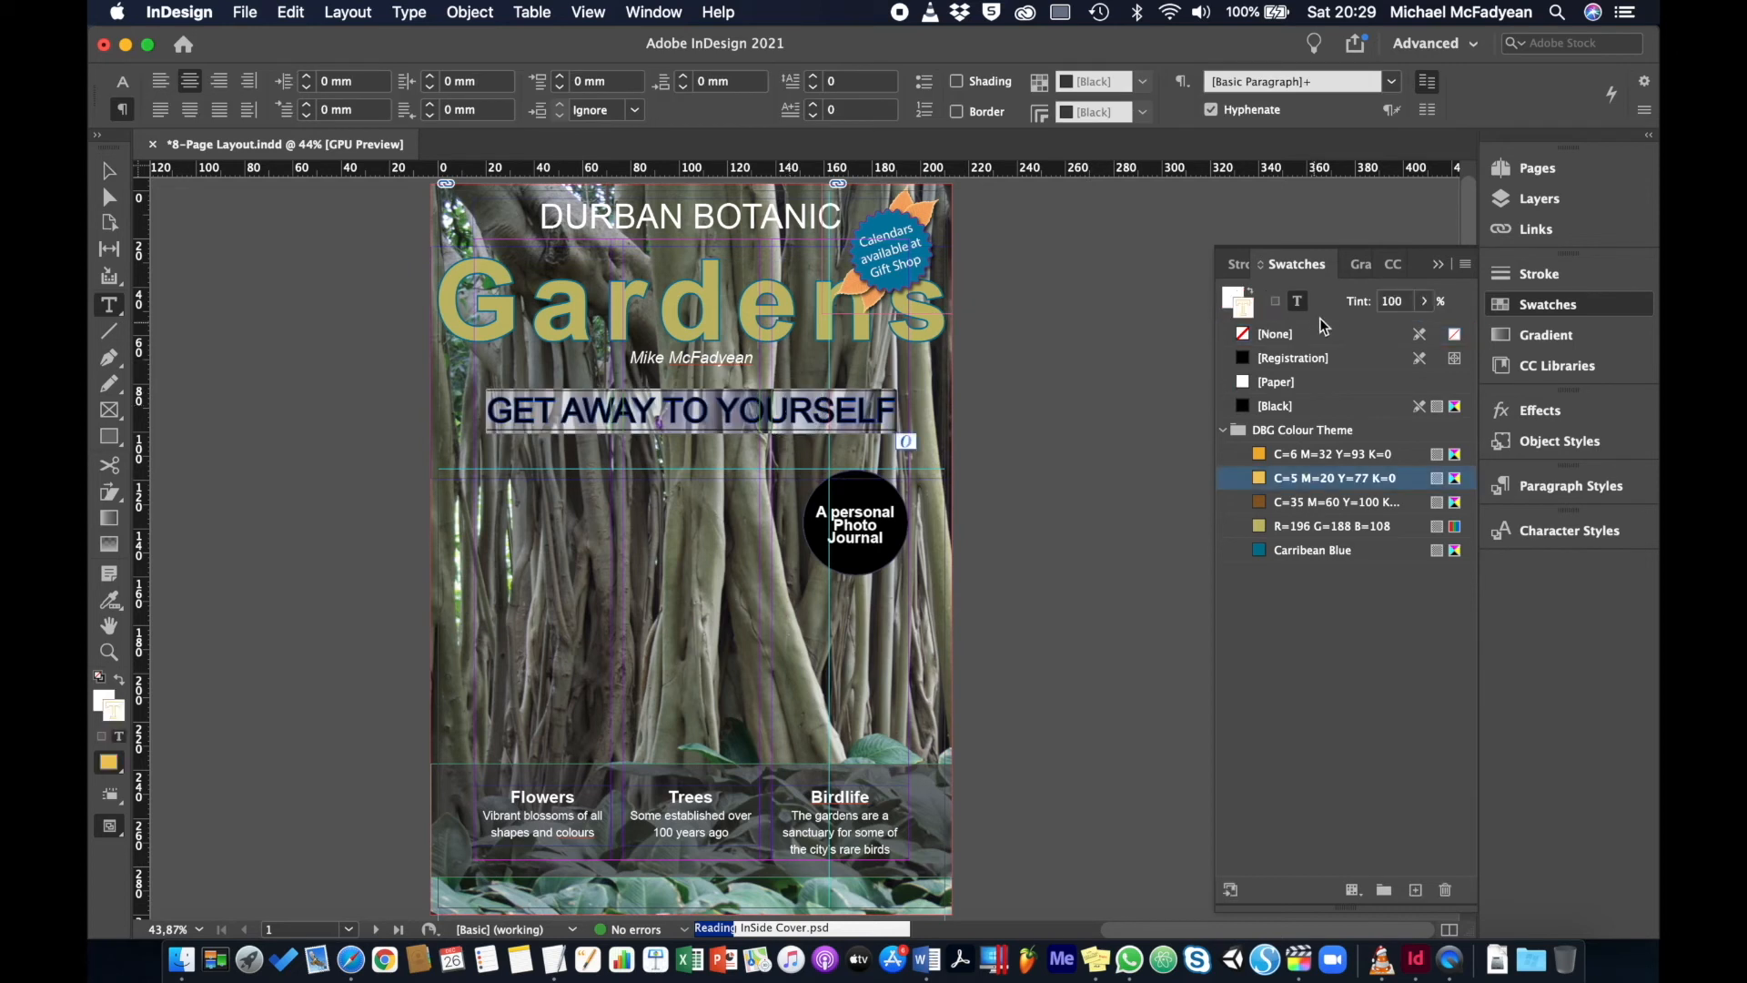
click(1245, 337)
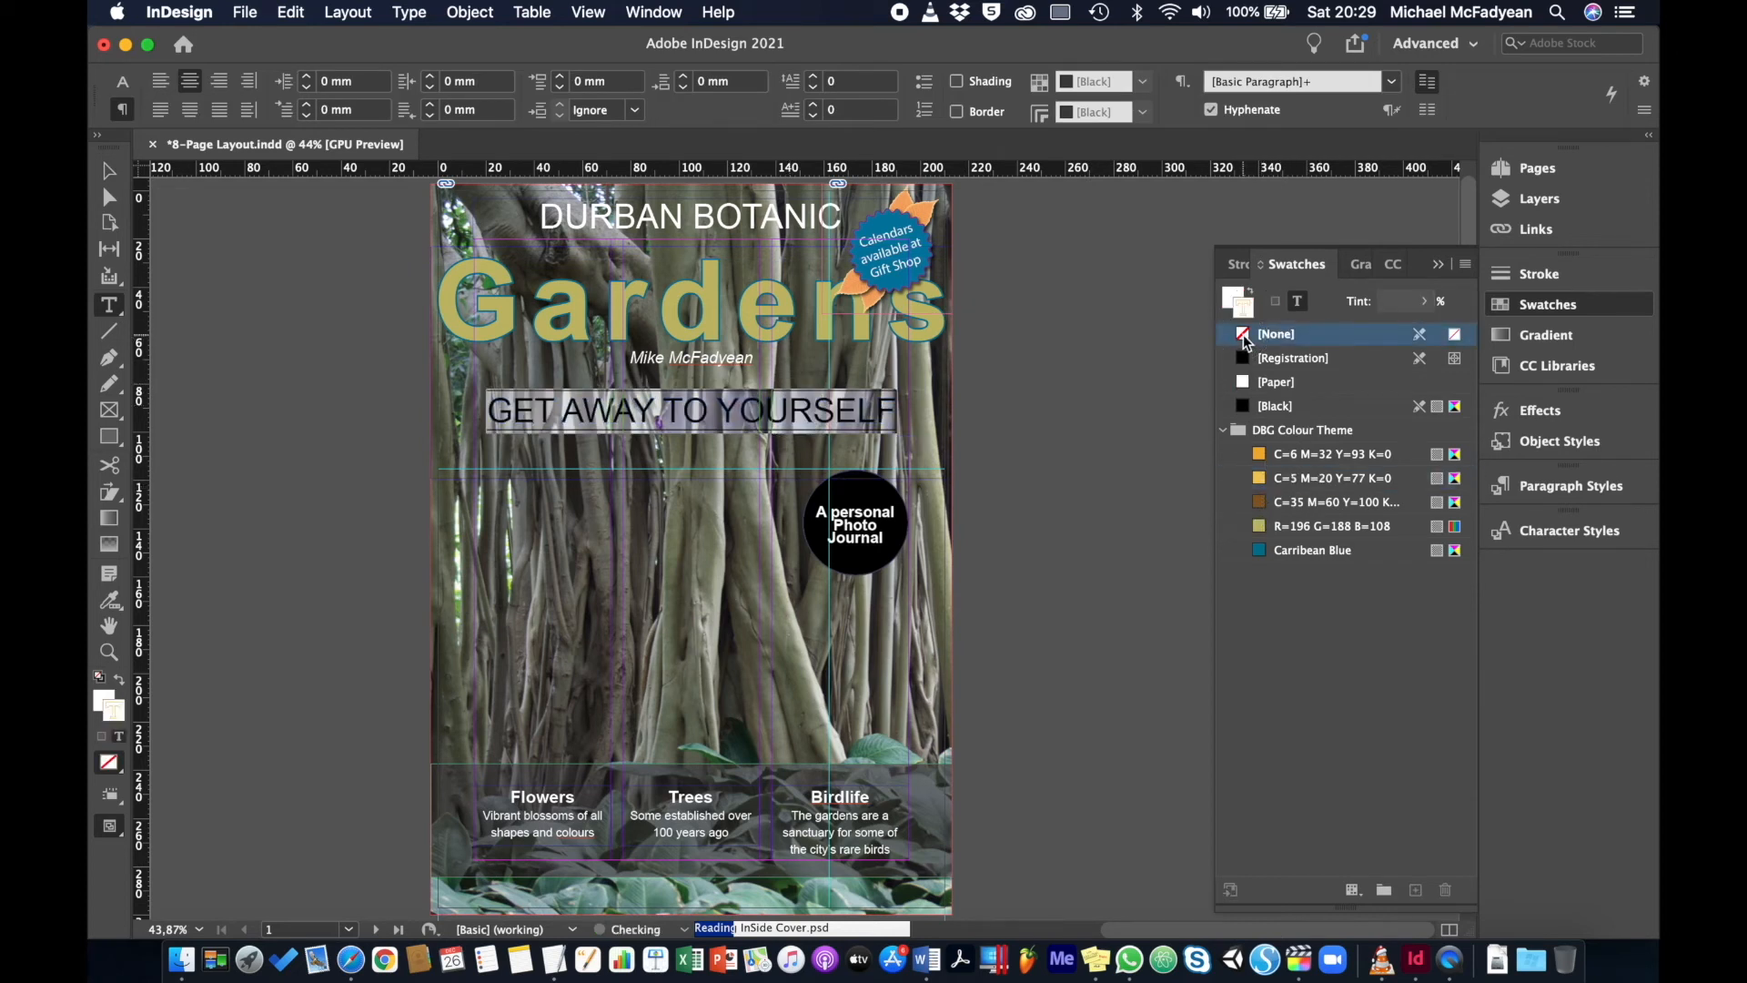
click(1233, 297)
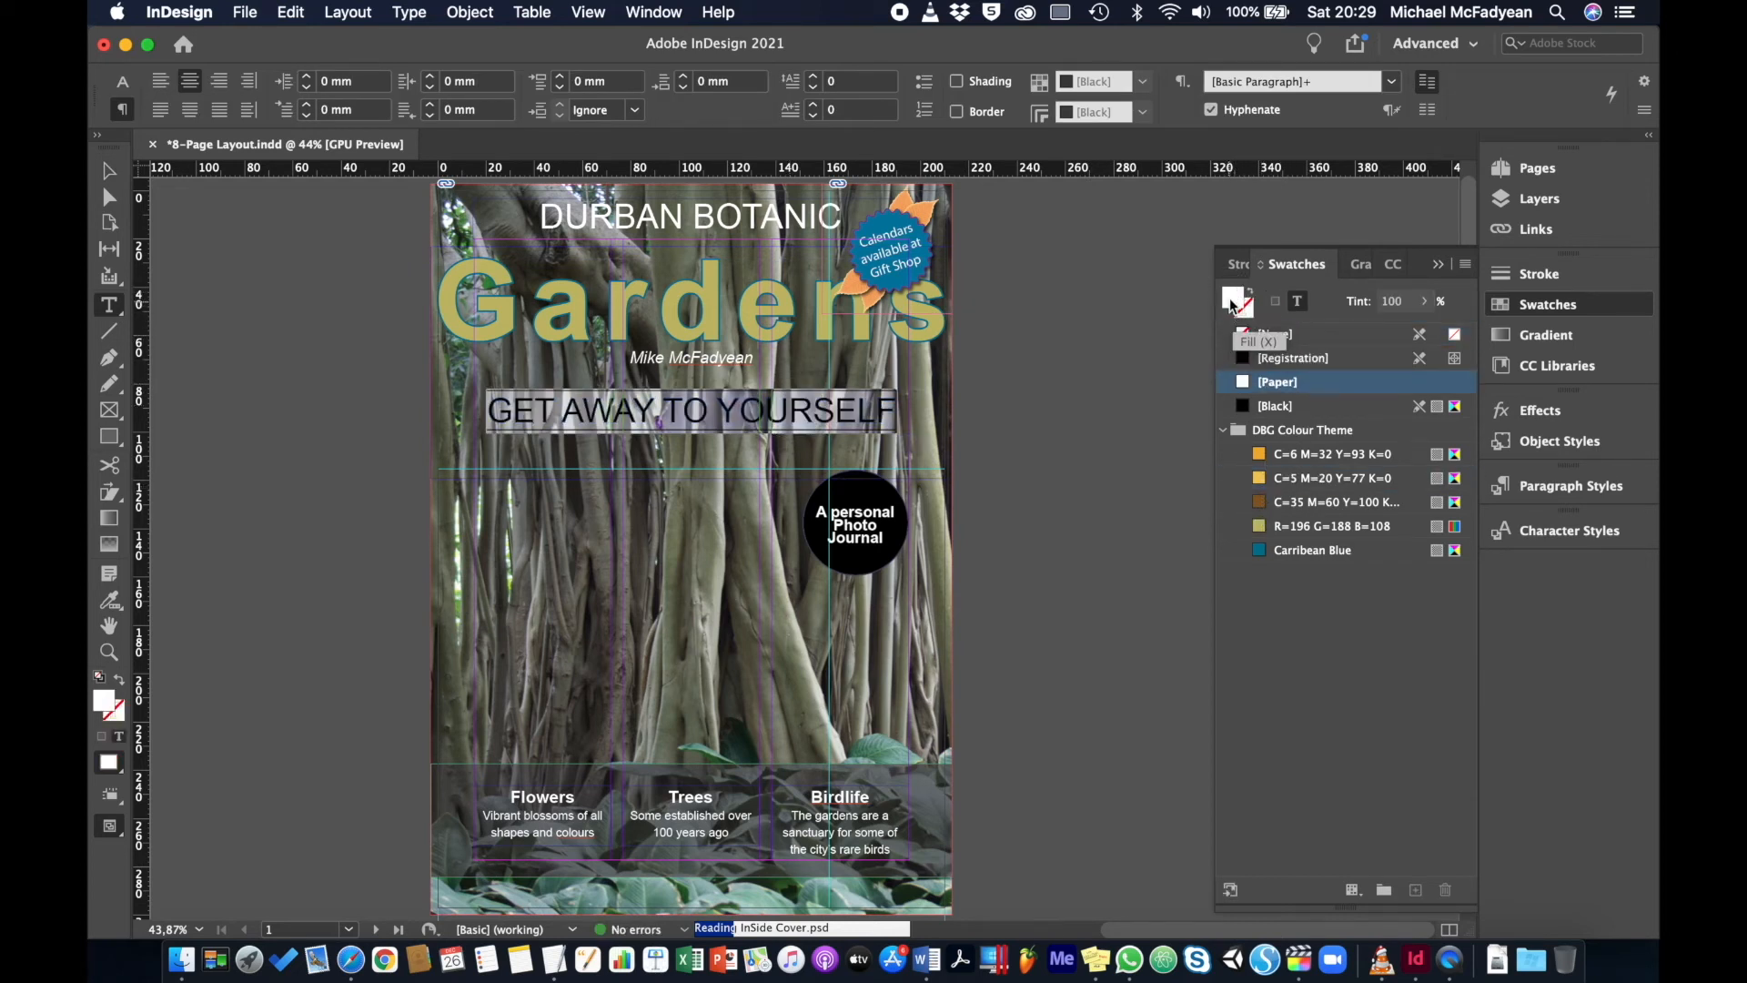
click(1331, 478)
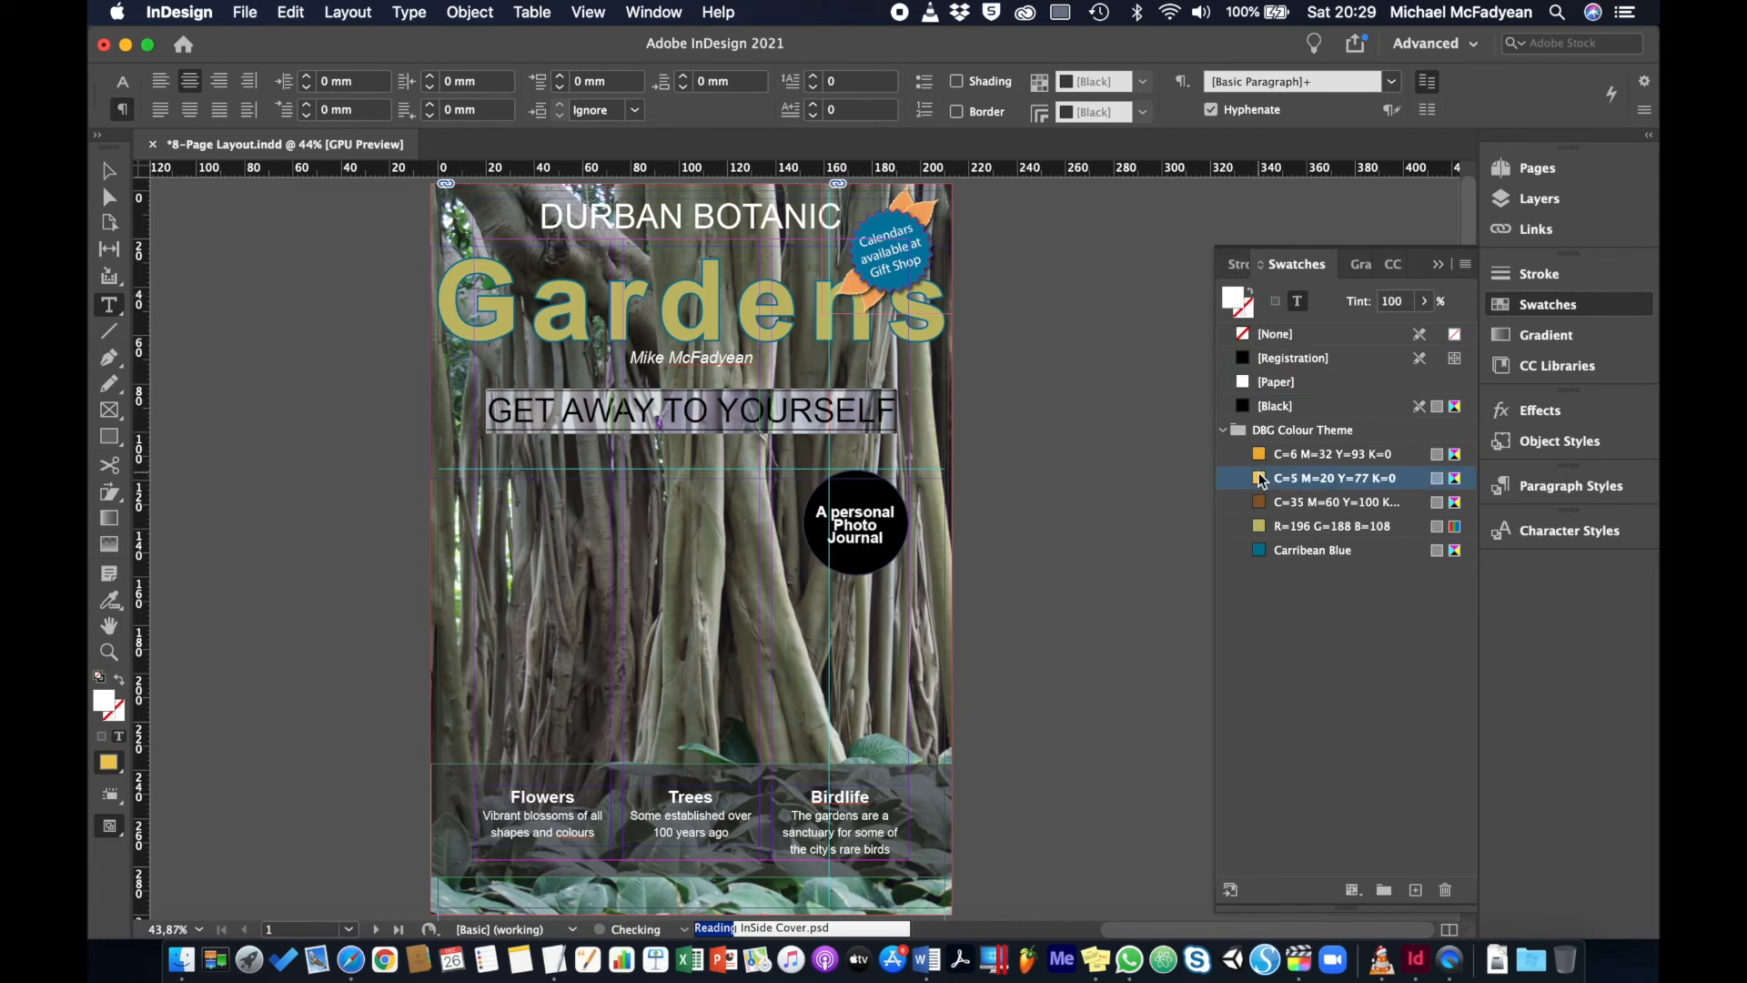
click(108, 171)
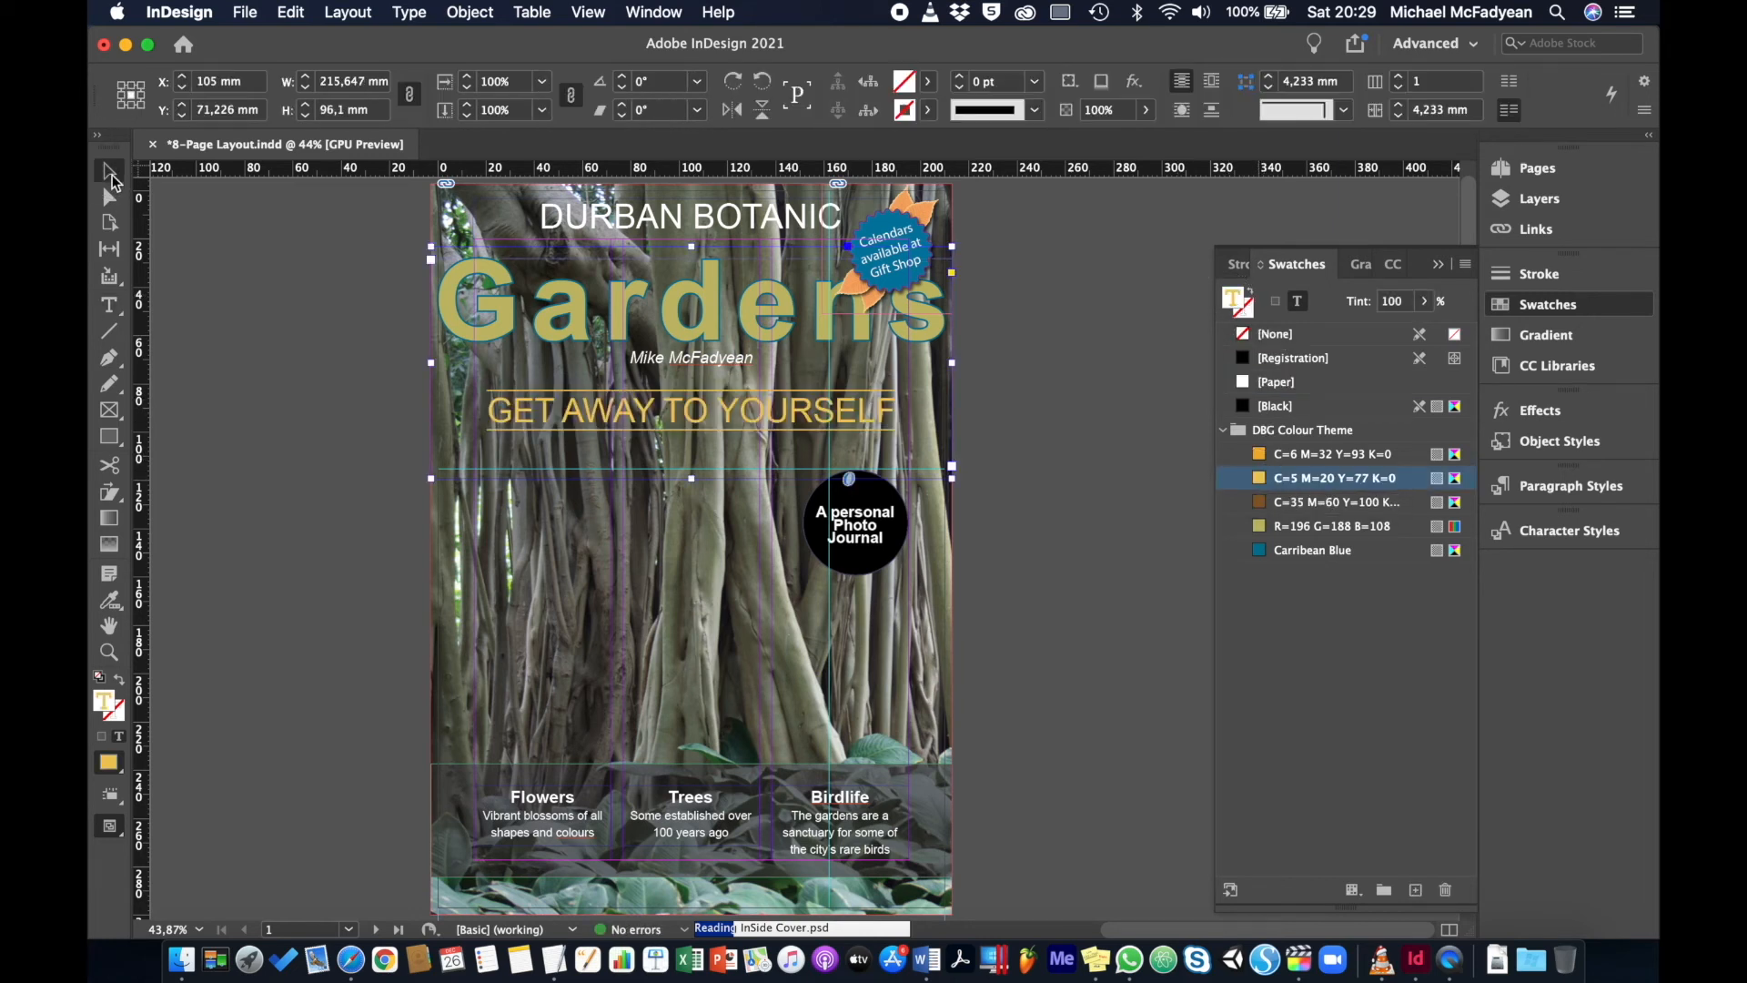
click(194, 421)
key(w)
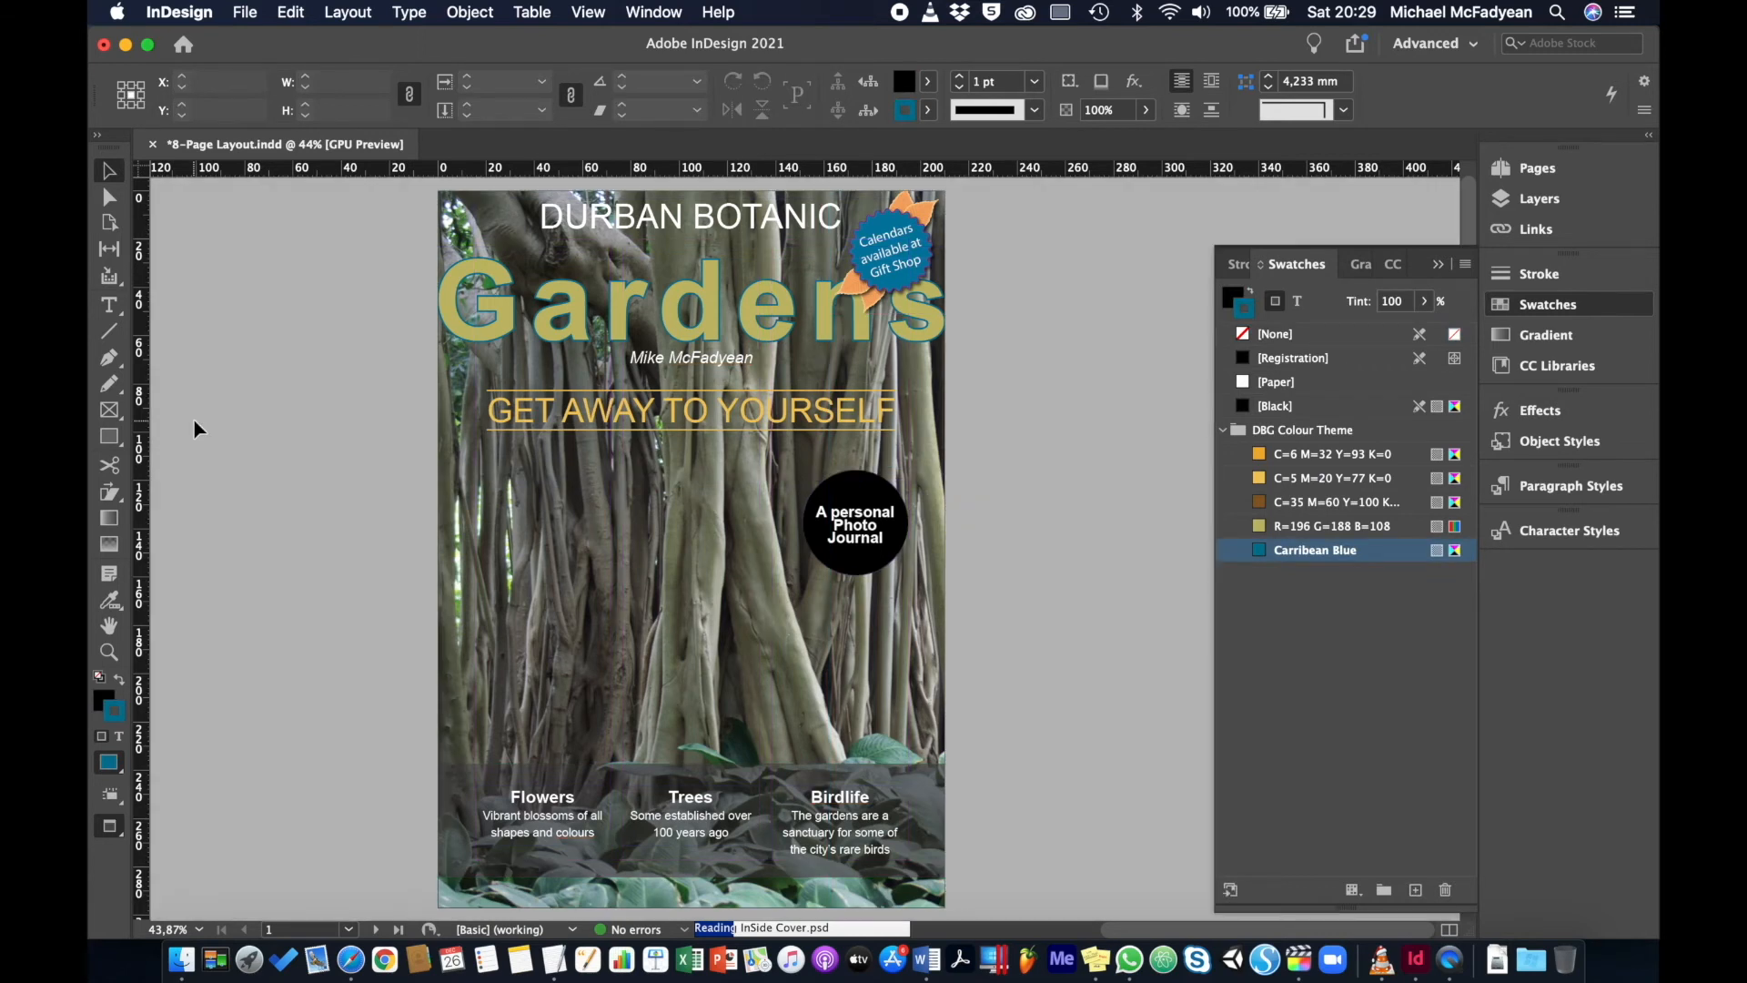
Fill the "A personal Photo Journal" circle with the brown C=35 M=60 Y=100 swatch and its text with C=5 M=20 Y=77 K=0
click(856, 499)
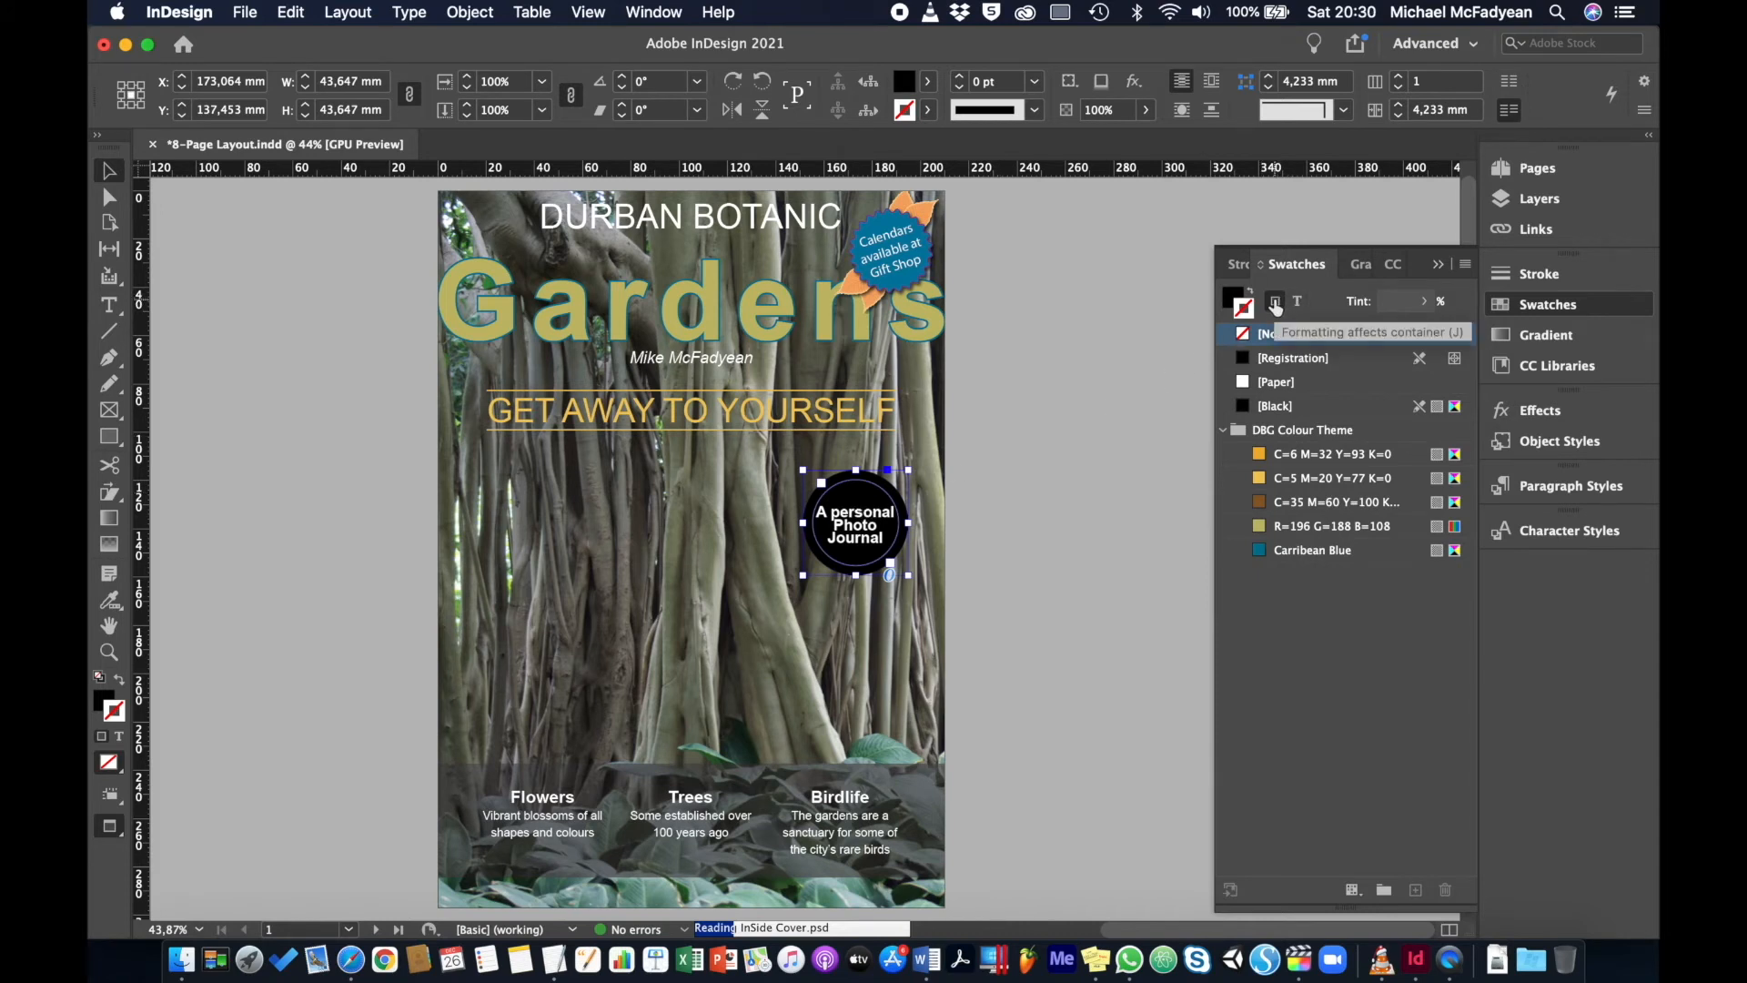
click(1232, 295)
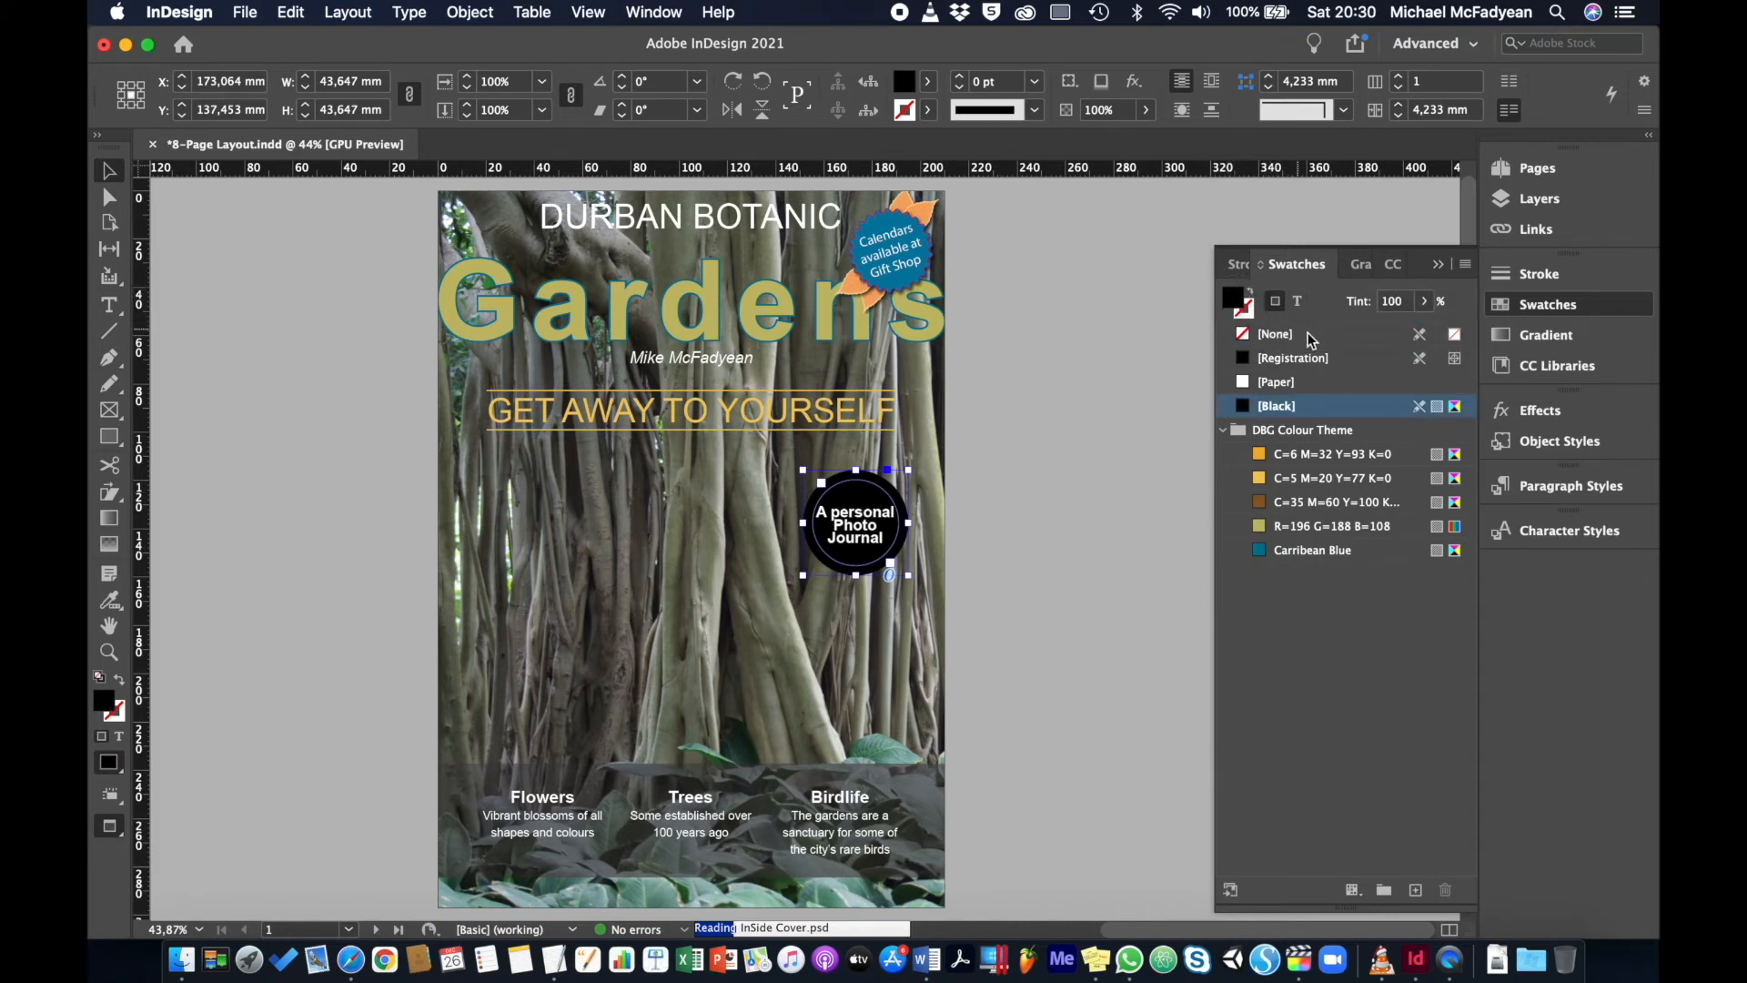
click(1260, 505)
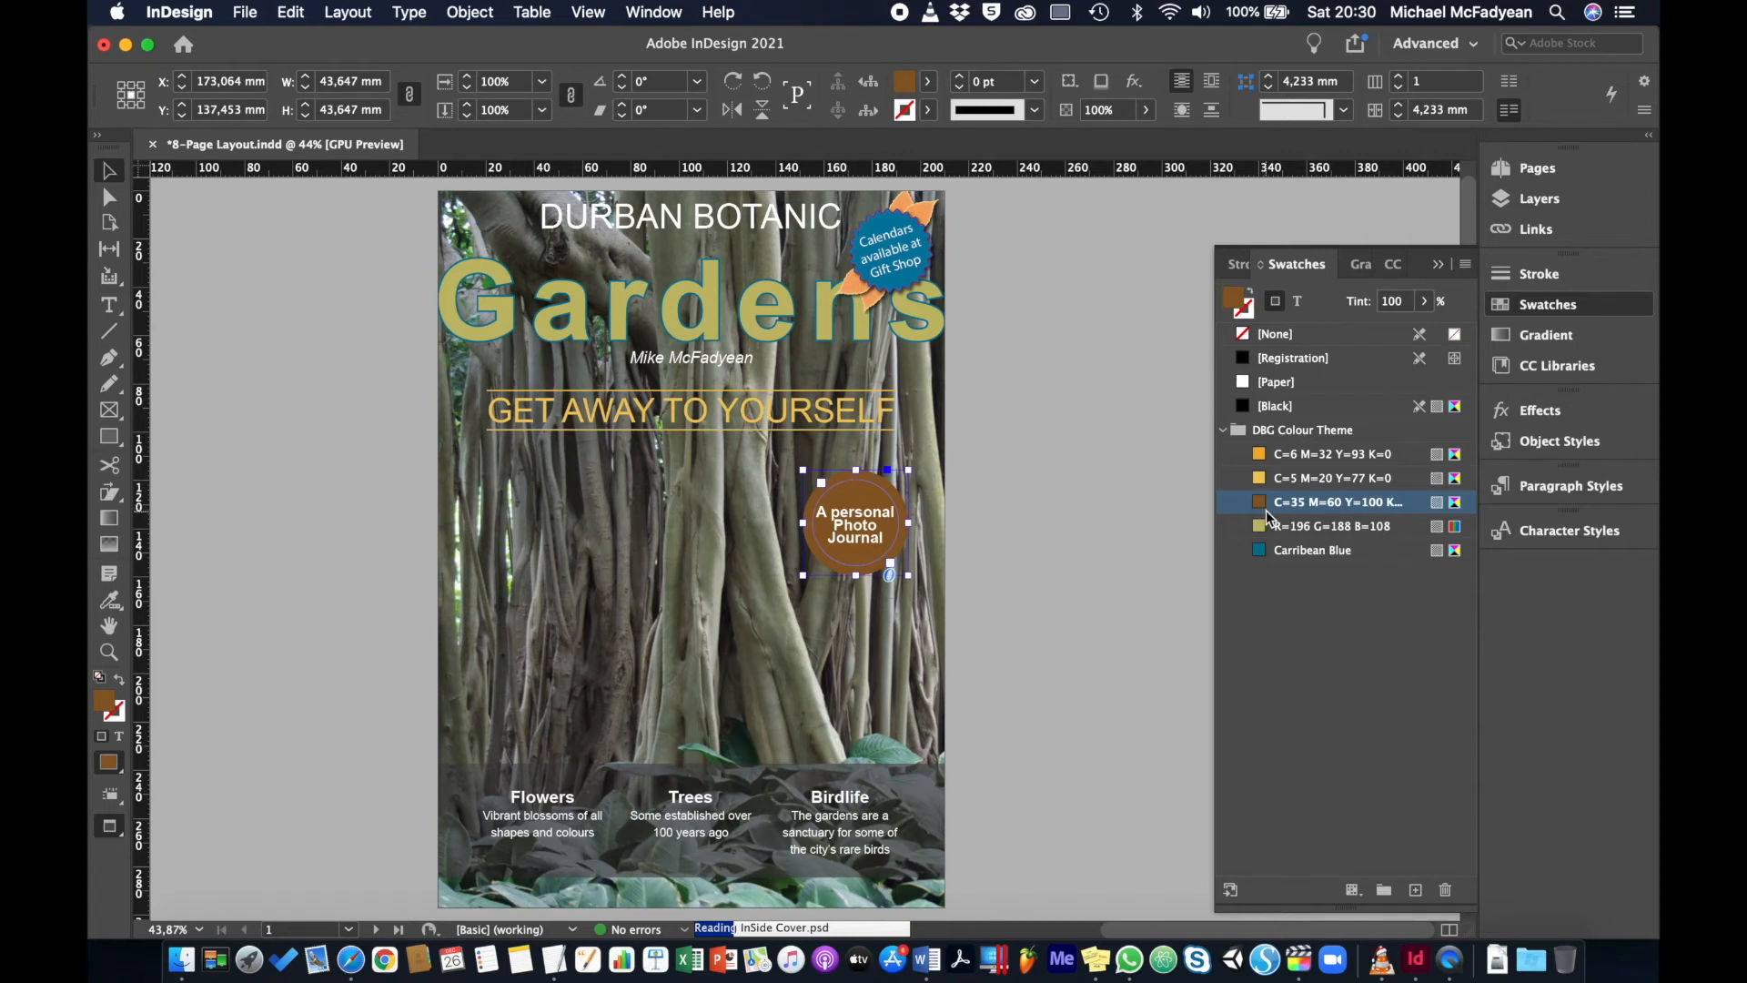
click(1298, 300)
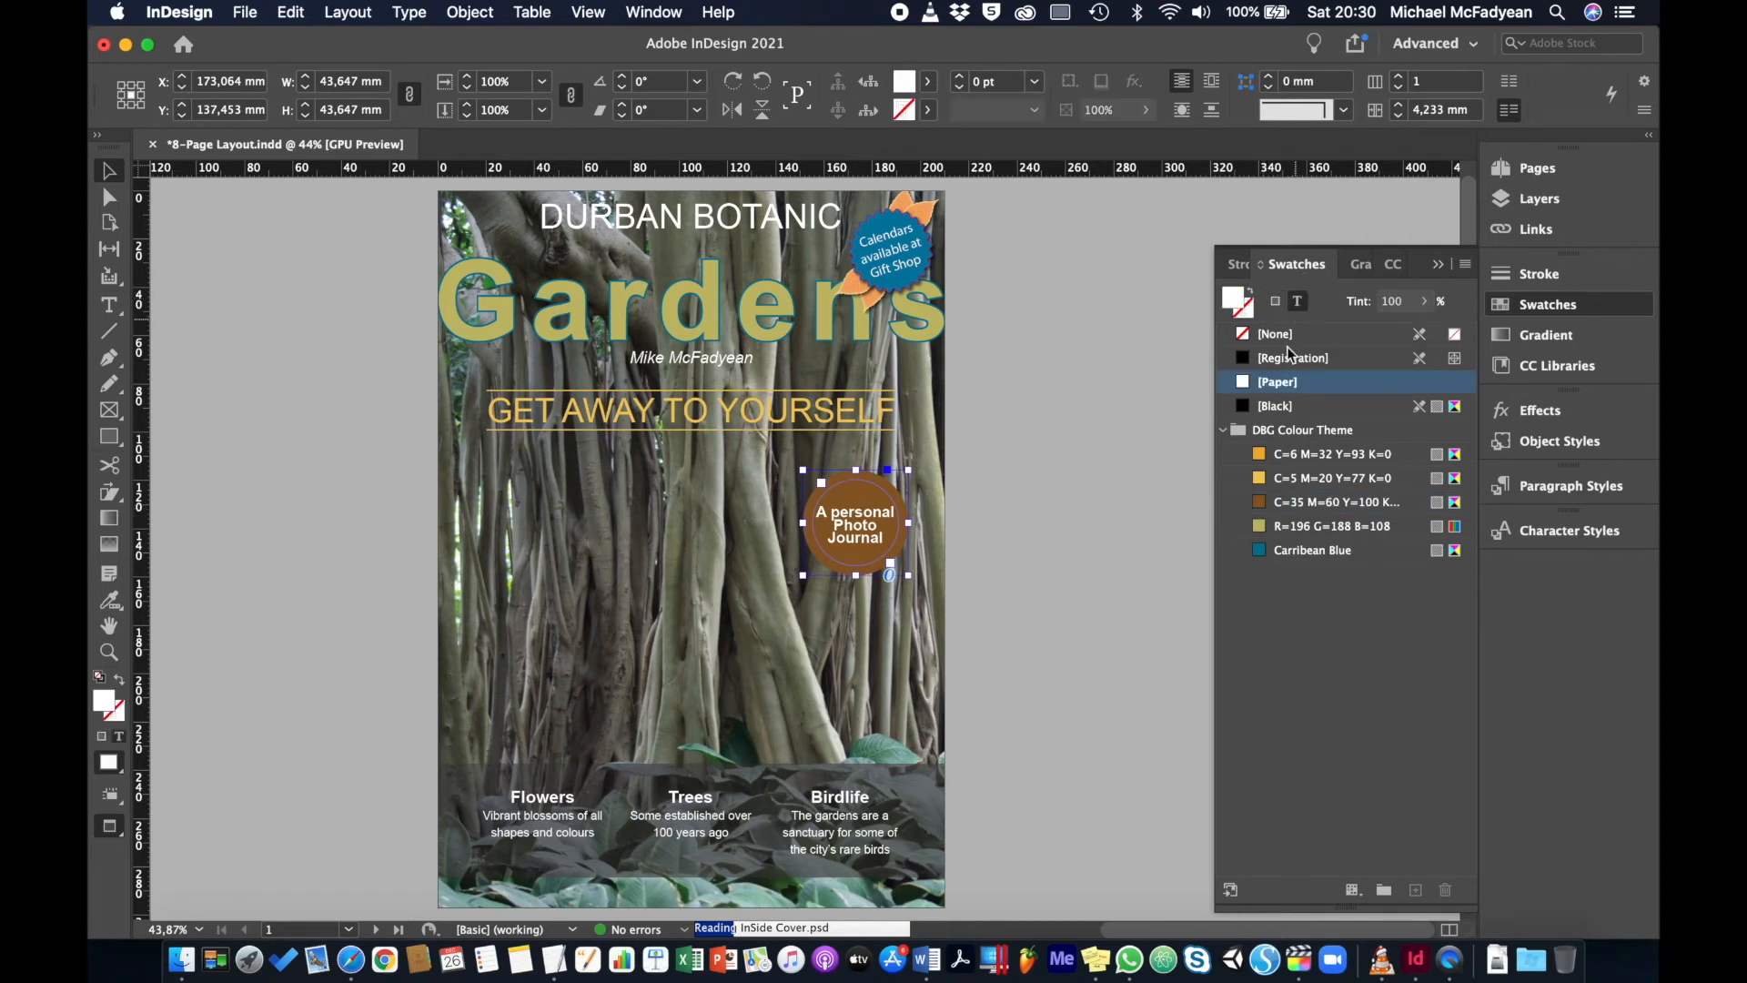
click(1261, 479)
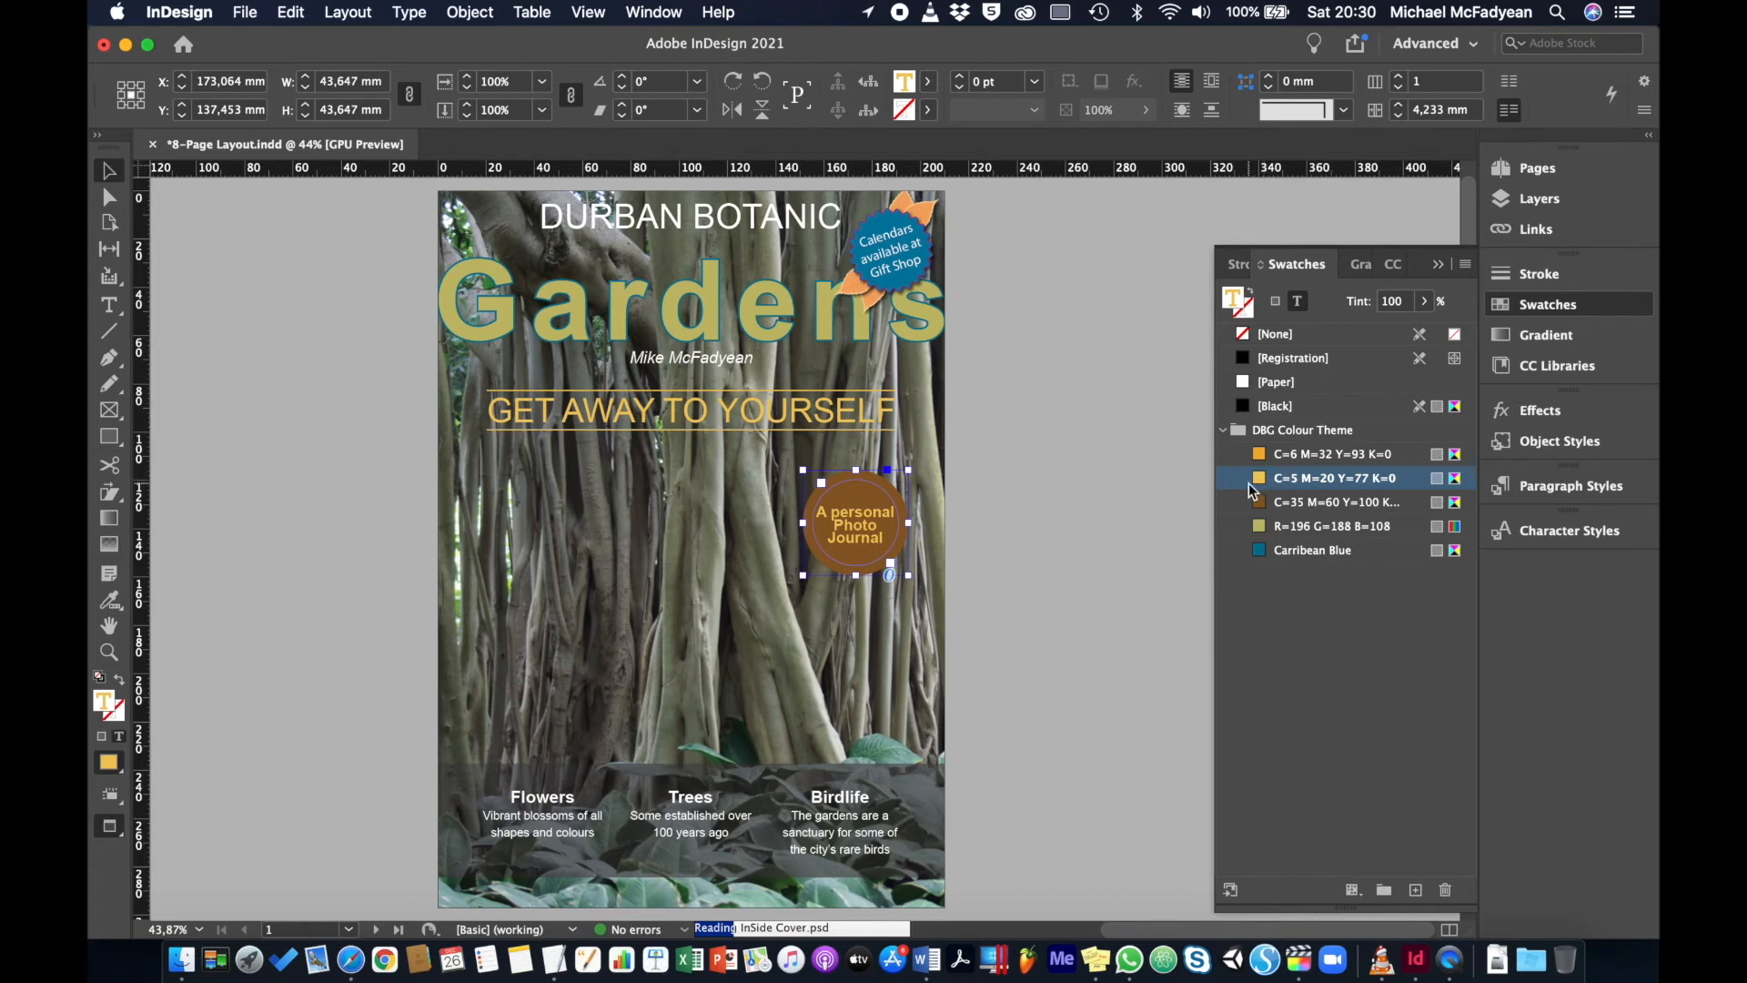
Colour the Flowers, Trees and Birdlife headings on the cover with the R=196 G=188 B=108 swatch
double_click(540, 805)
double_click(543, 798)
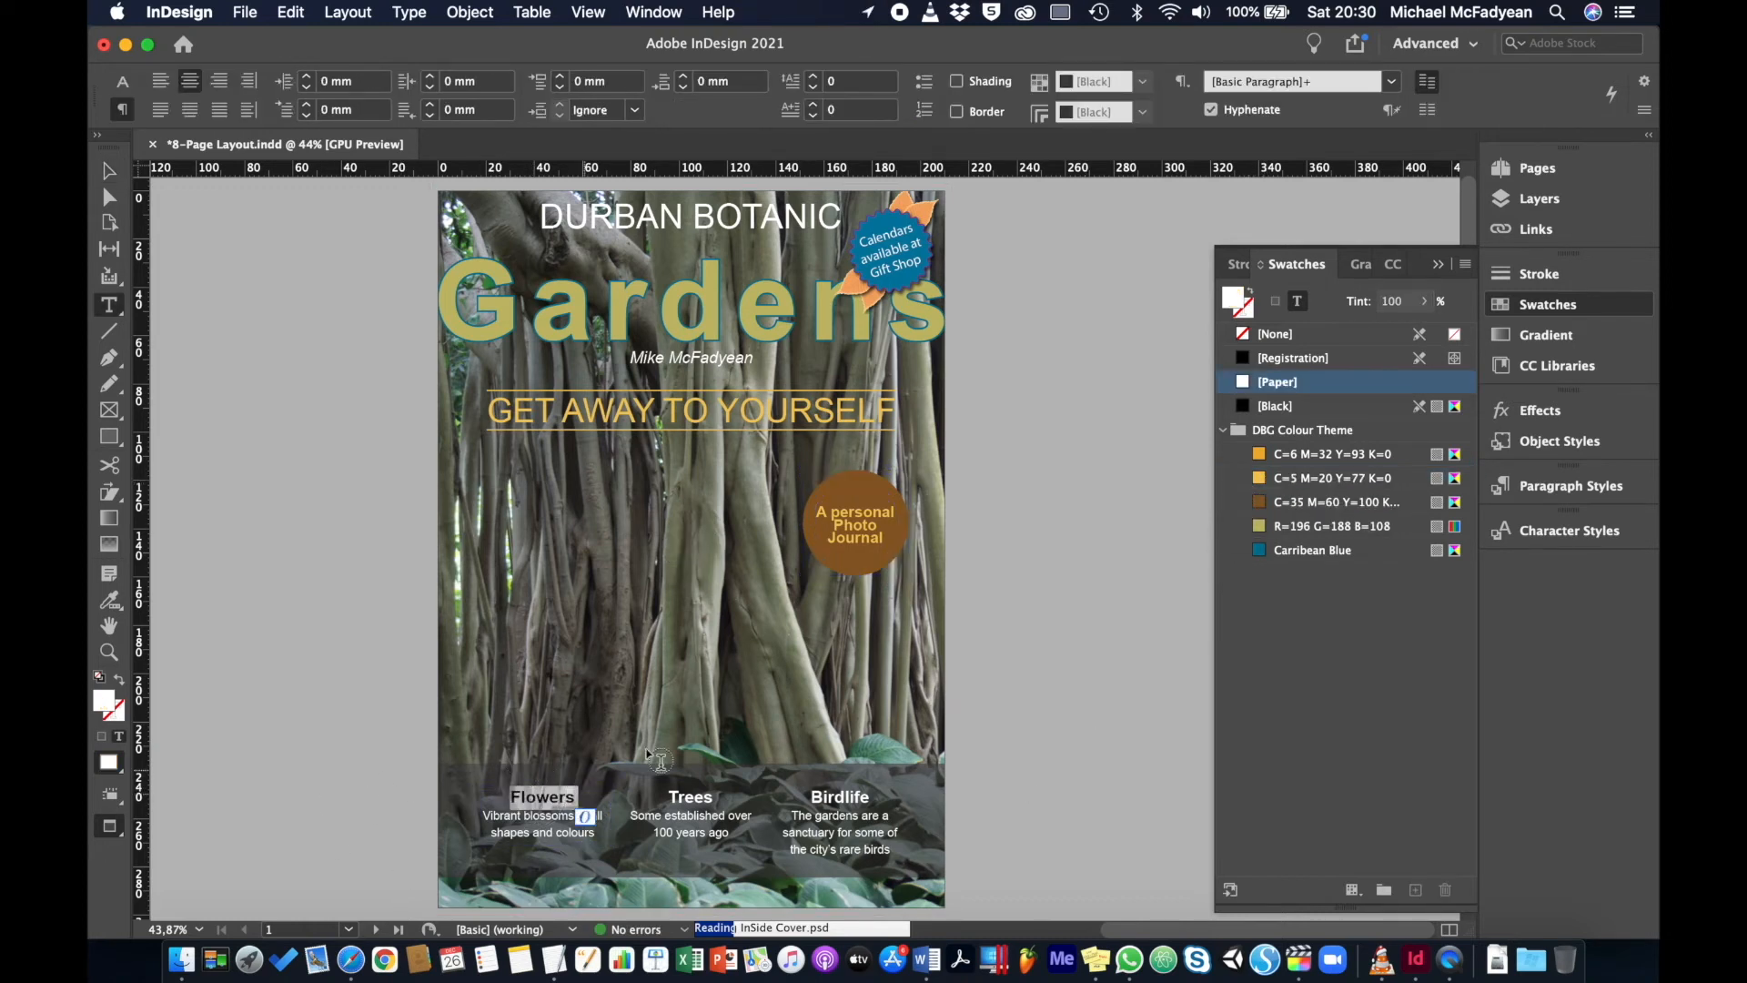
click(1260, 526)
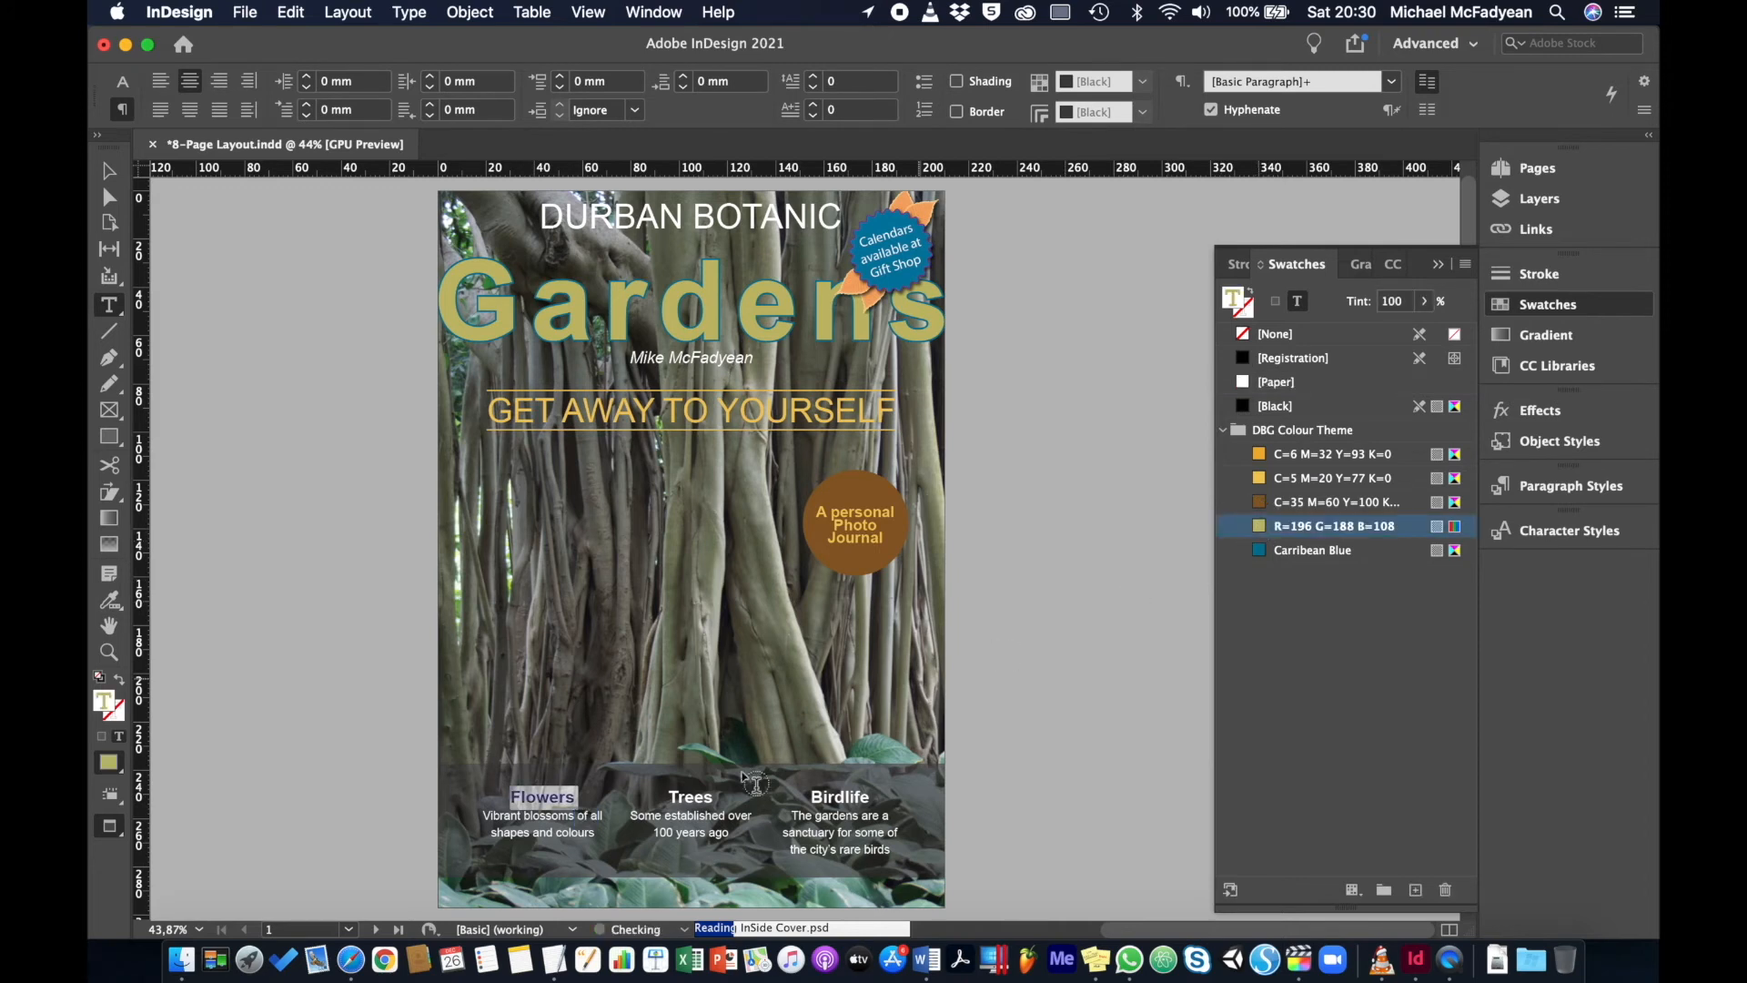
double_click(682, 797)
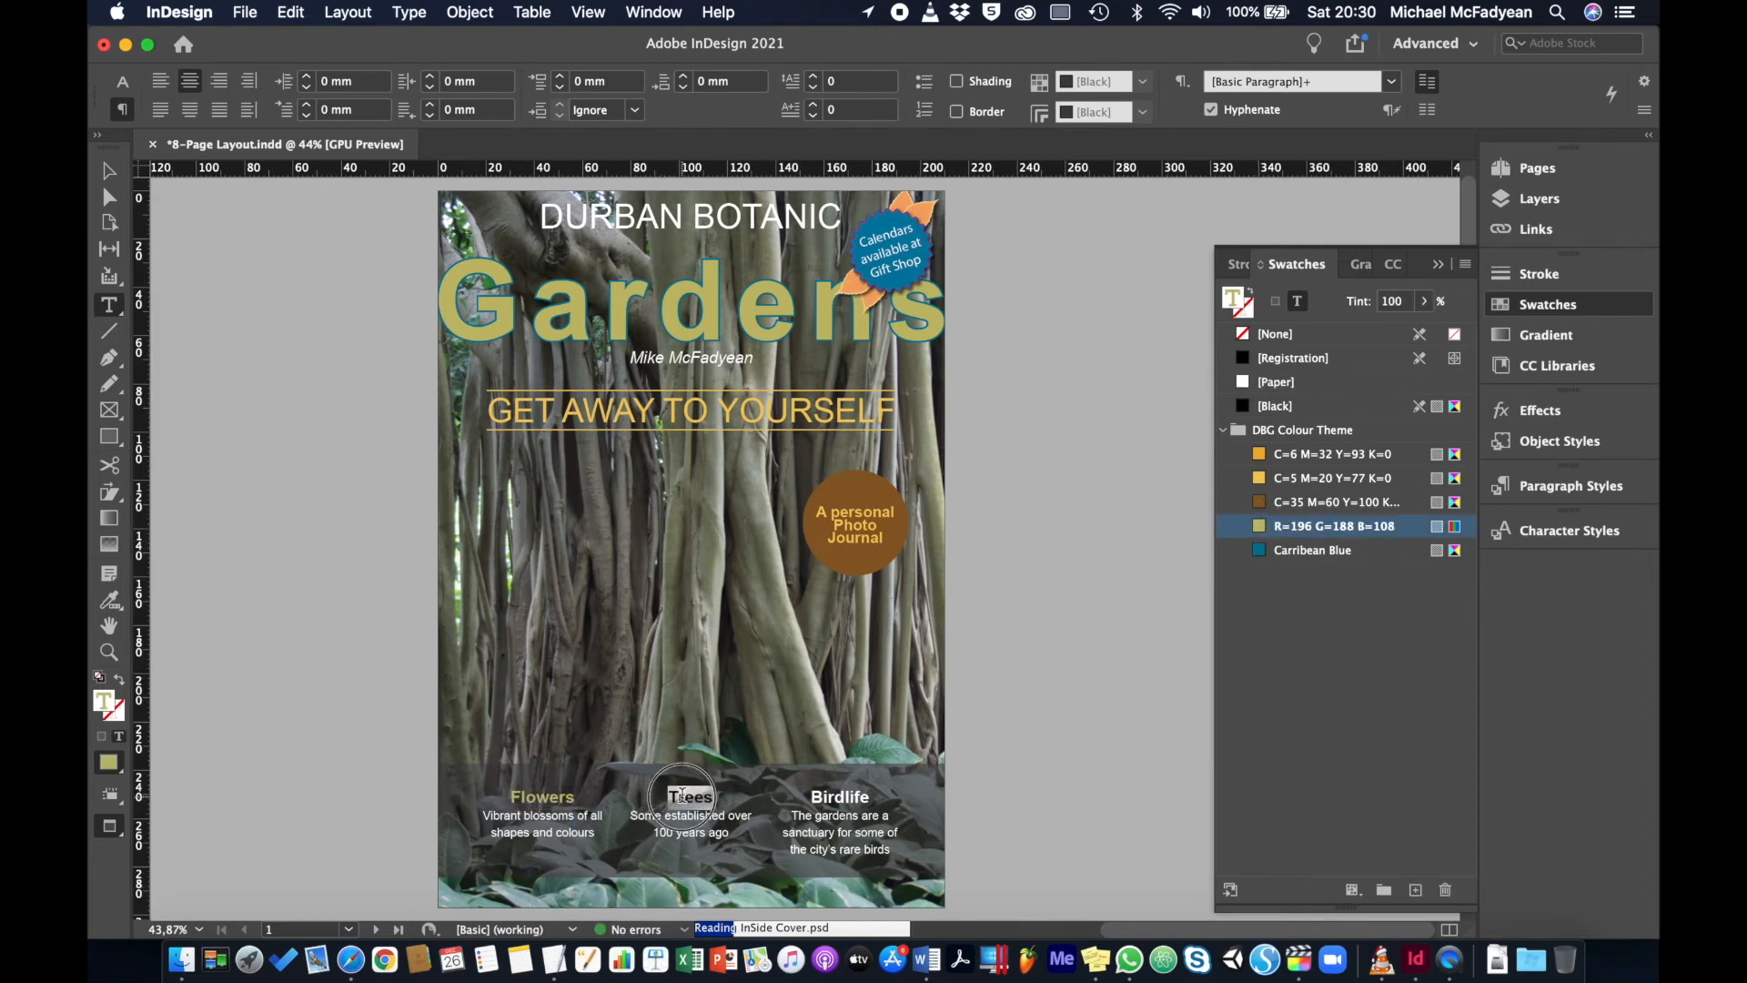
click(1260, 524)
click(844, 796)
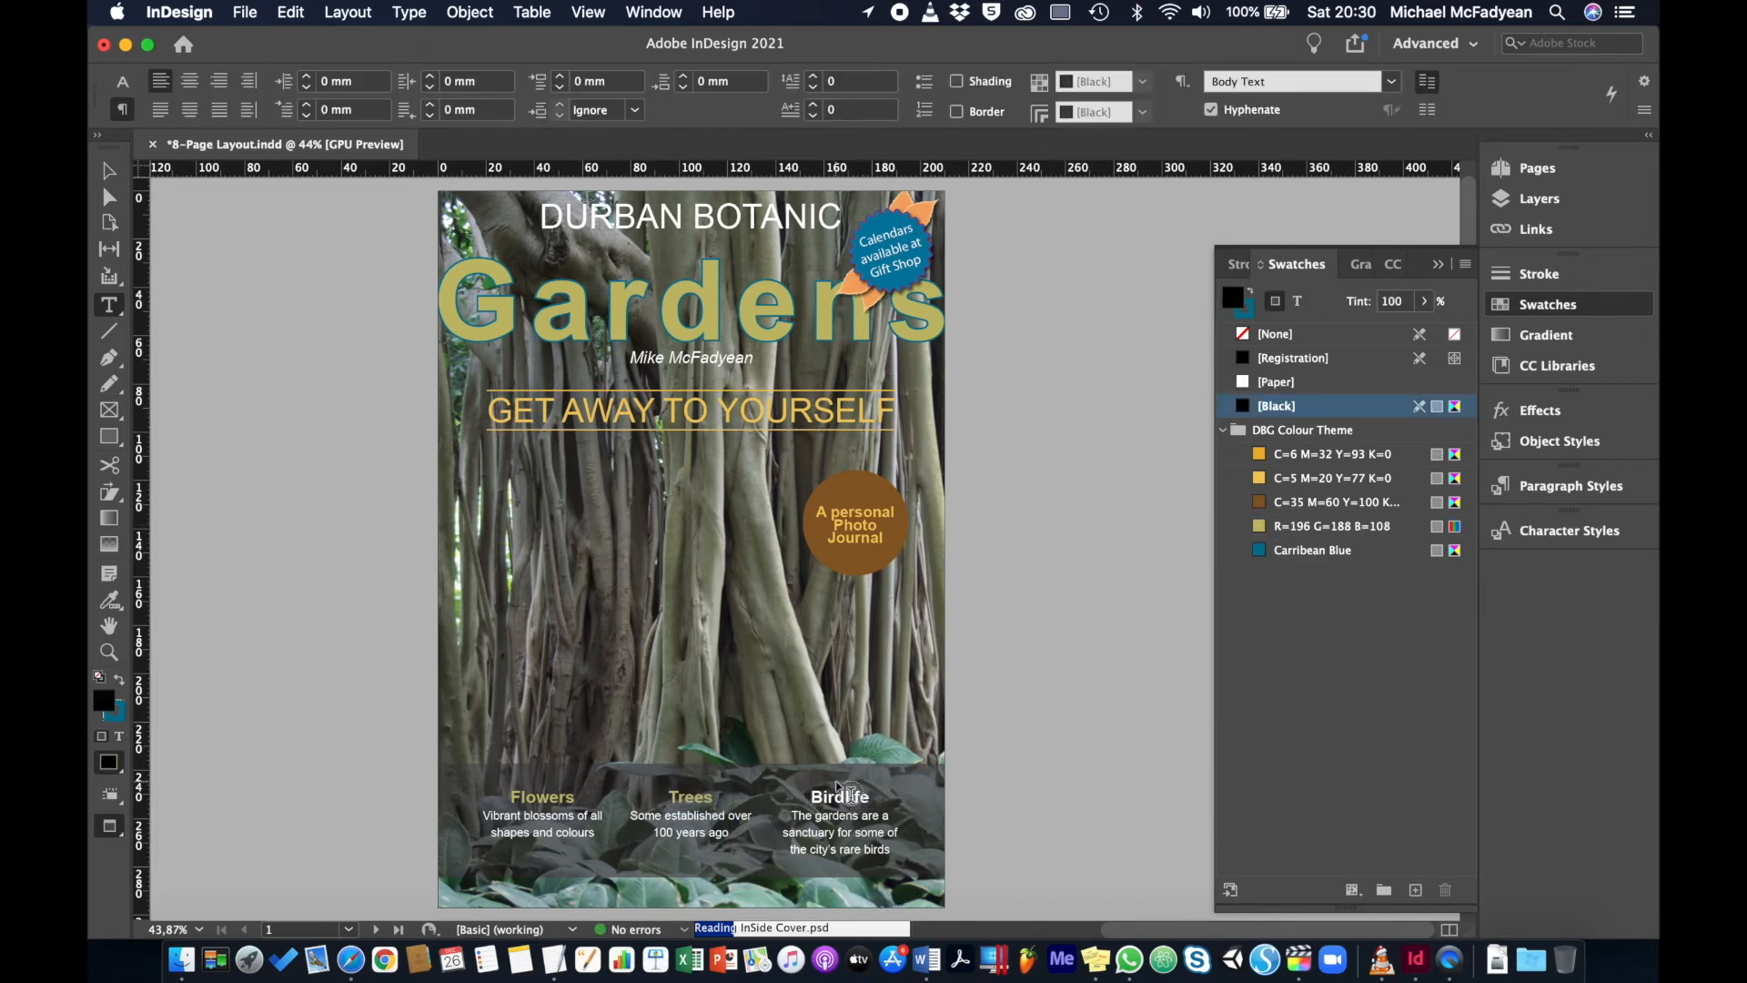
double_click(845, 796)
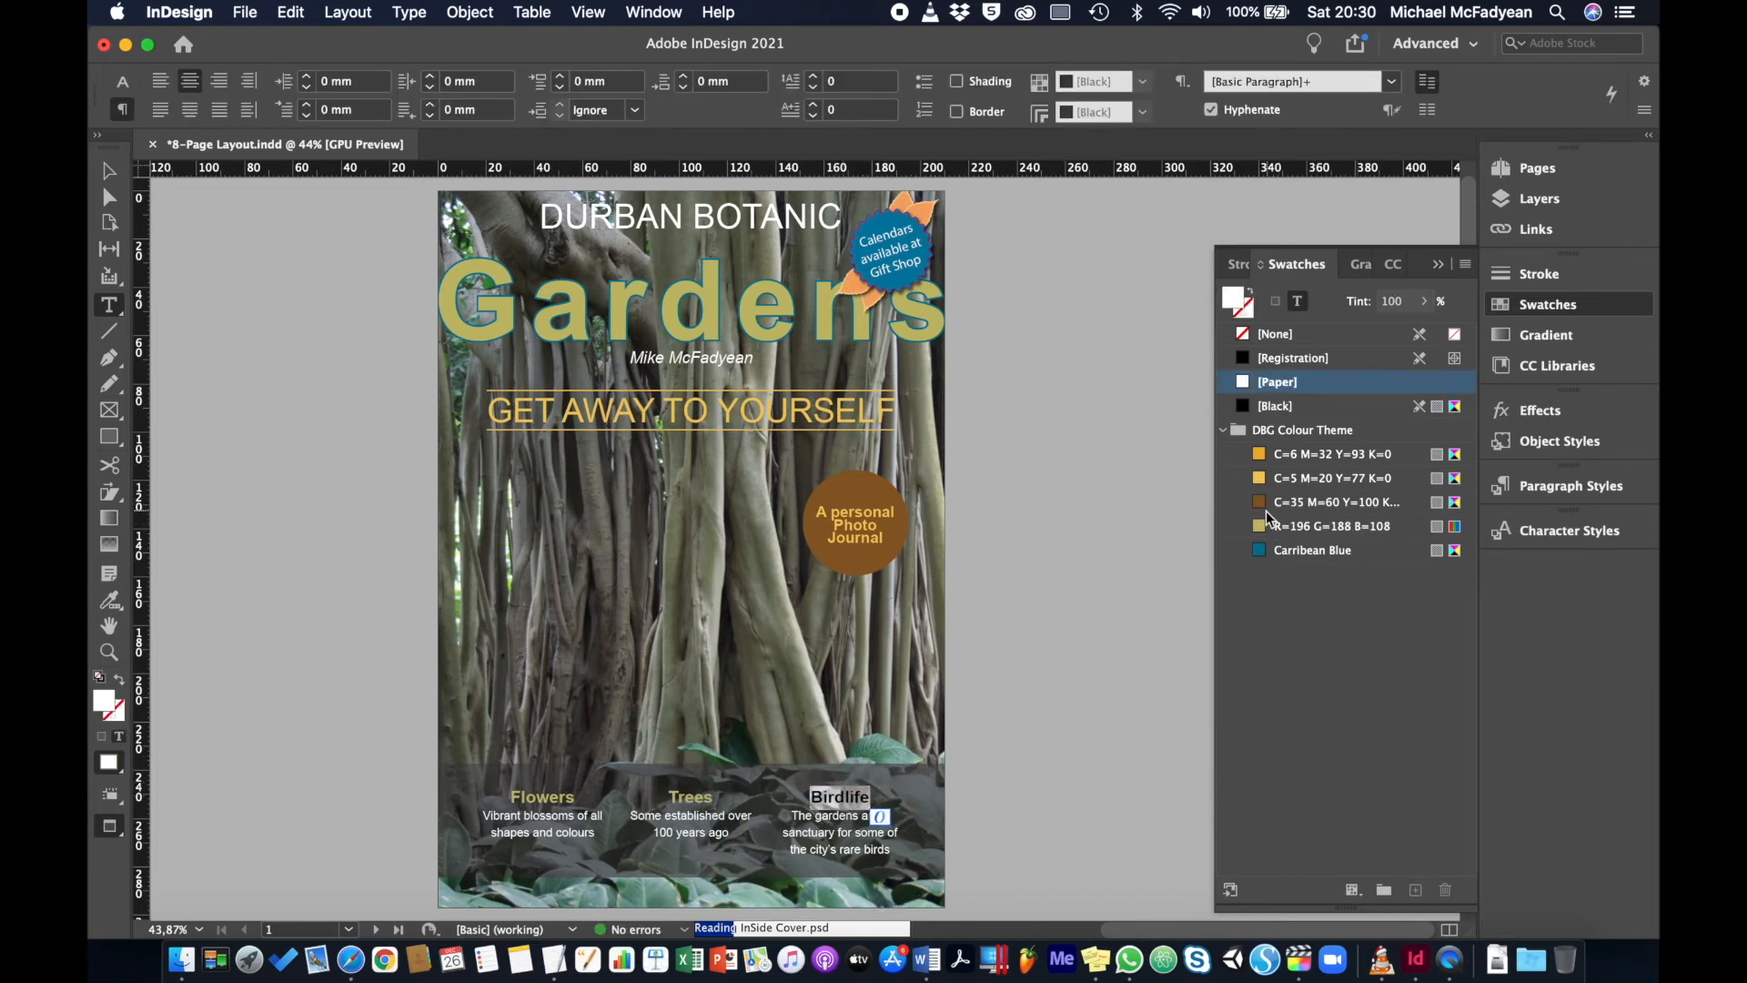
click(1259, 523)
click(103, 175)
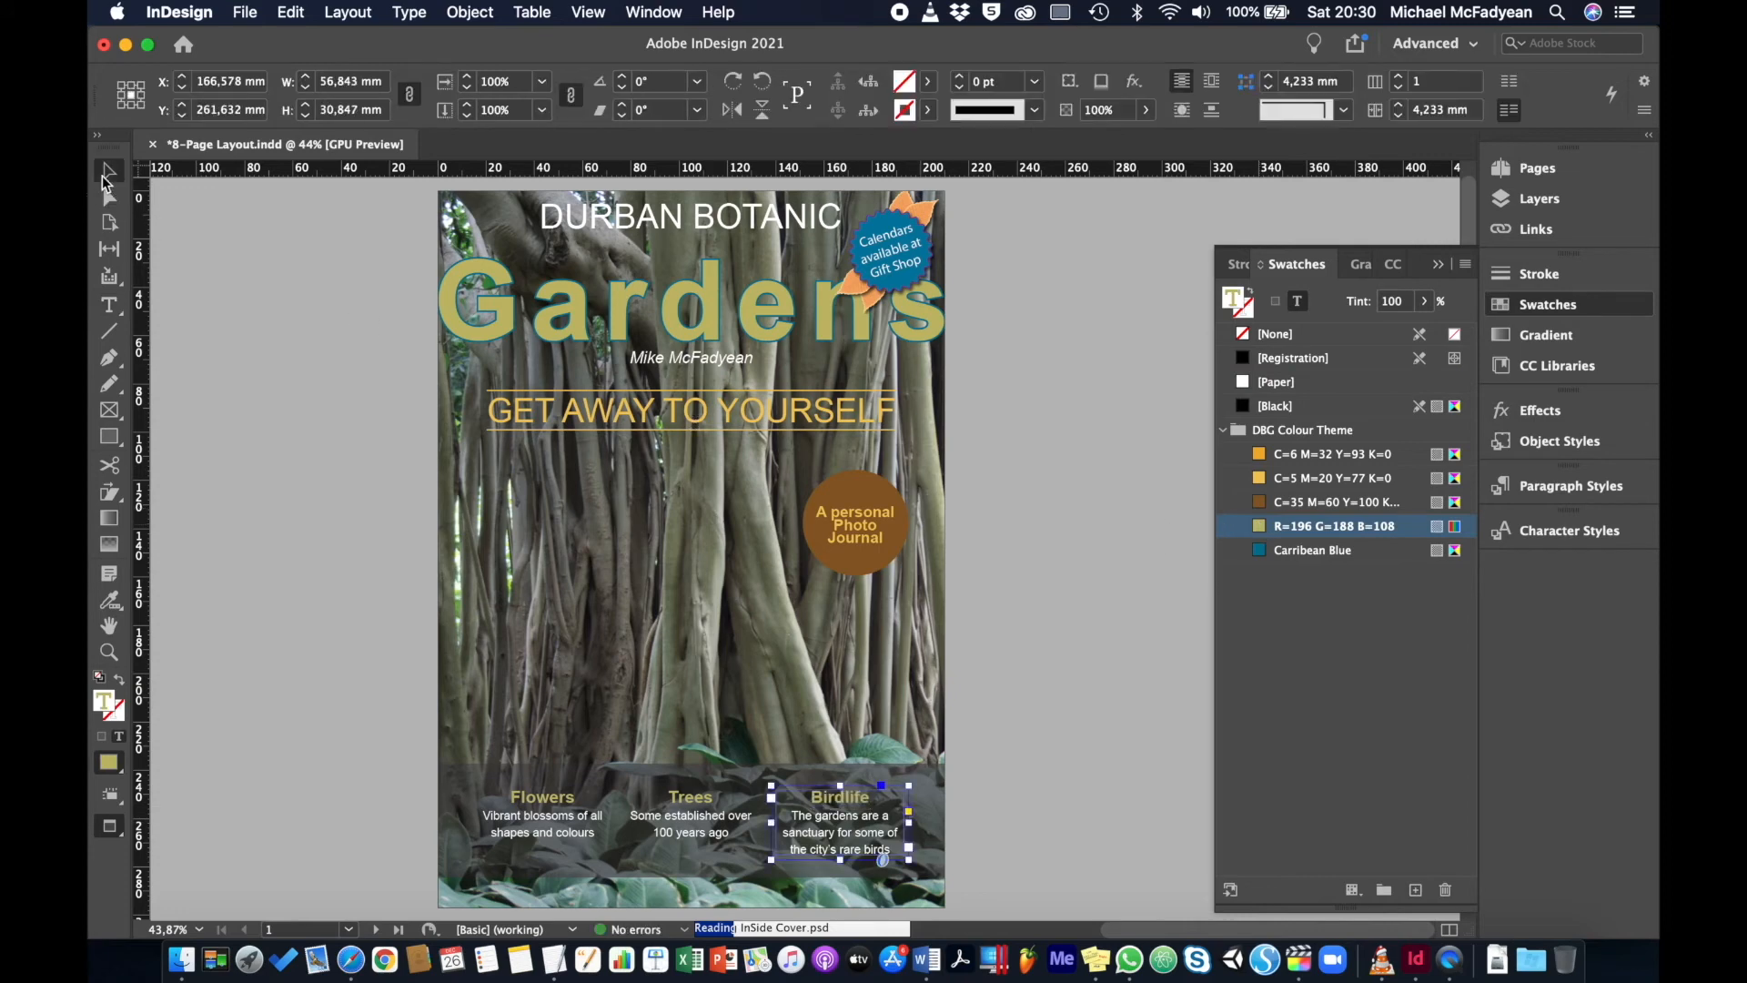
click(269, 279)
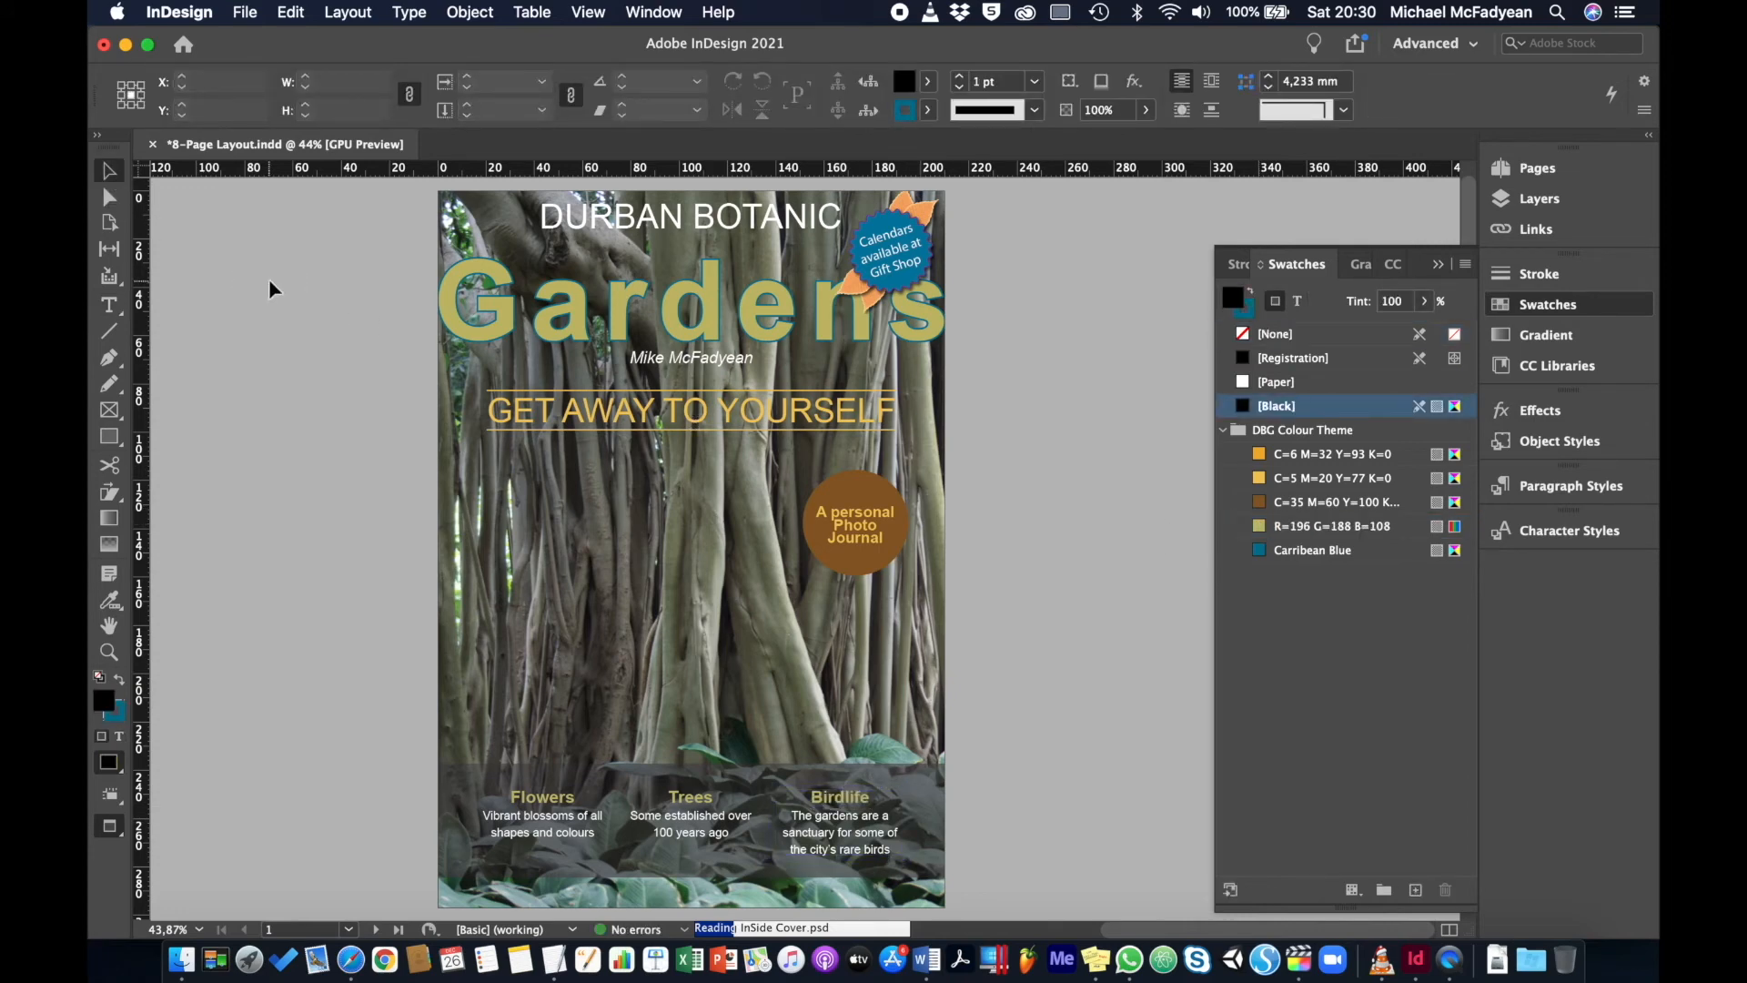
Set the character colour of the Content Page Numbers character style to the R=196 G=188 B=108 swatch for the contents page
key(shift+Page_Down)
key(shift+Page_Down)
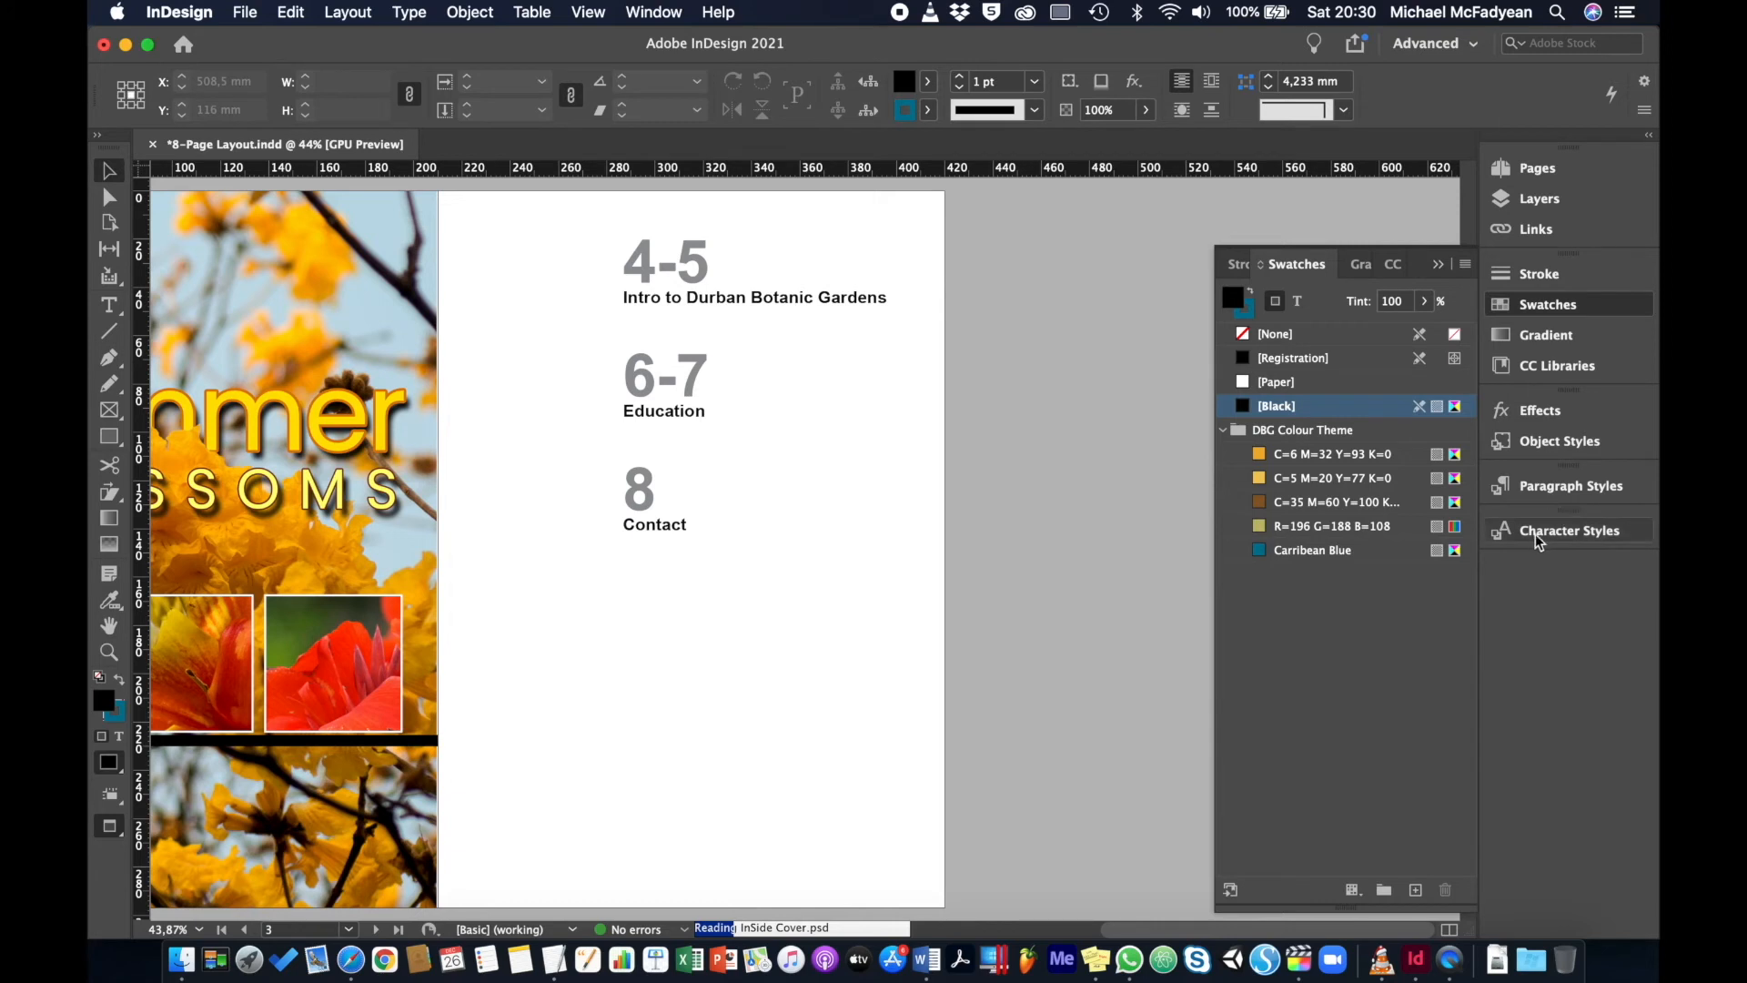
click(1509, 533)
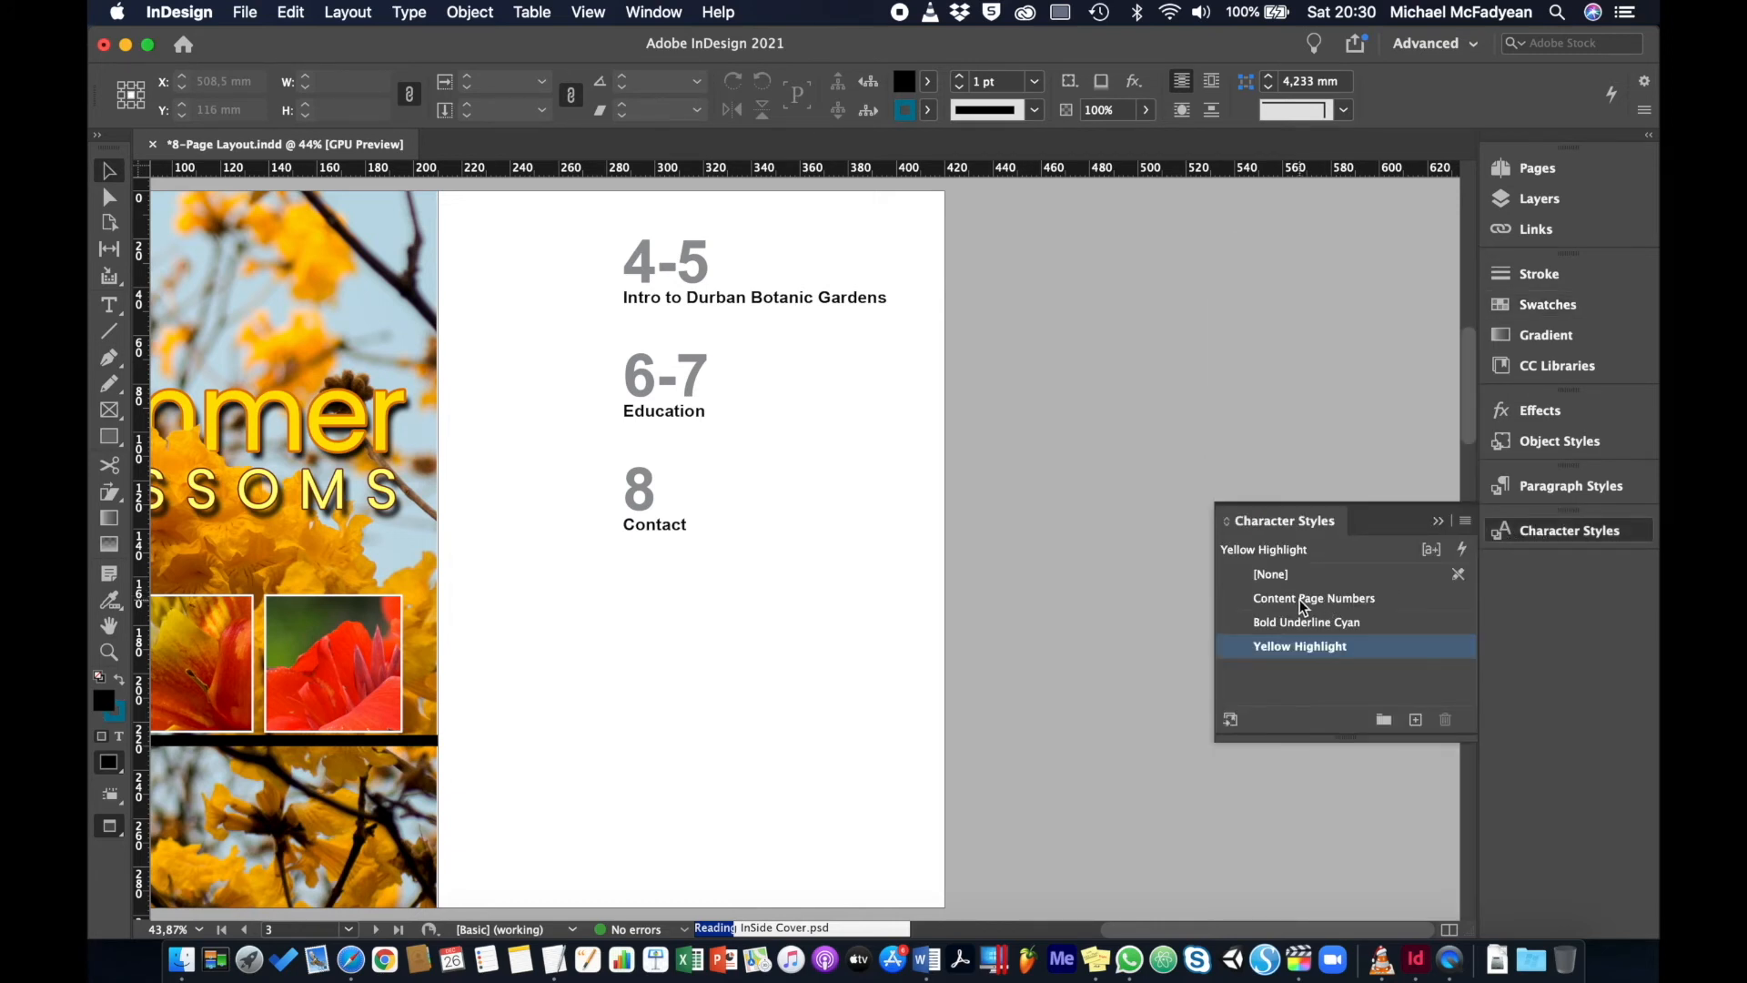
double_click(1300, 599)
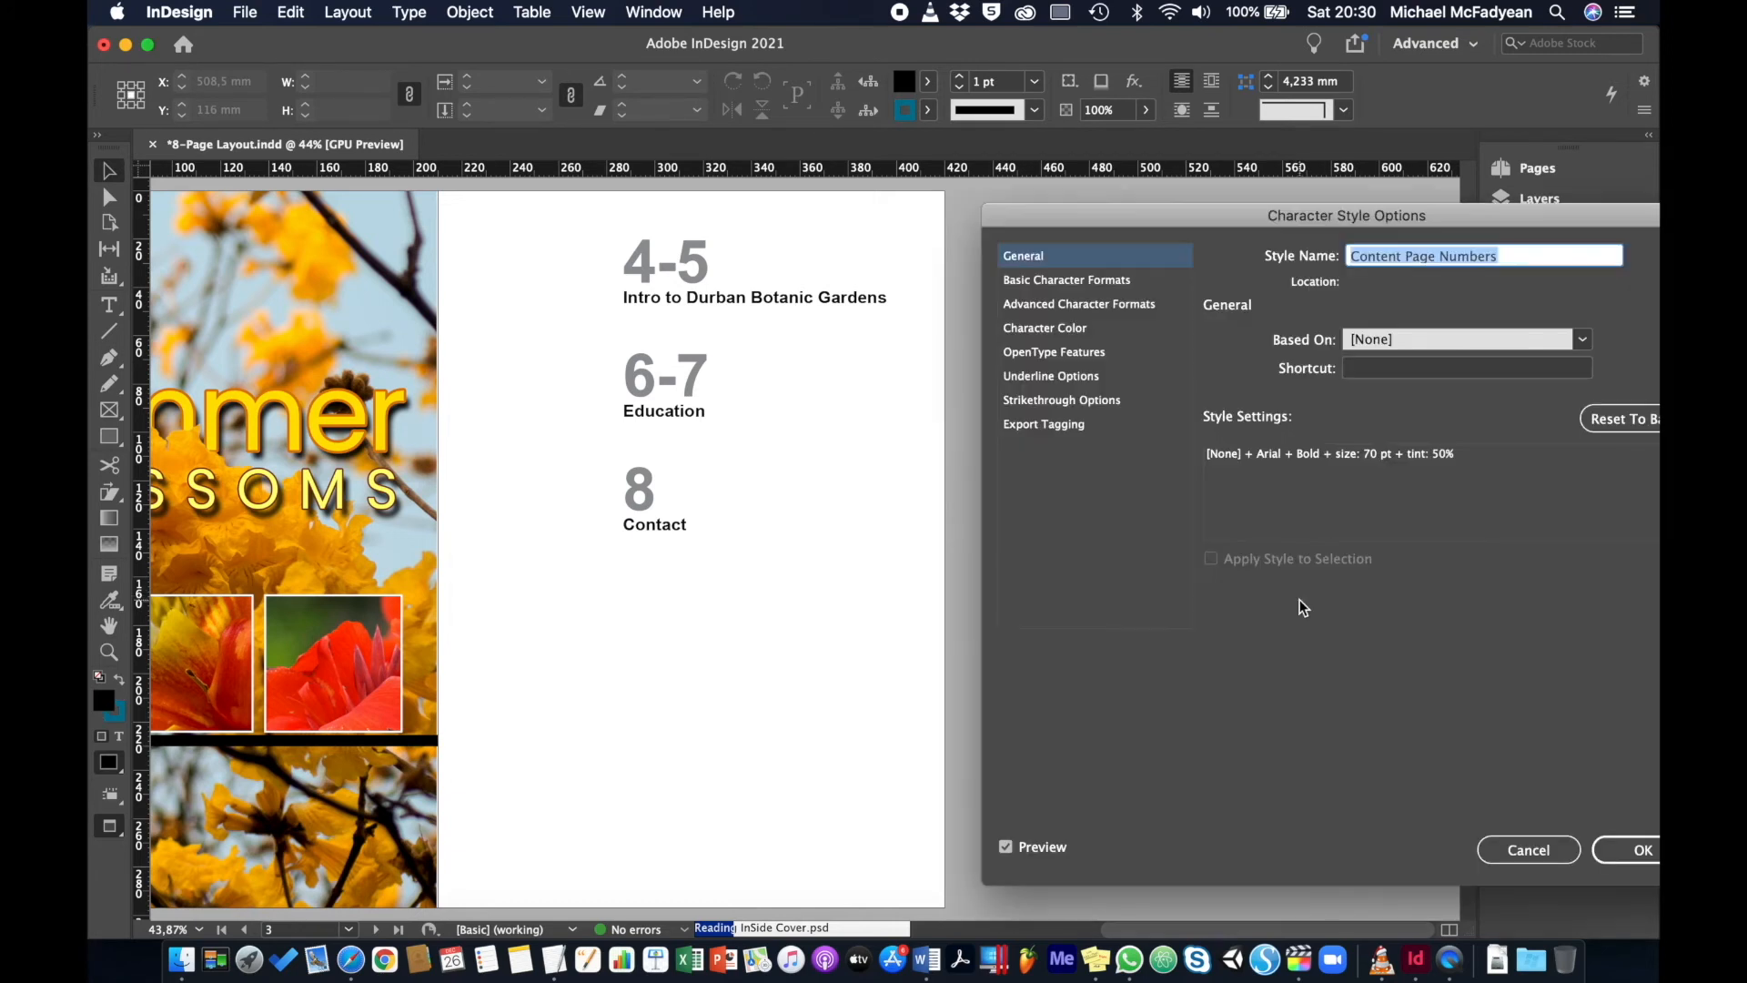
click(1090, 332)
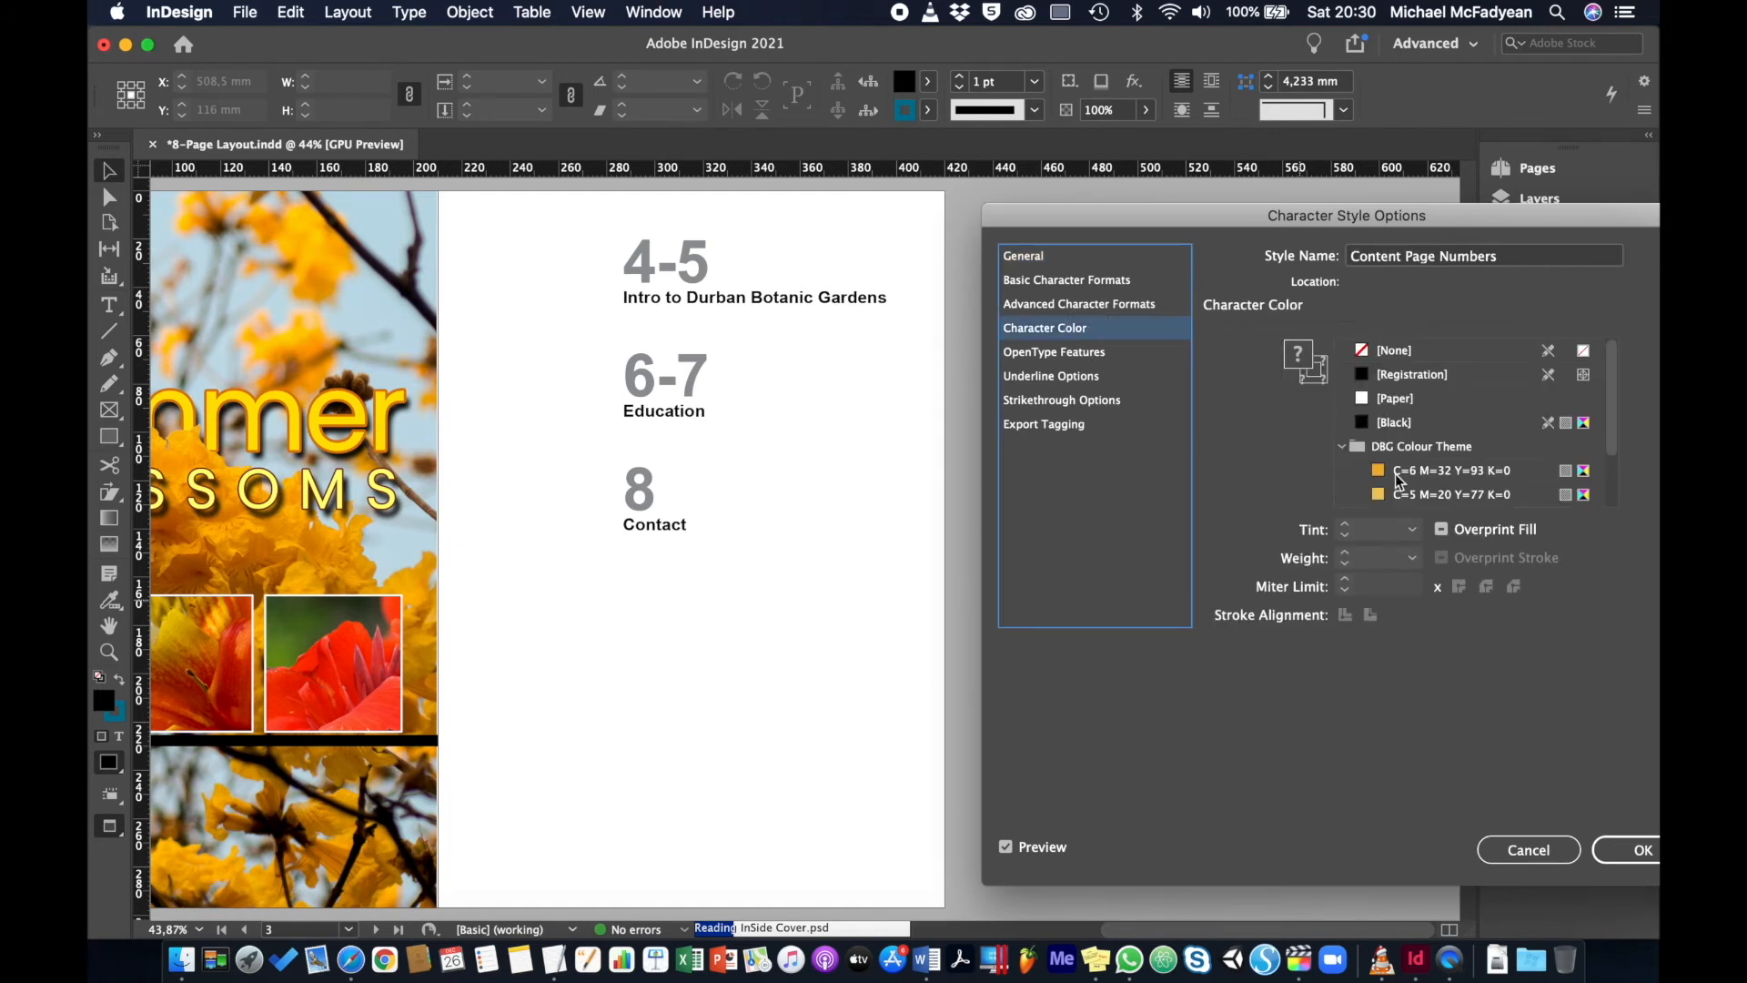
scroll(1395, 479, down, 3)
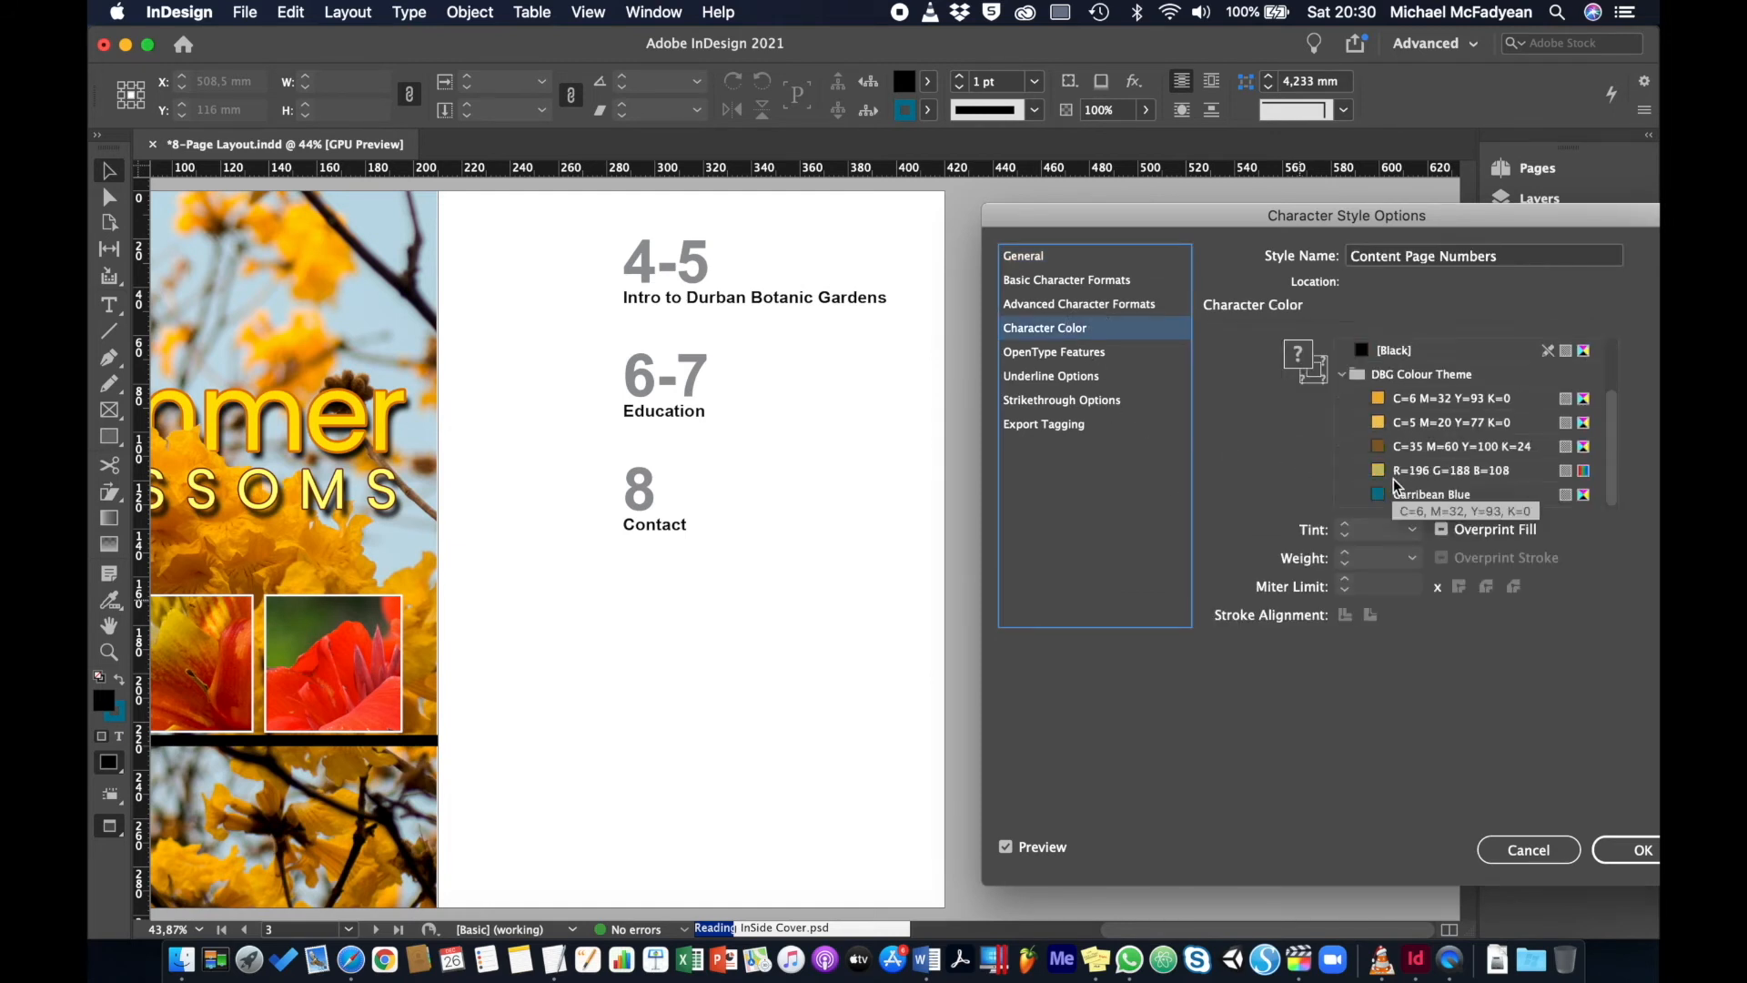
click(1378, 480)
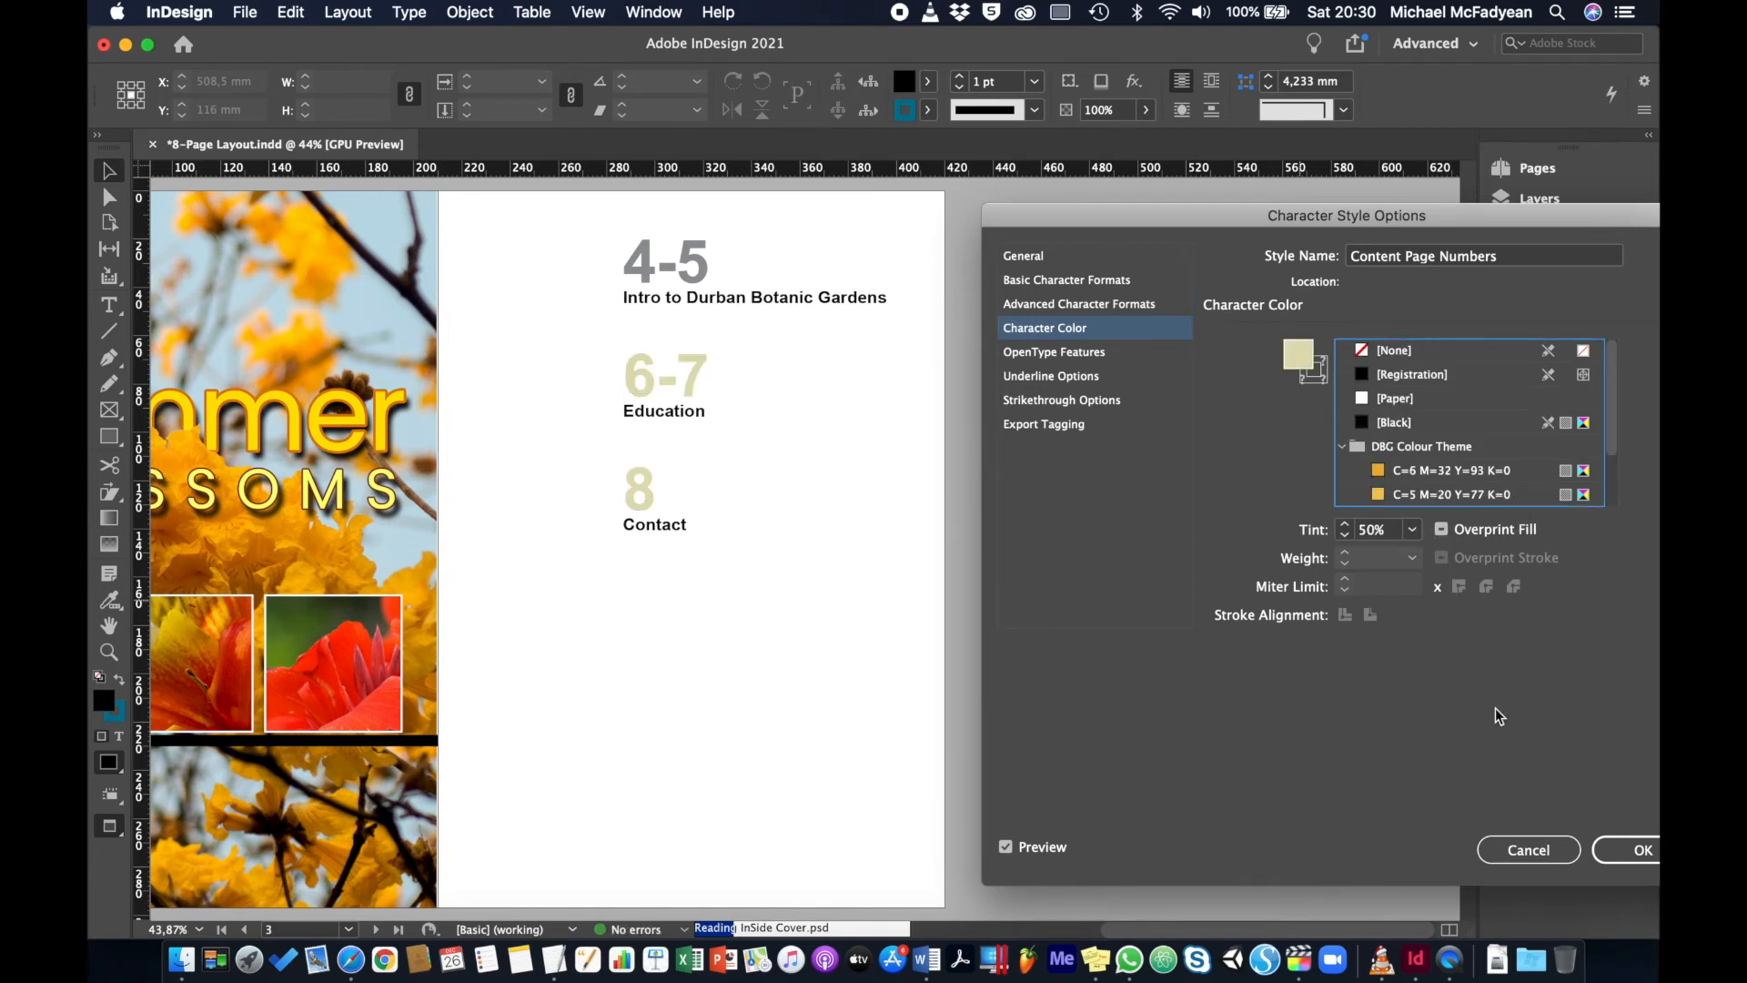
click(1609, 850)
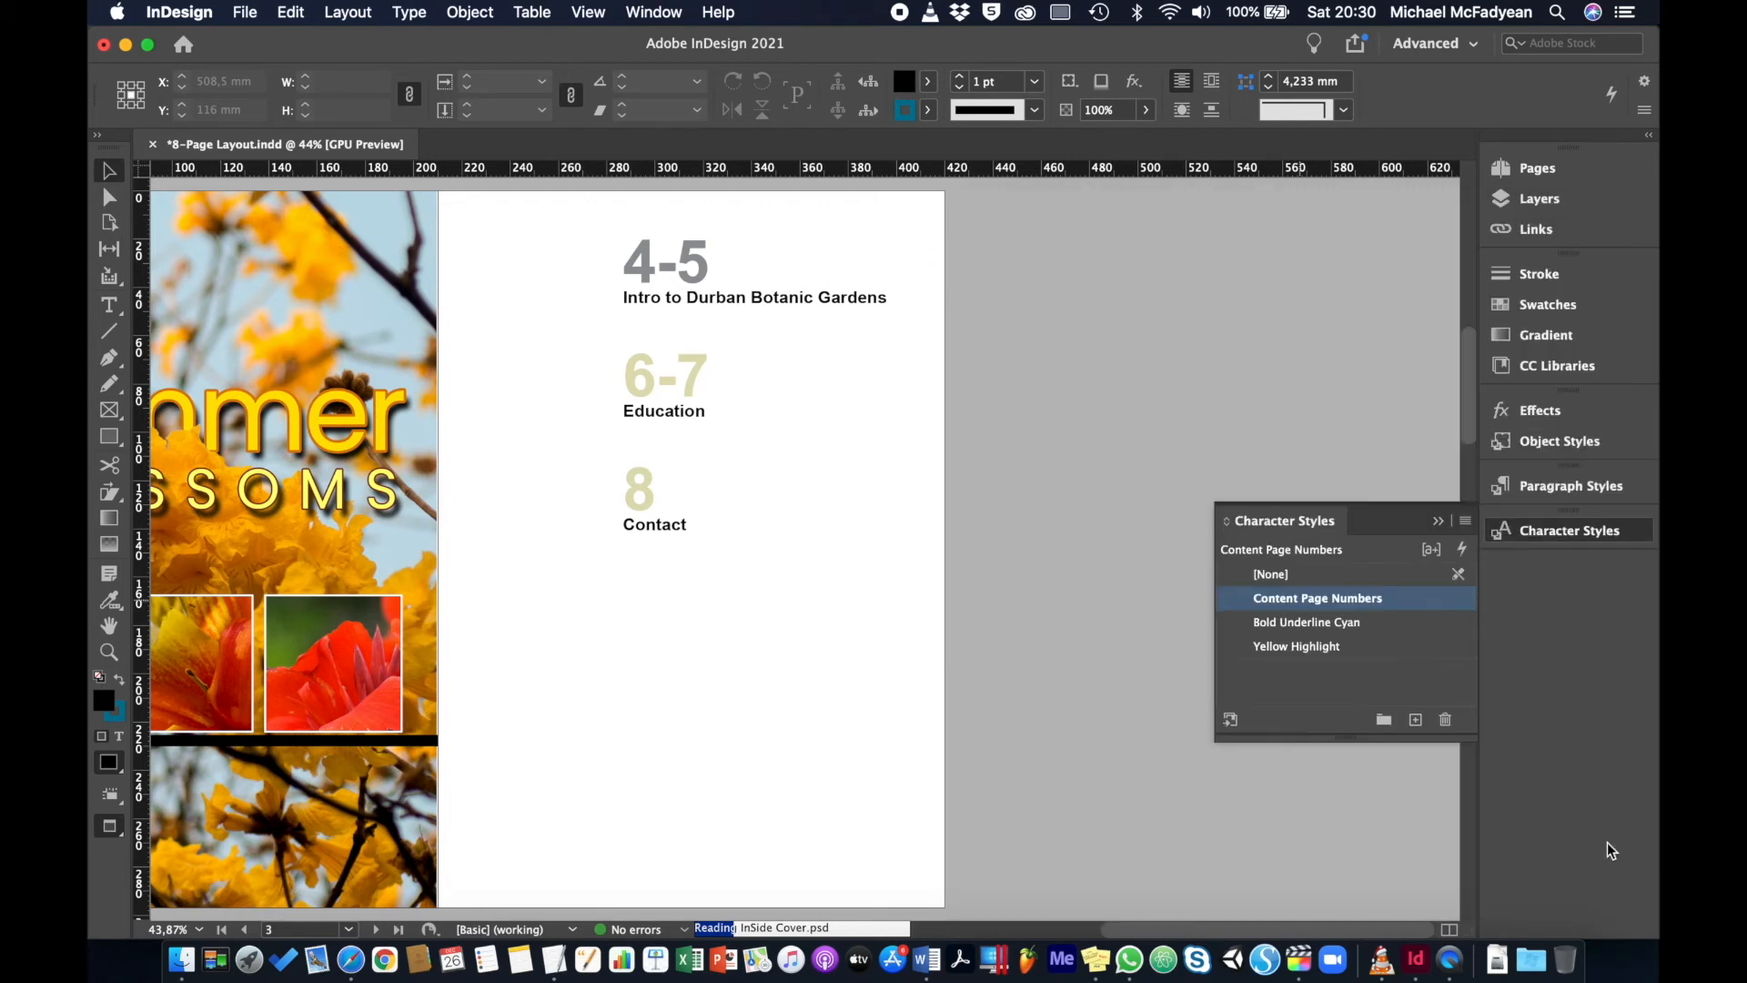
Set the character colour of the Content Page Text paragraph style to the brown C=35 M=60 Y=100 K=24 swatch
click(1552, 489)
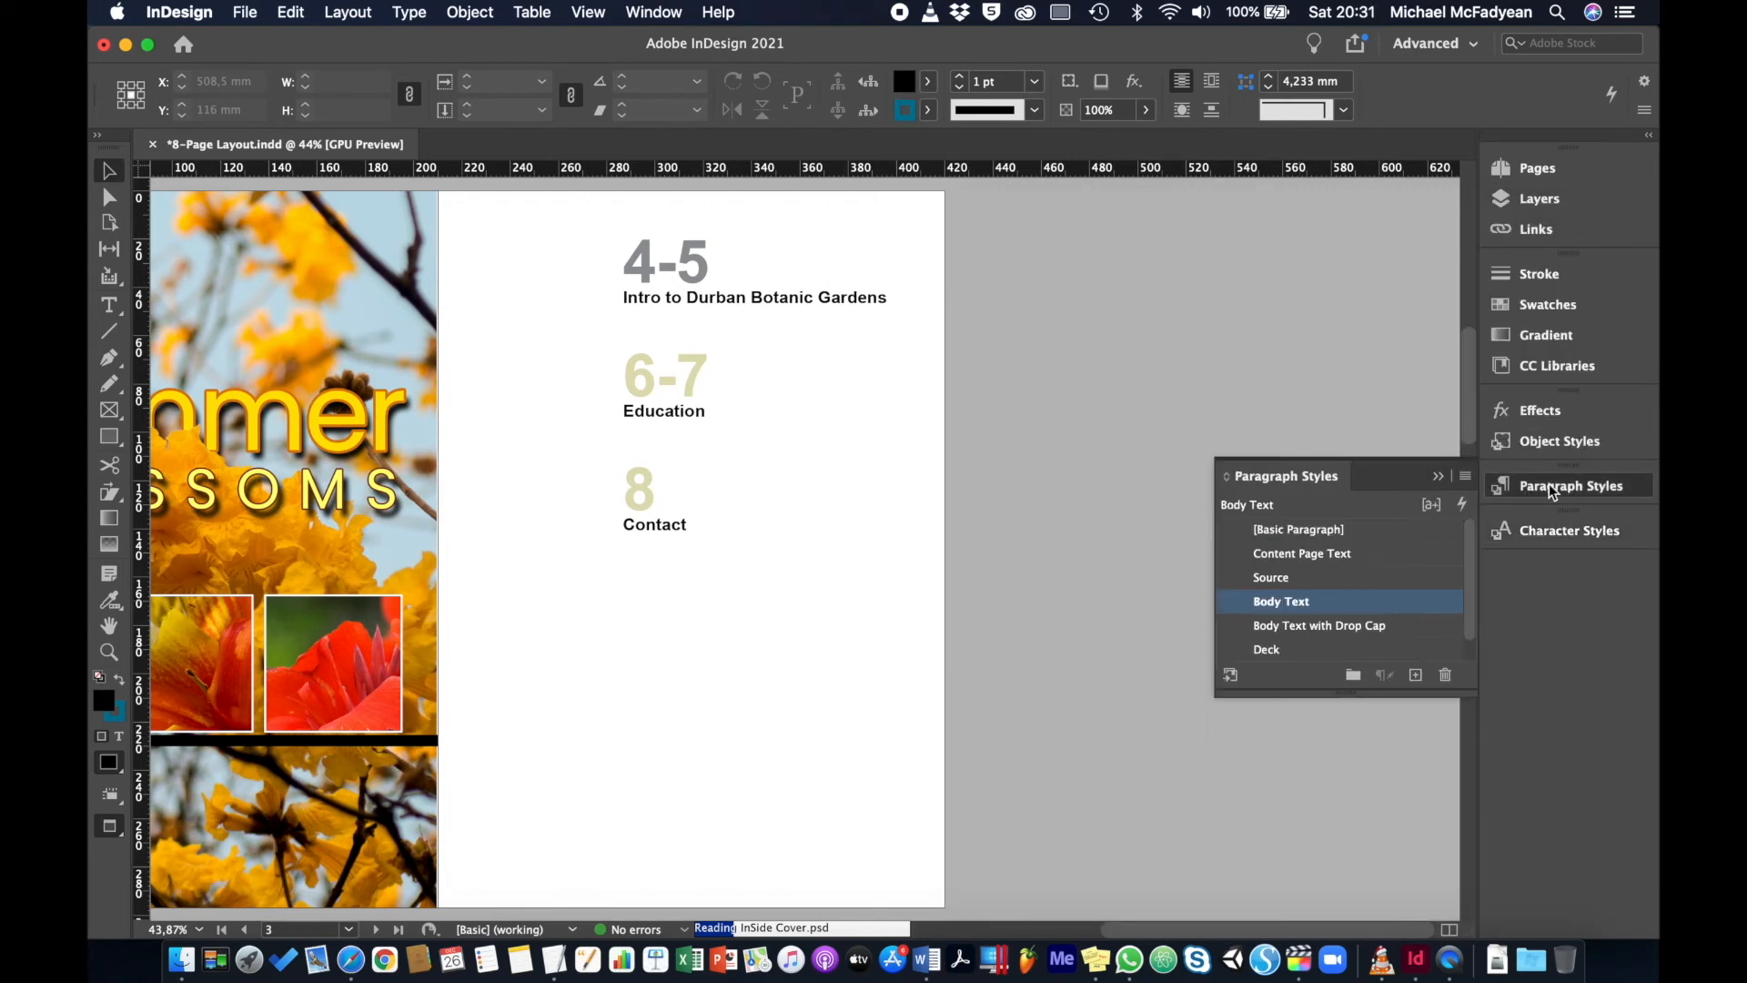
double_click(1336, 557)
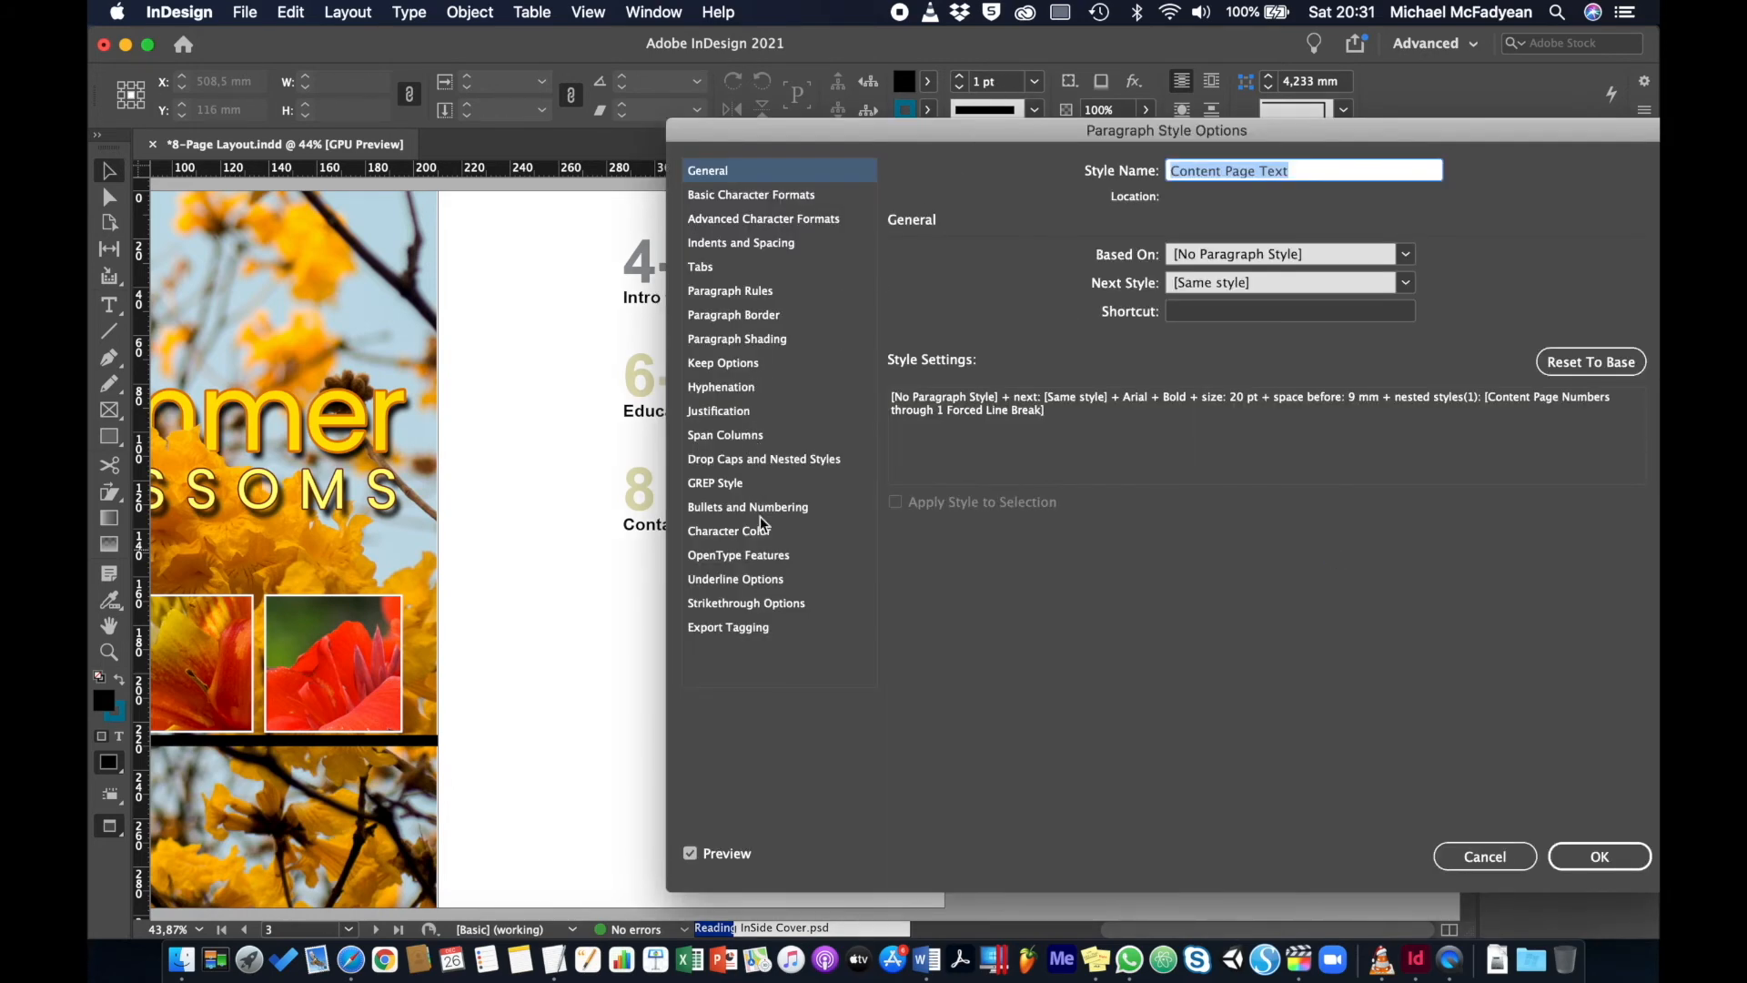
click(776, 532)
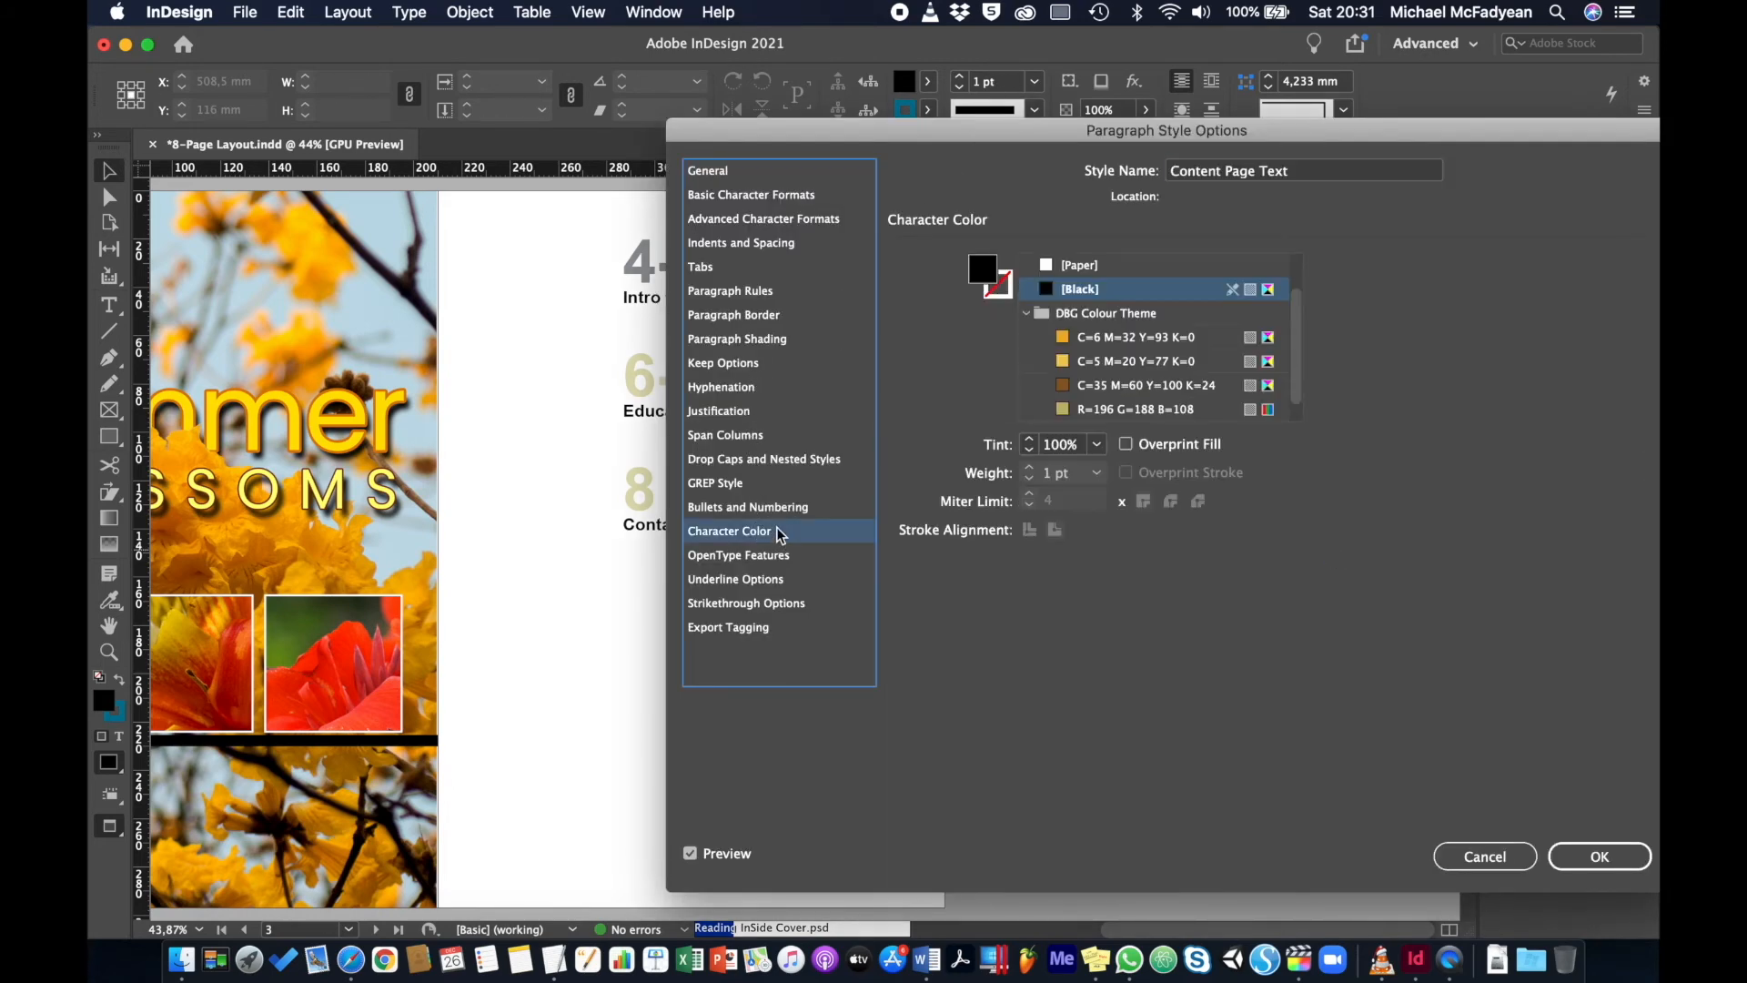
click(1064, 340)
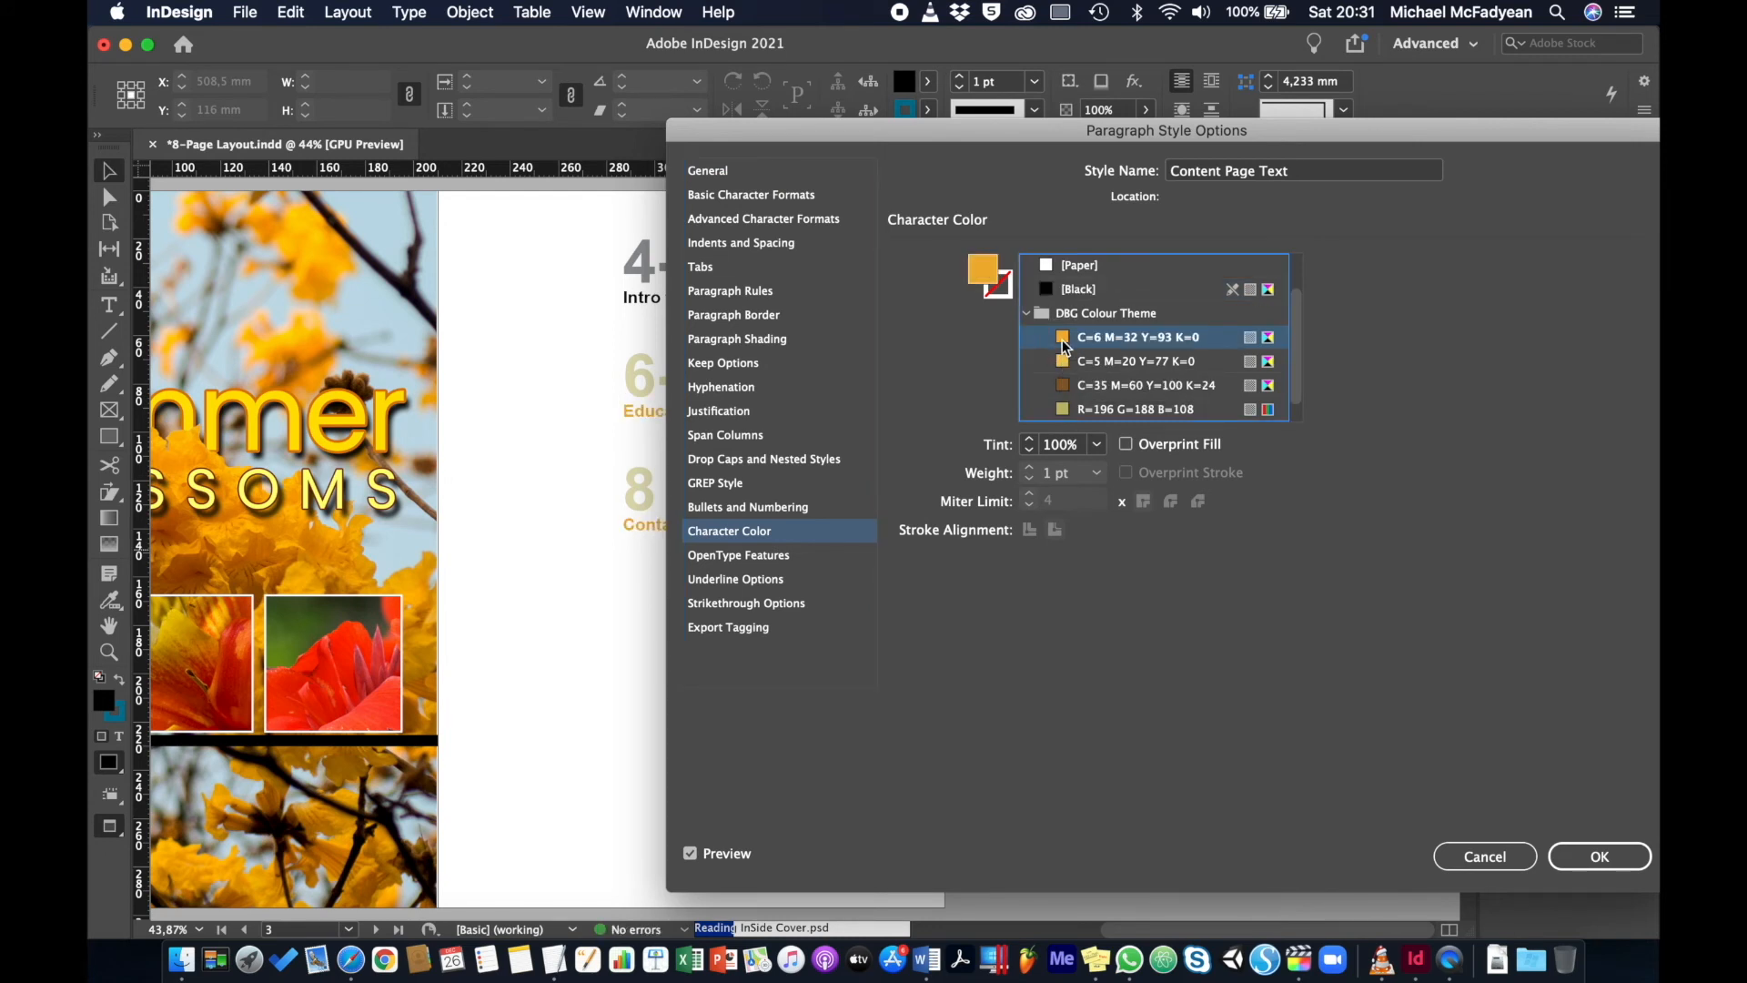
click(1064, 387)
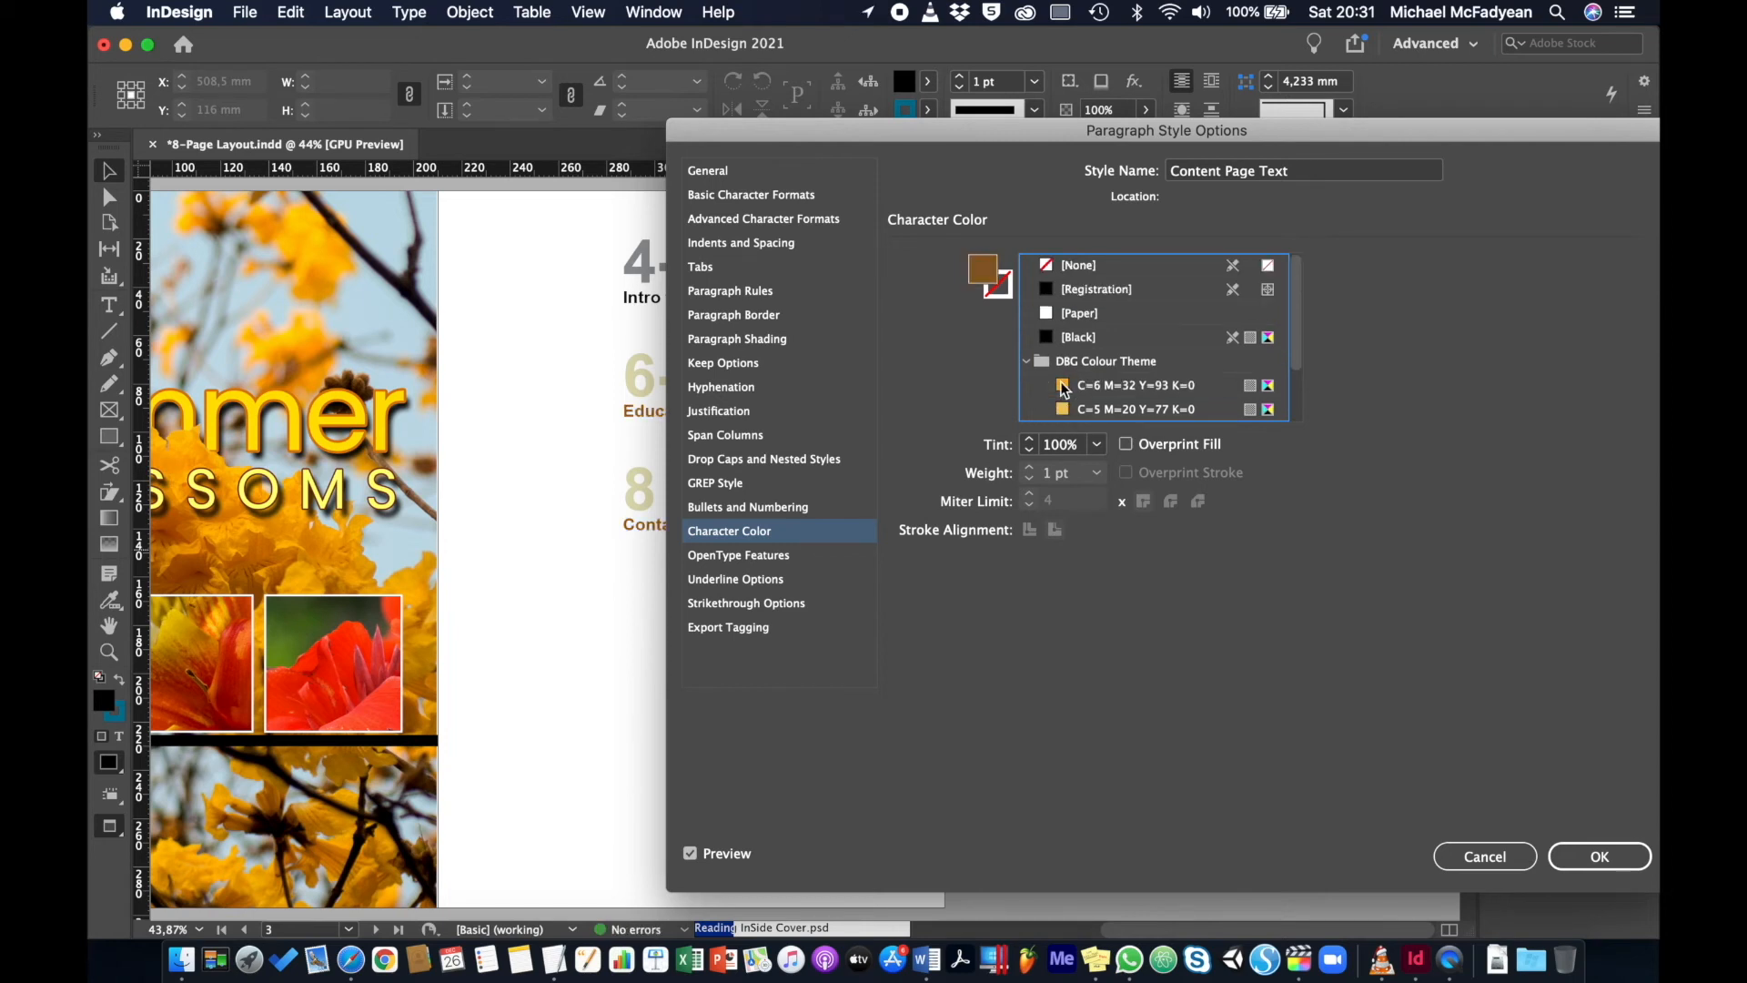
click(1575, 856)
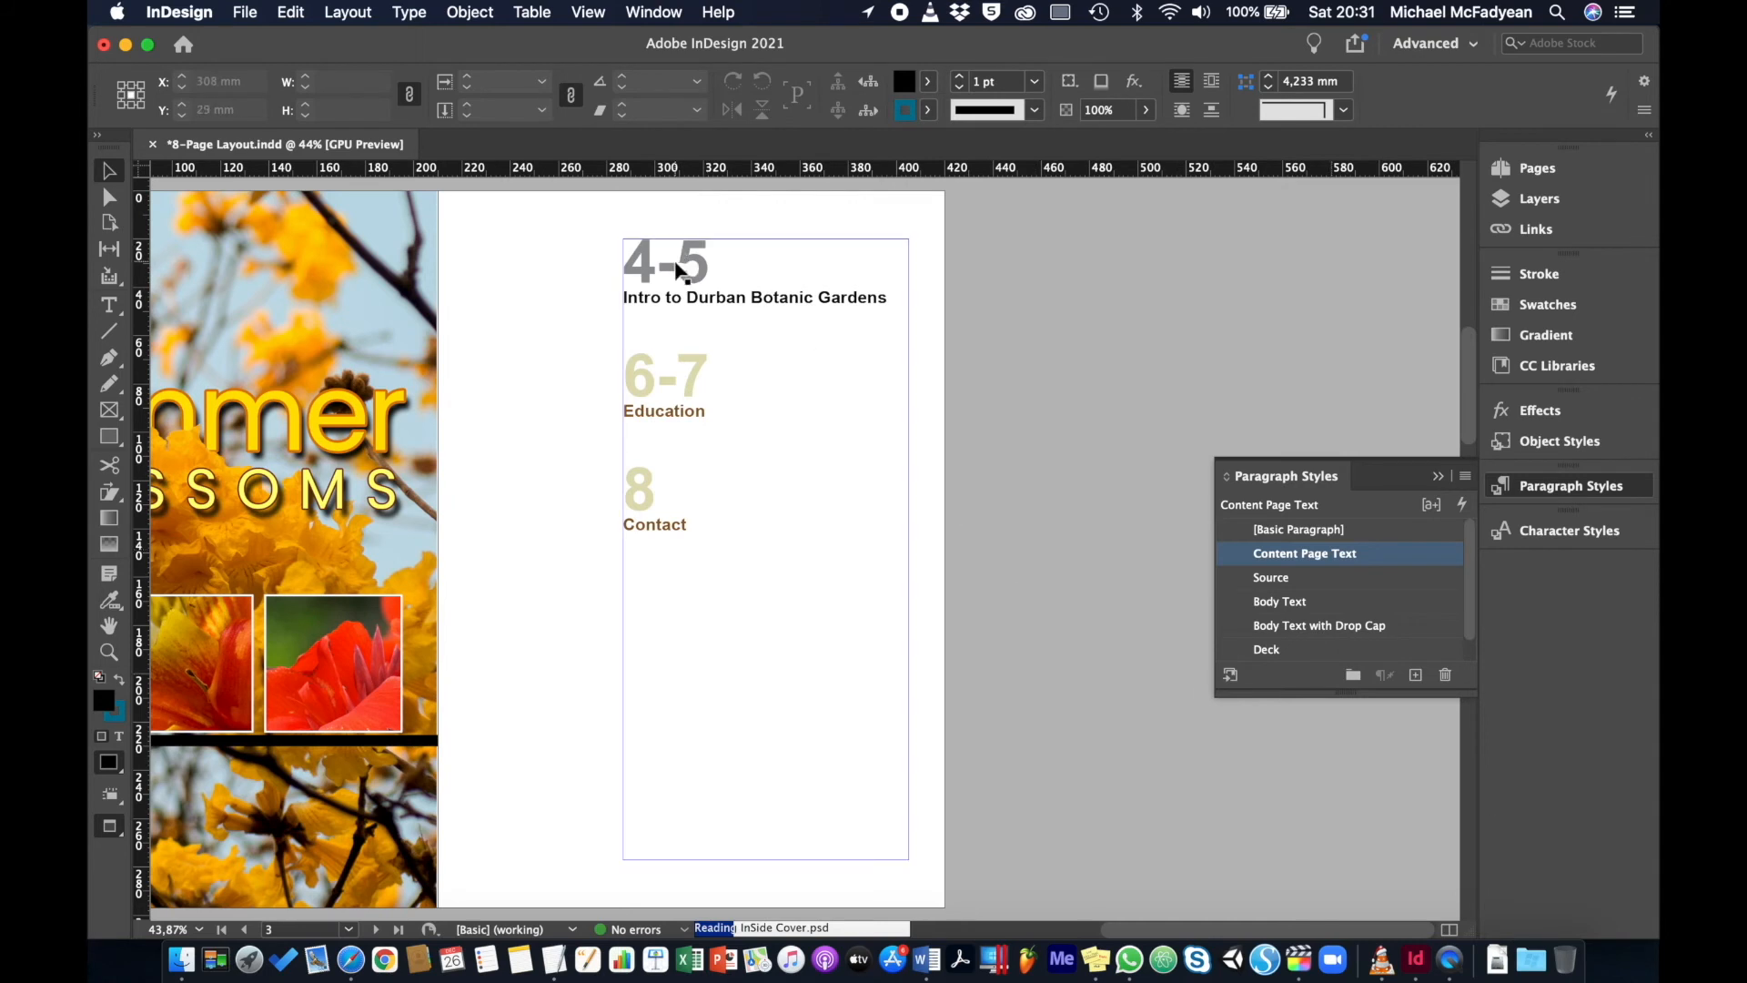
Apply the Content Page Text paragraph style to the "4-5 Intro to Durban Botanic Gardens" entry on the contents page
click(678, 270)
double_click(698, 266)
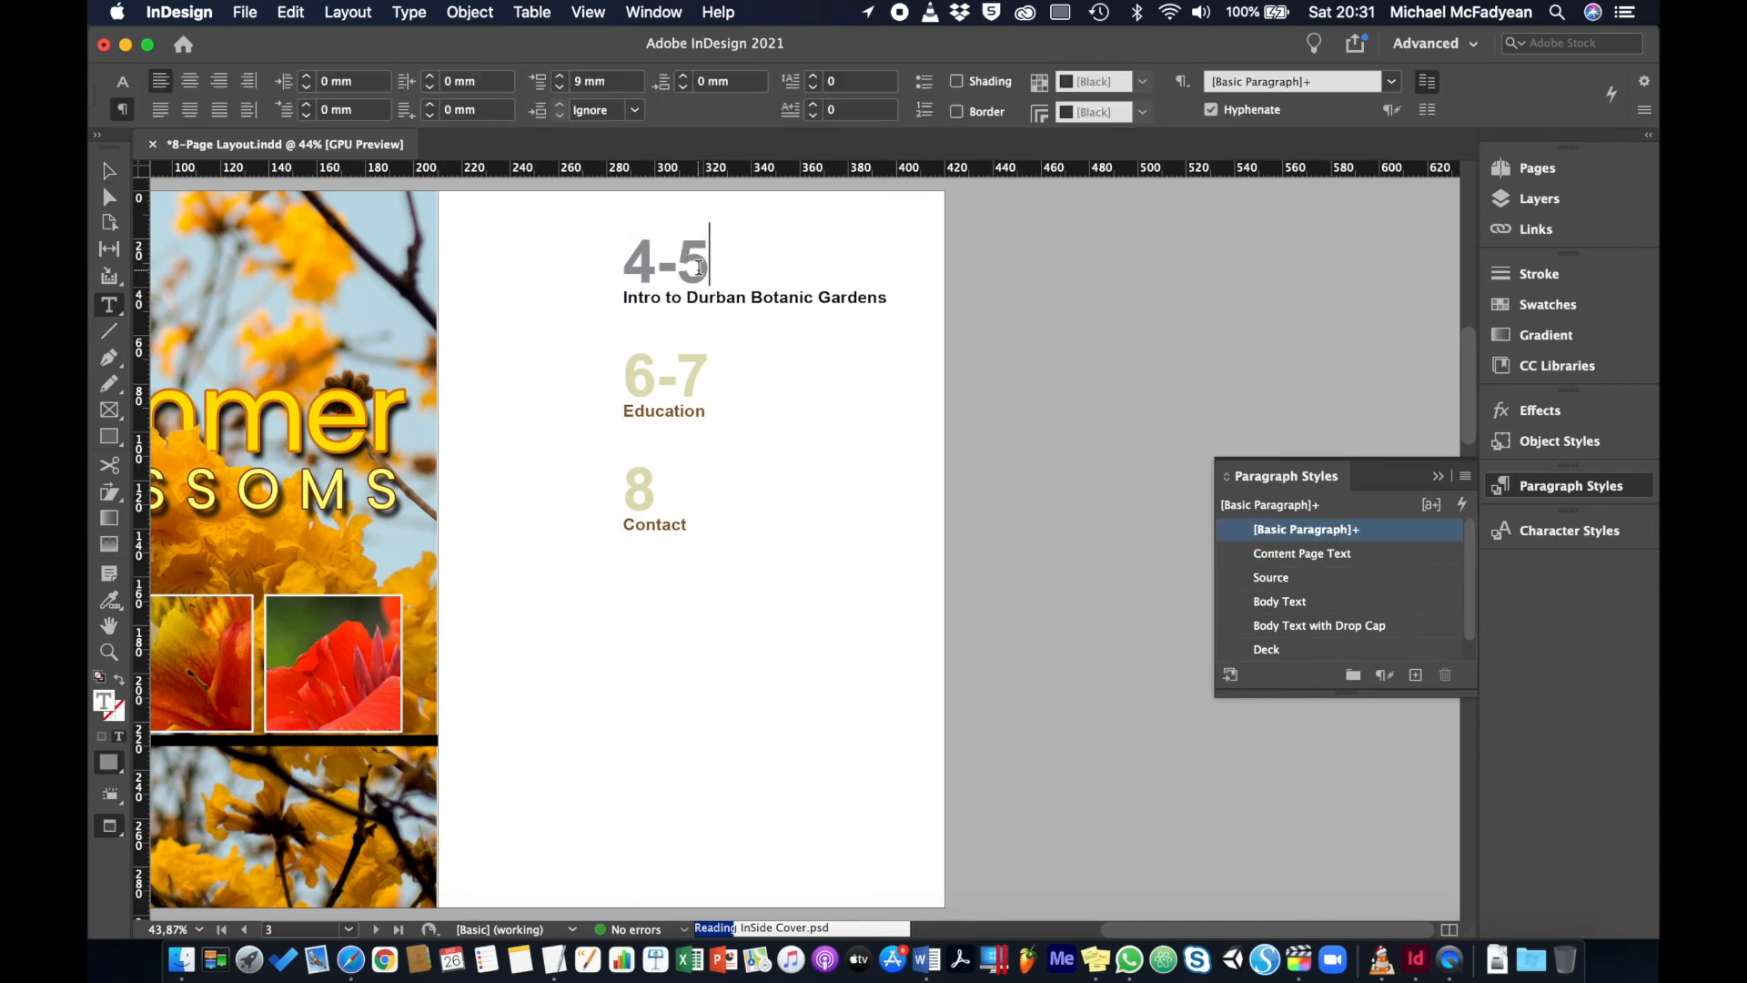
click(761, 299)
click(1267, 557)
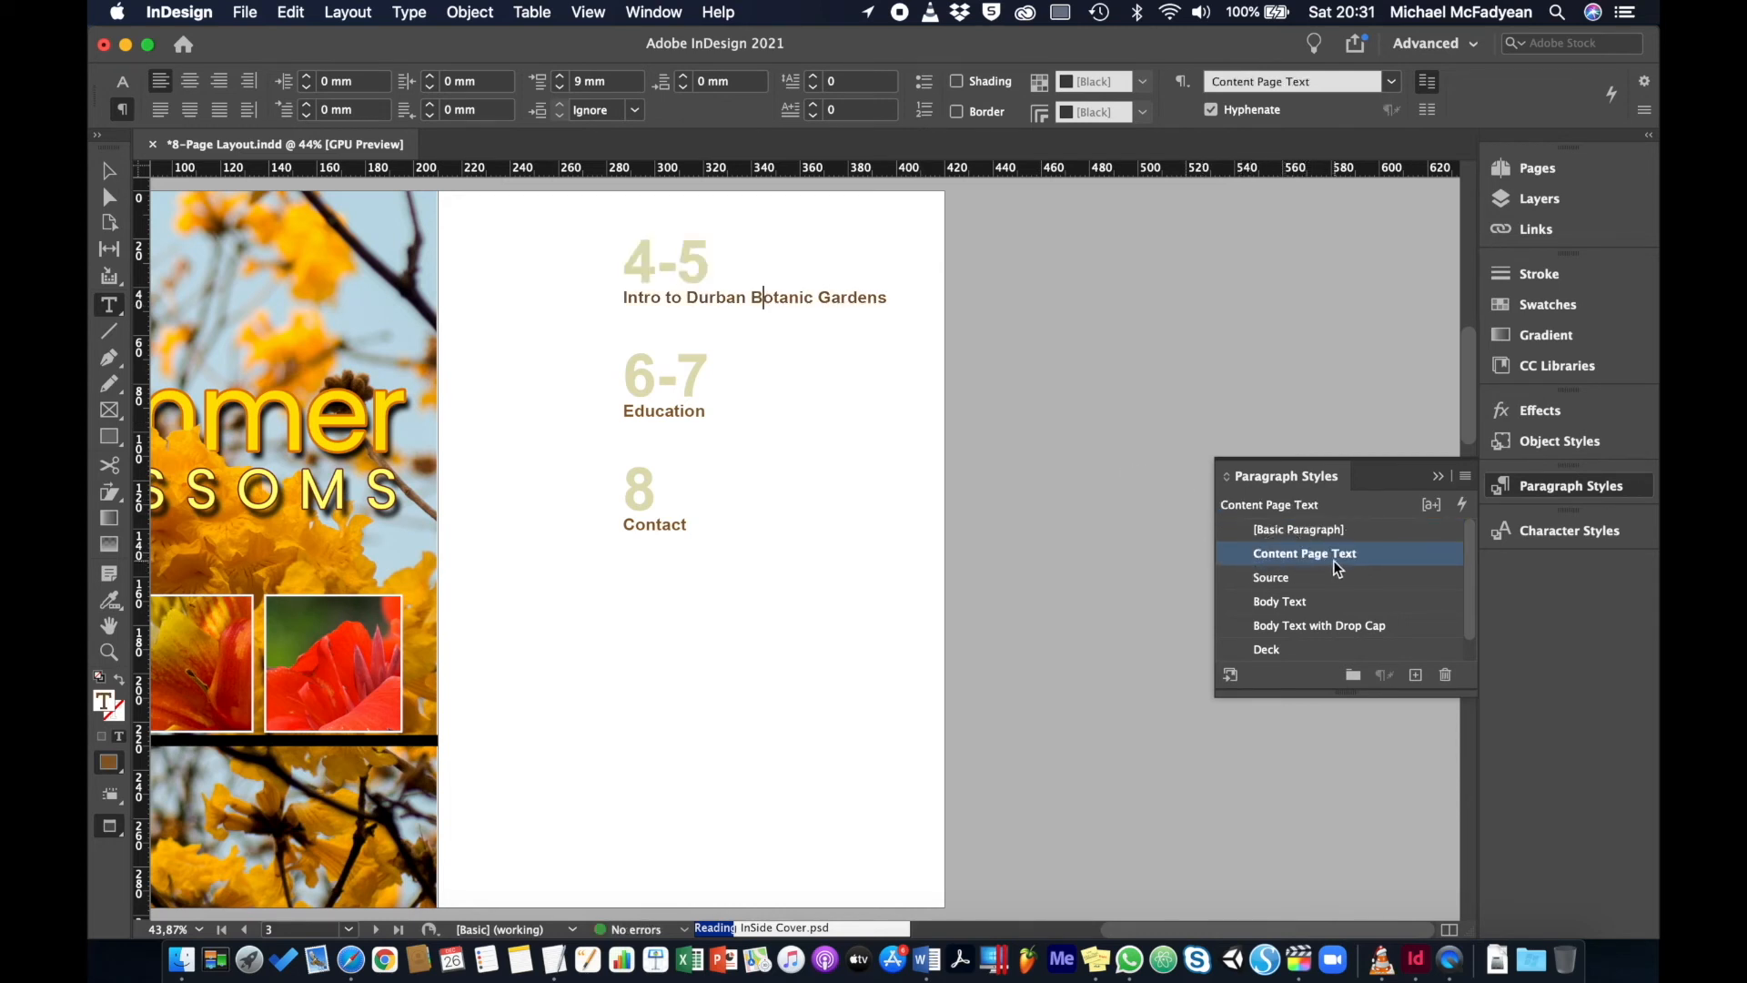
click(109, 171)
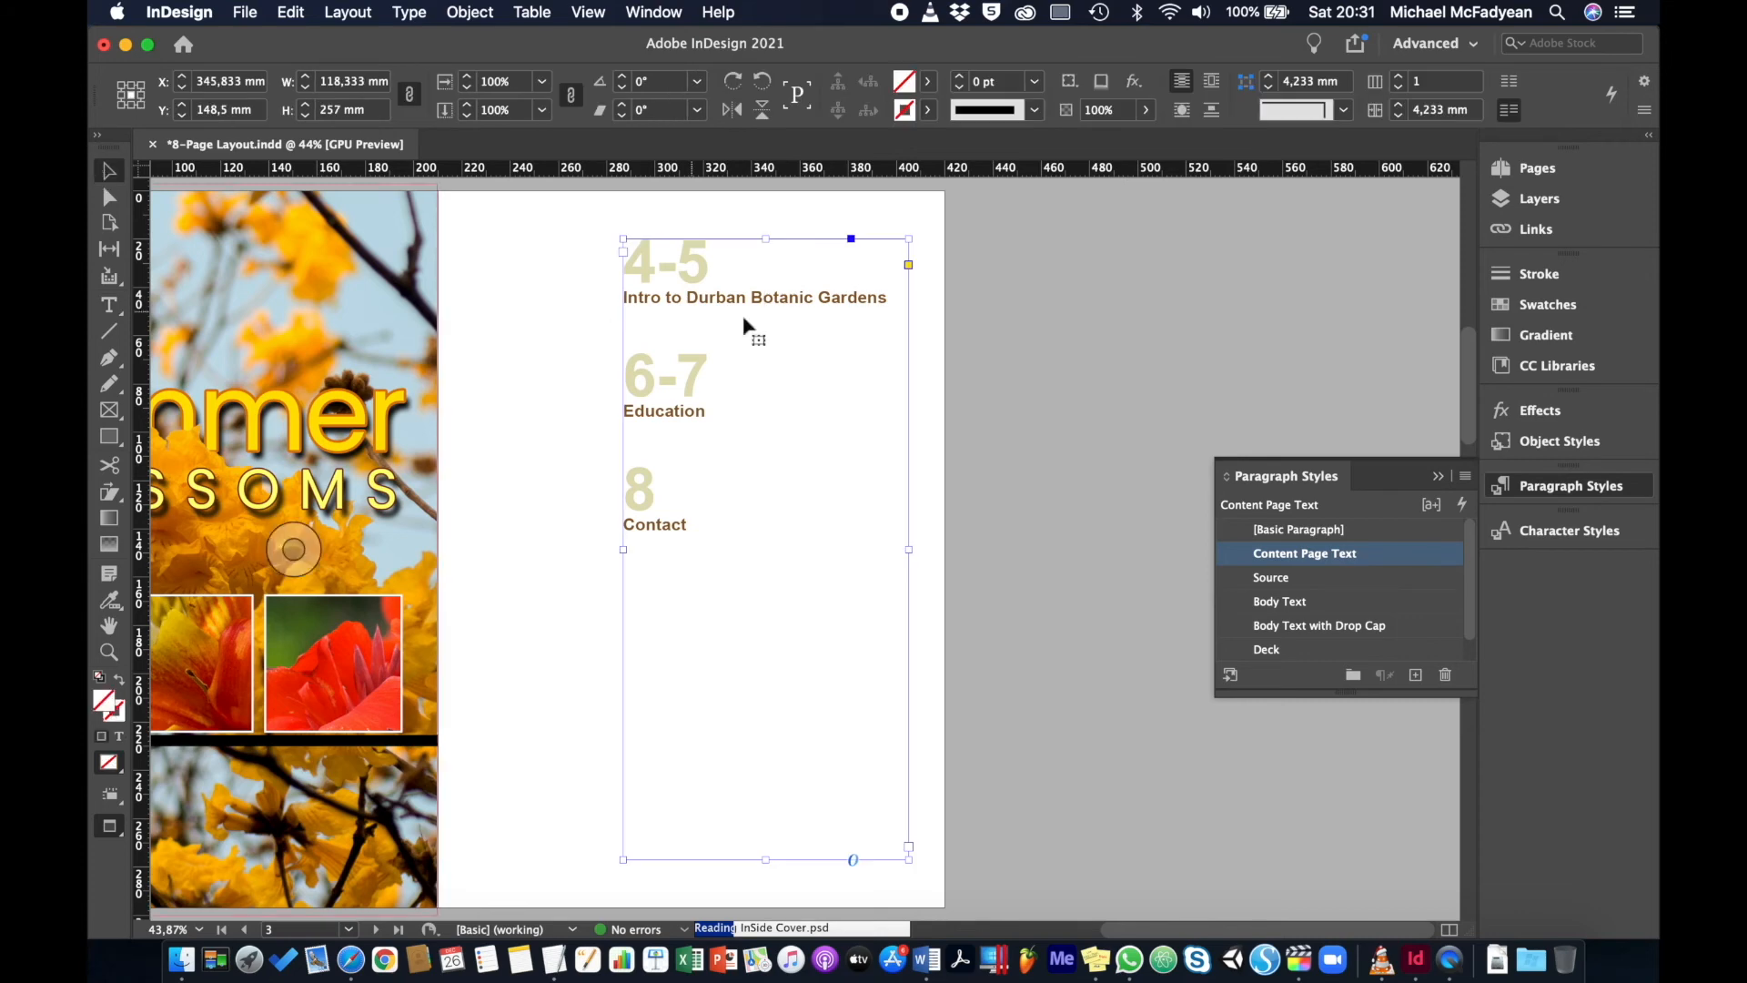
click(1174, 298)
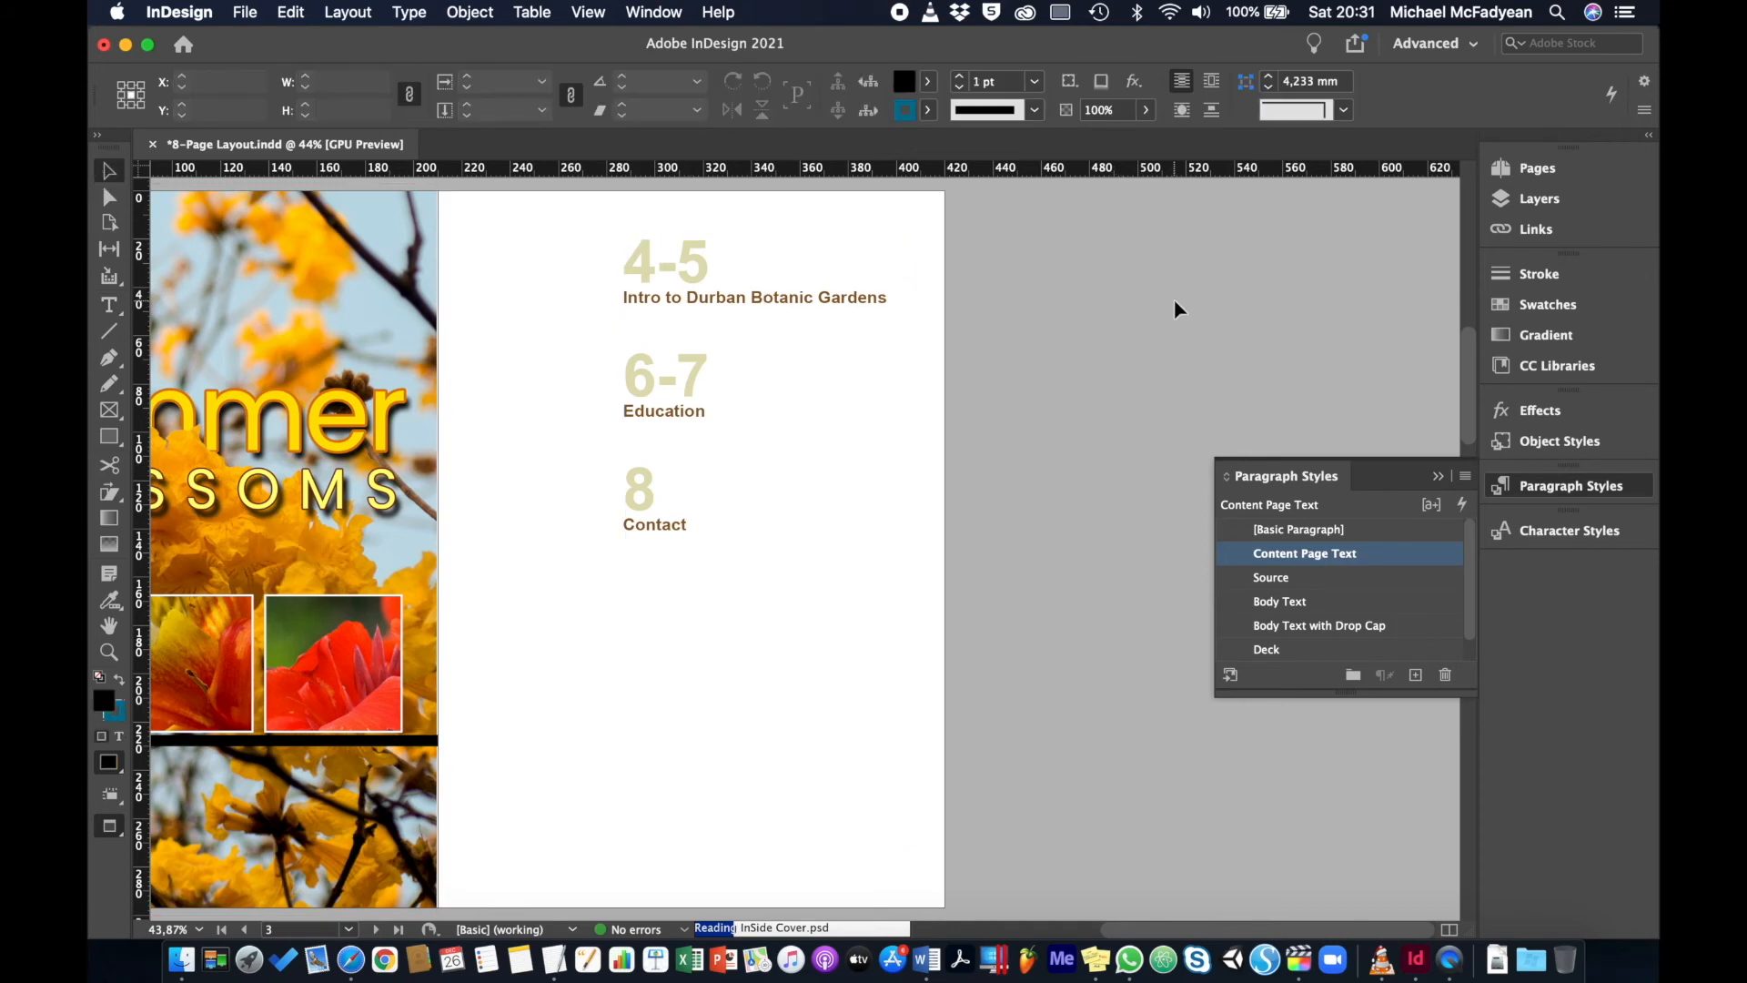
Fill the curved "GET AWAY TO YOURSELF" text on page 4 with the C=5 M=20 Y=77 K=0 swatch
key(shift+Page_Down)
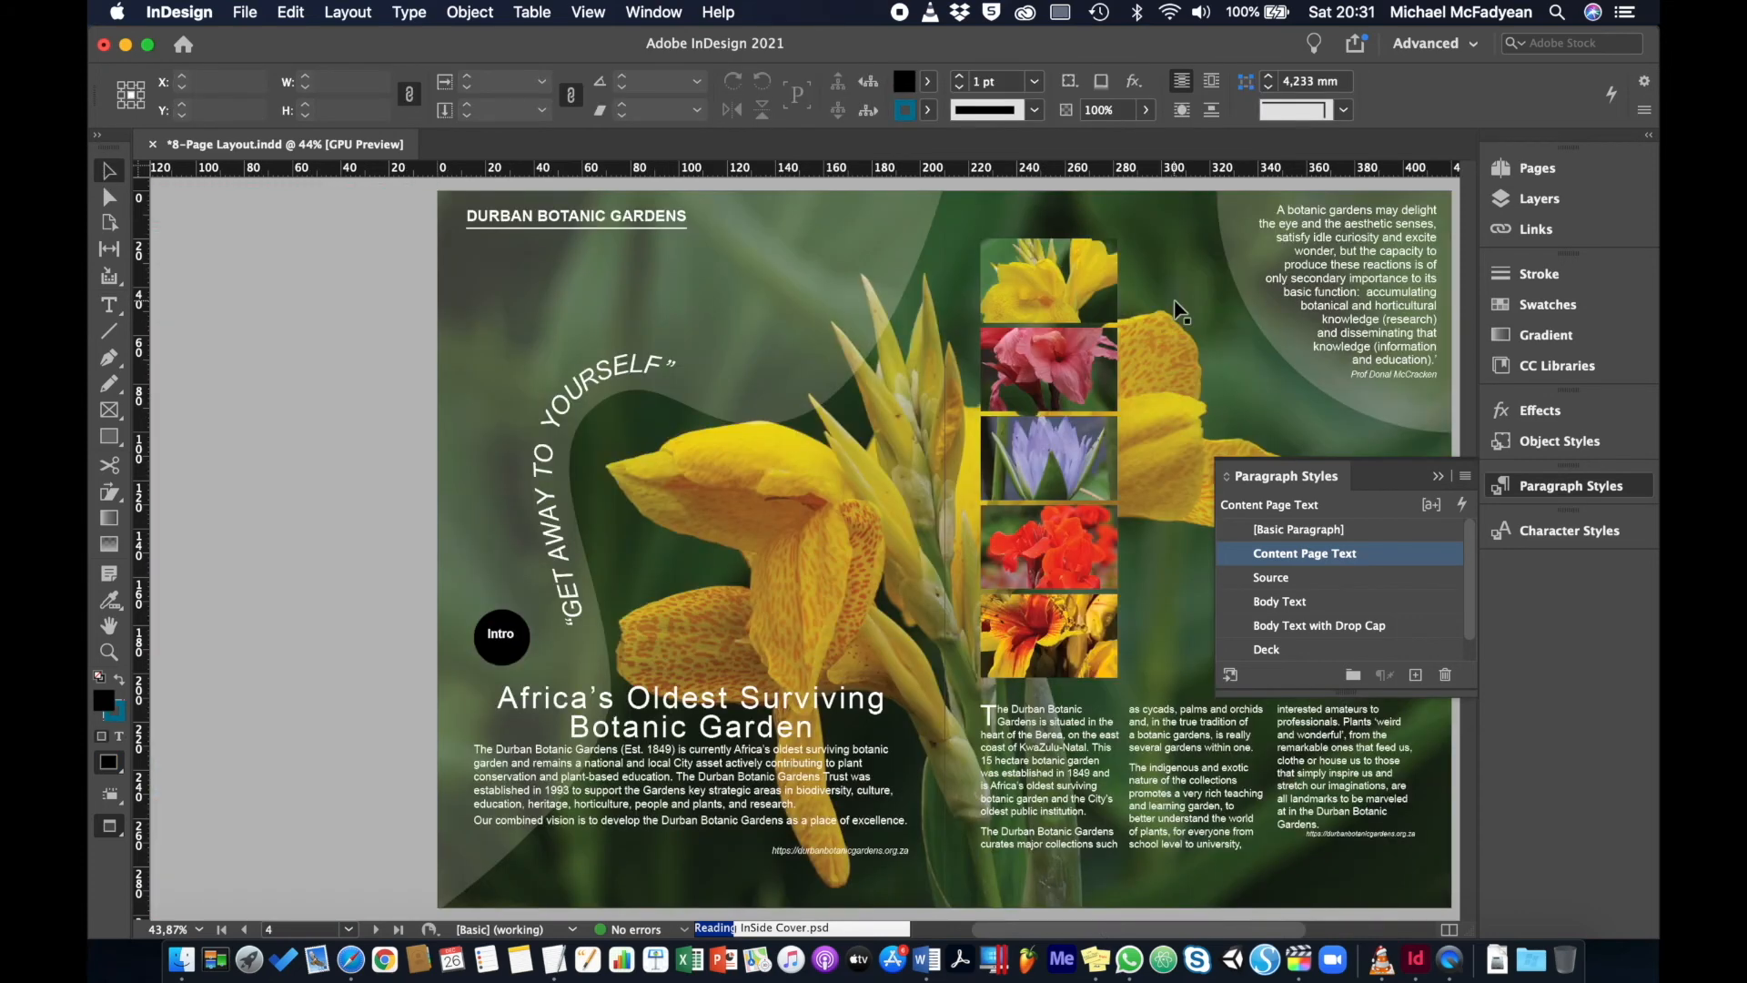
click(519, 228)
double_click(566, 414)
triple_click(566, 415)
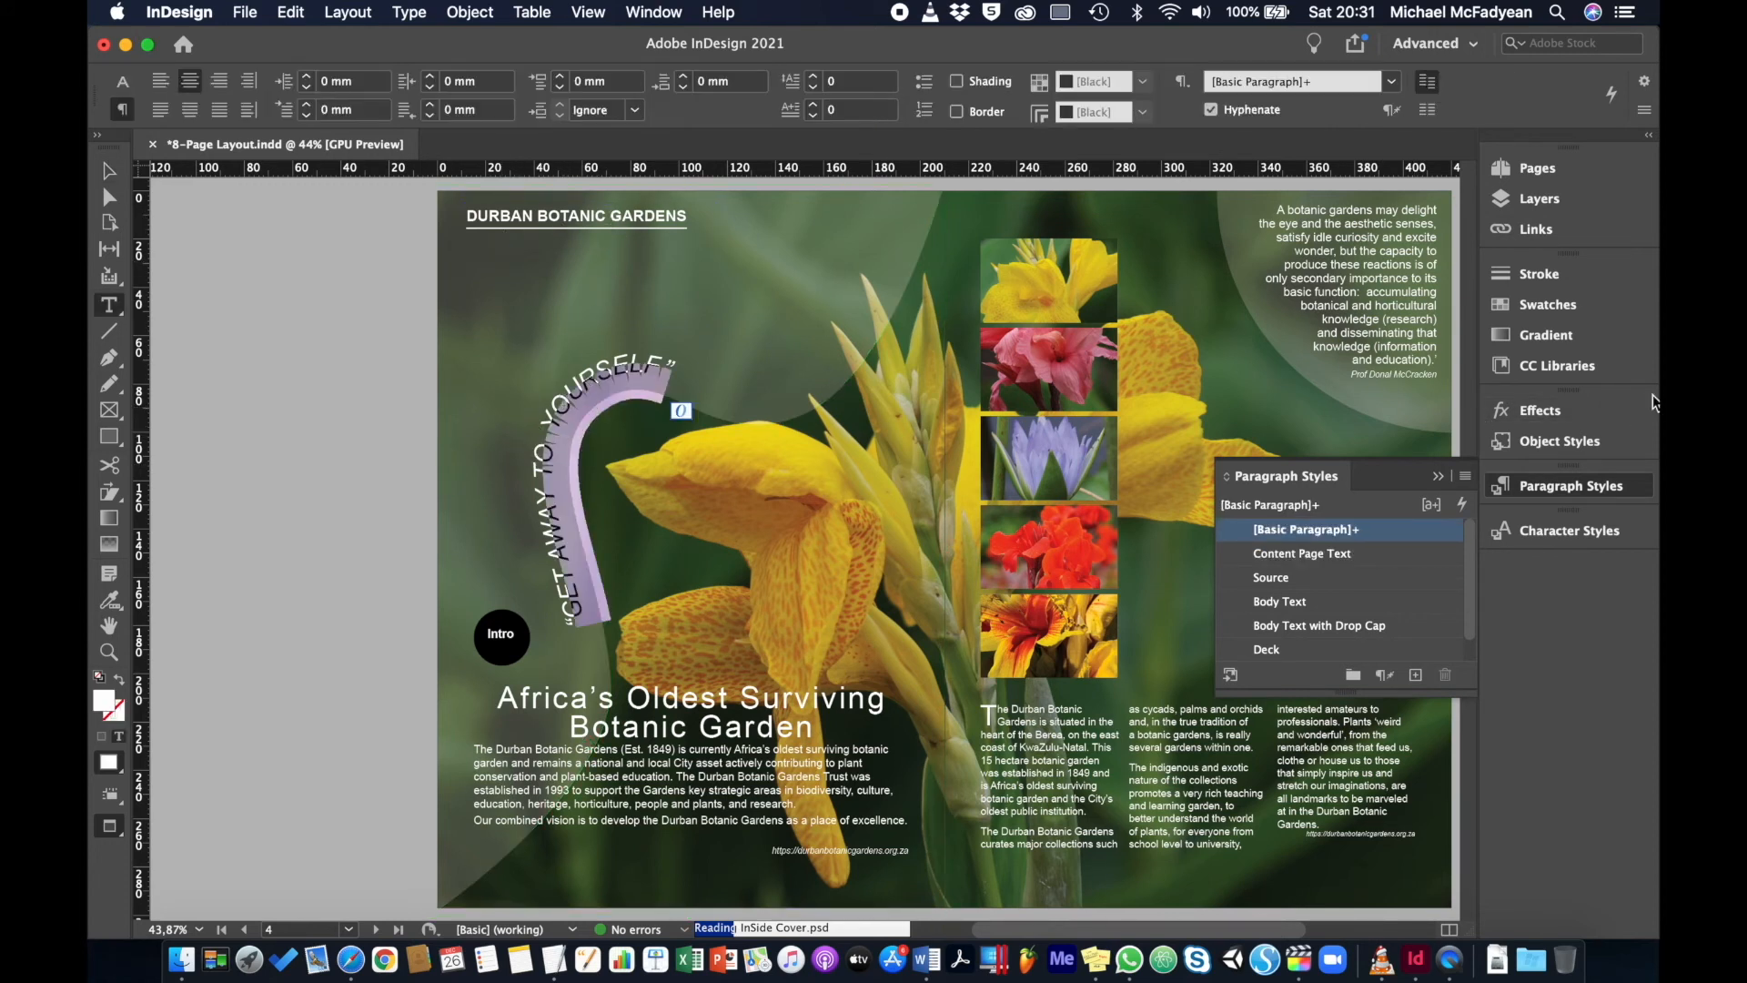
click(1565, 306)
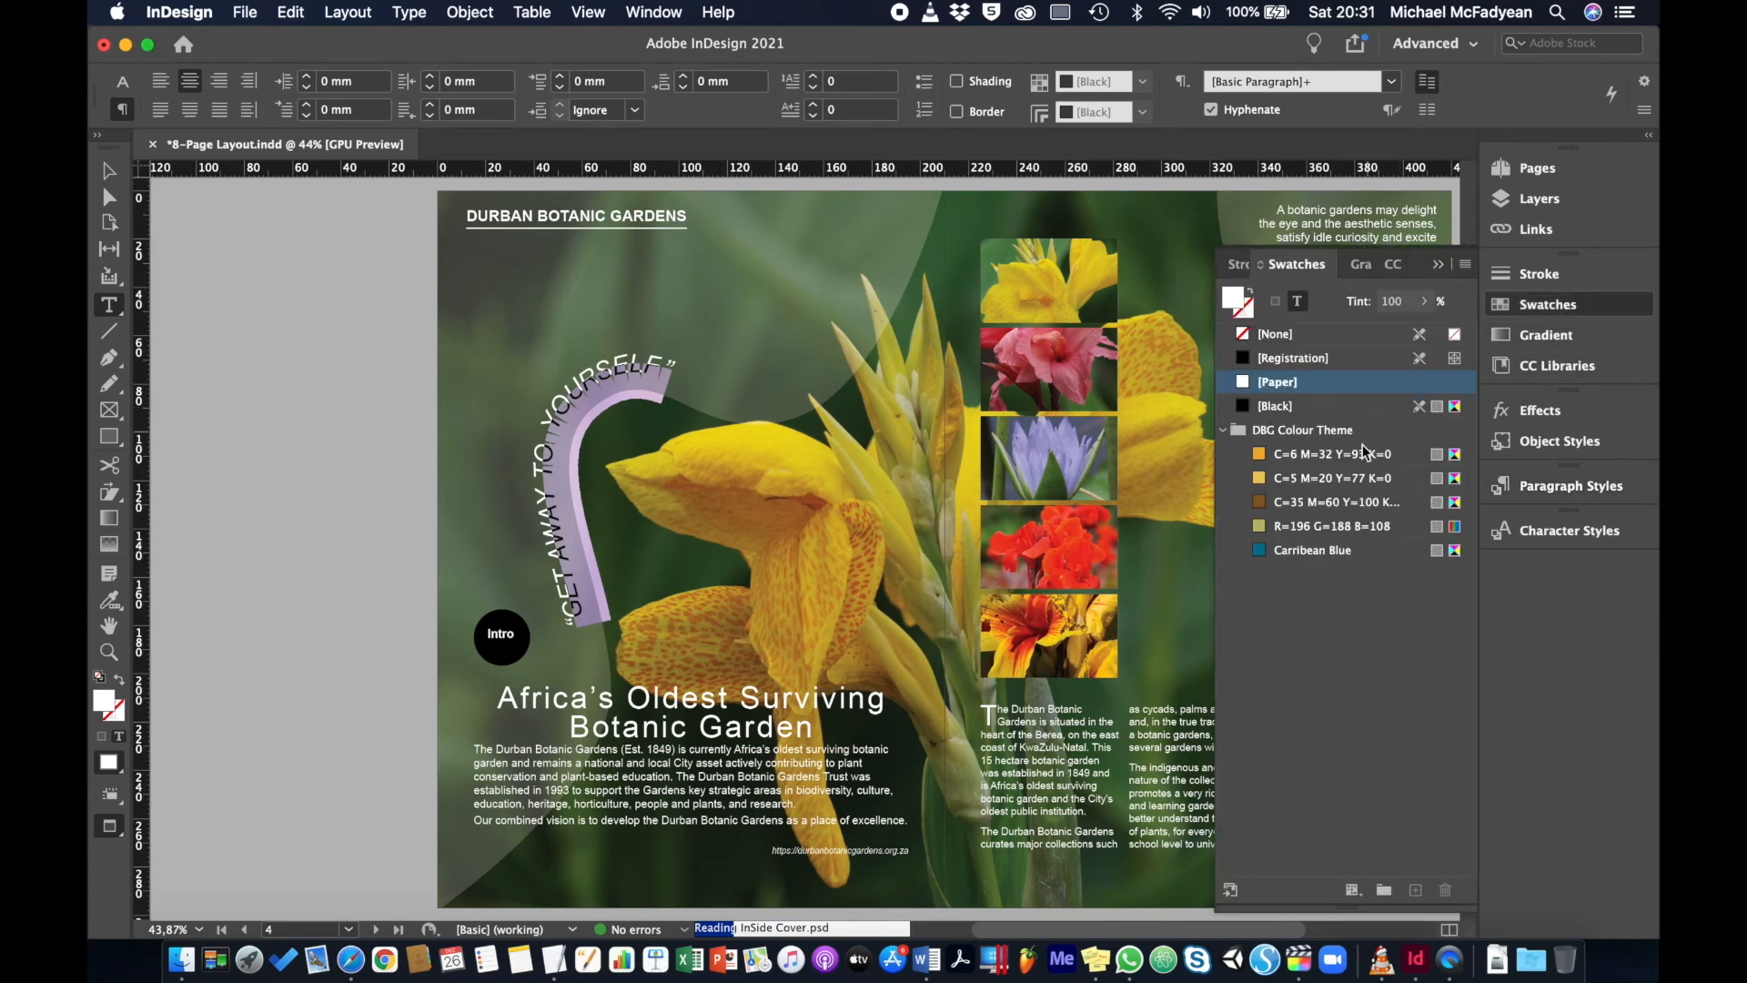
click(1259, 480)
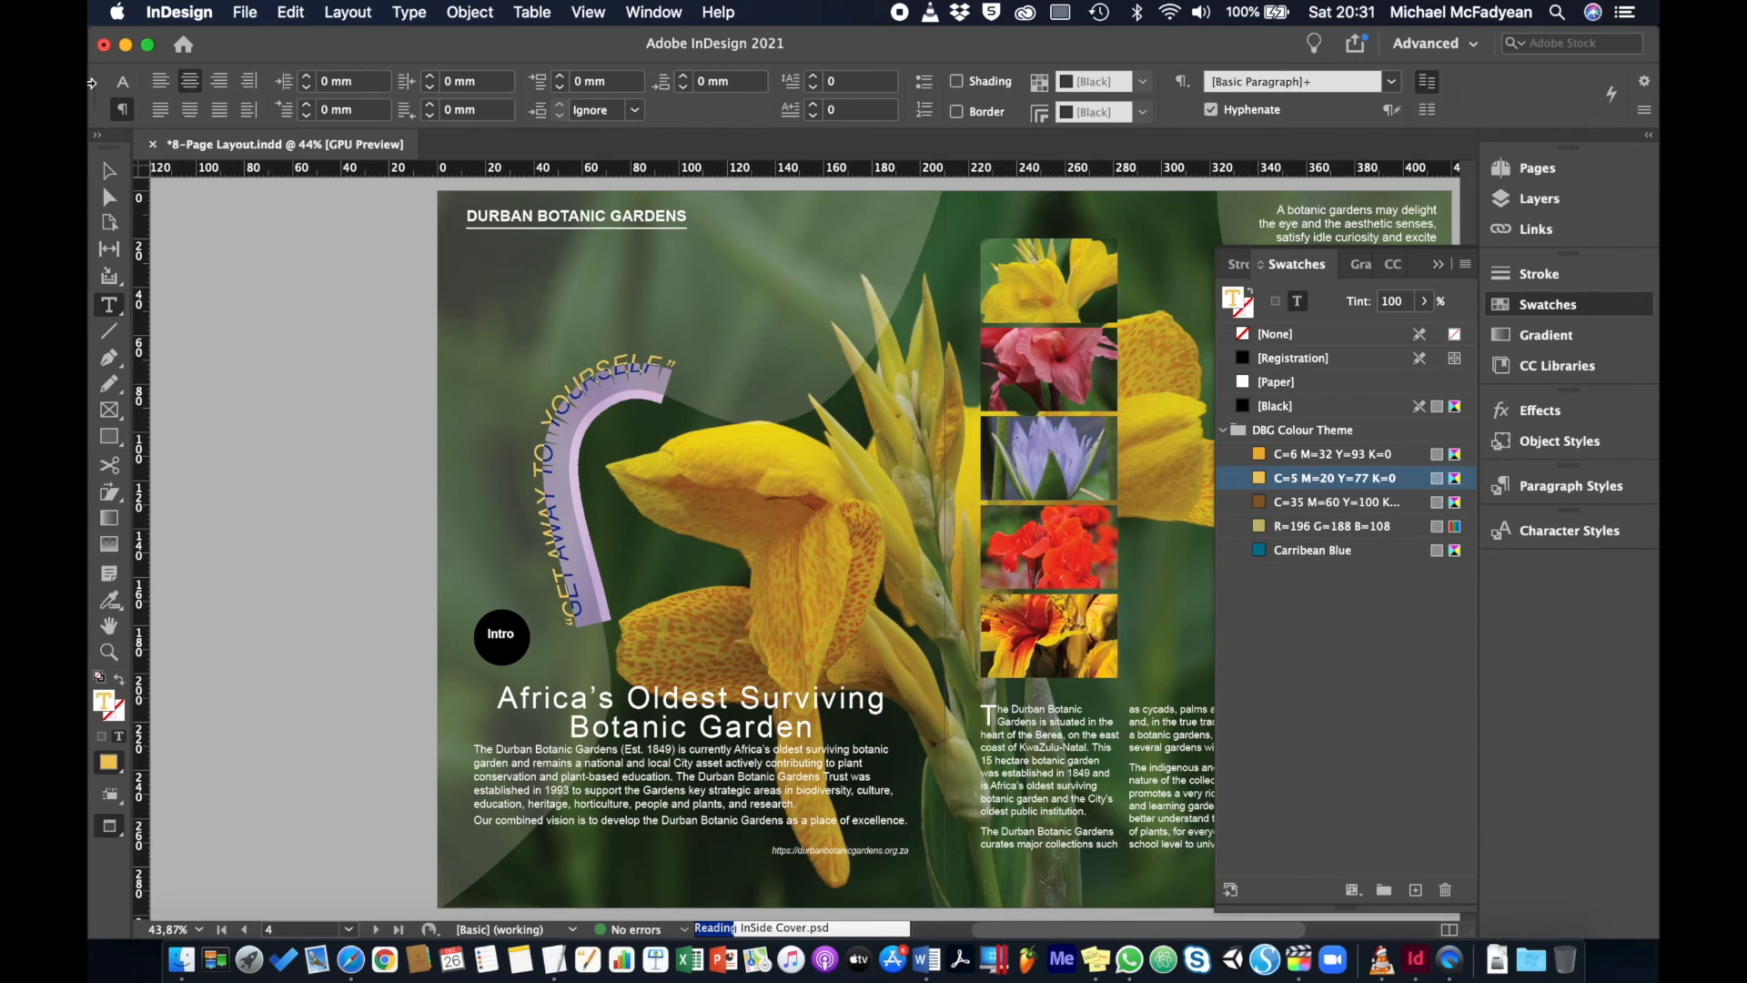
click(108, 170)
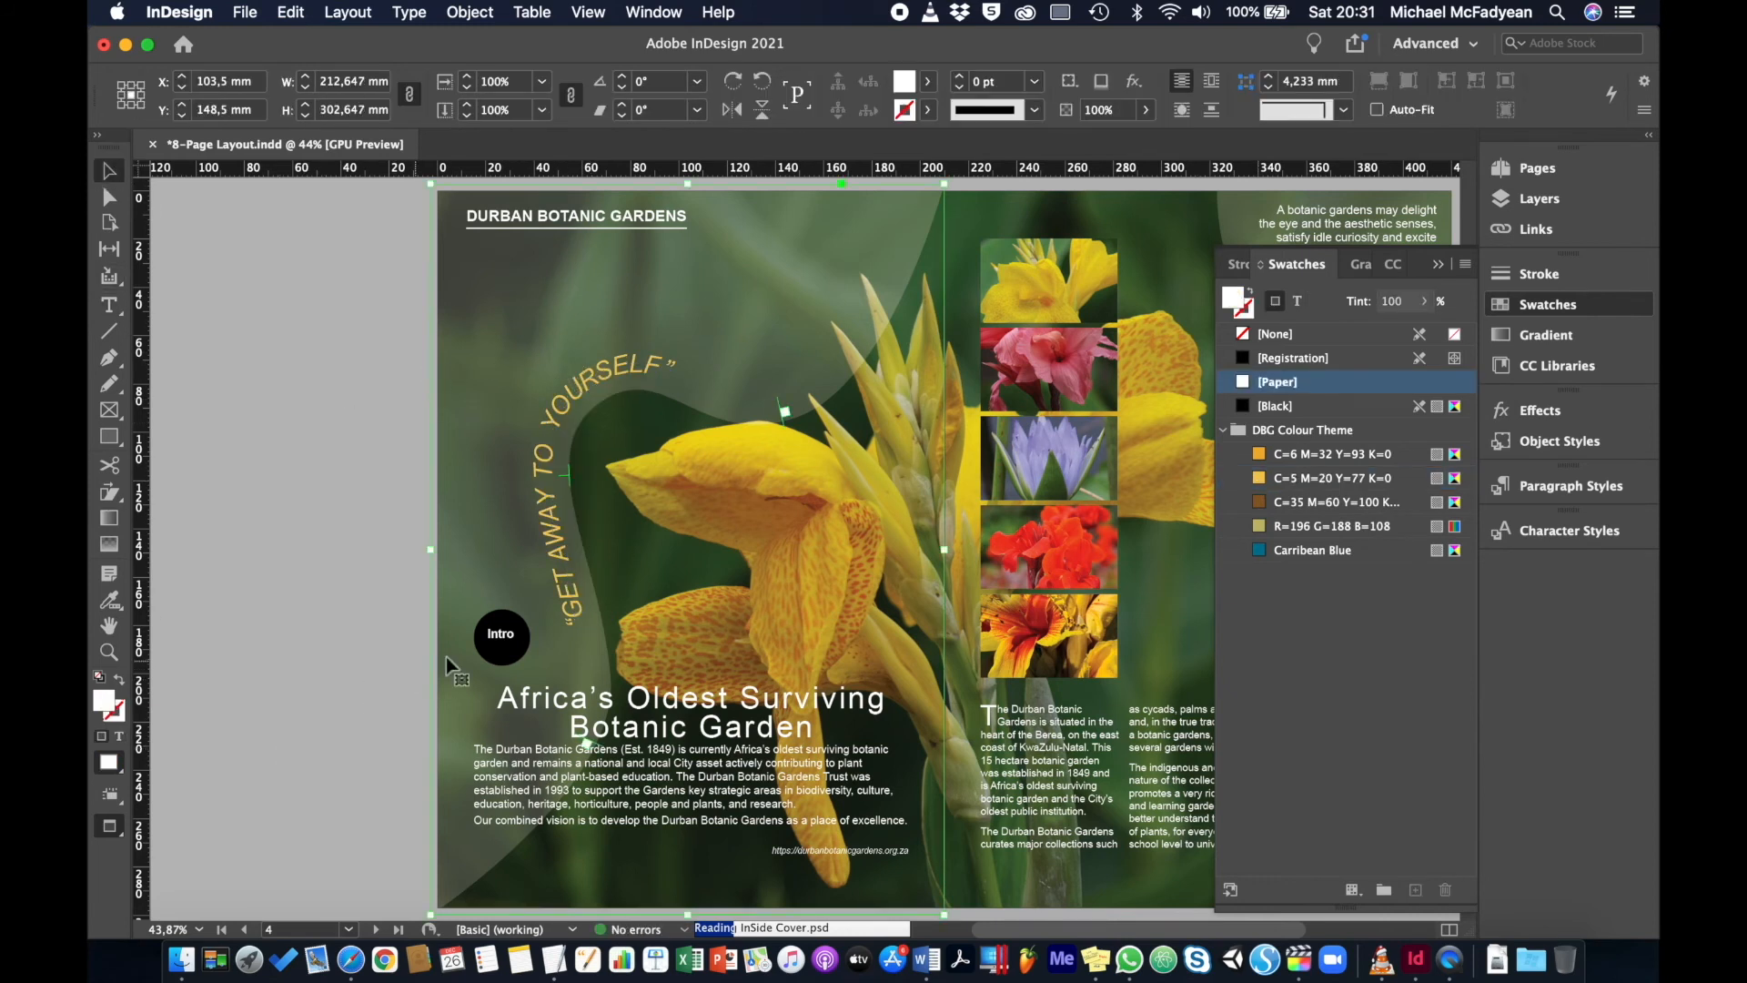
Fill the Intro circle on page 4 with the Carribean Blue swatch
click(532, 641)
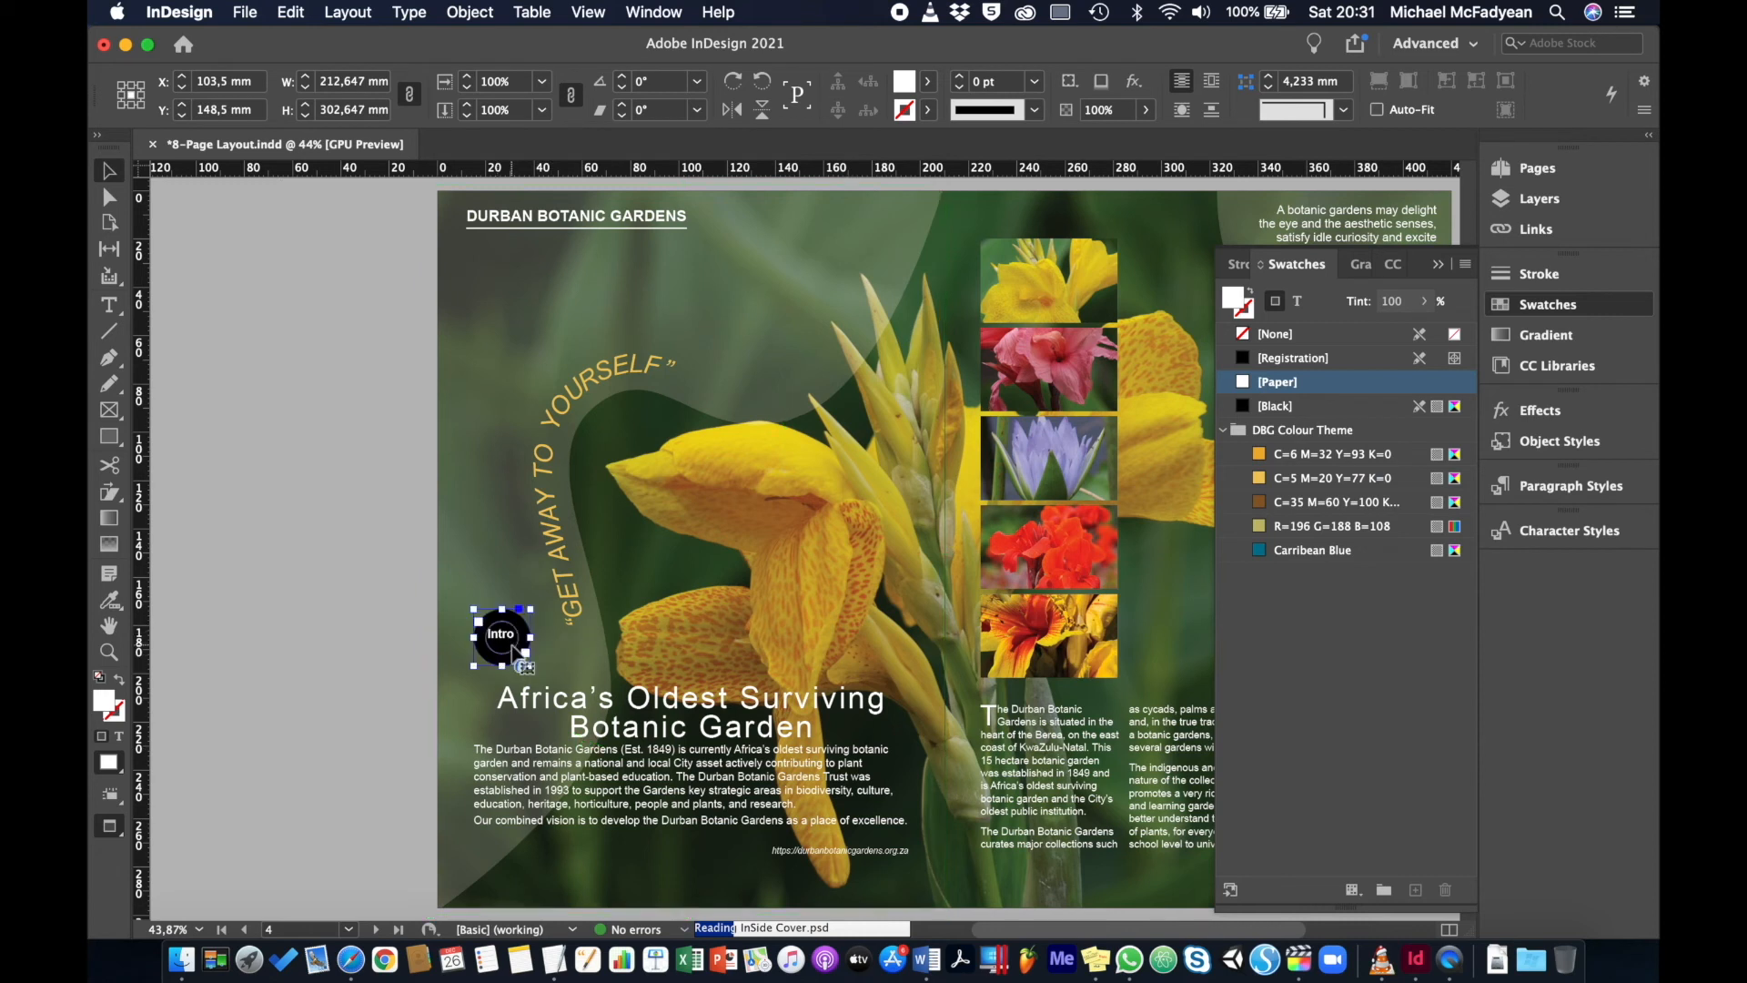
click(1263, 551)
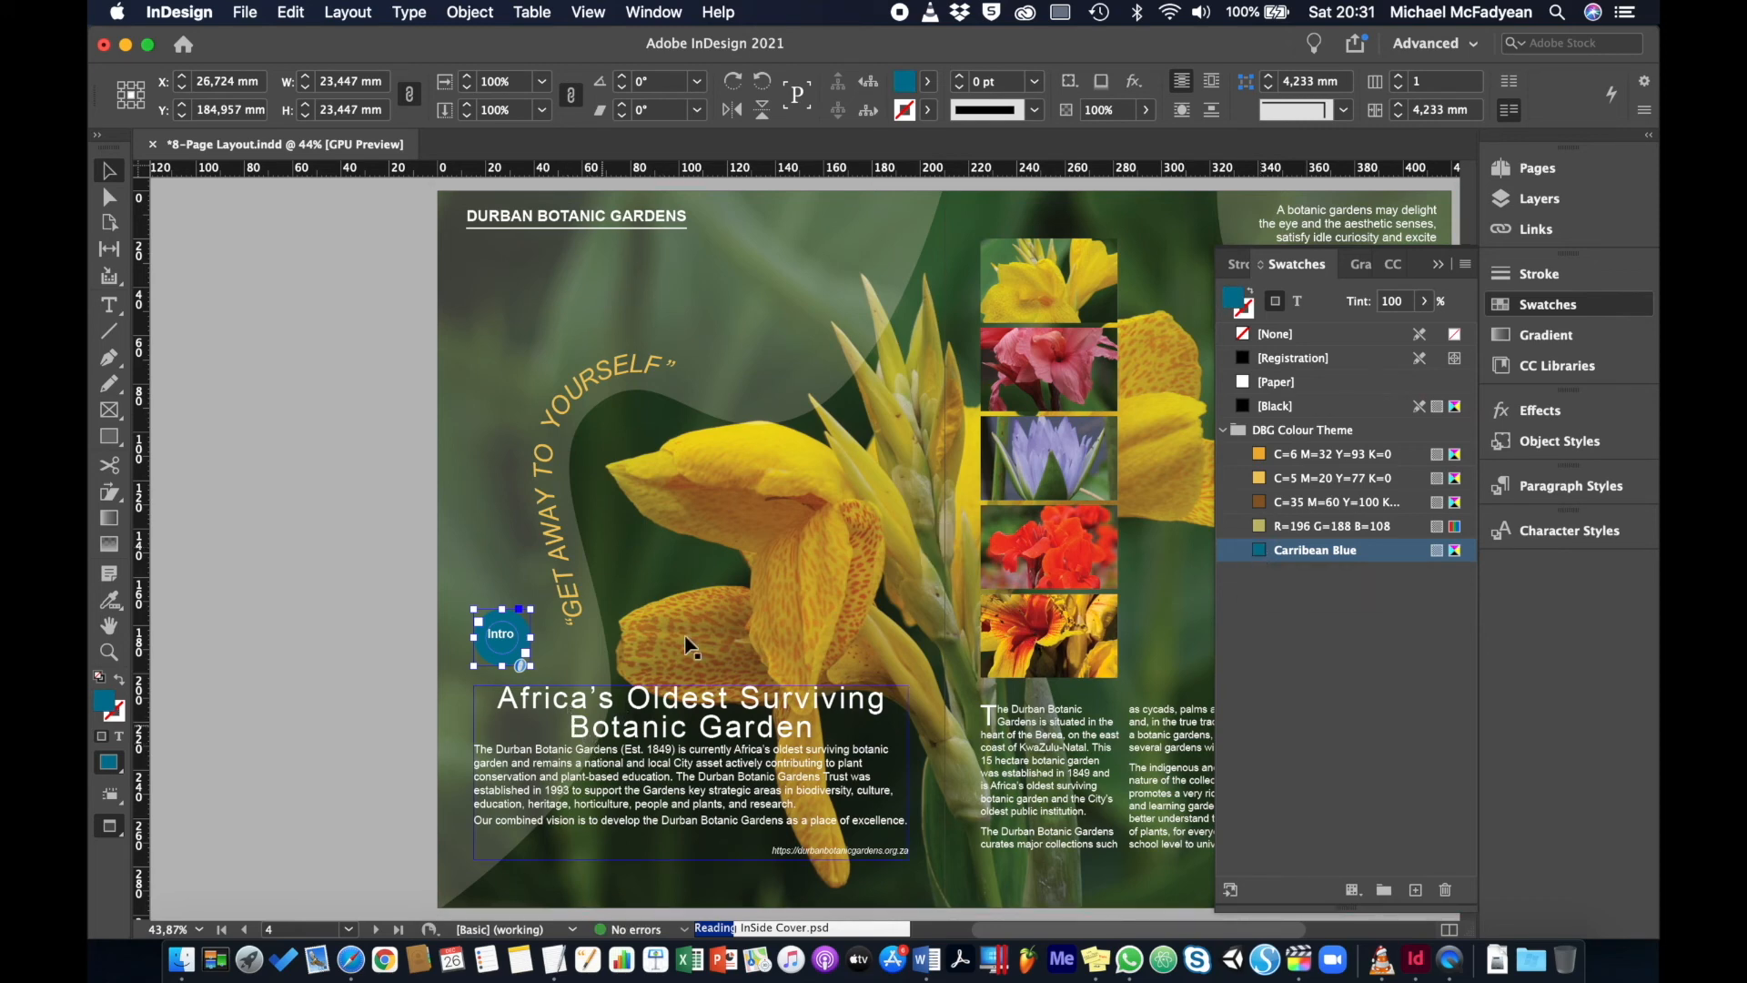
scroll(744, 596, right, 5)
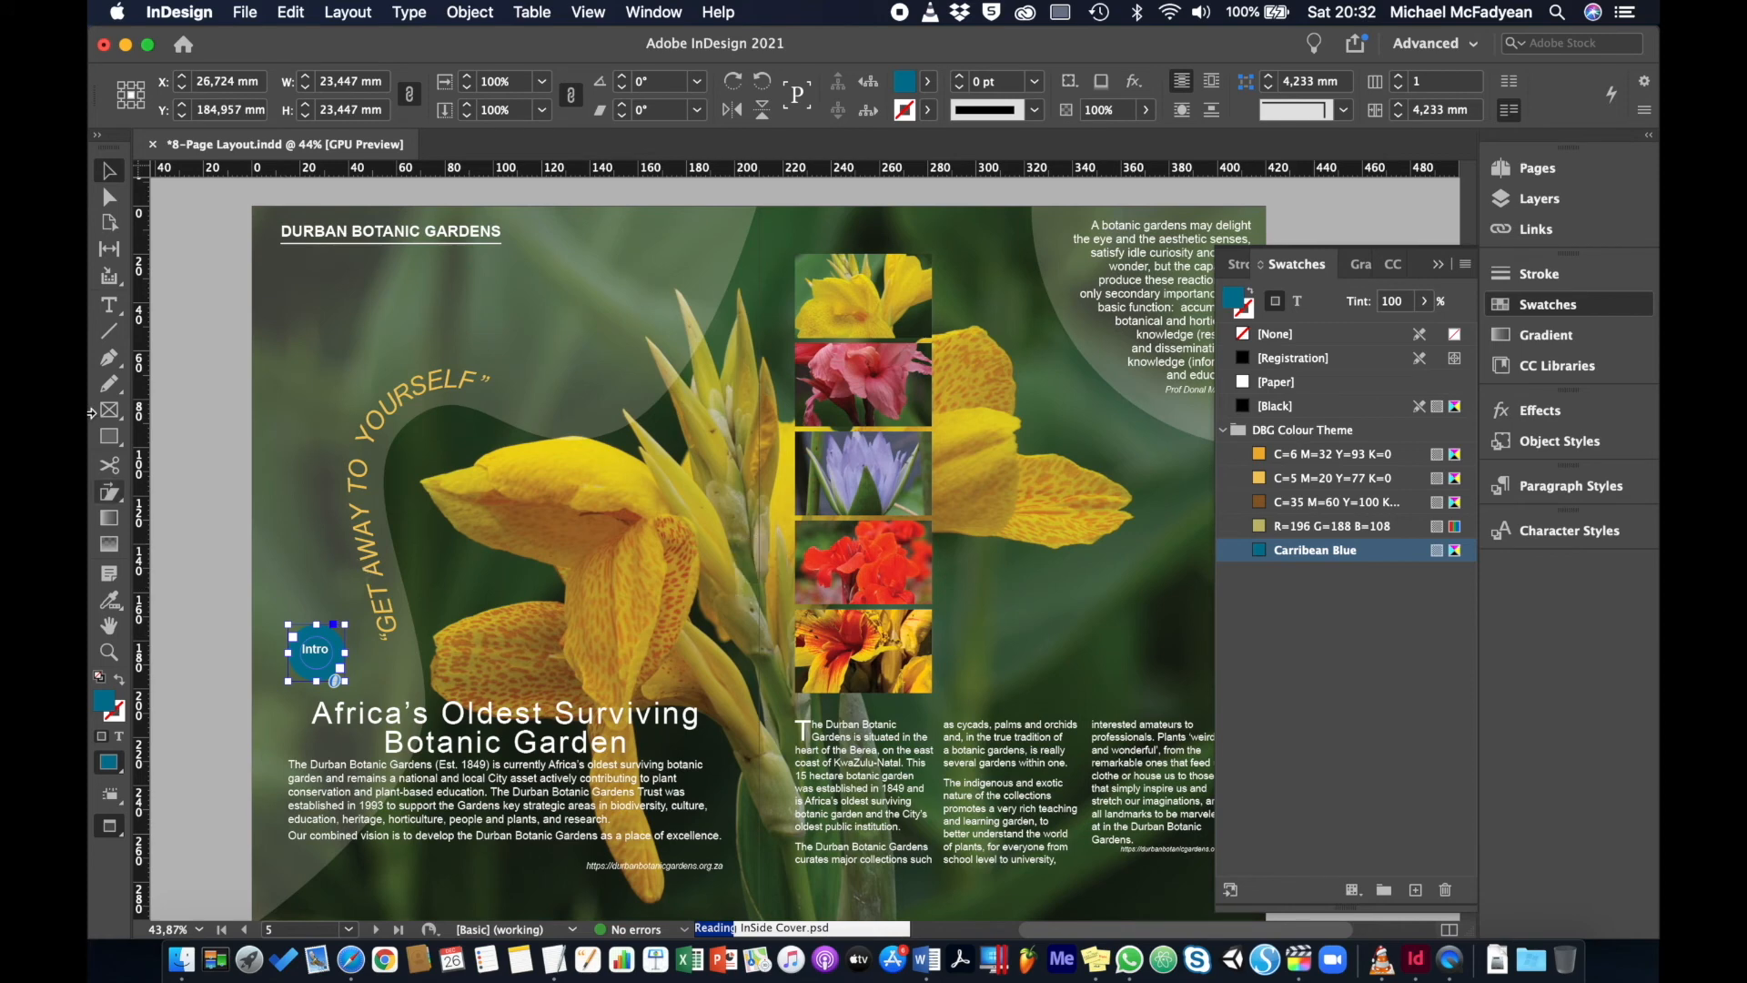
click(216, 467)
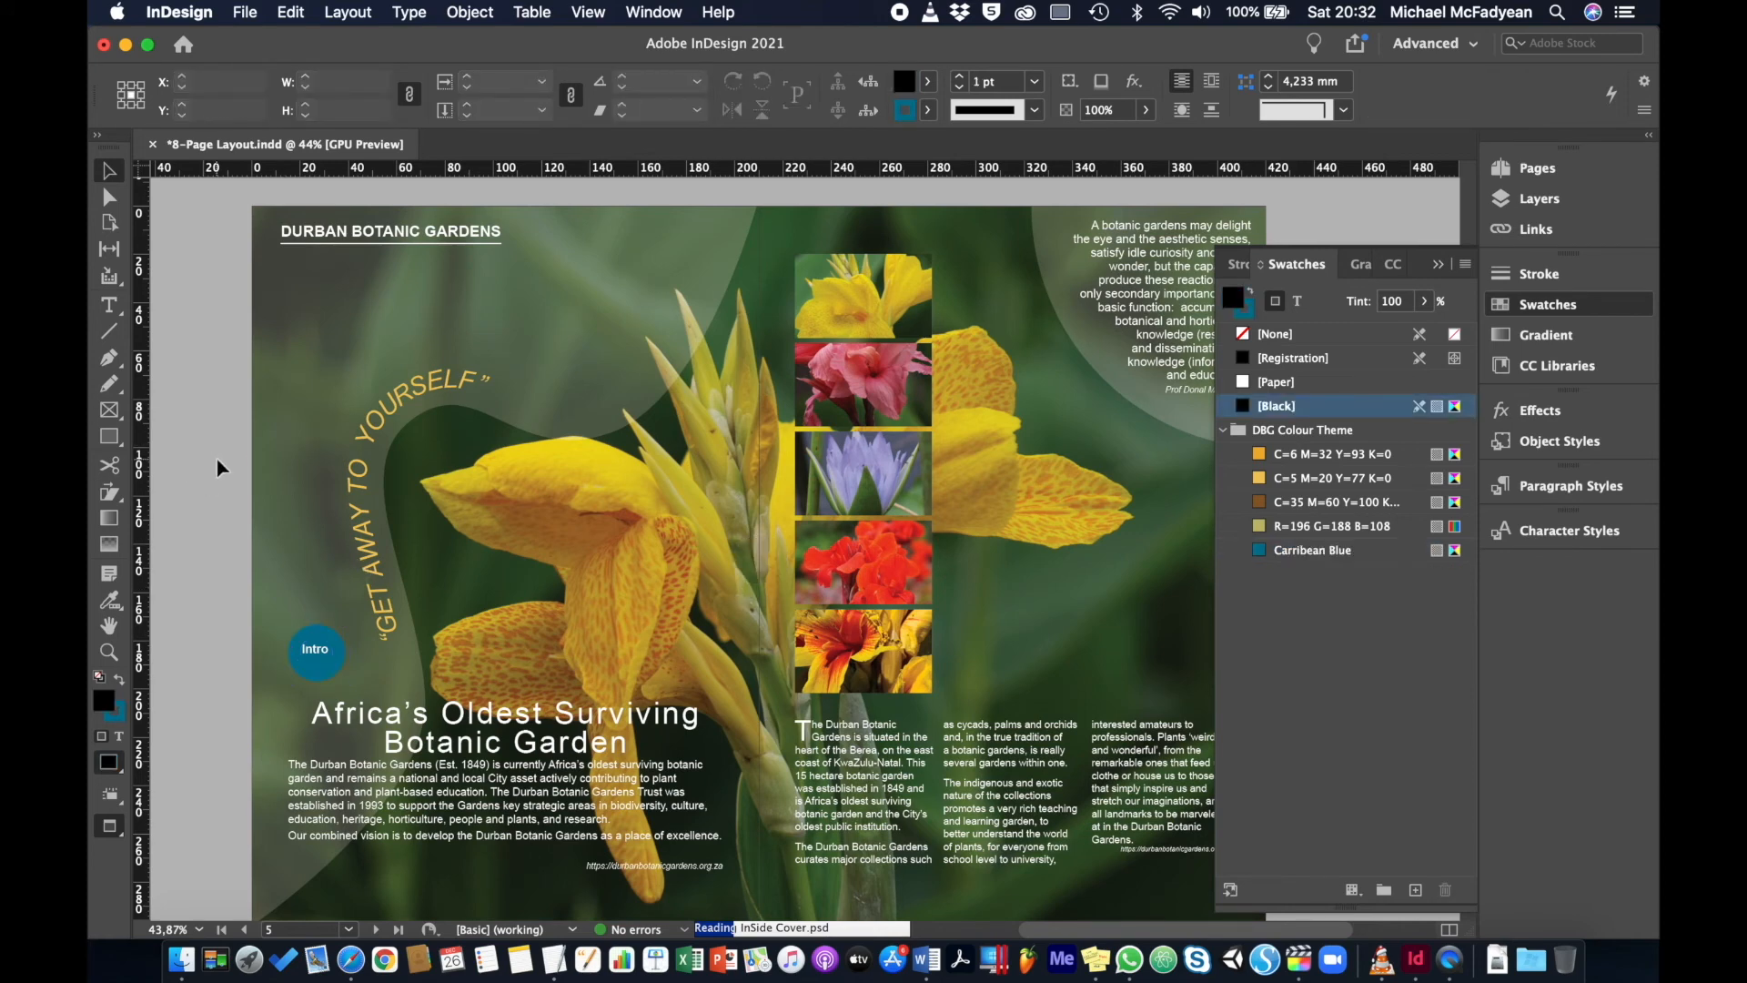
Colour the "In the end we will conserve only what we love" quote on page 6 with the R=196 G=188 B=108 swatch
key(shift+Page_Down)
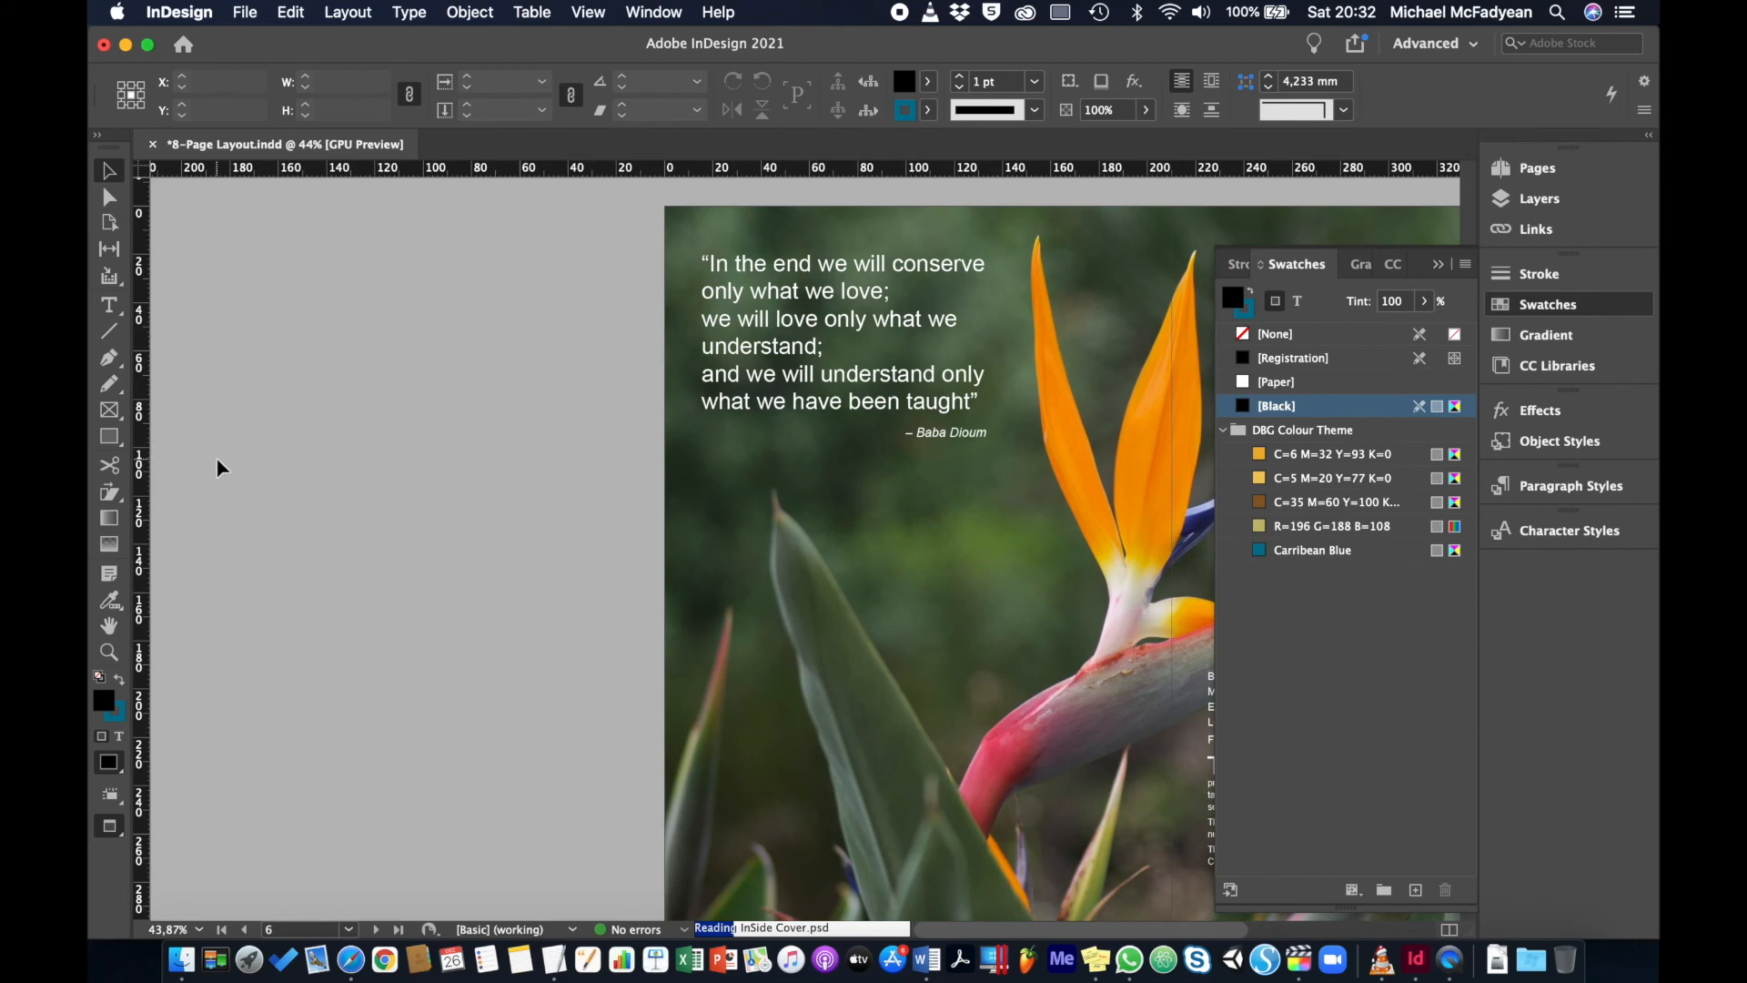
scroll(216, 459, right, 8)
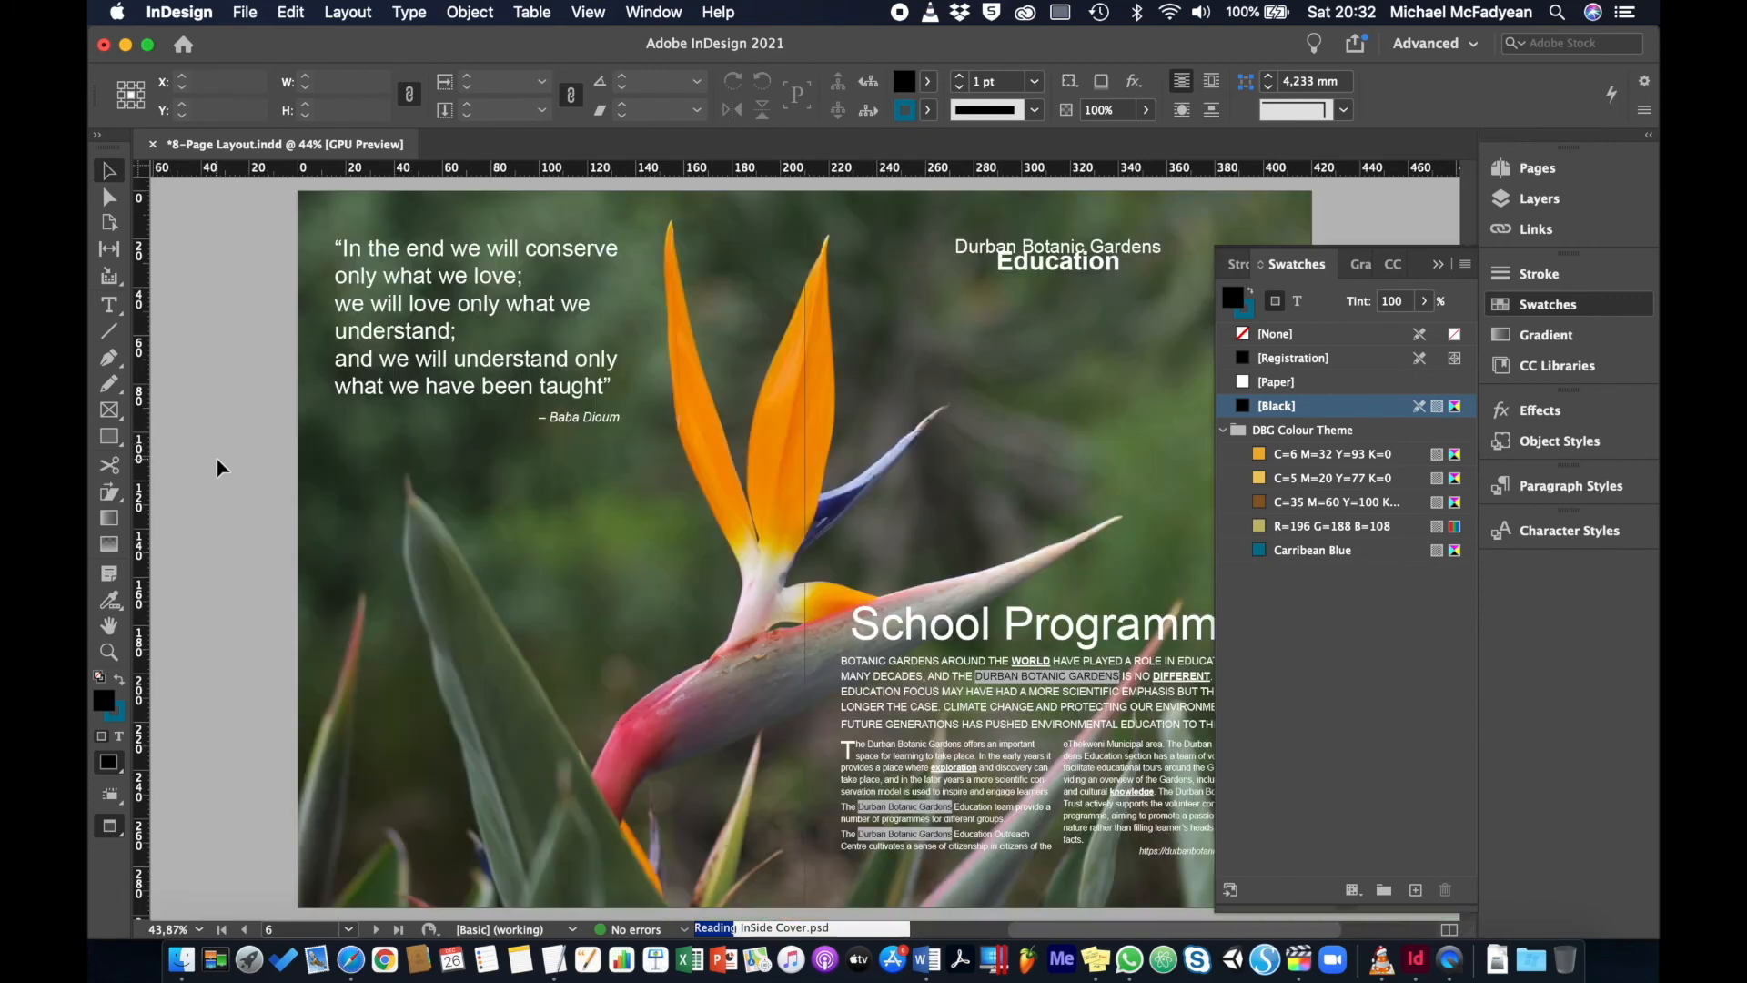
double_click(408, 304)
drag(335, 242, 626, 375)
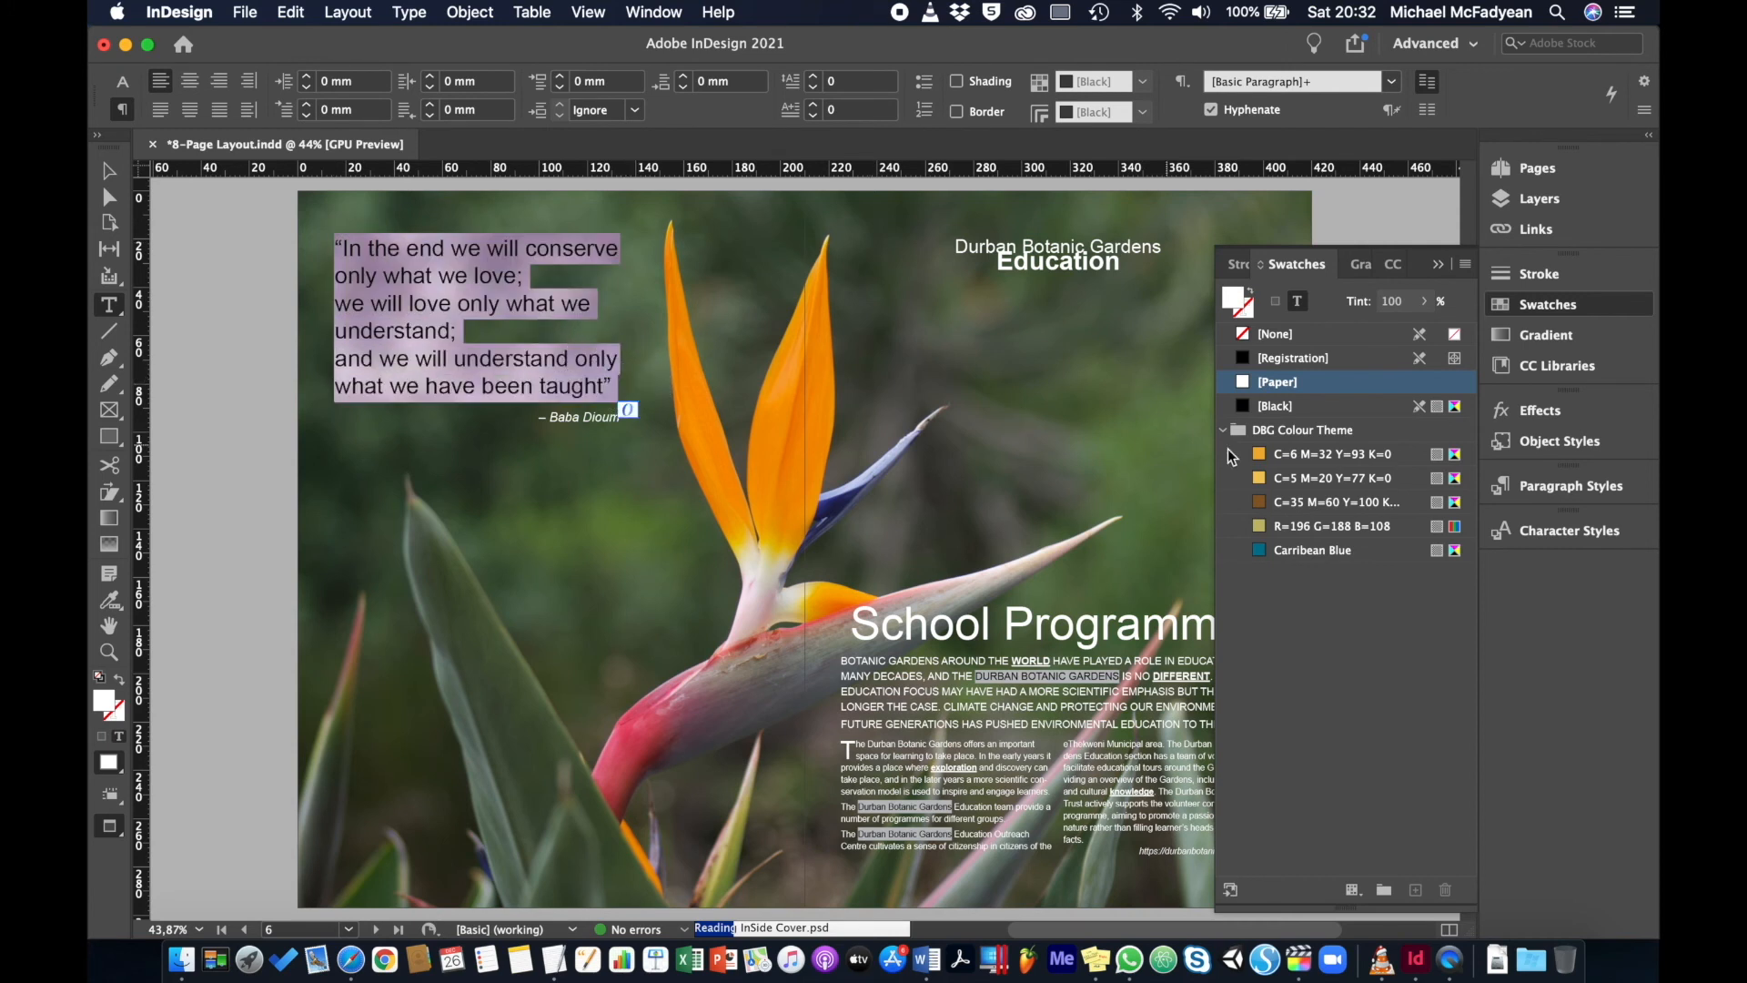
click(1264, 532)
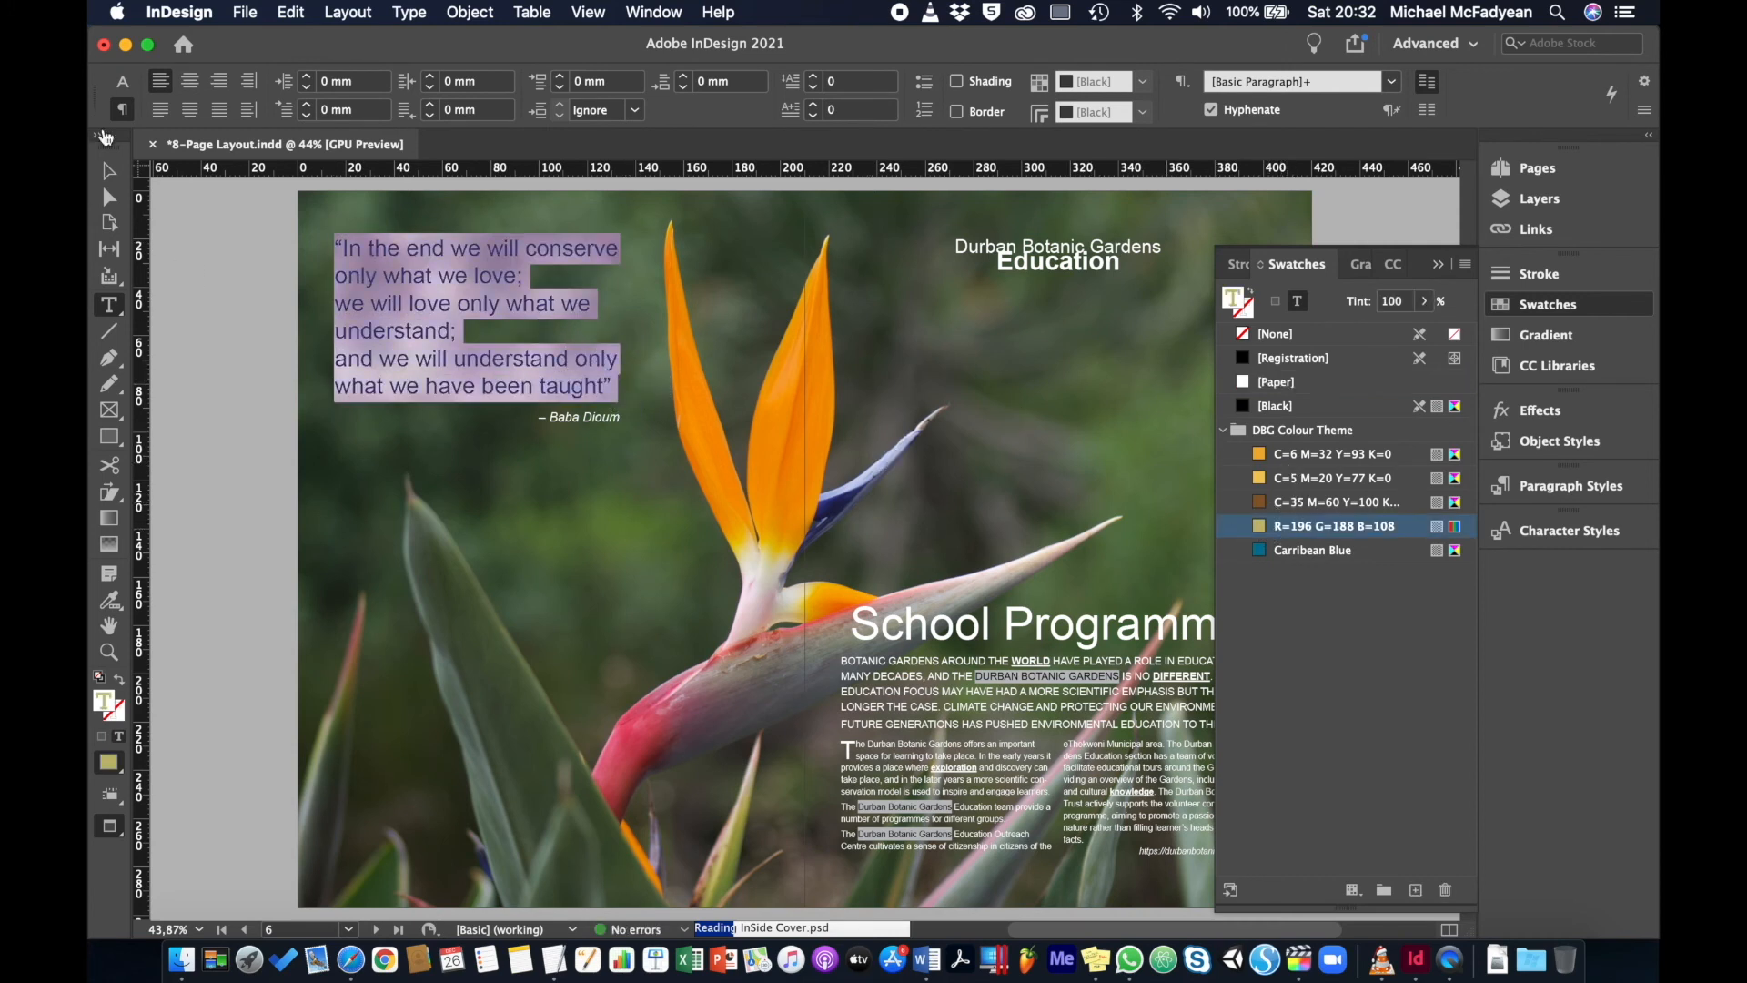
click(111, 173)
click(182, 347)
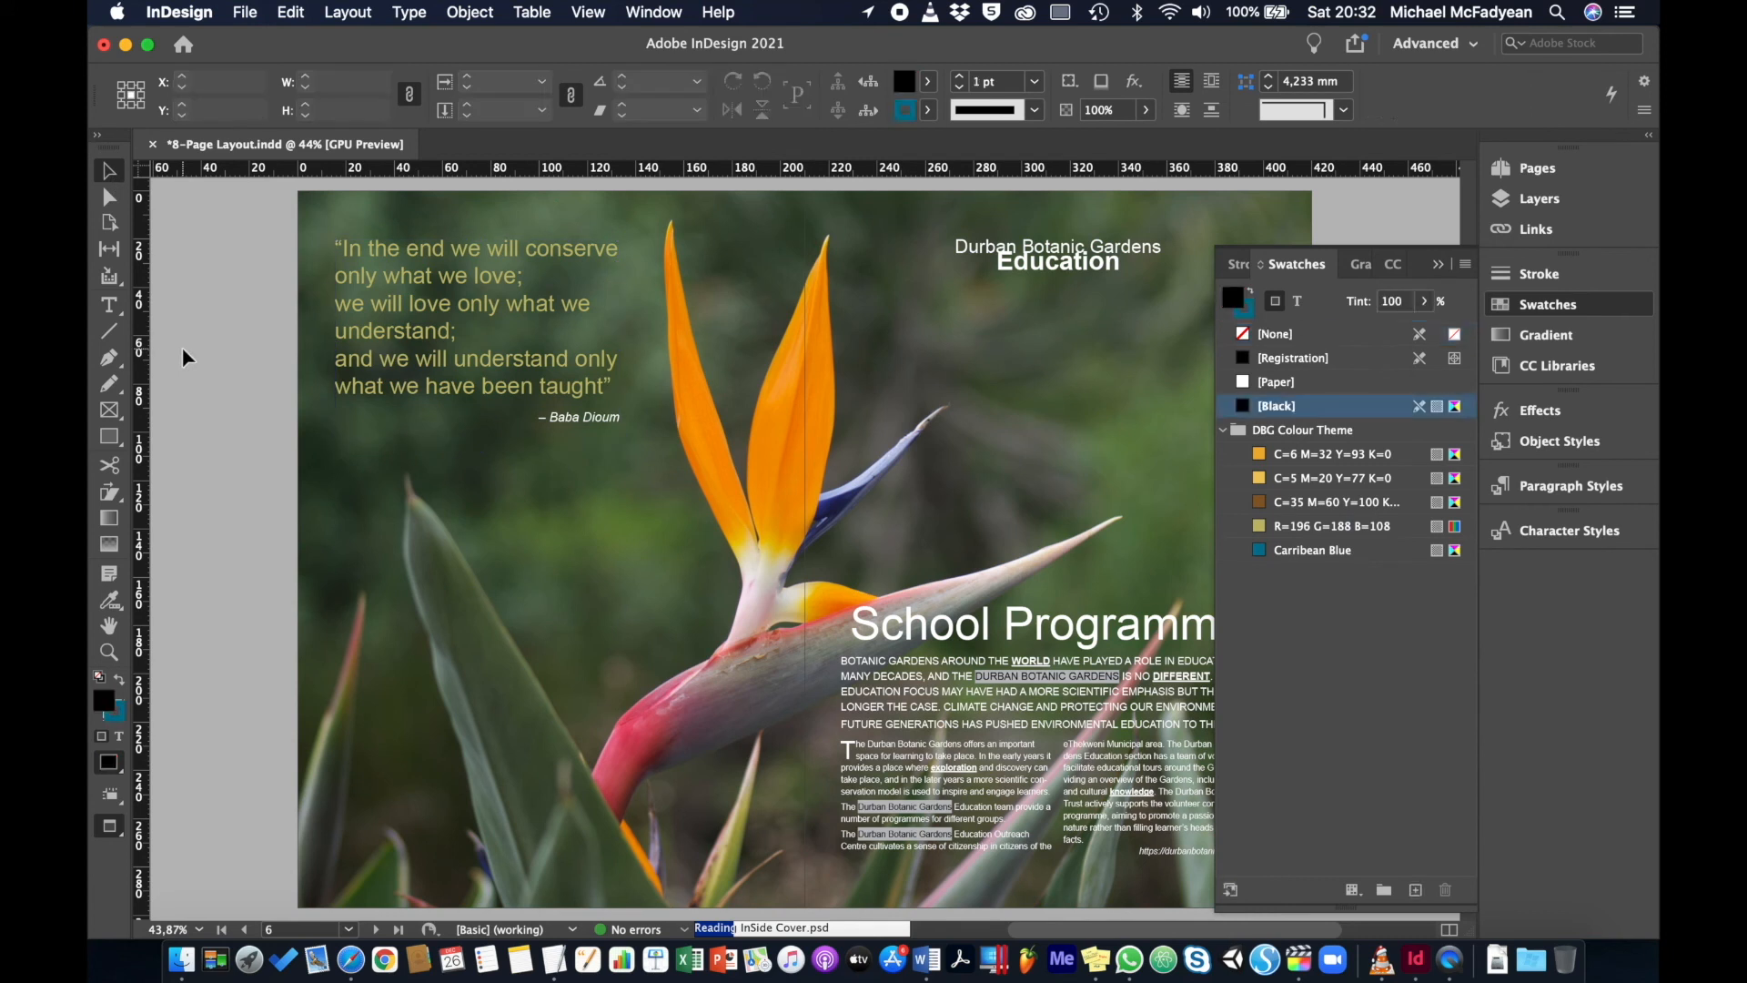
Fill the Education heading with the C=5 M=20 Y=77 K=0 swatch and go to the contact page, page 8
double_click(1044, 264)
double_click(1026, 262)
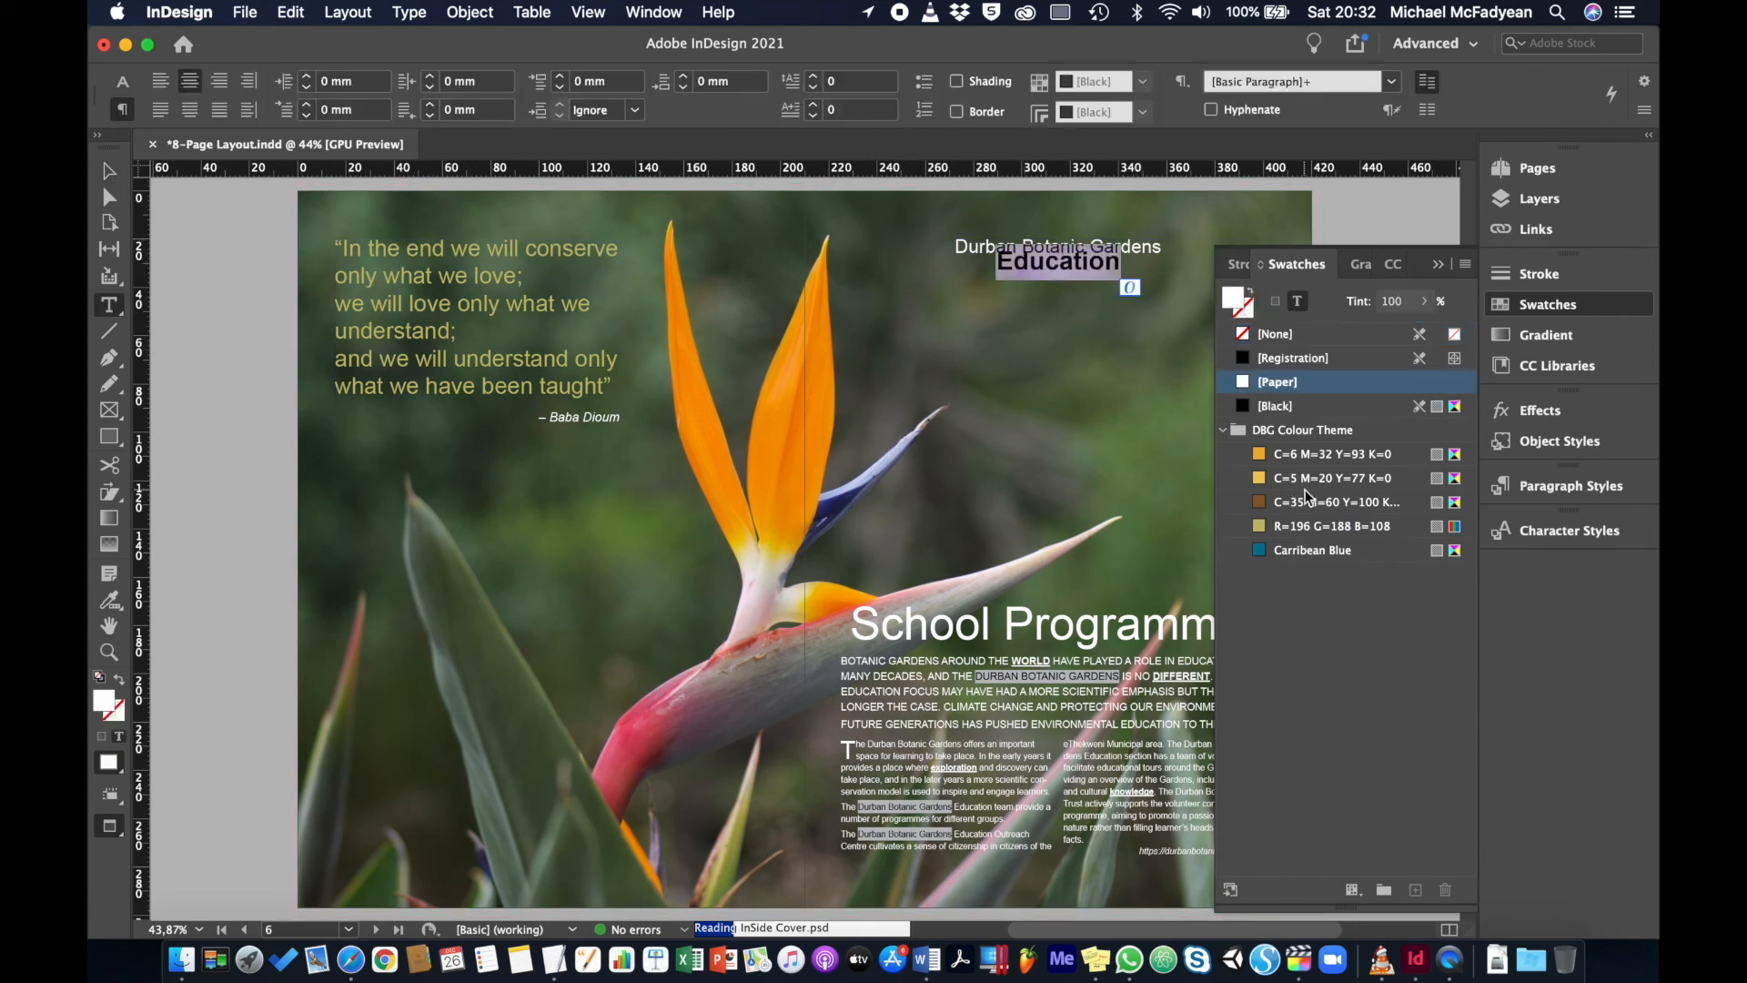
click(1257, 477)
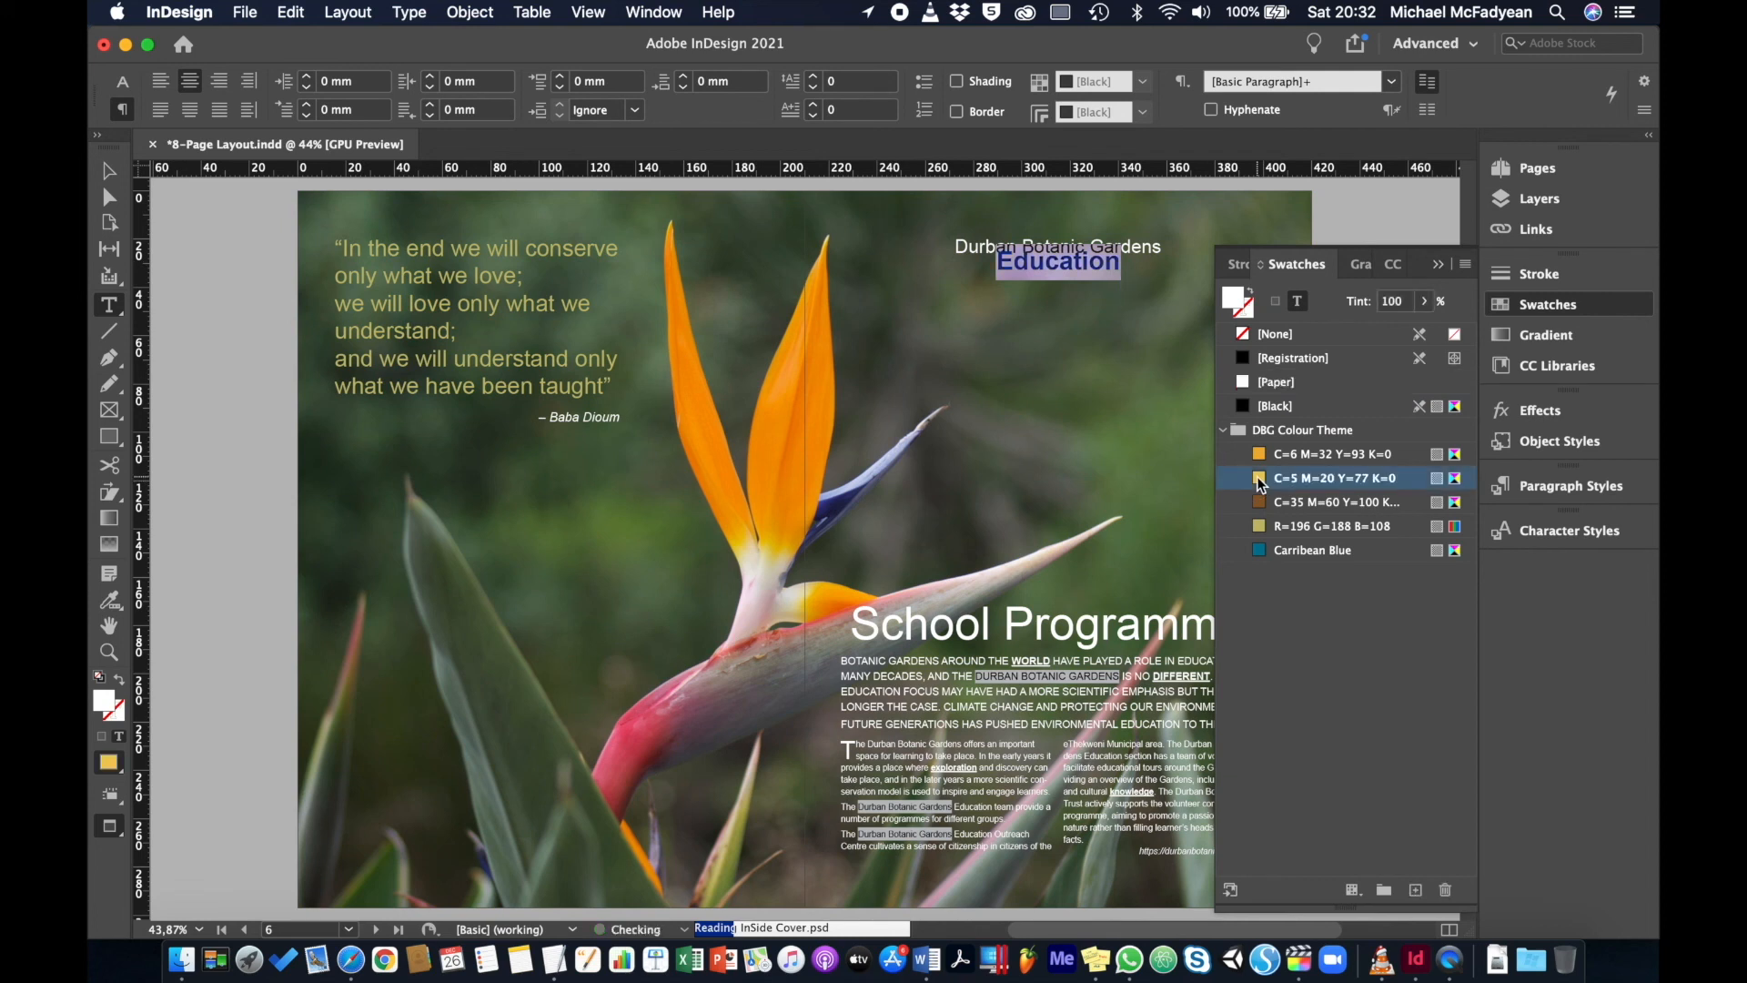
click(113, 175)
click(214, 270)
drag(215, 270, 504, 460)
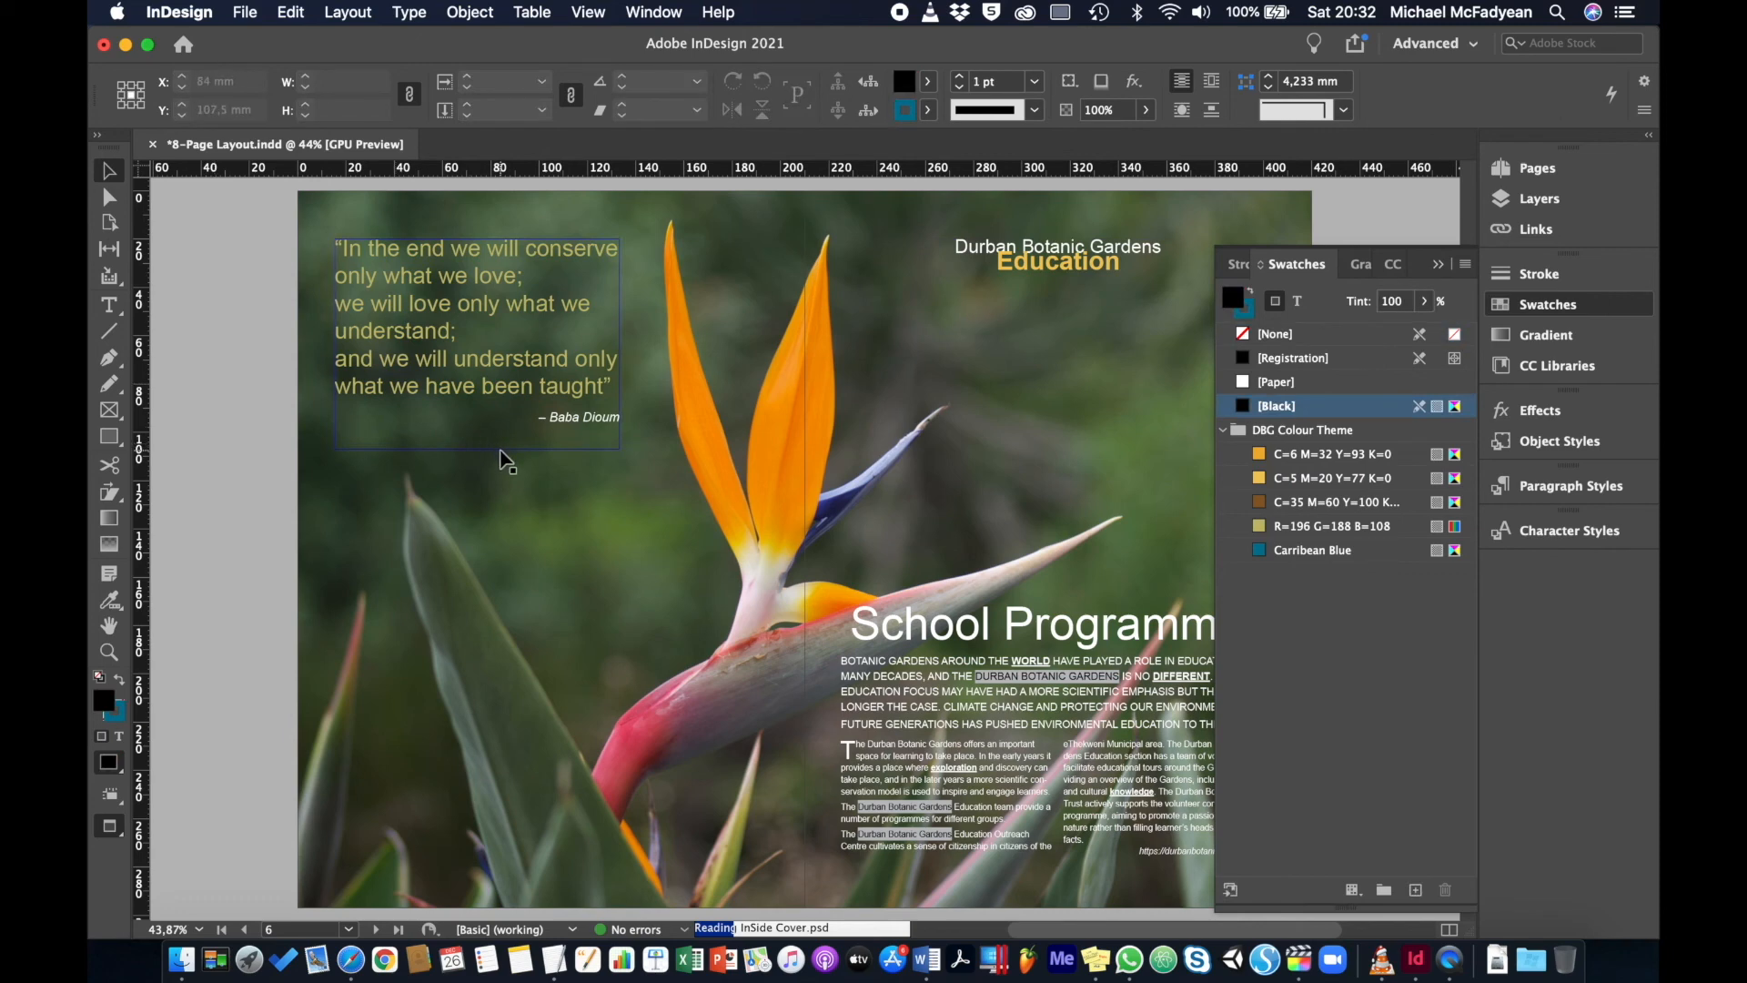
scroll(503, 460, right, 5)
key(shift+Page_Down)
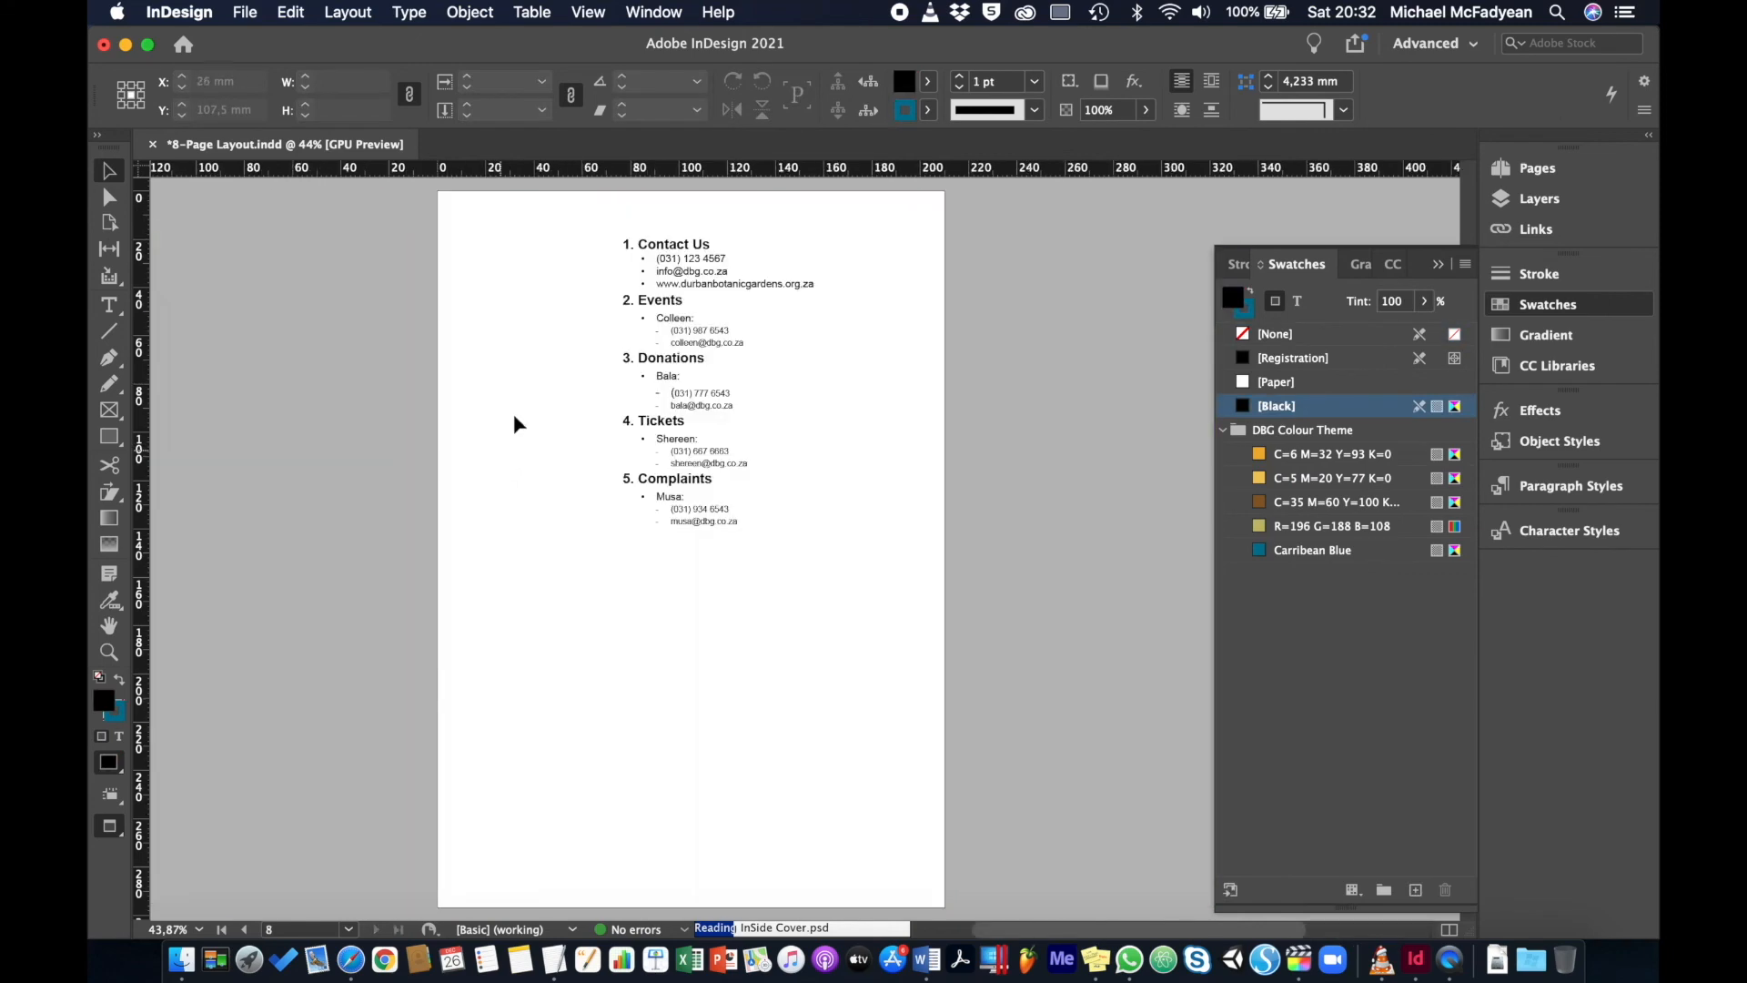
Fill the "Contact Us" heading on page 8 with the R=196 G=188 B=108 swatch
click(689, 266)
key(super+1)
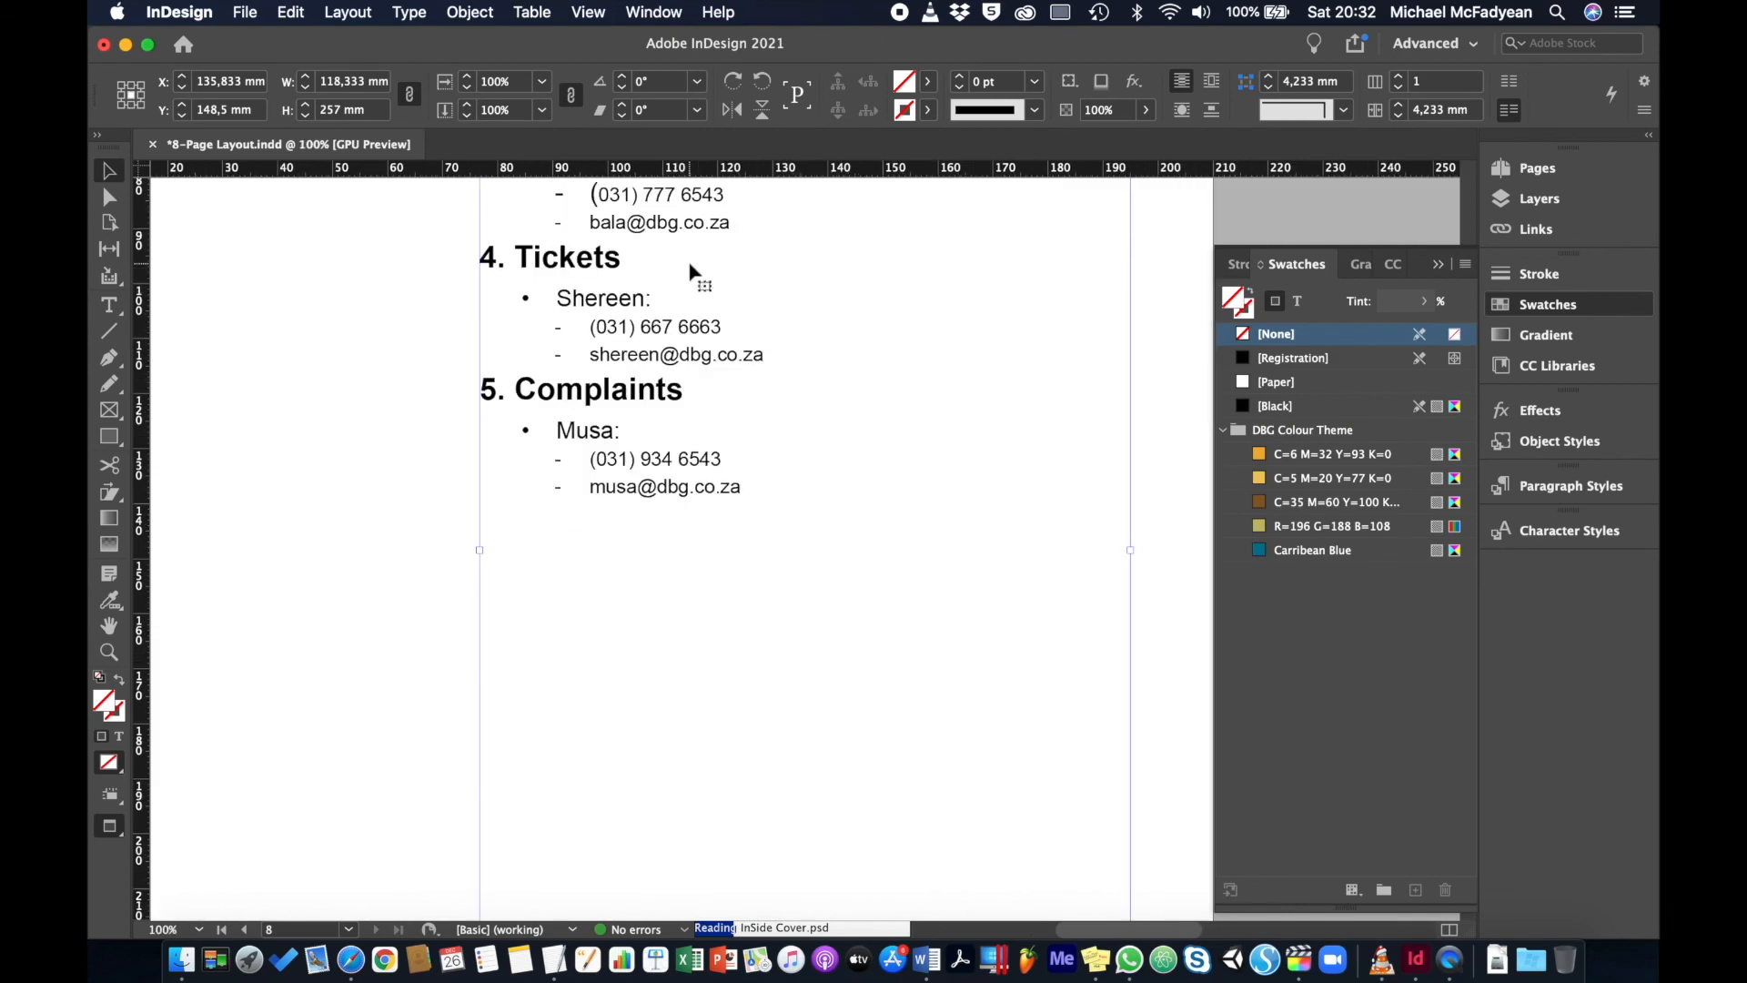
scroll(690, 265, up, 10)
scroll(690, 266, down, 2)
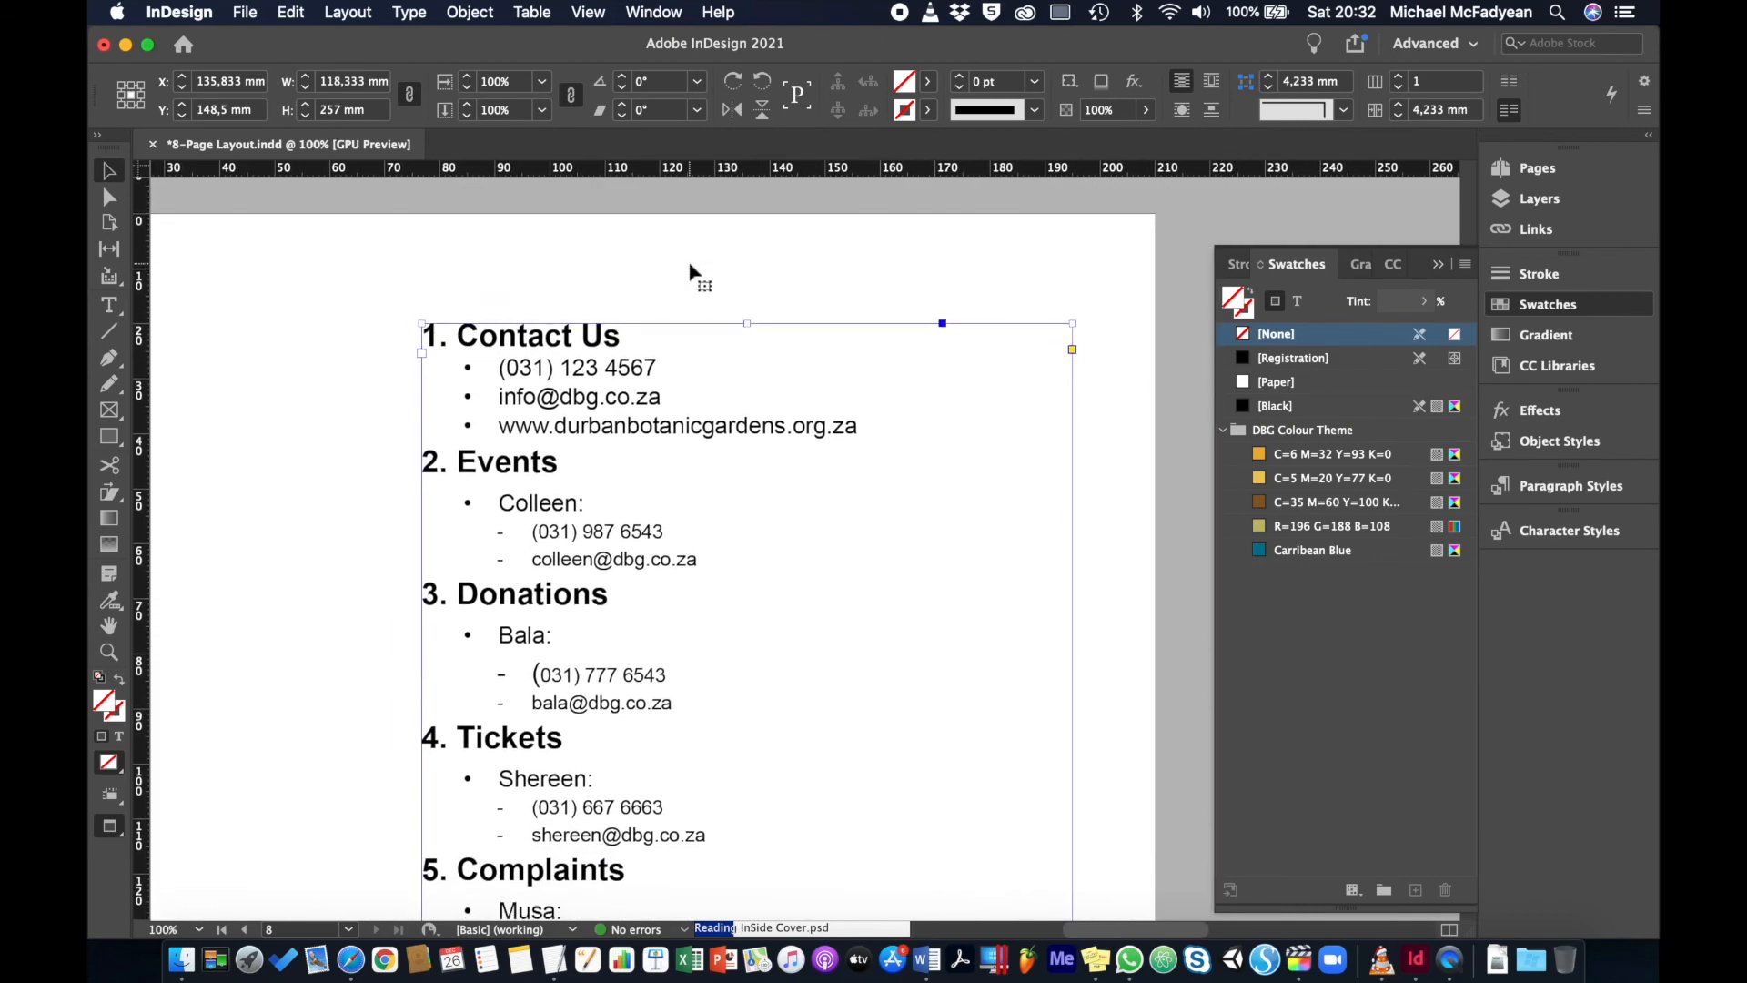
double_click(620, 333)
drag(622, 337, 428, 335)
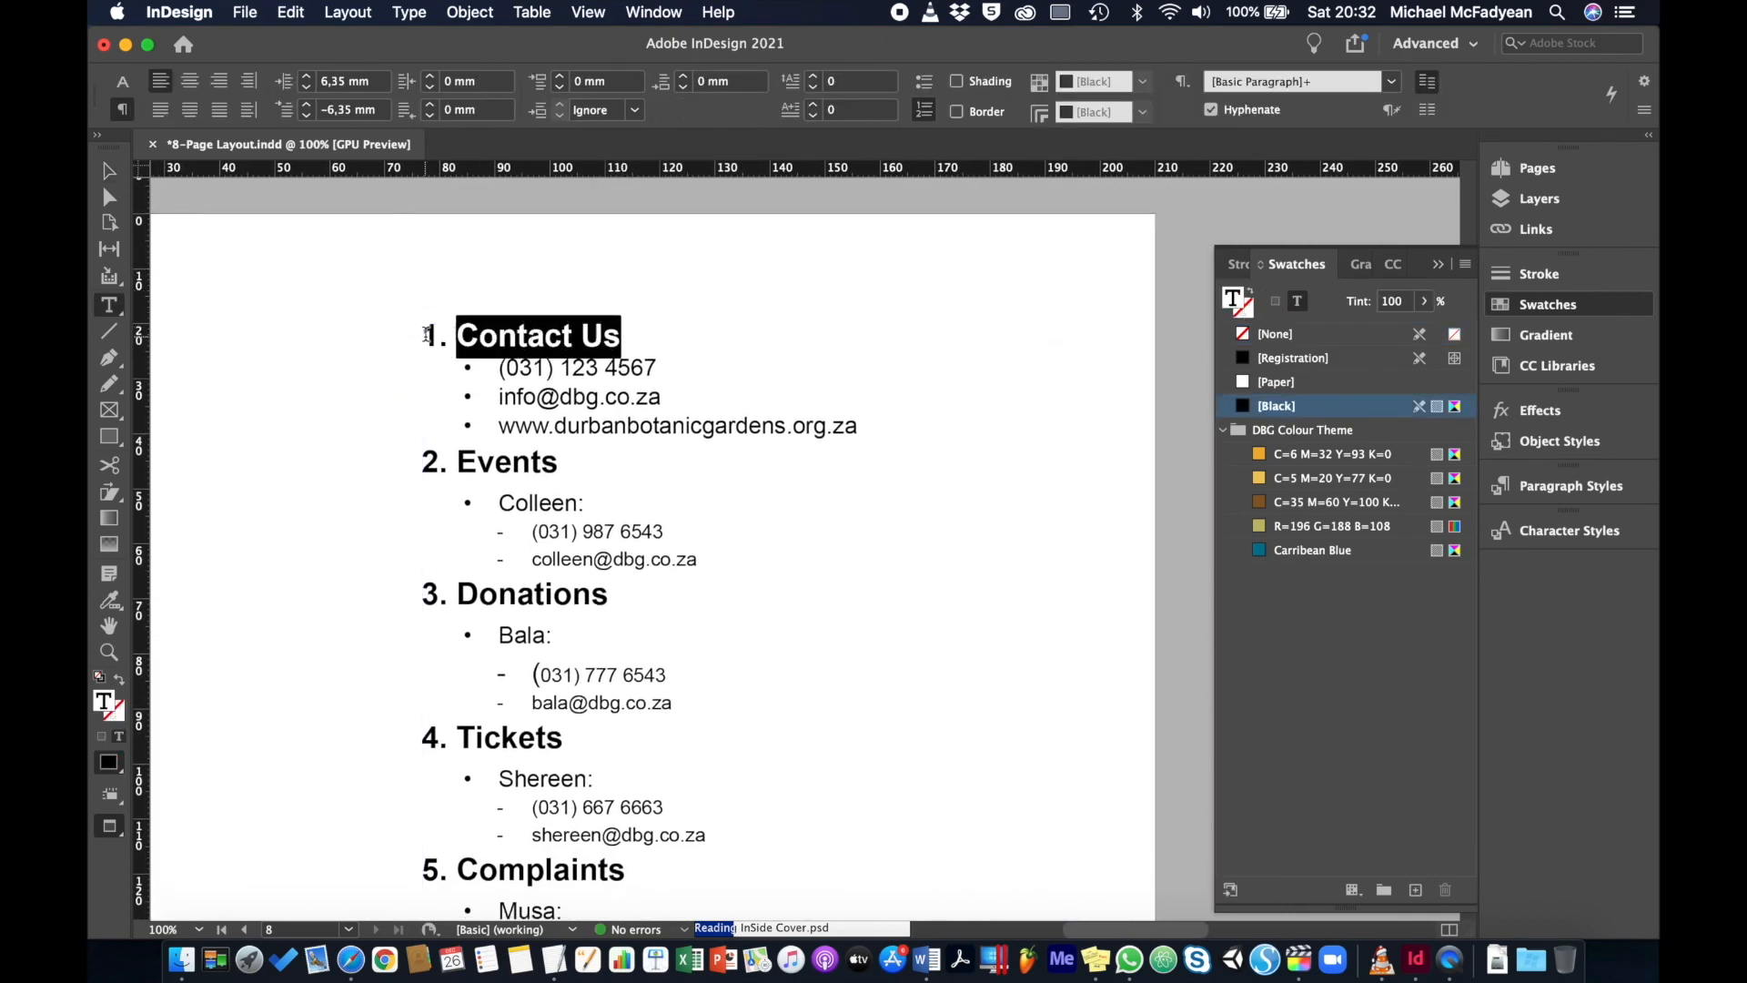
click(1260, 526)
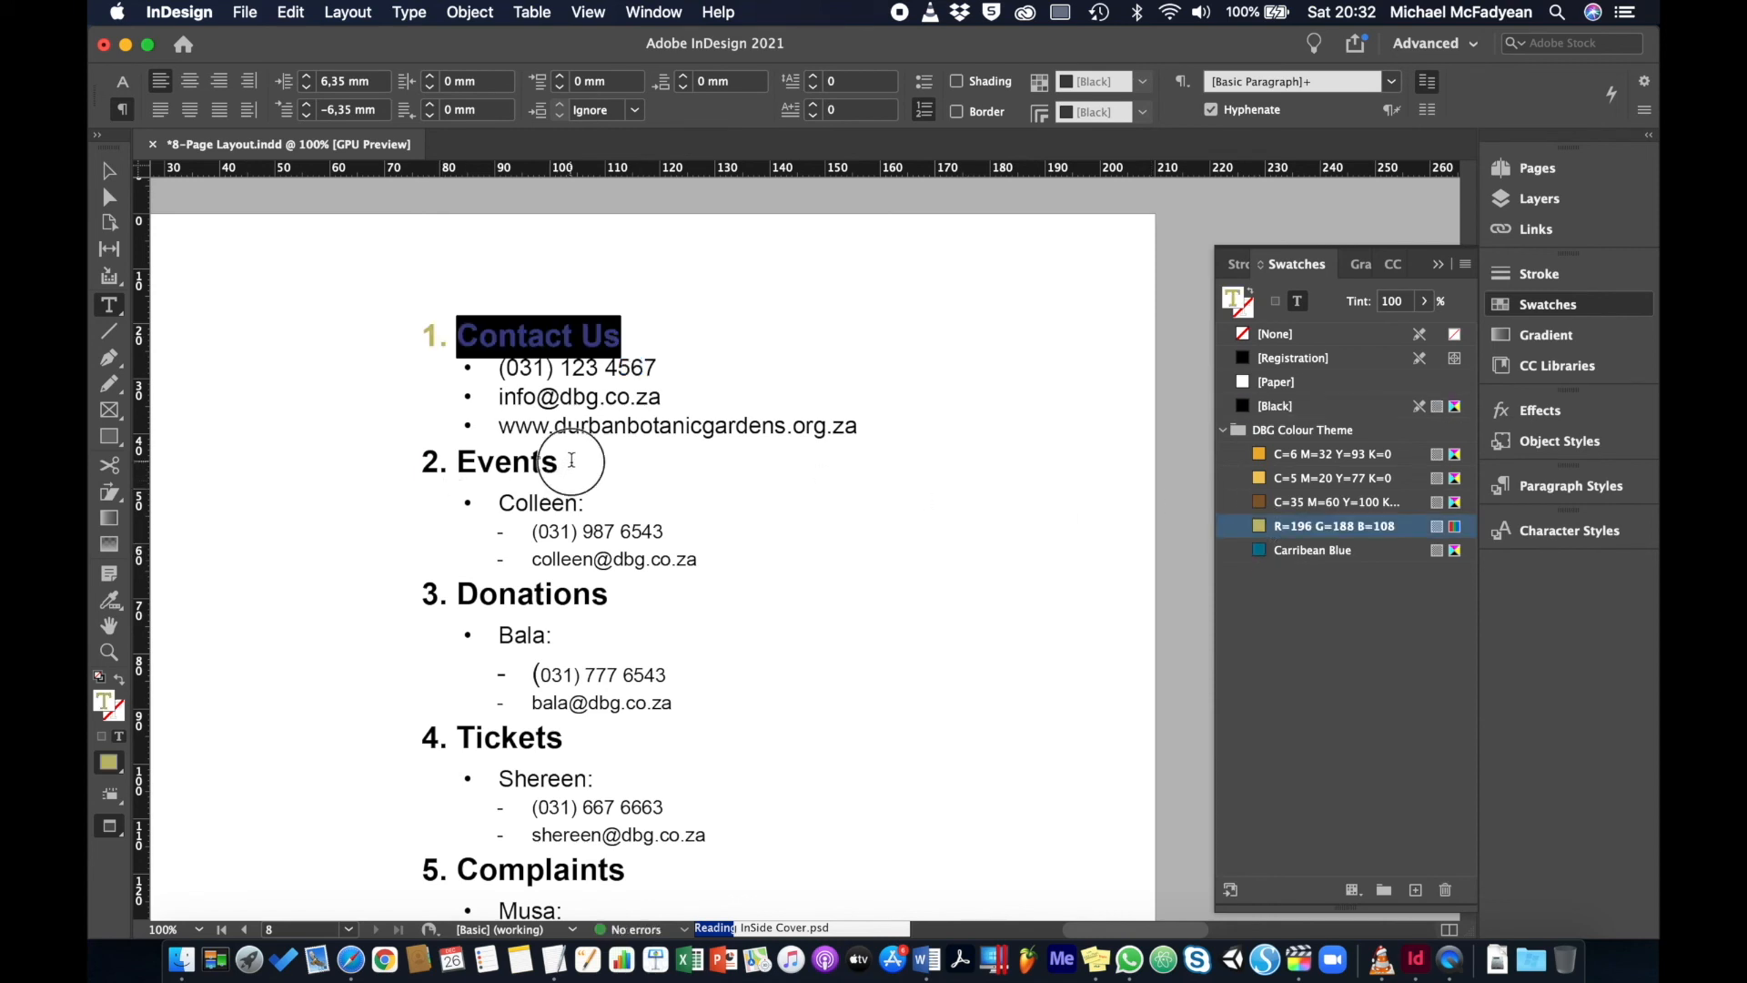
Colour the "Events" and "Donations" headings on page 8 with the R=196 G=188 B=108 swatch
click(572, 459)
drag(564, 460, 410, 460)
click(1262, 524)
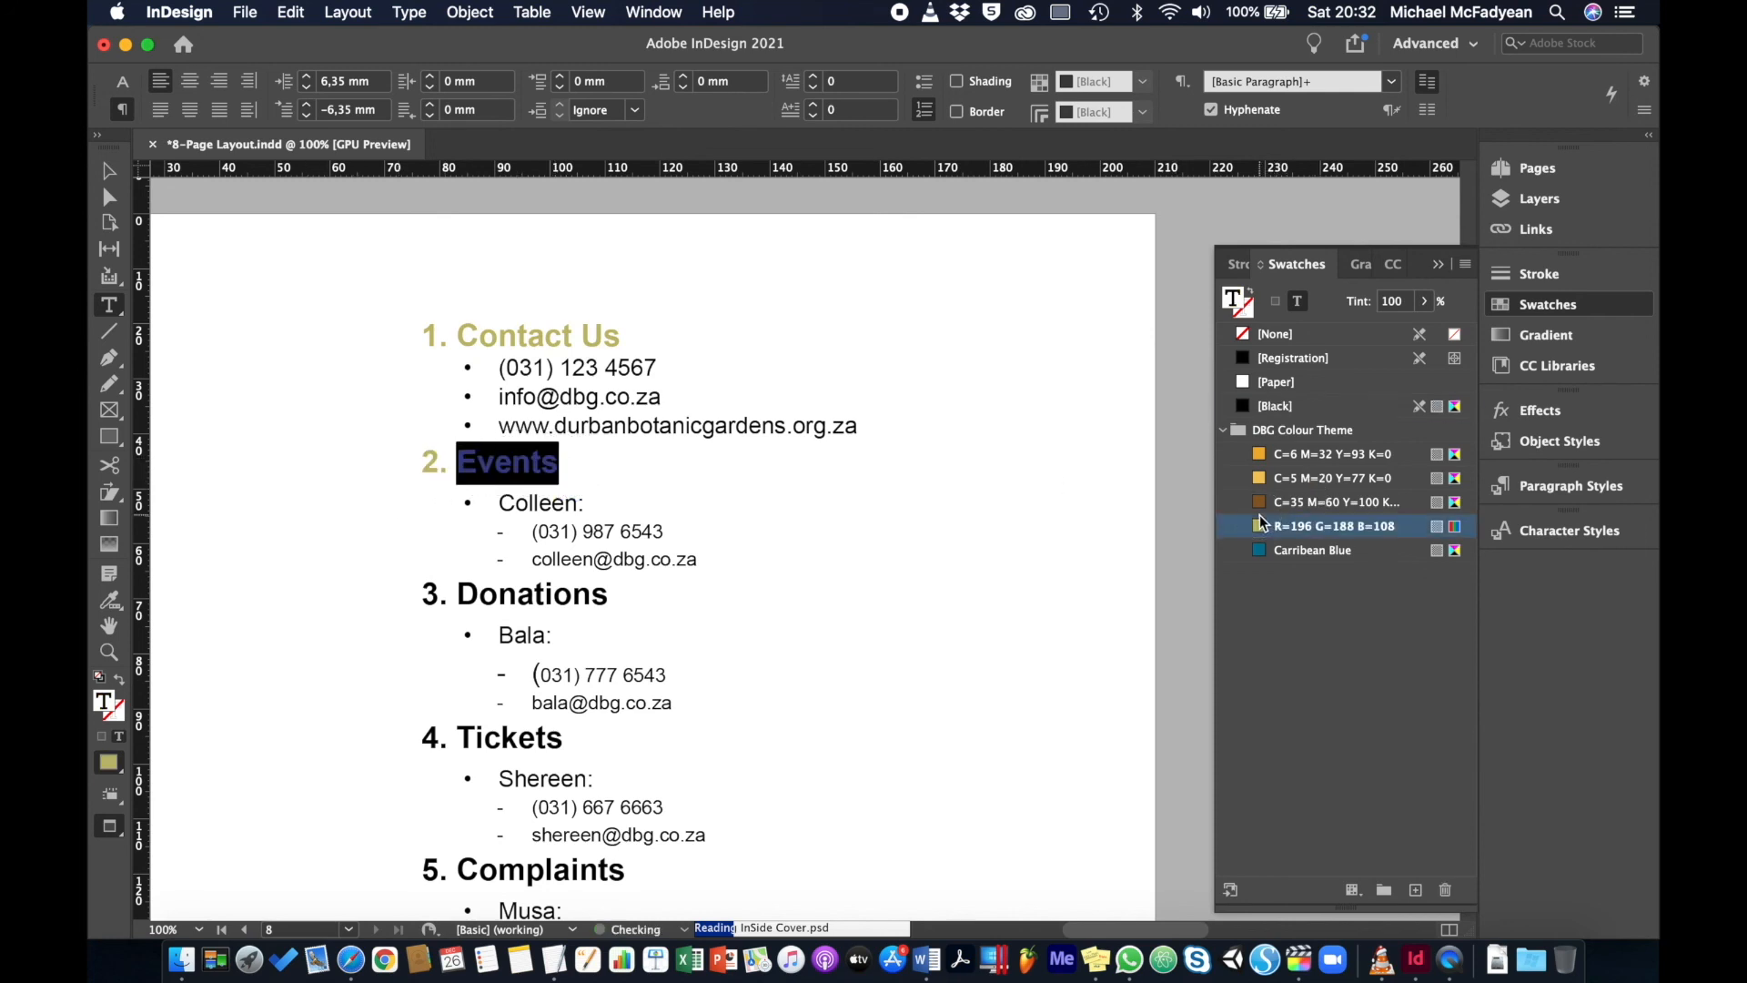
drag(611, 596, 406, 603)
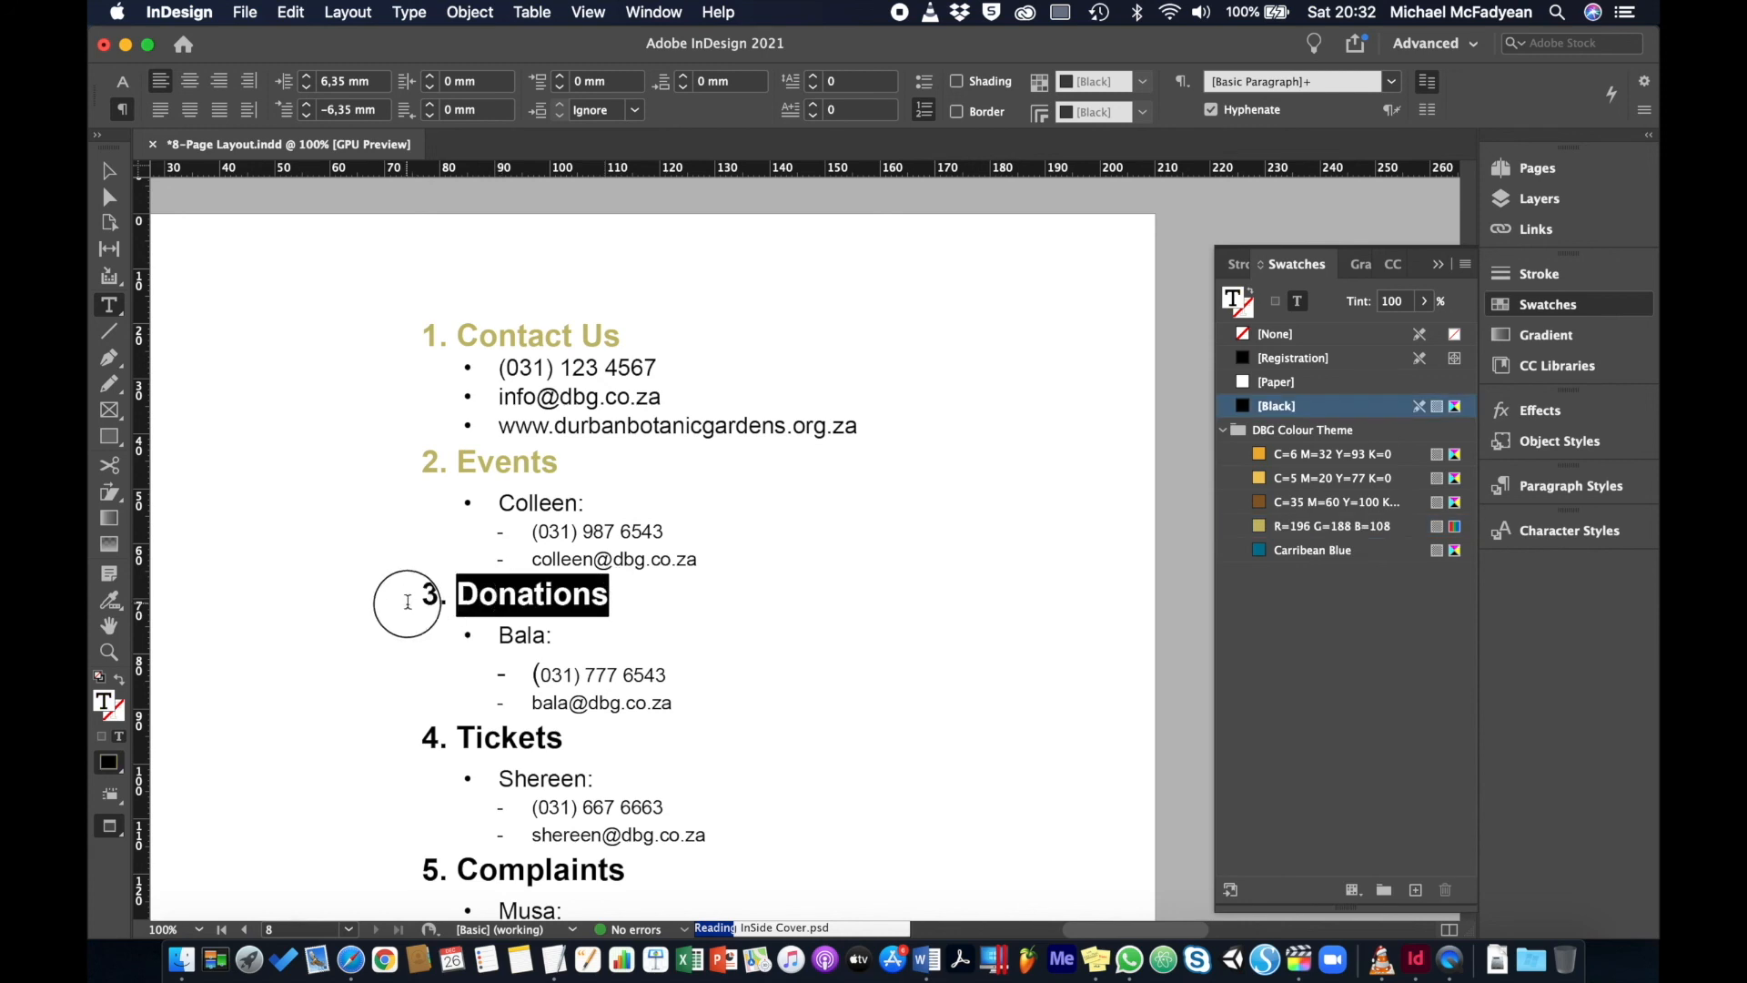
click(1265, 523)
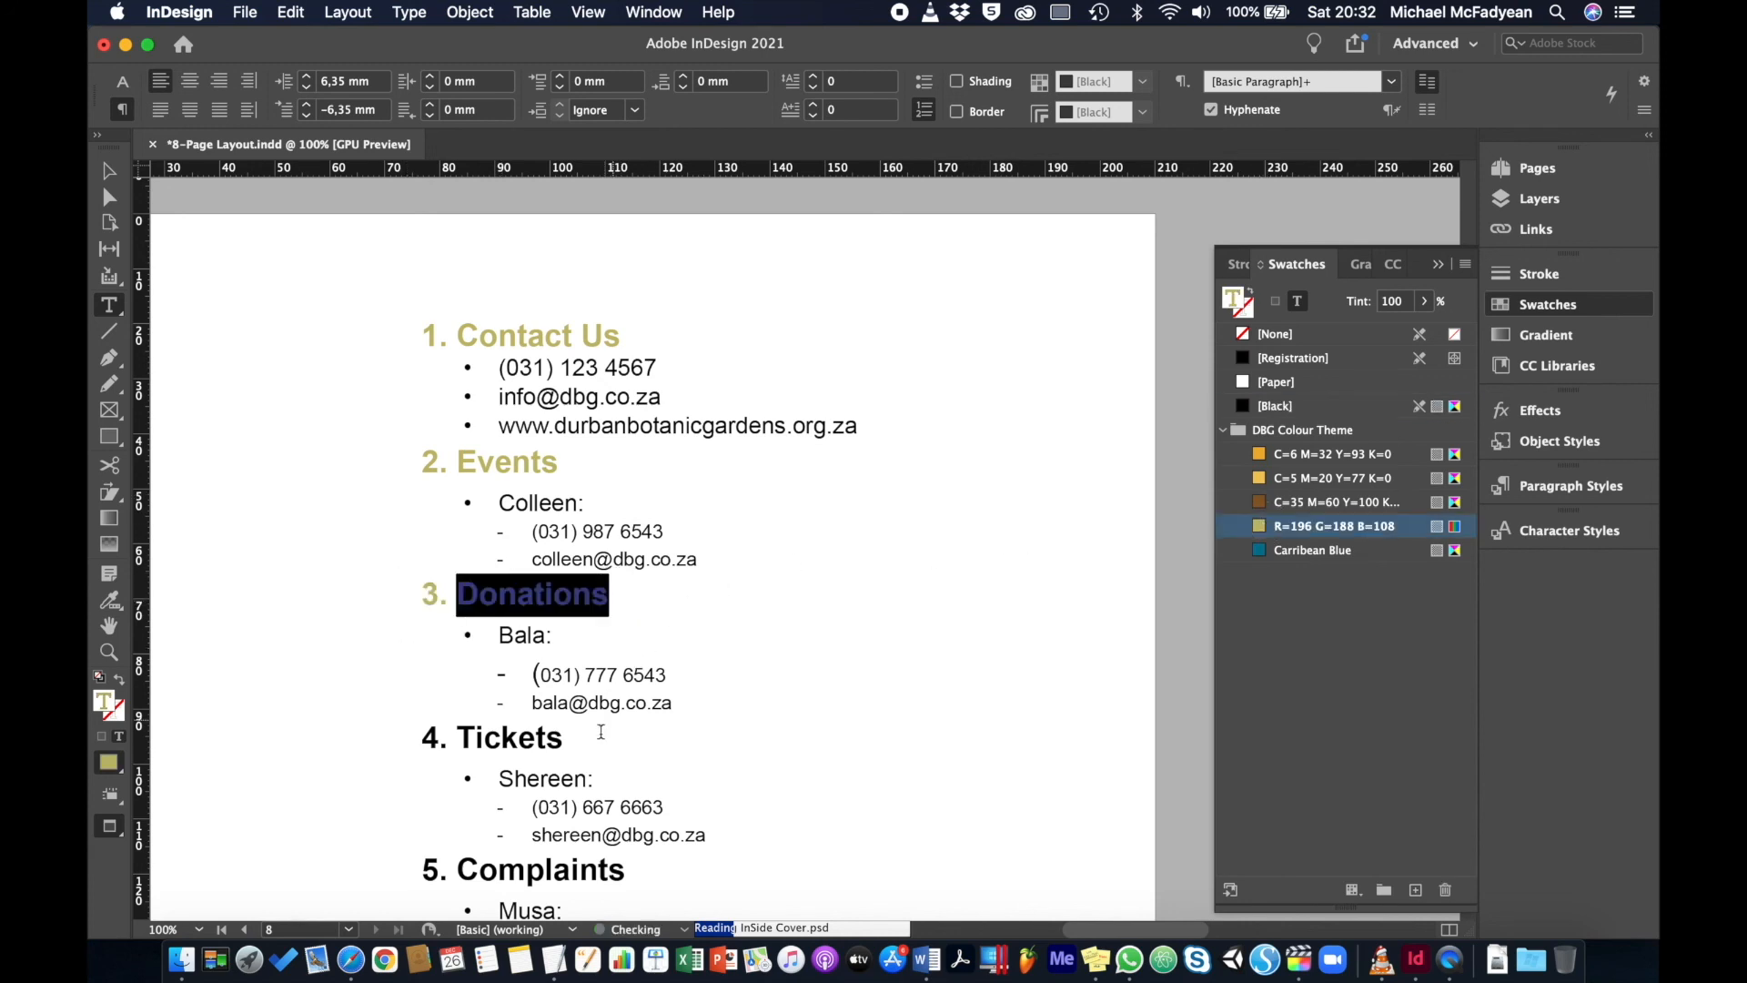
Apply the R=196 G=188 B=108 swatch to the "Tickets" and "Complaints" headings in the contact list
drag(598, 739, 418, 731)
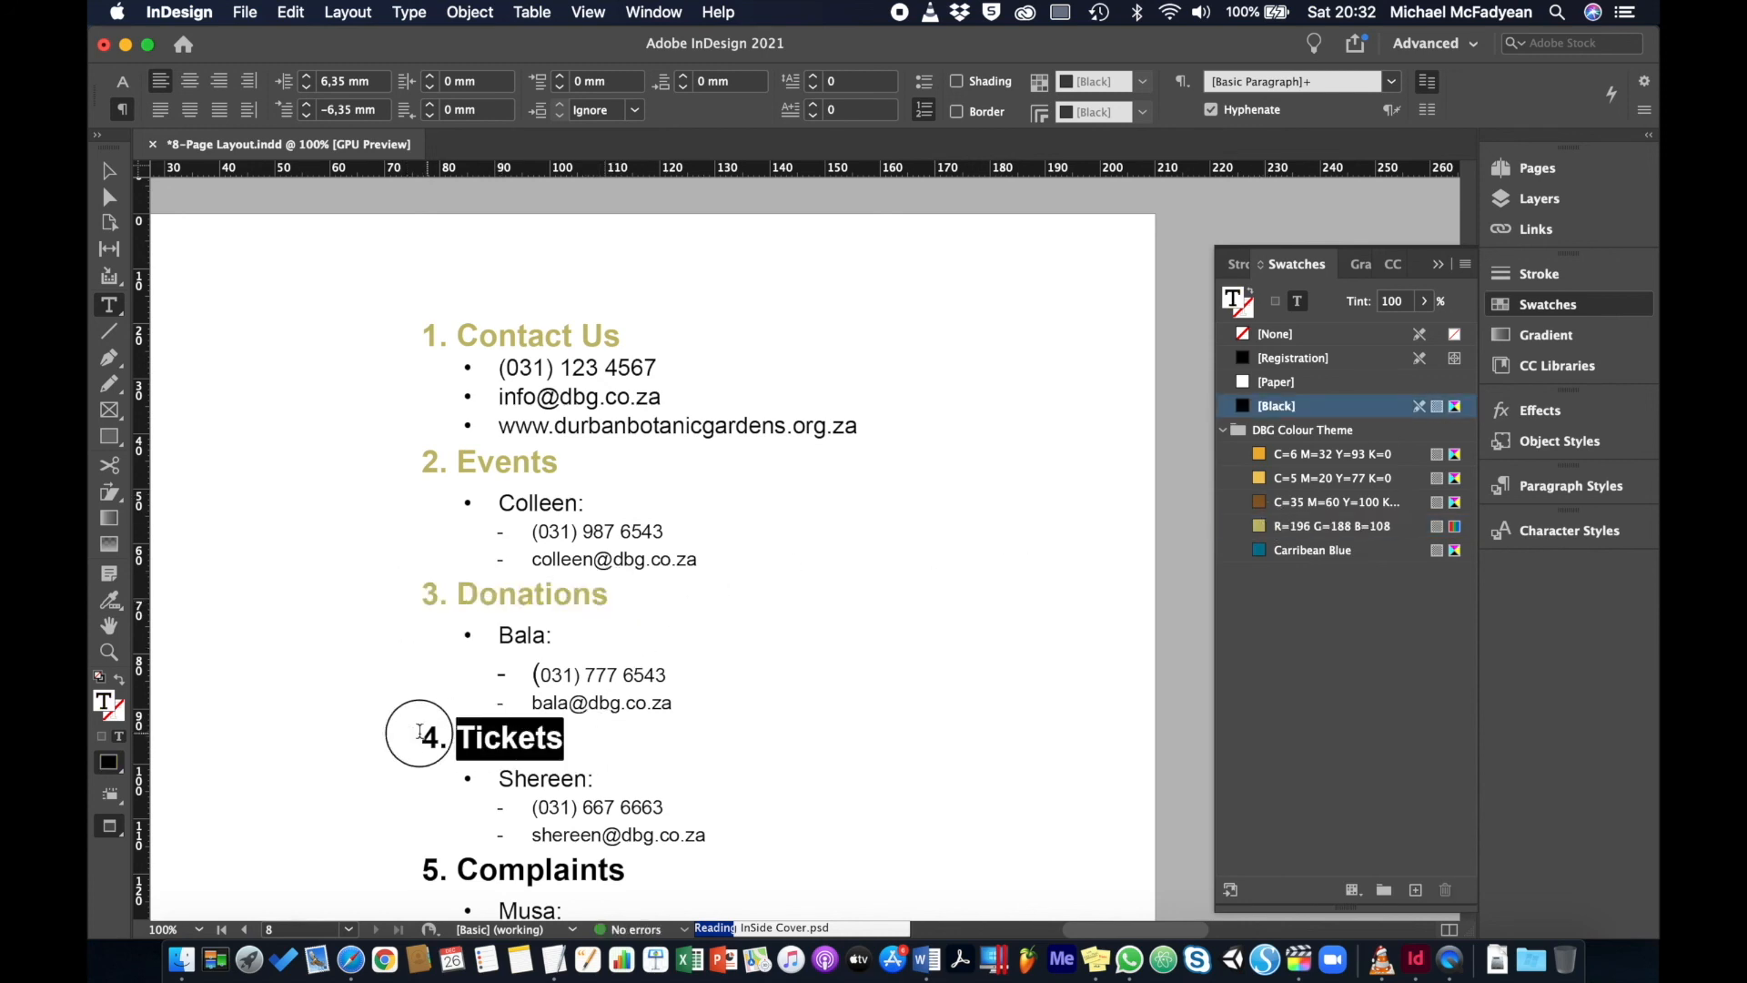
click(1262, 519)
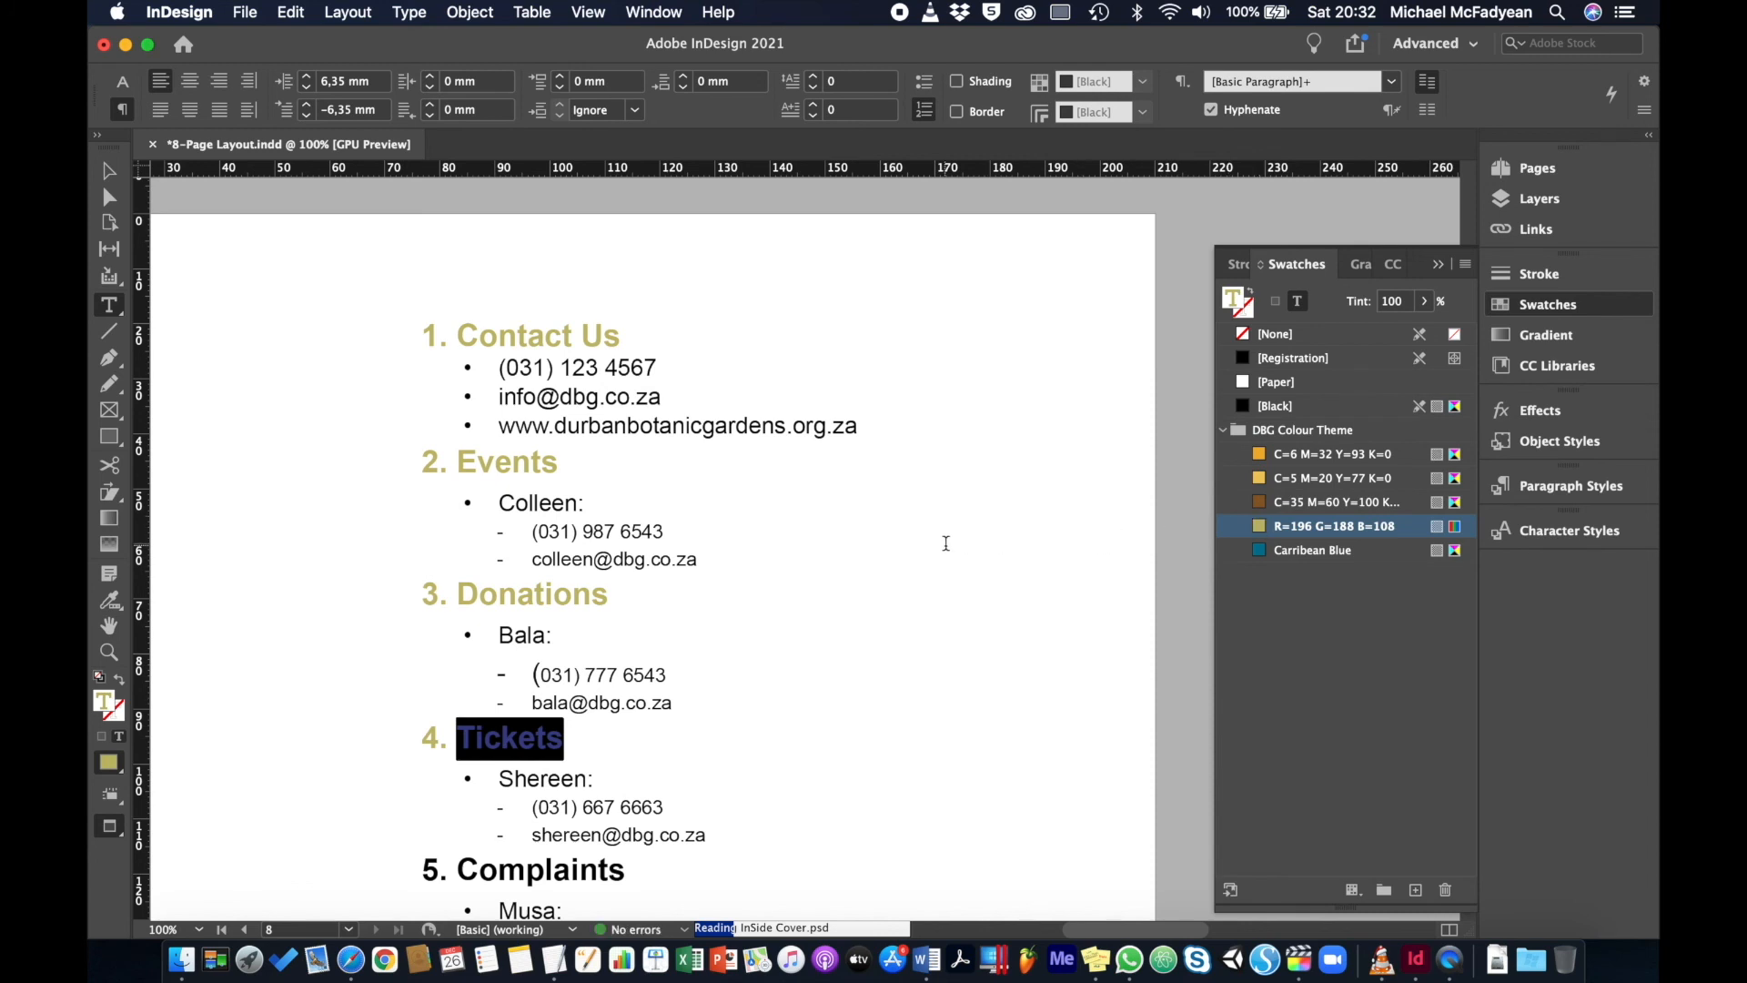
scroll(943, 537, down, 5)
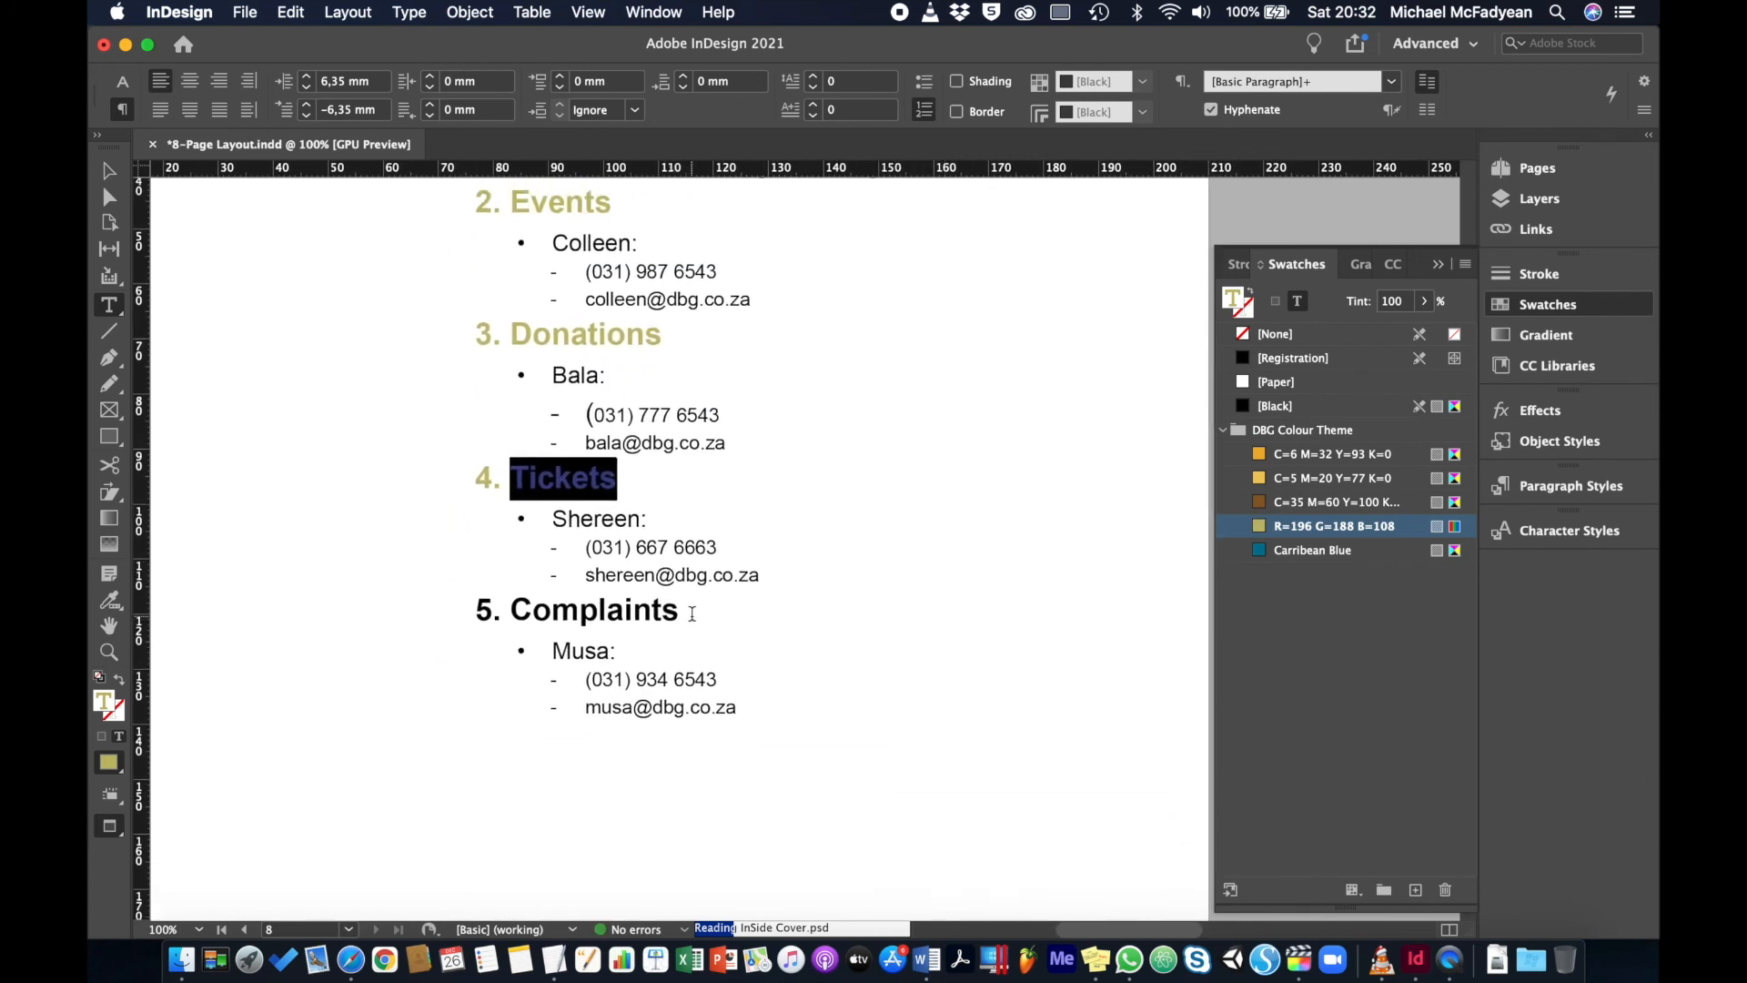
drag(692, 613, 510, 609)
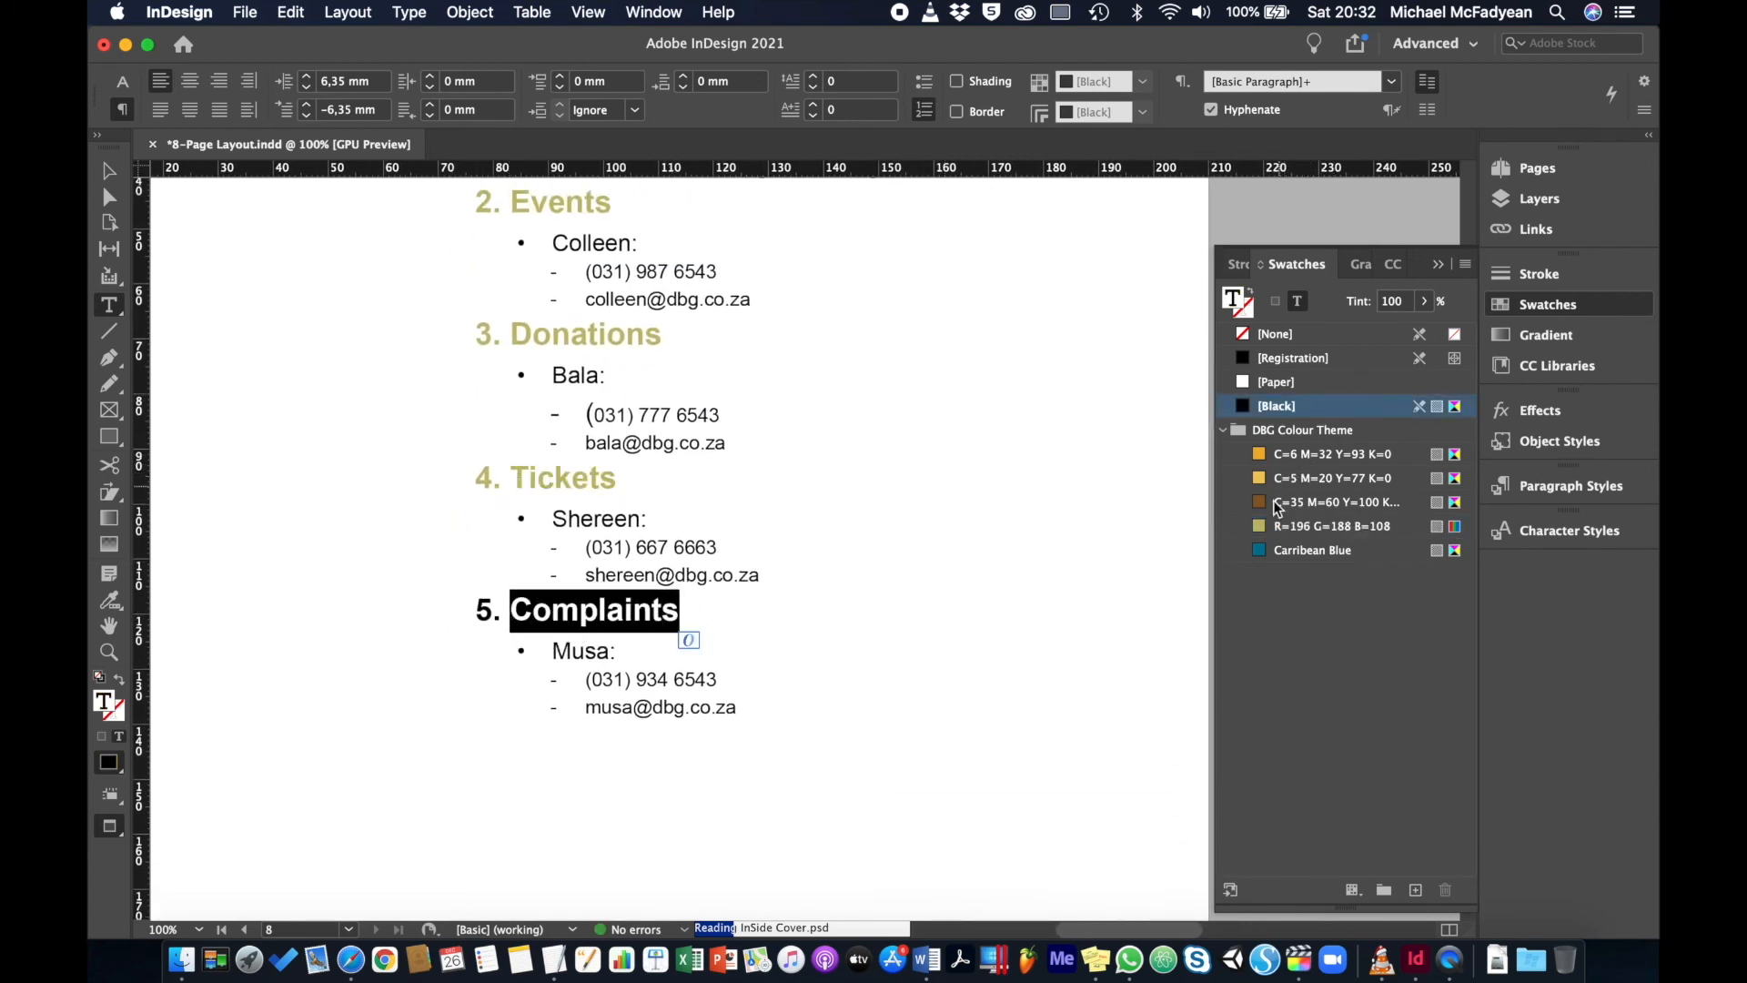
click(1269, 530)
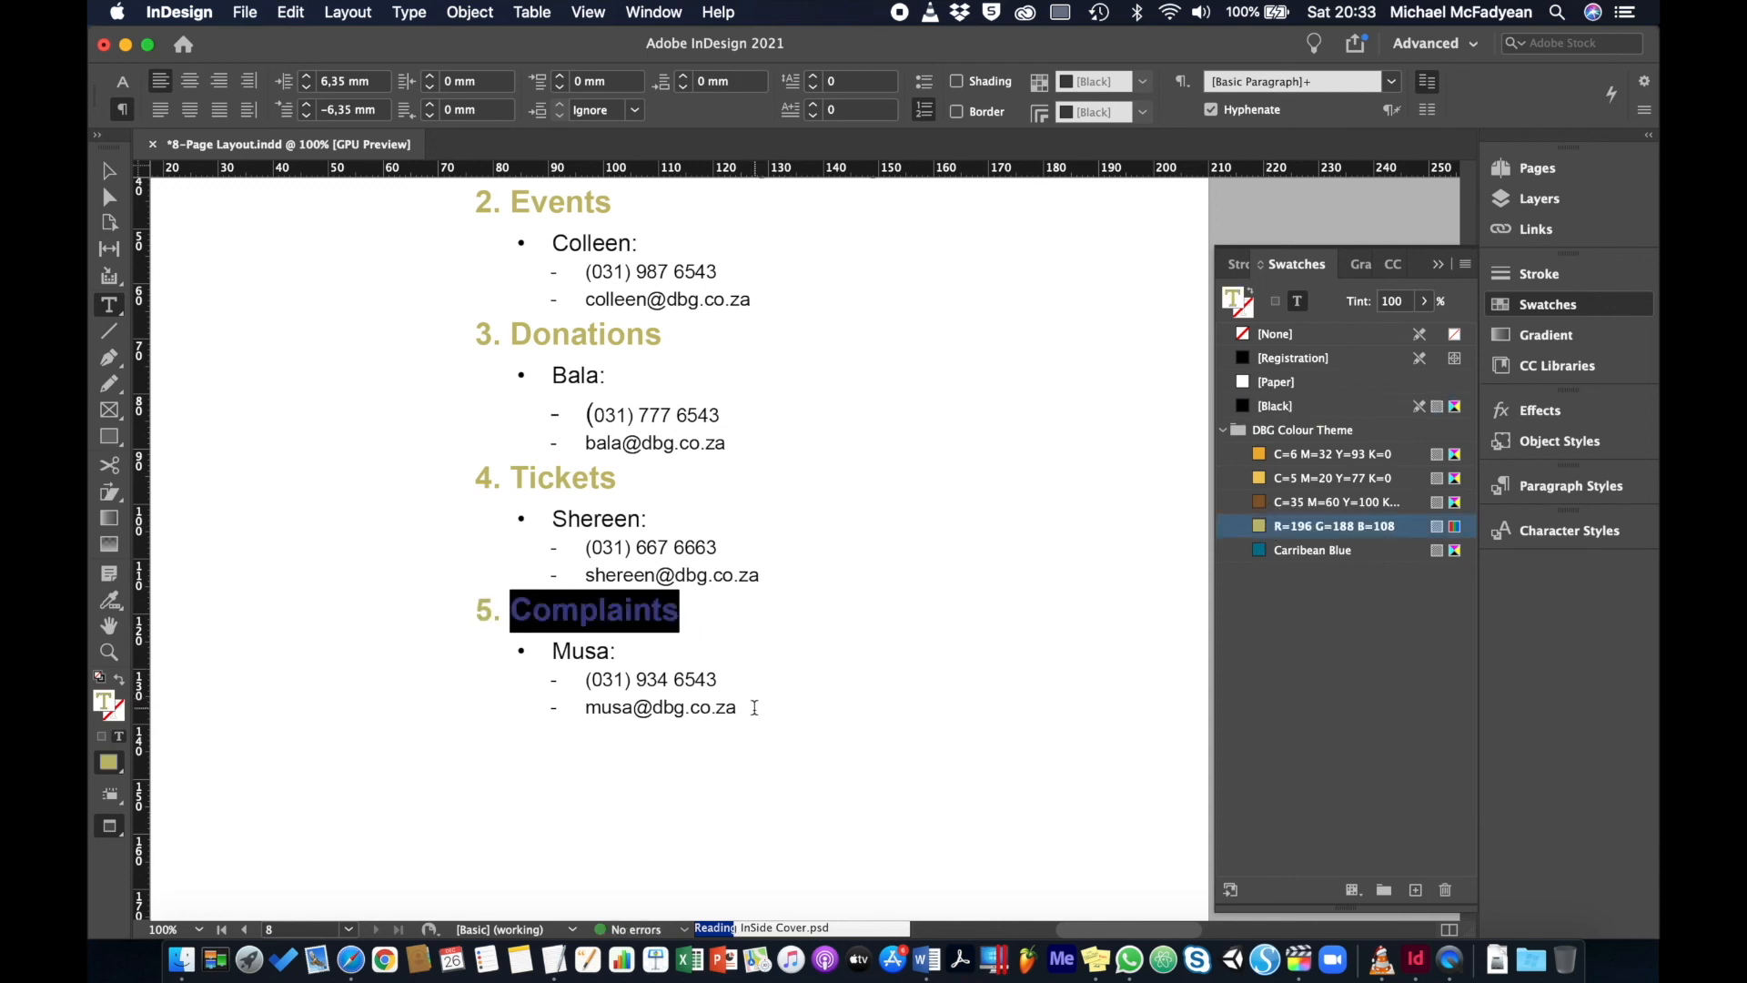
Fill the contact details under "Complaints" and "Tickets" with the Carribean Blue swatch
drag(755, 712, 511, 651)
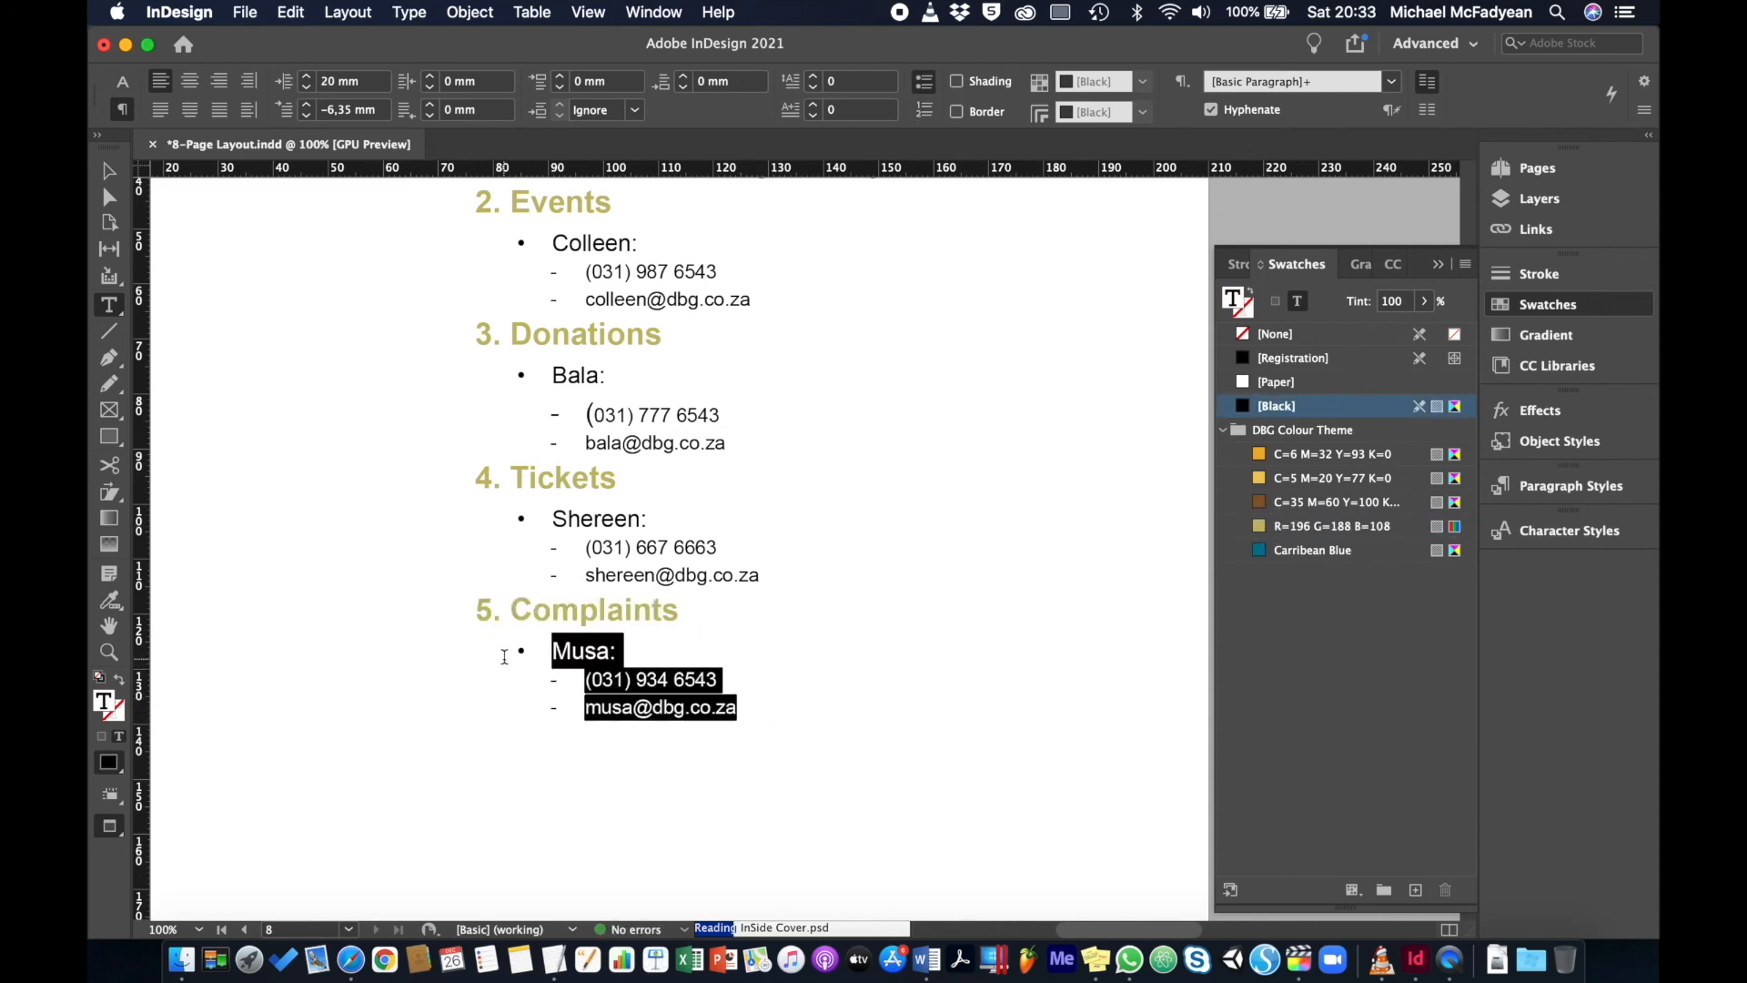
click(1274, 551)
drag(769, 579, 511, 519)
click(1268, 552)
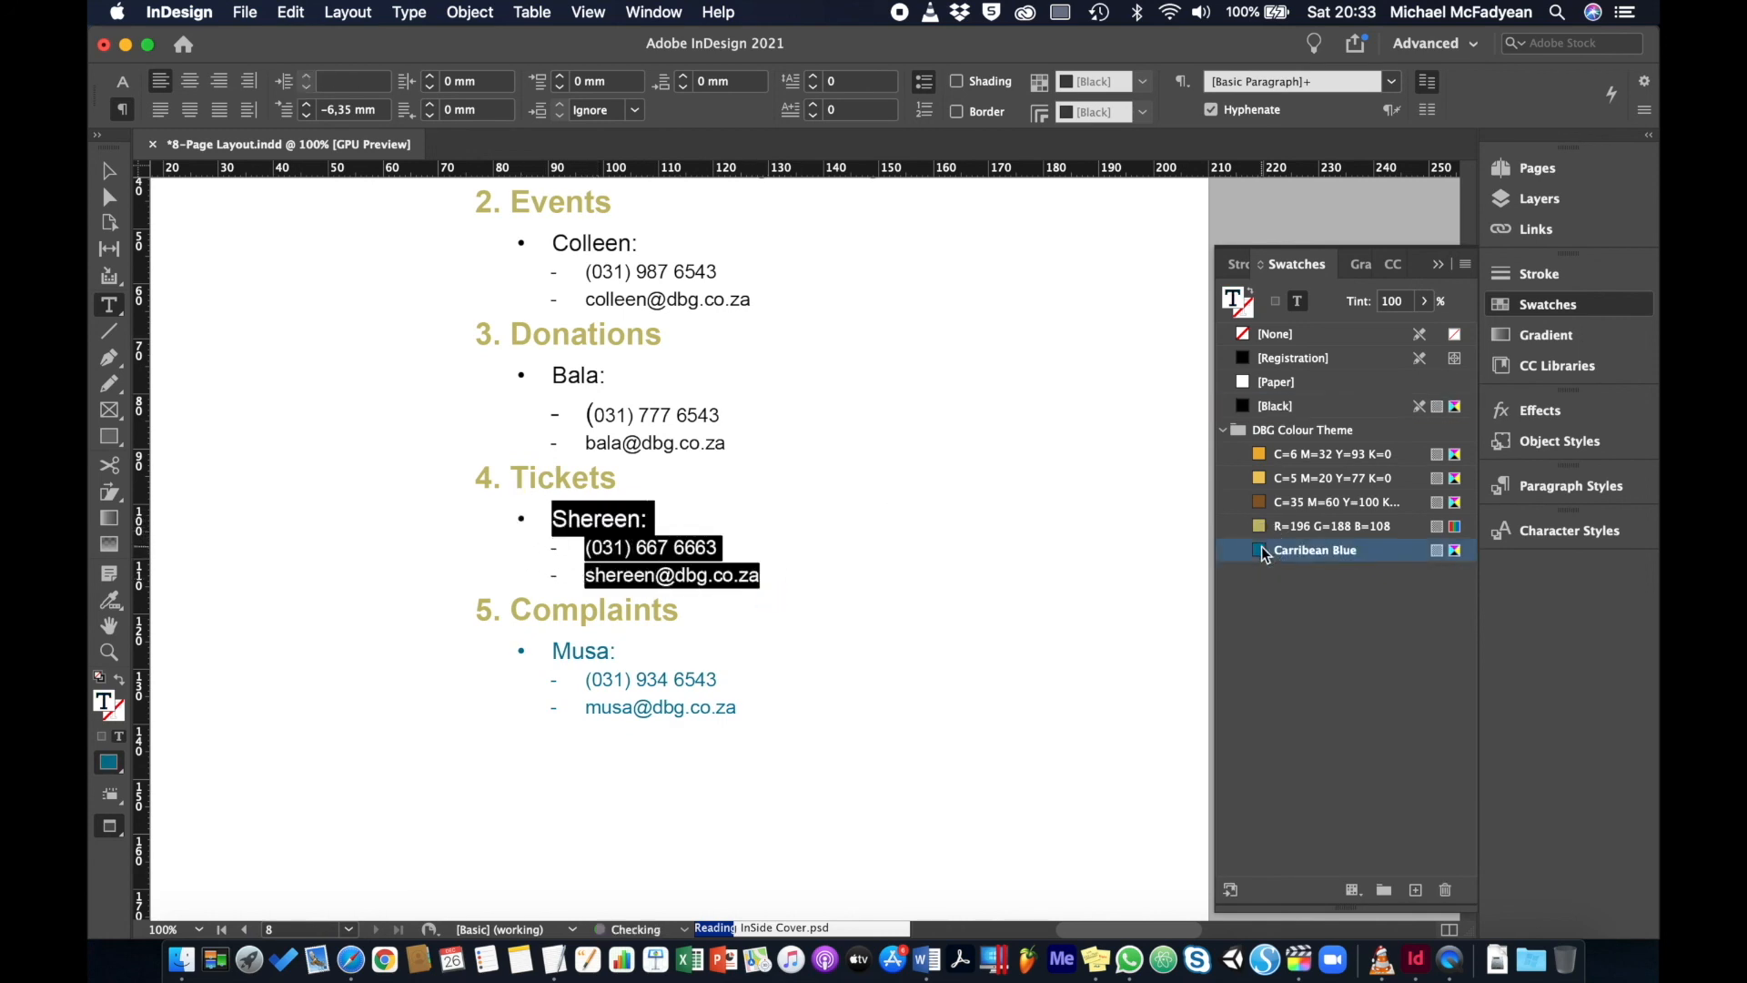
Colour the contact details under "Donations" and "Events" with the Carribean Blue swatch
scroll(889, 520, up, 5)
scroll(889, 519, down, 2)
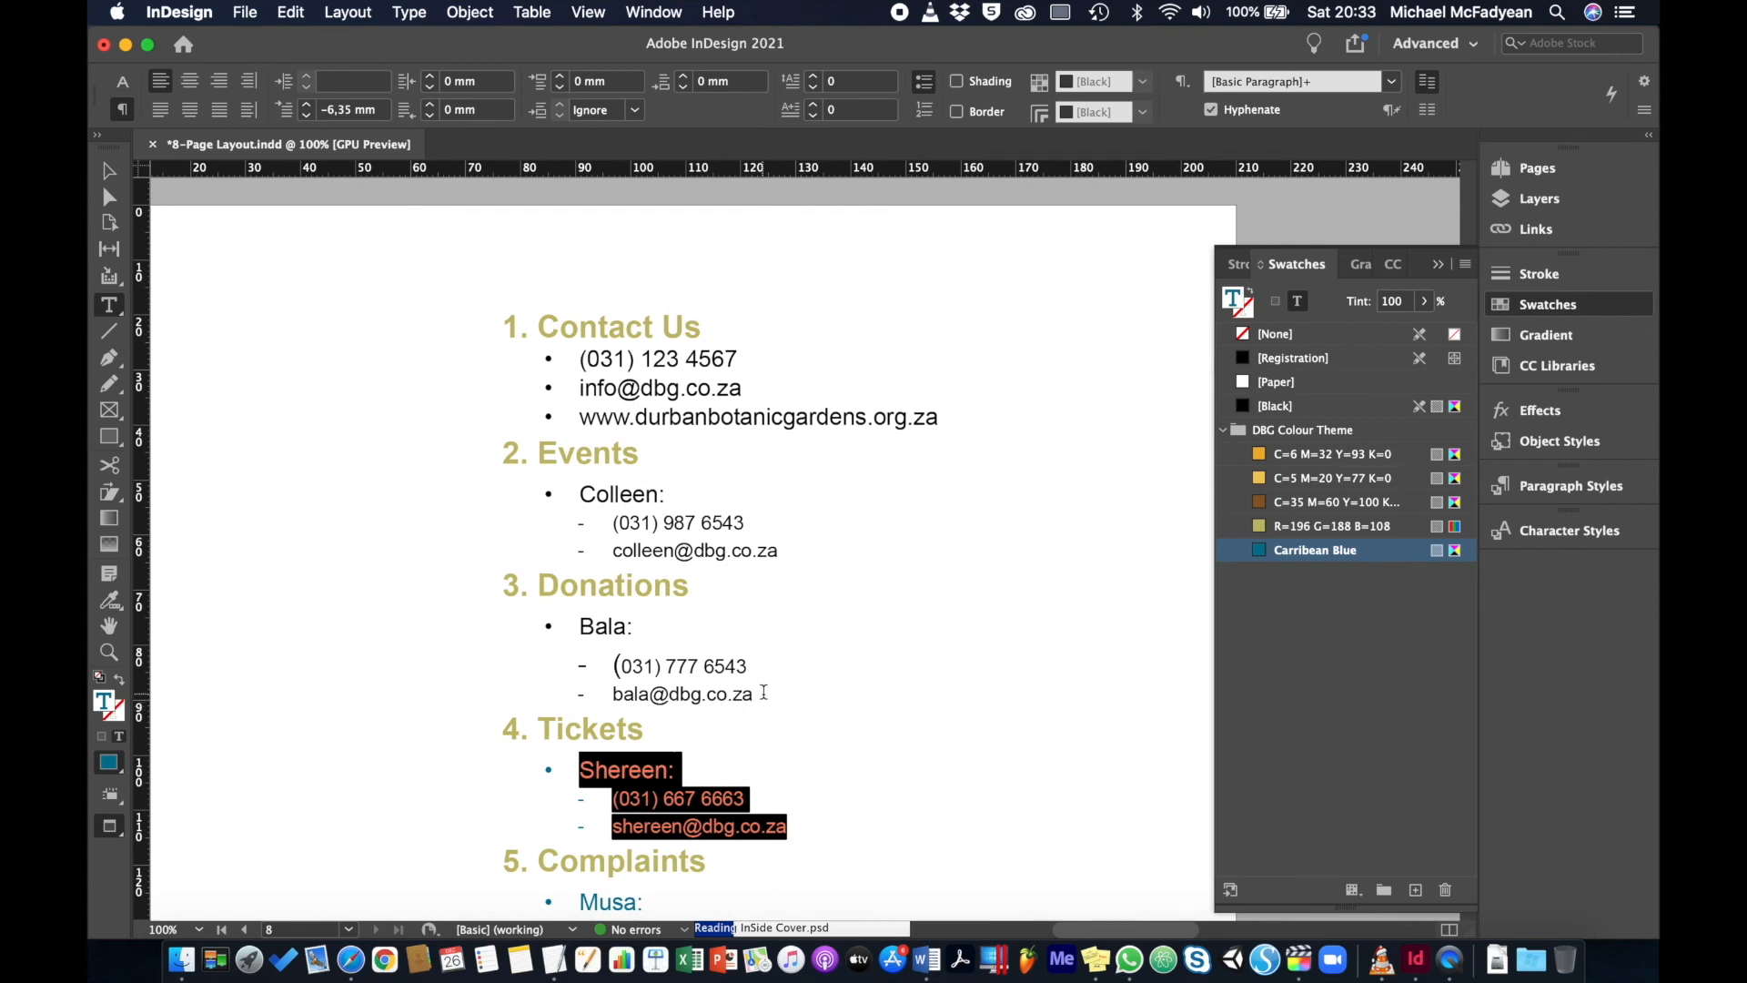
drag(764, 693, 579, 626)
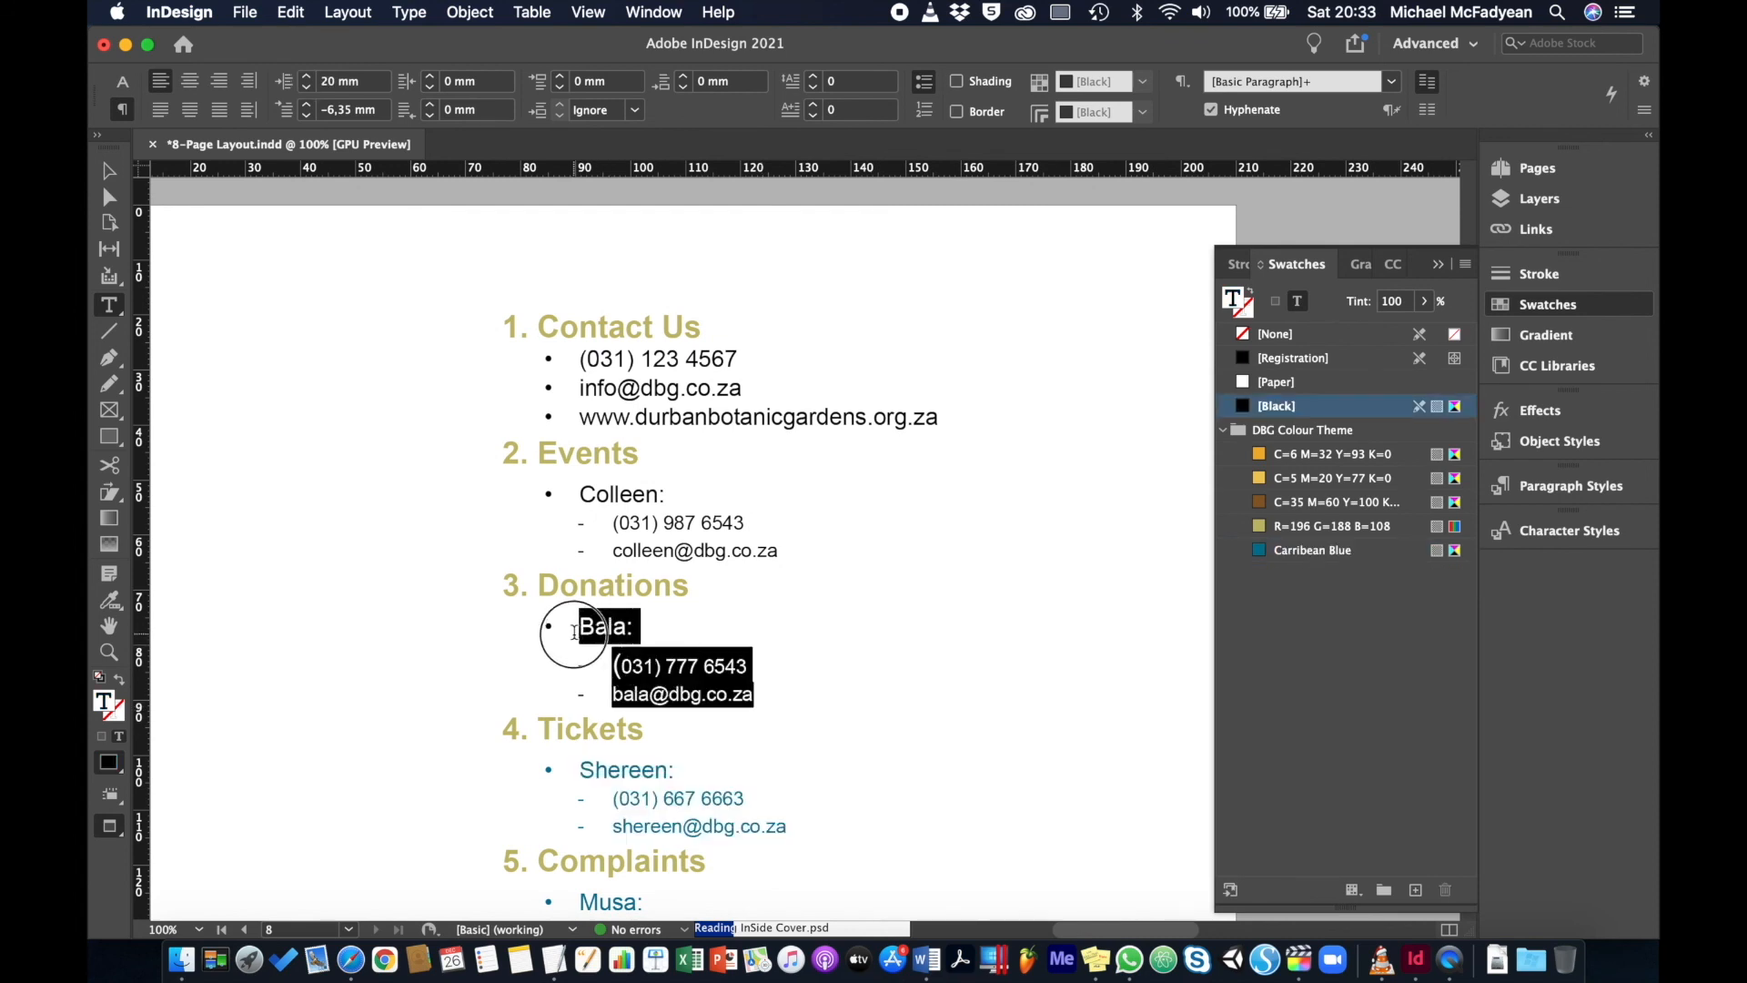
click(1265, 551)
drag(788, 551, 579, 493)
click(1265, 550)
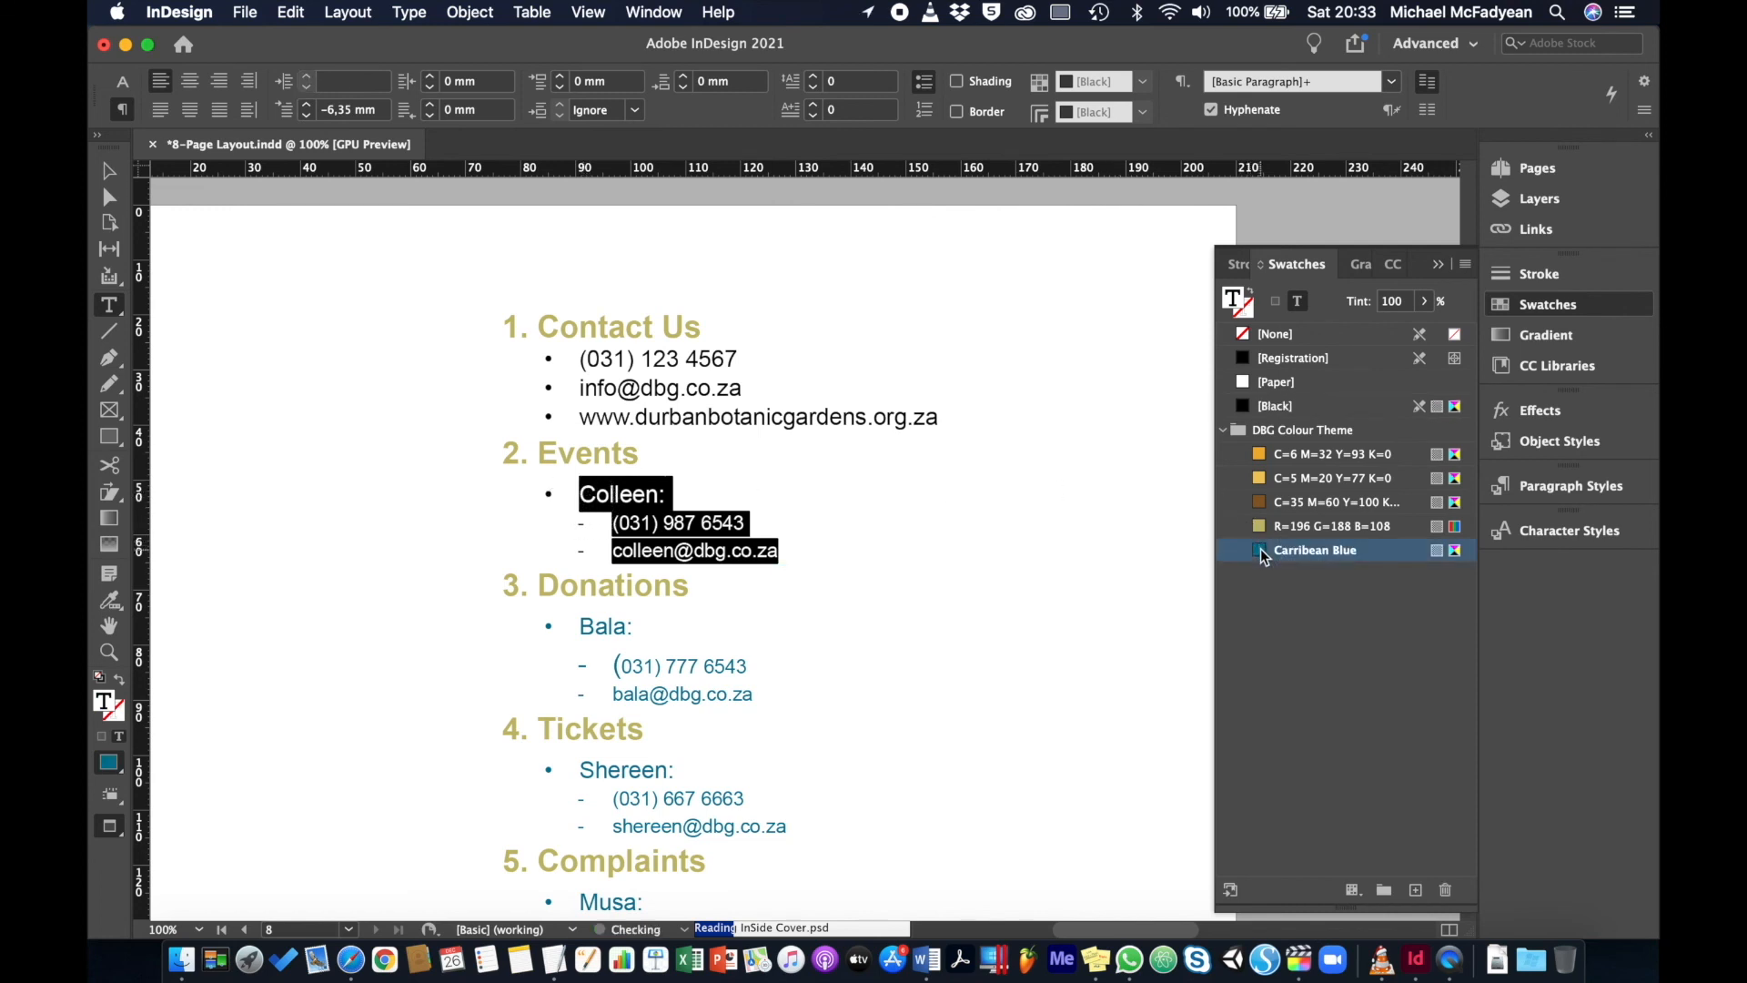
Fill the three detail lines under "Contact Us" with the Carribean Blue swatch, then deselect the text frame and fit the page in view
drag(942, 416, 577, 359)
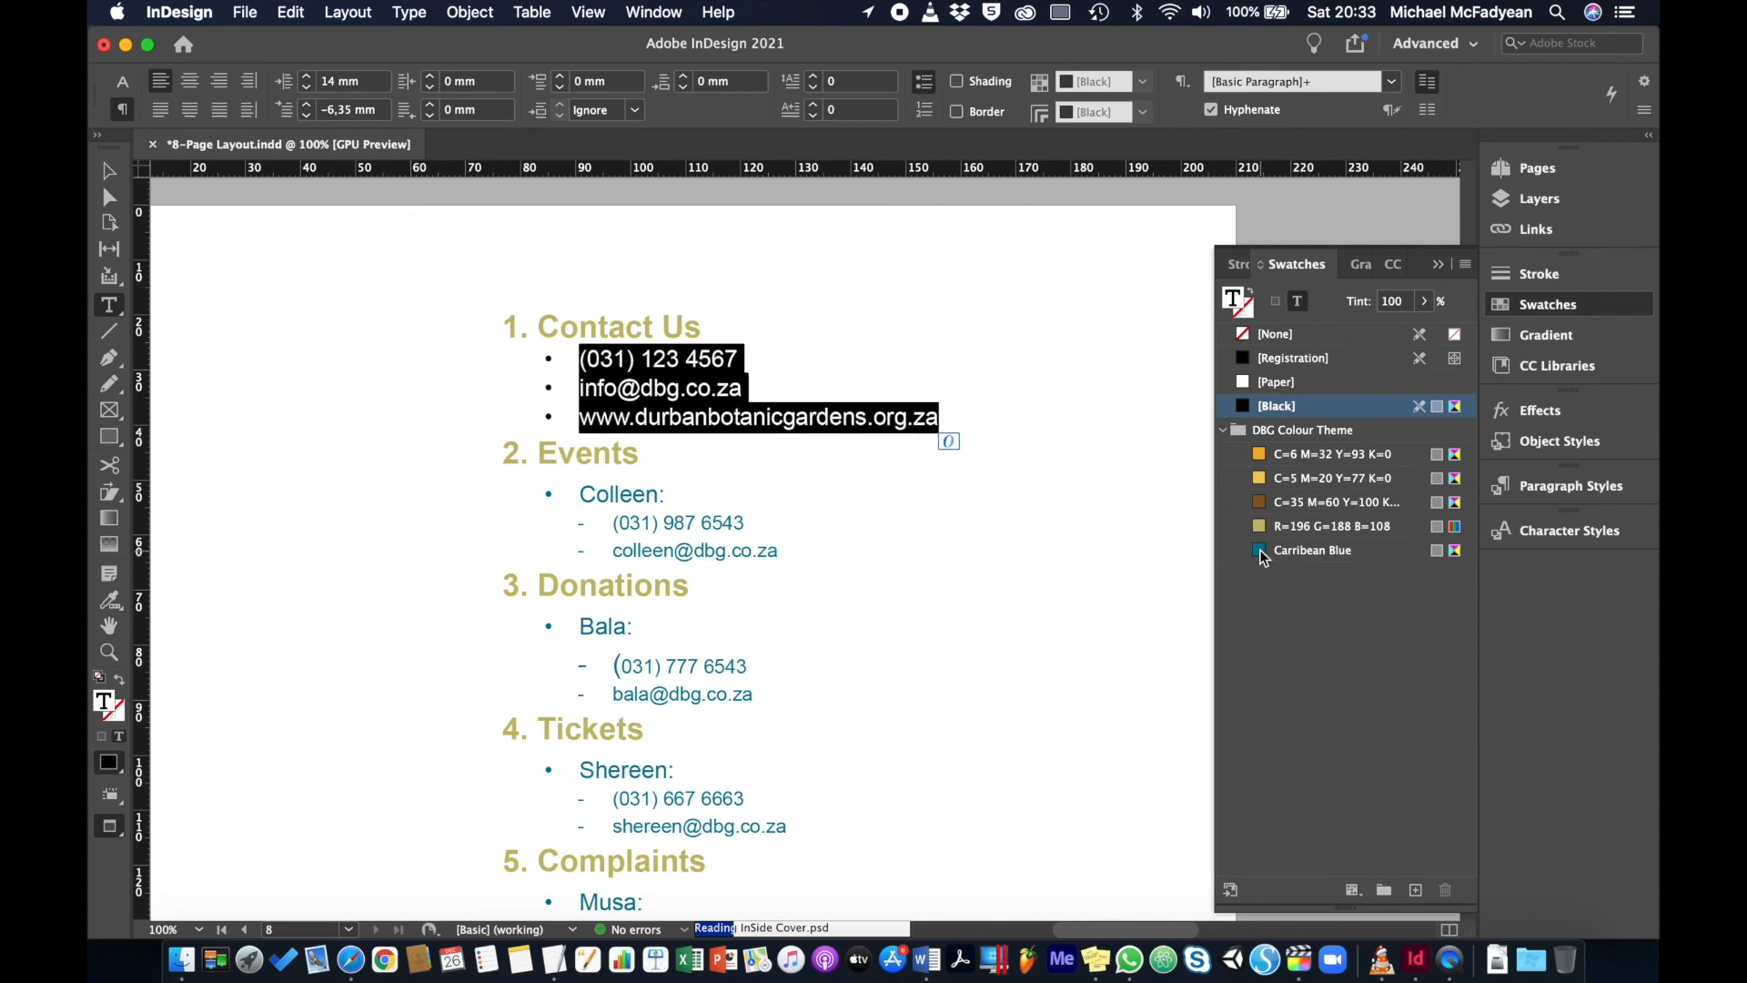
click(1264, 557)
click(110, 171)
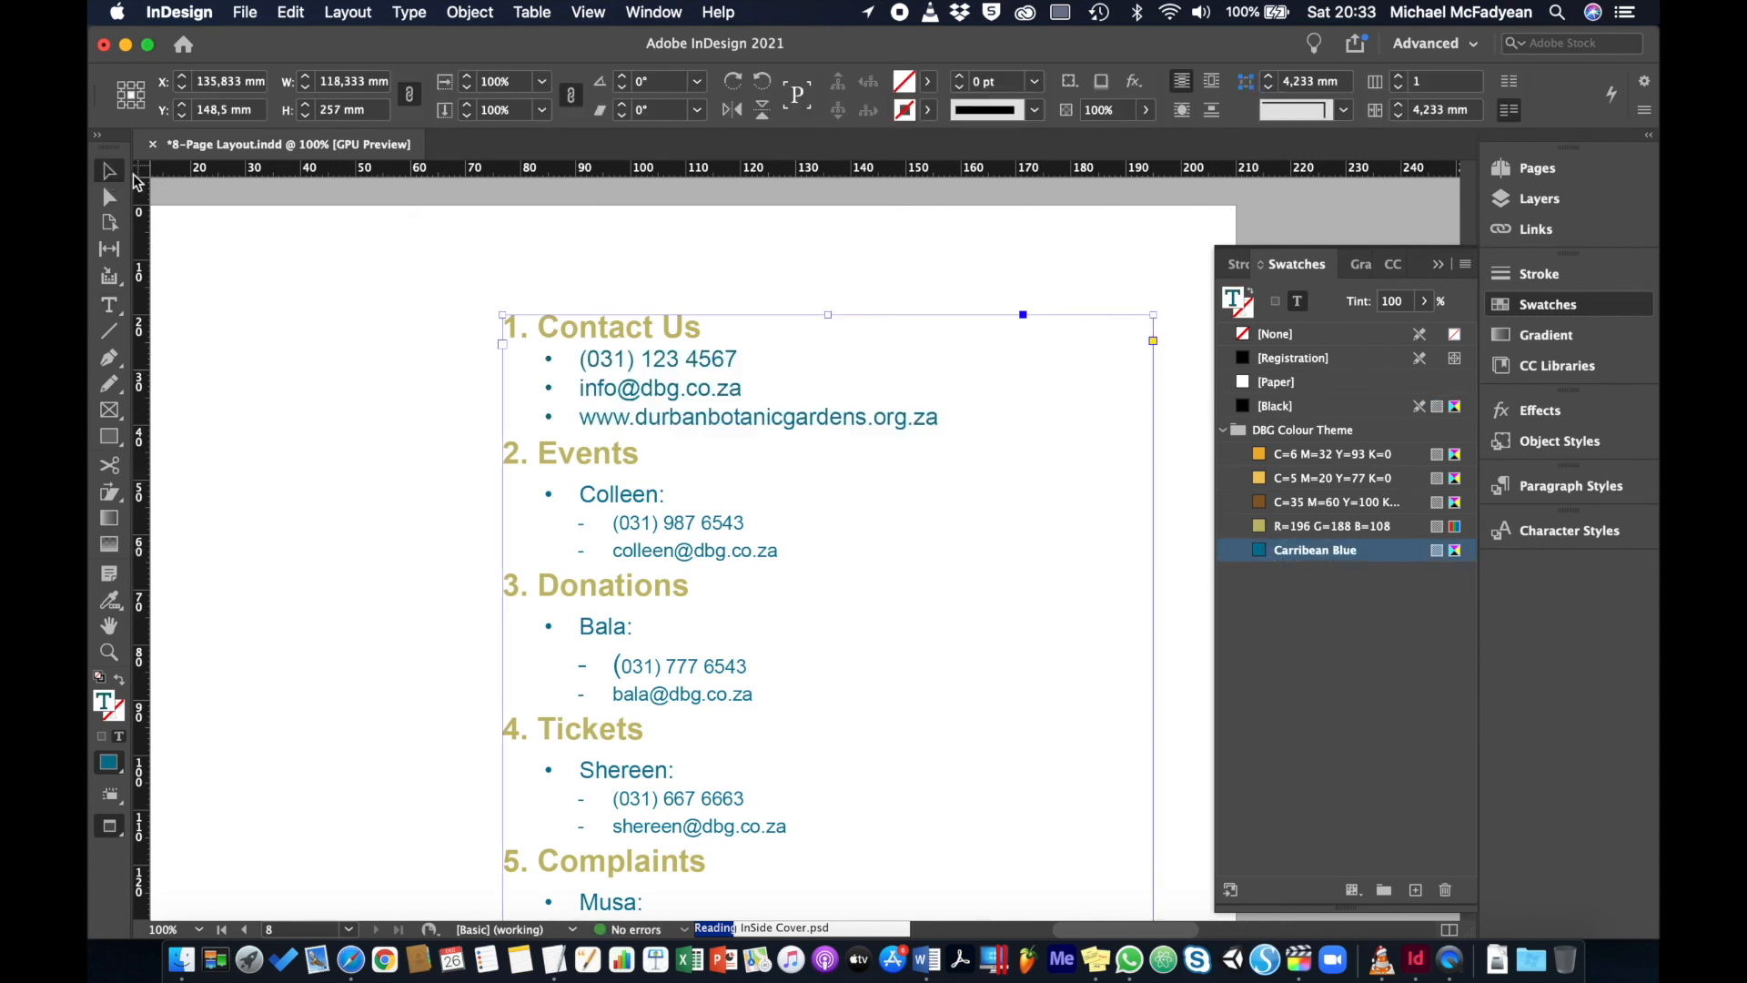
click(191, 194)
key(super+0)
key(super+space)
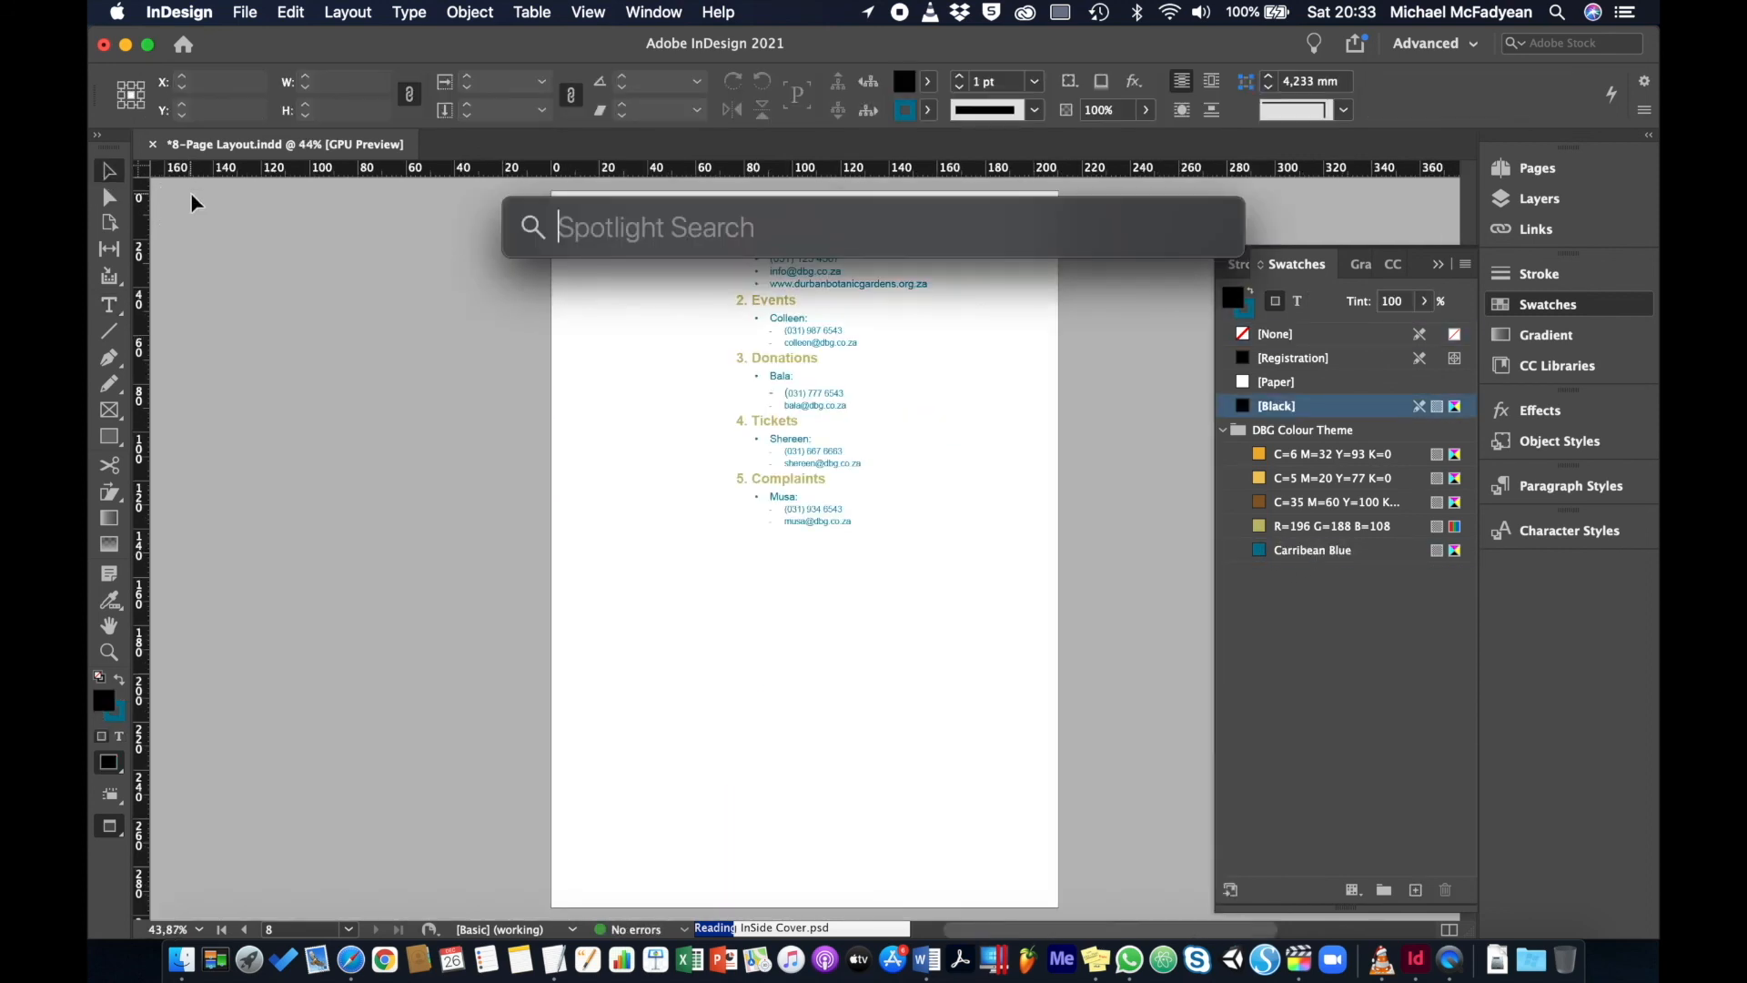
click(224, 335)
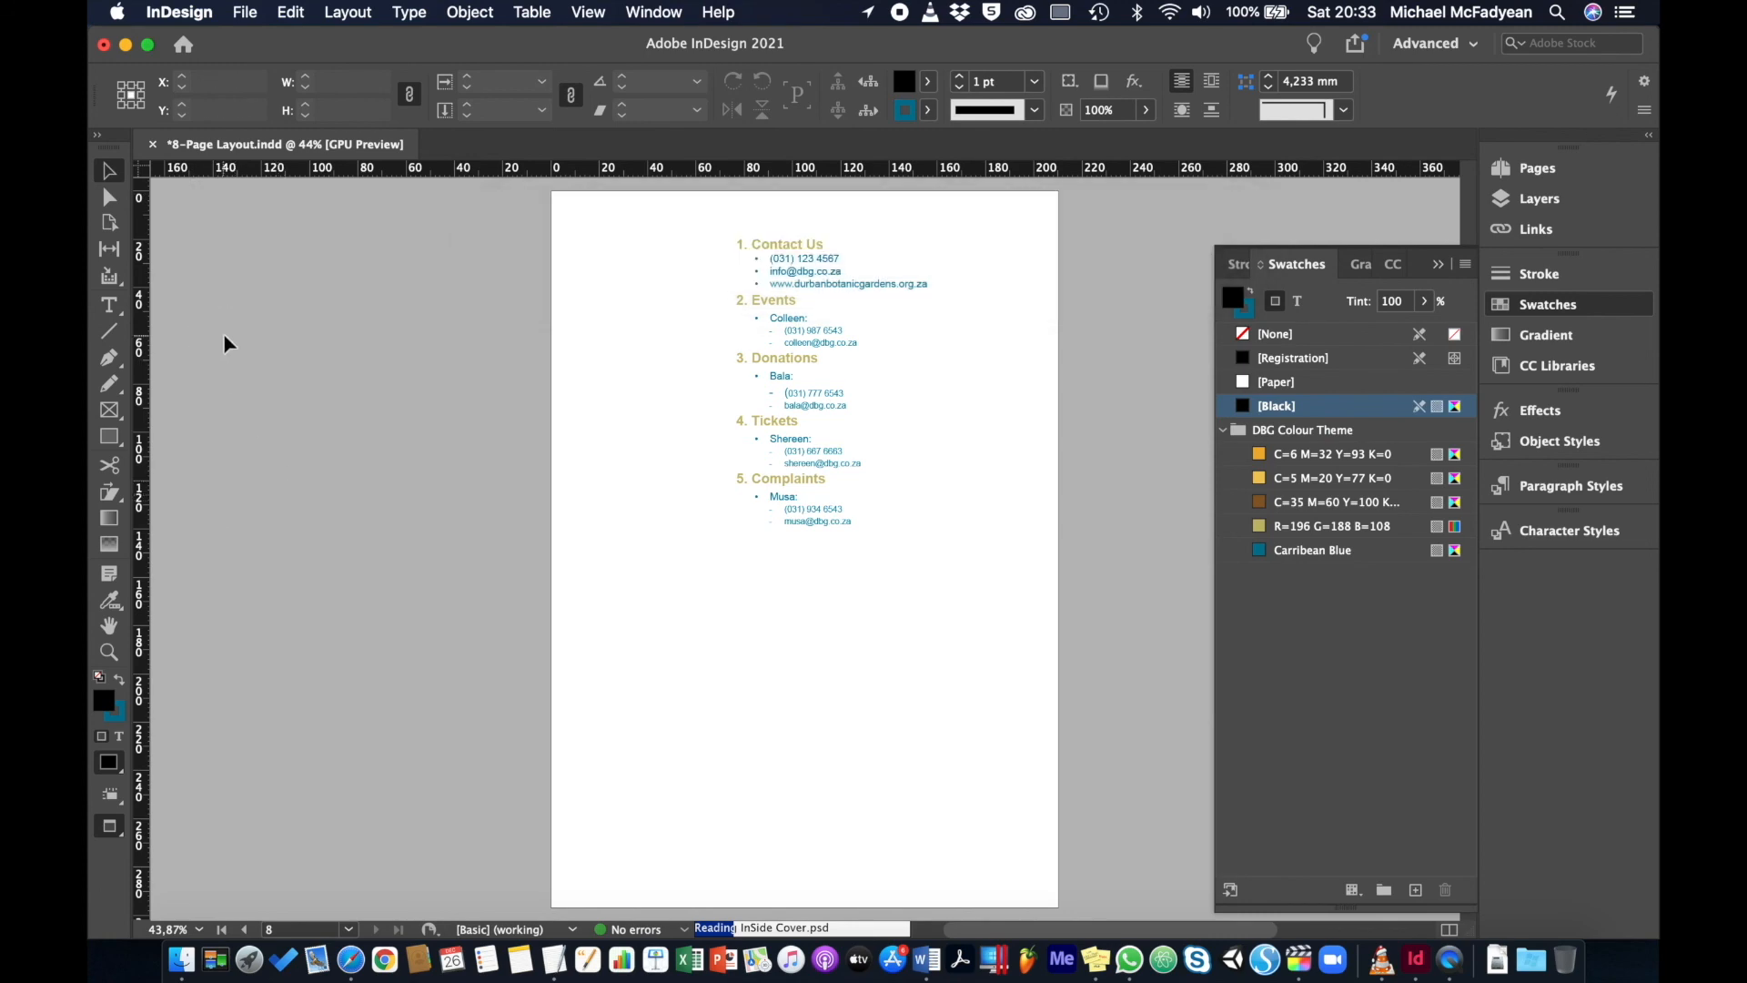